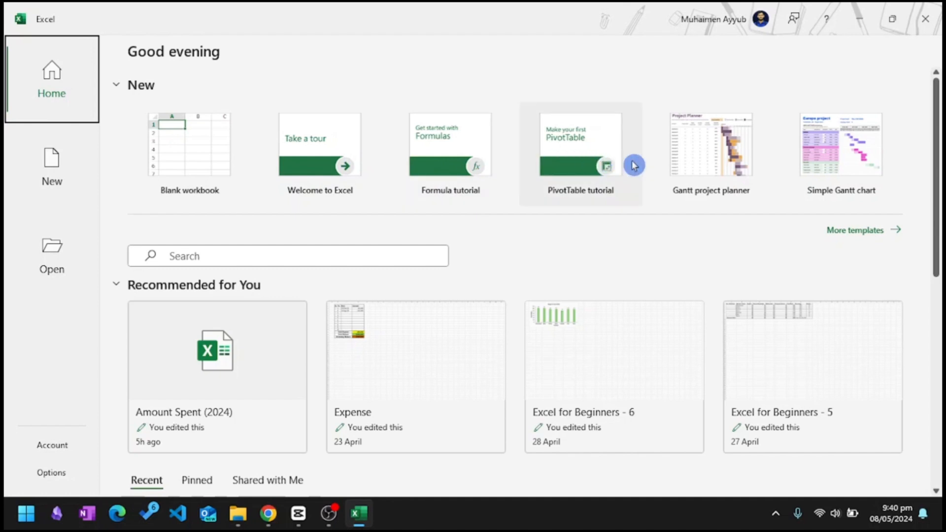
Look through the recent workbooks, the available templates for new workbooks, and the places for opening existing files
{"action": "scroll", "coordinate": [338, 236], "scroll_direction": "down", "scroll_amount": 2}
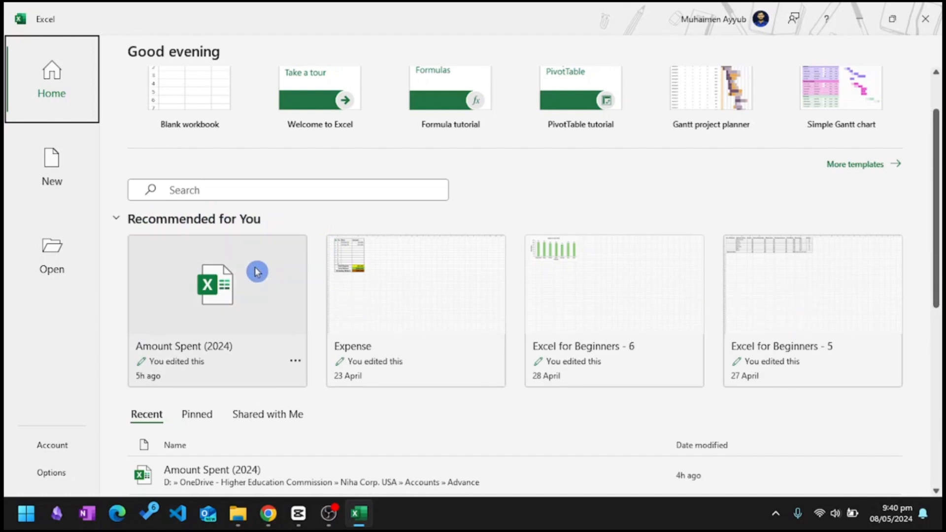
{"action": "scroll", "coordinate": [255, 271], "scroll_direction": "down", "scroll_amount": 1}
{"action": "scroll", "coordinate": [255, 271], "scroll_direction": "down", "scroll_amount": 3}
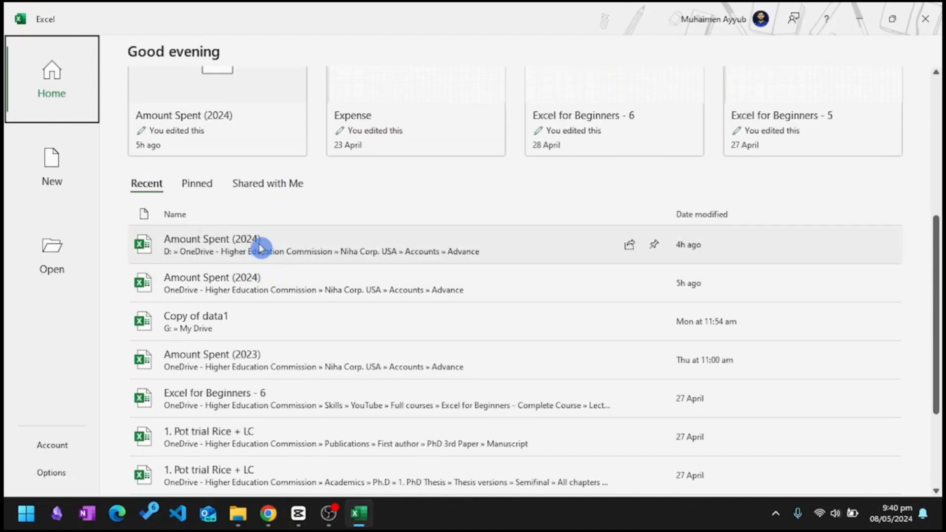
{"action": "scroll", "coordinate": [276, 369], "scroll_direction": "up", "scroll_amount": 8}
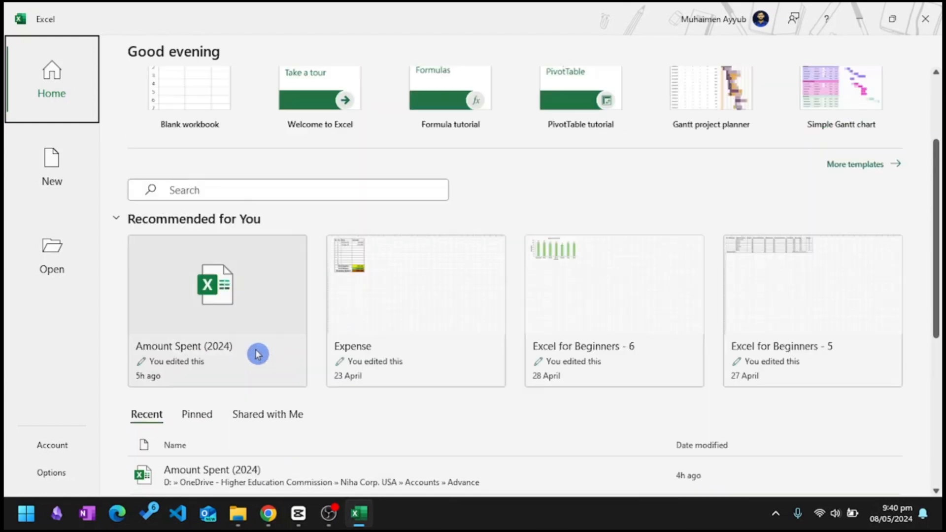
{"action": "left_click", "coordinate": [66, 176]}
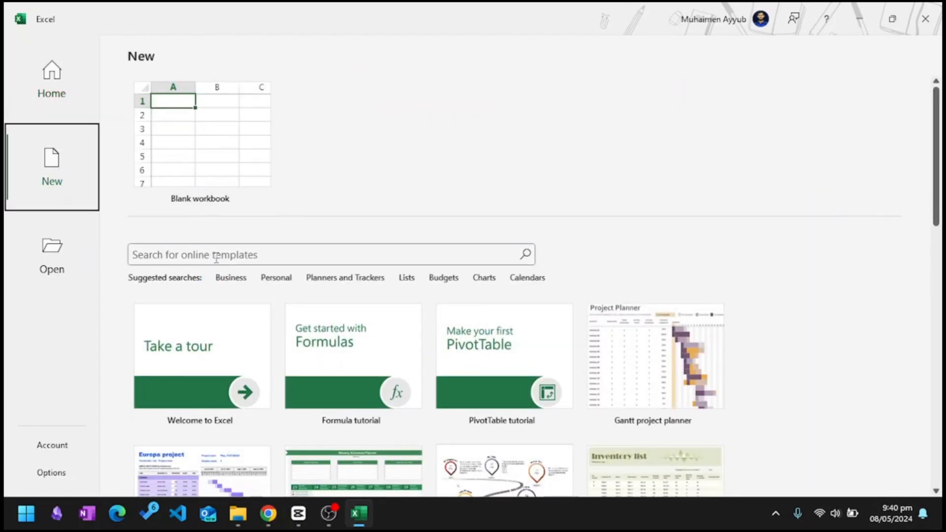
{"action": "left_click", "coordinate": [202, 255]}
{"action": "scroll", "coordinate": [665, 317], "scroll_direction": "down", "scroll_amount": 5}
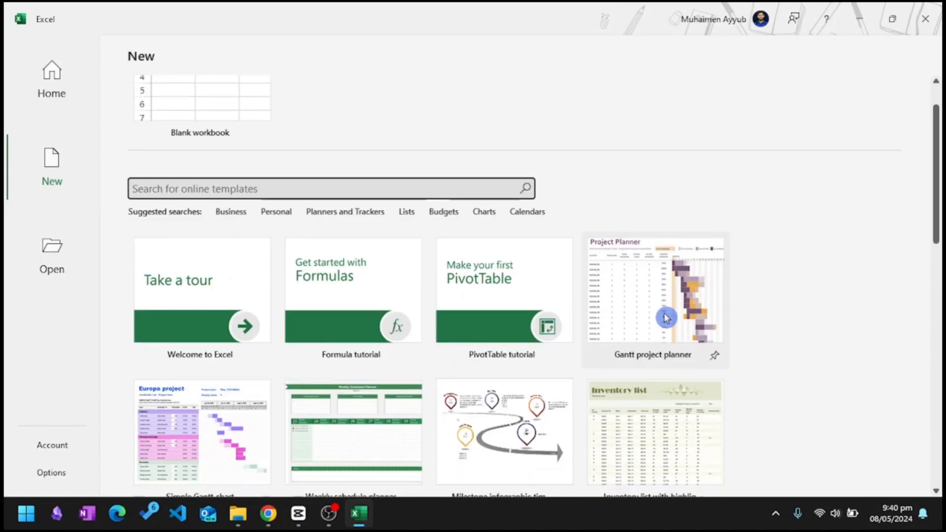
{"action": "scroll", "coordinate": [671, 333], "scroll_direction": "up", "scroll_amount": 5}
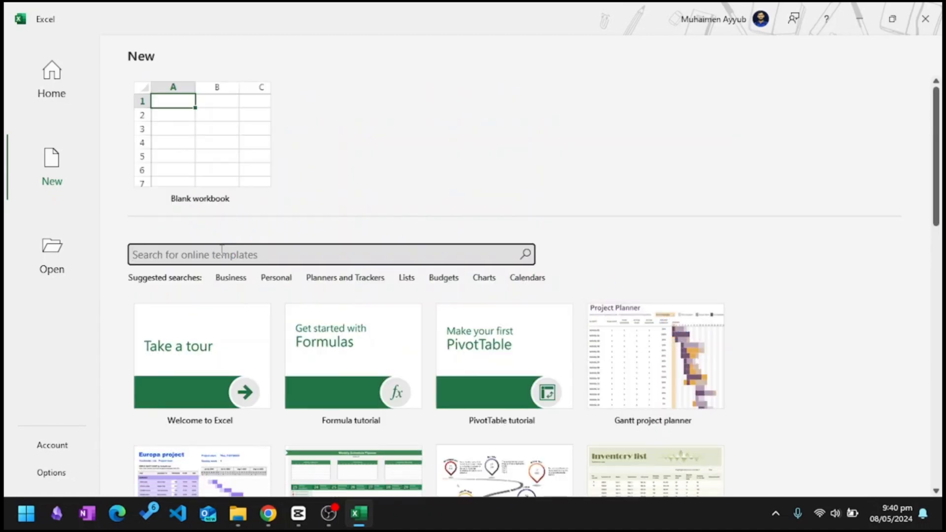
{"action": "left_click", "coordinate": [75, 260]}
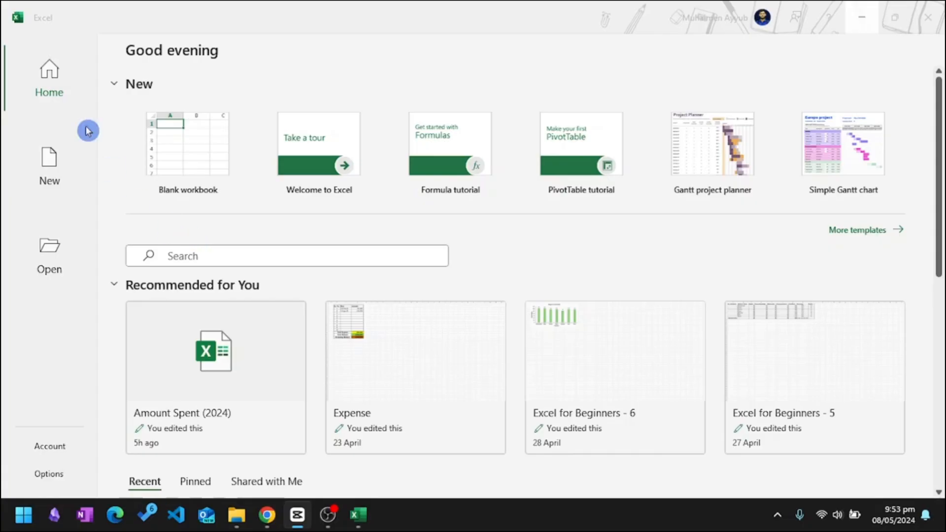
Return to the start page and create a new blank workbook
{"action": "left_click", "coordinate": [51, 79]}
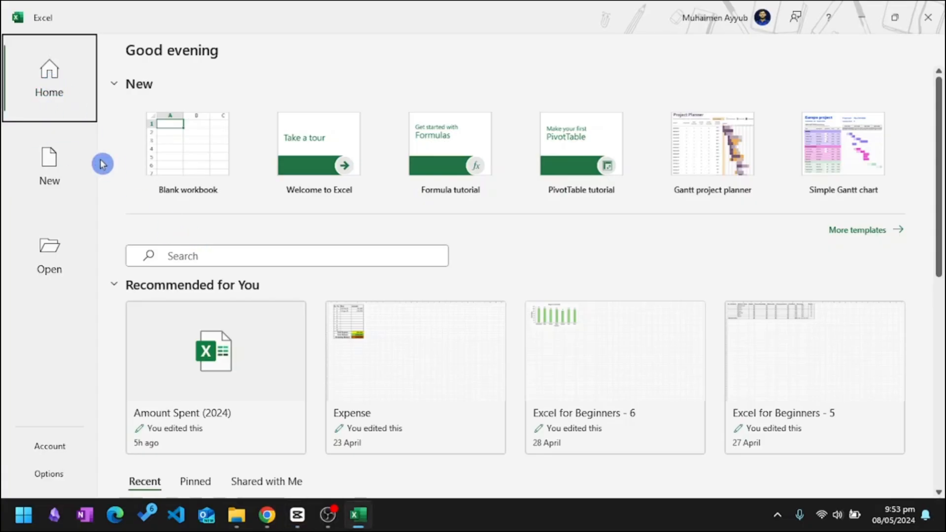
{"action": "left_click", "coordinate": [189, 147]}
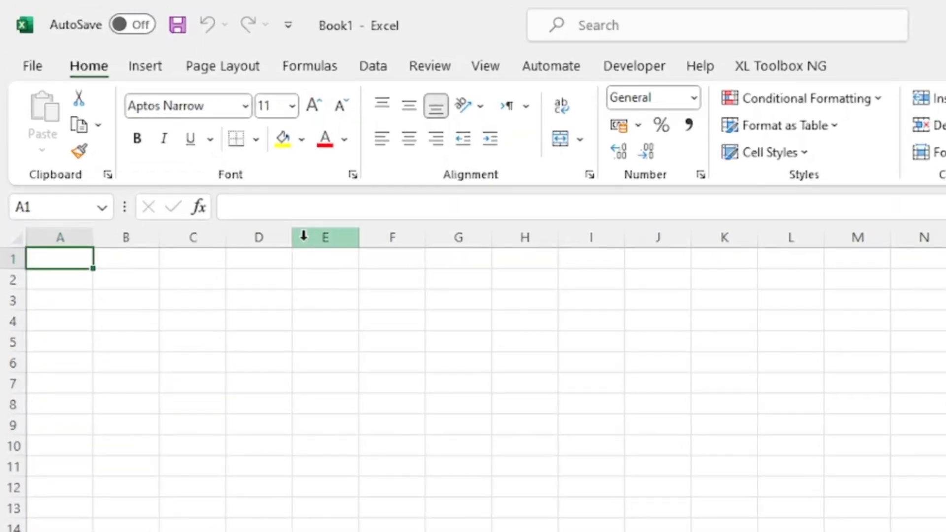
Select the entire columns A, B and C one at a time, followed by rows 1, 2 and 3
{"action": "left_click", "coordinate": [73, 229]}
{"action": "left_click", "coordinate": [122, 235]}
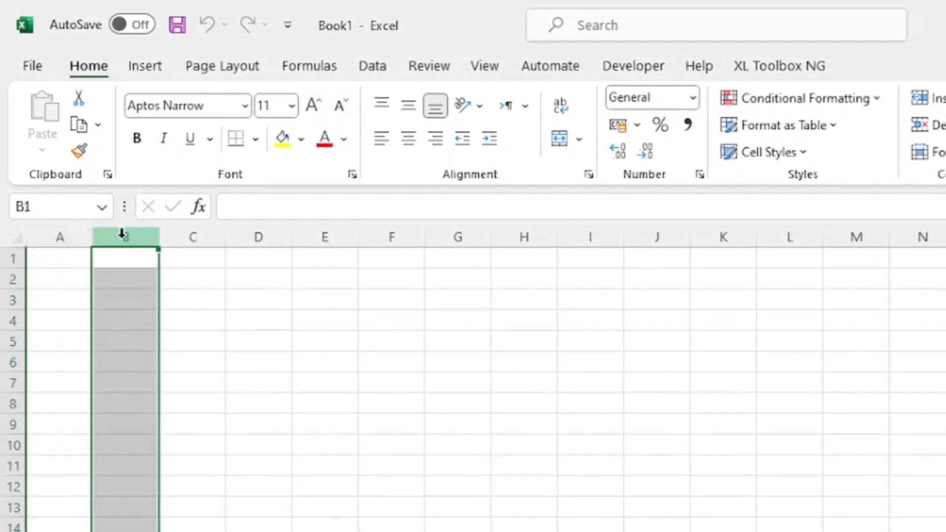
{"action": "left_click", "coordinate": [195, 231]}
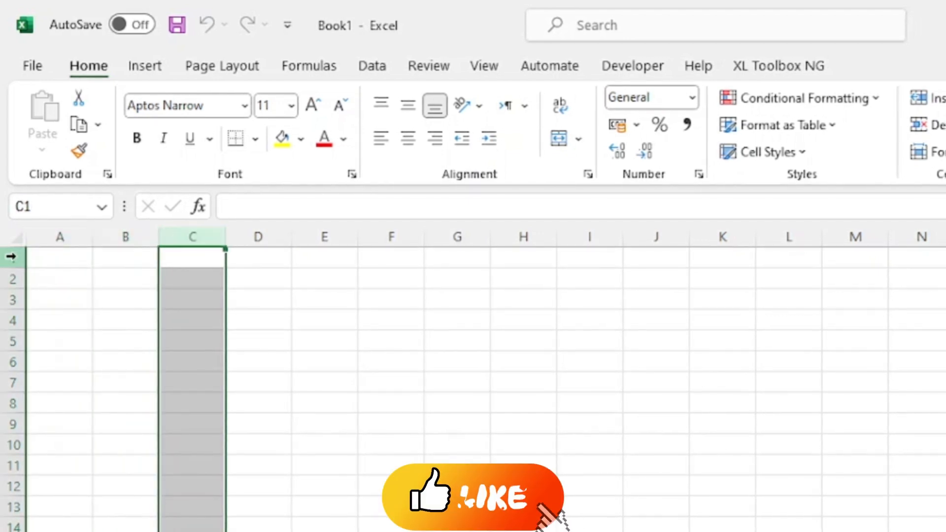
{"action": "left_click", "coordinate": [12, 258]}
{"action": "left_click", "coordinate": [11, 279]}
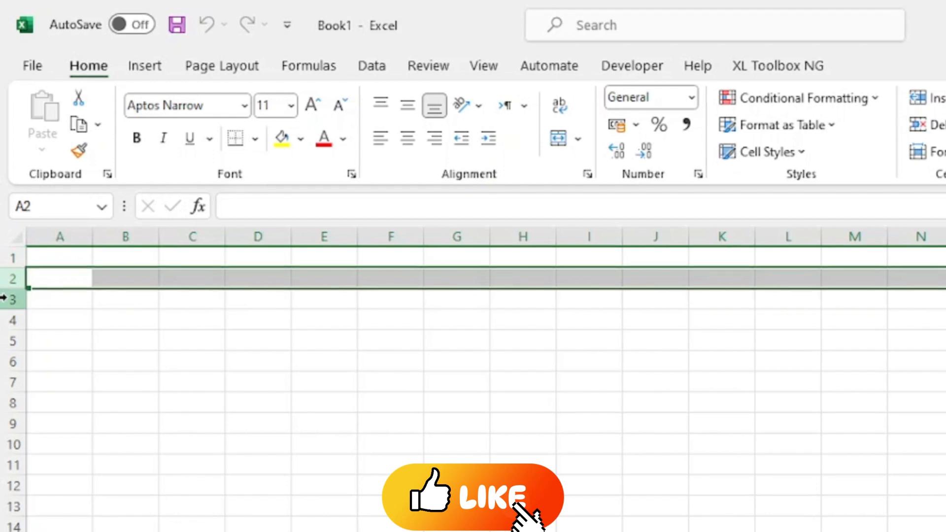
{"action": "left_click", "coordinate": [11, 299]}
Select the individual cells A3, C4, A1, B3 and D6 one after another, followed by two other cells in the sheet
{"action": "left_click", "coordinate": [79, 294]}
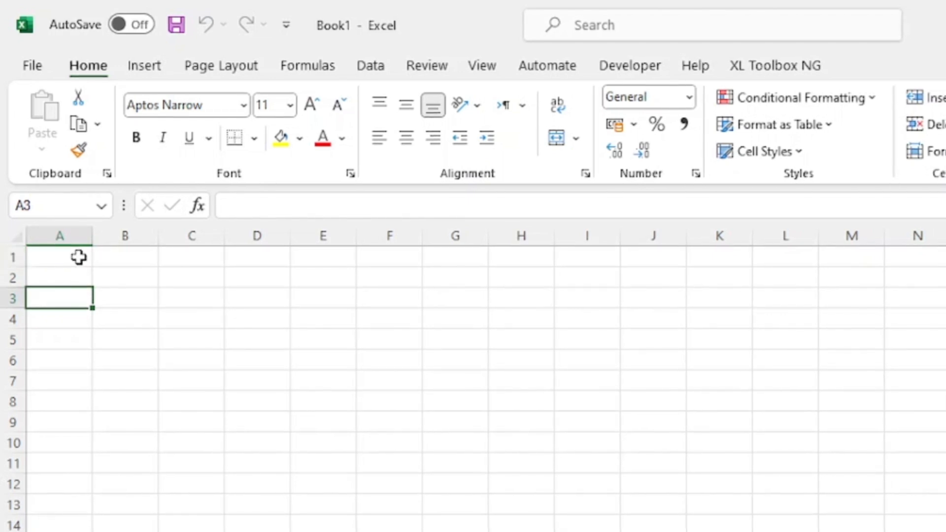
{"action": "left_click", "coordinate": [176, 312]}
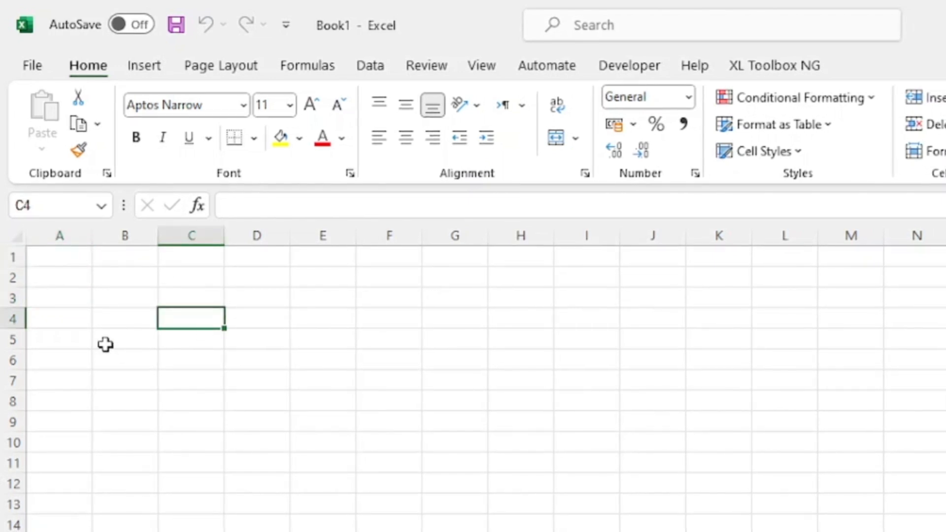
{"action": "left_click", "coordinate": [63, 257]}
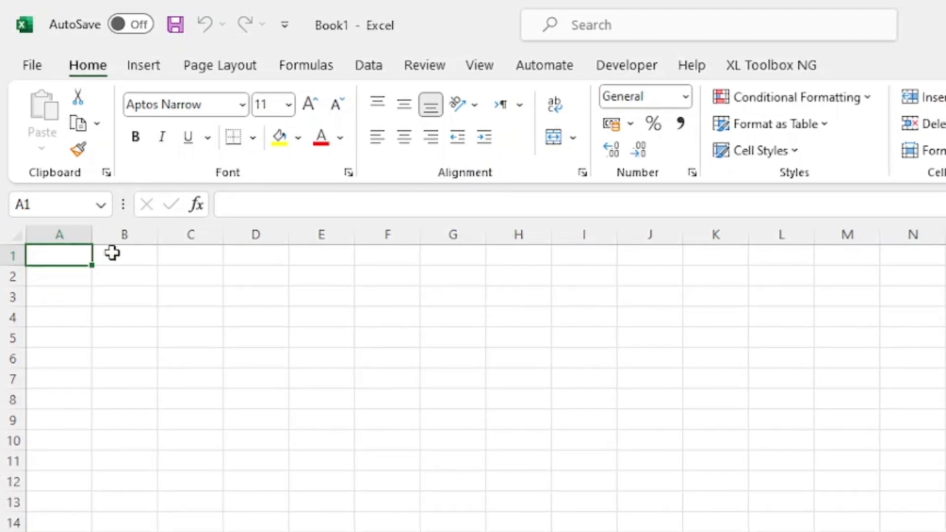
{"action": "left_click", "coordinate": [127, 294]}
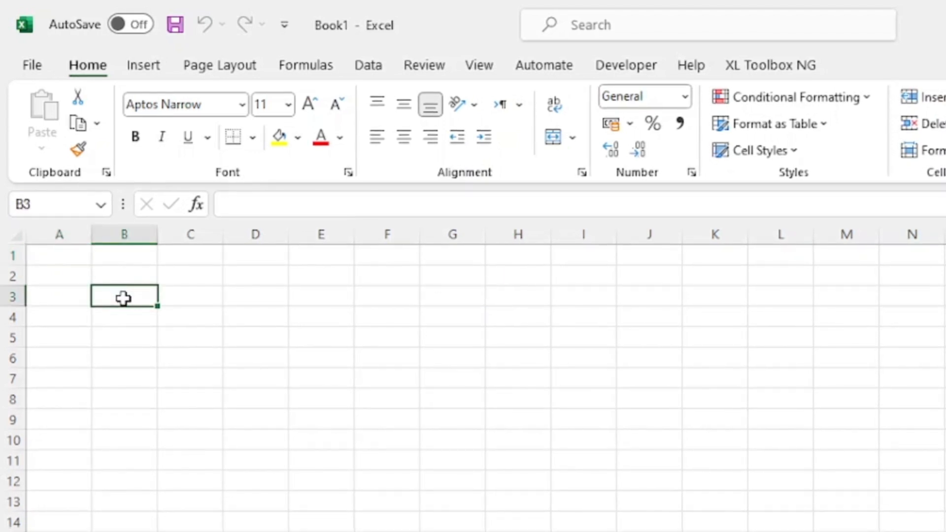
{"action": "left_click", "coordinate": [259, 360]}
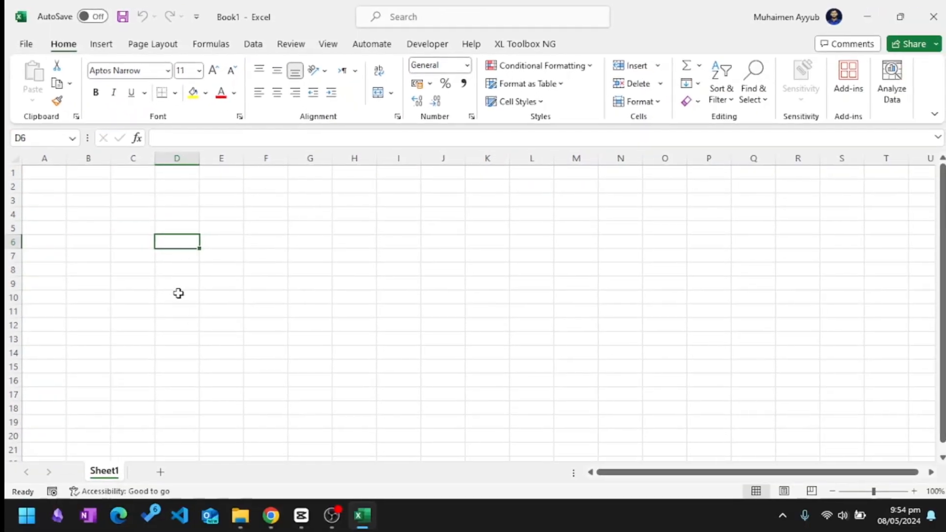
{"action": "left_click", "coordinate": [321, 337]}
{"action": "left_click", "coordinate": [233, 215]}
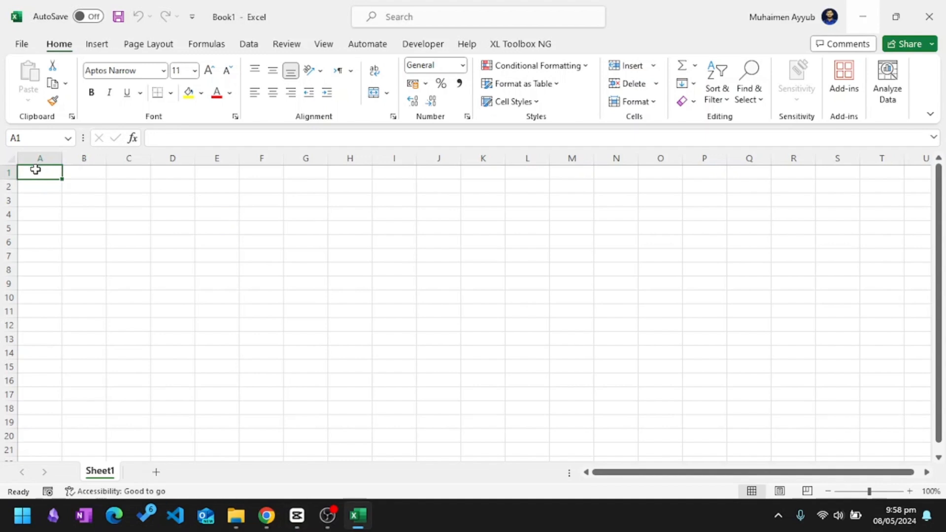
Select the cell range A1:B3, extend the selection over more rows and columns, and return to cell A1
{"action": "left_click_drag", "start_coordinate": [42, 178], "coordinate": [87, 207]}
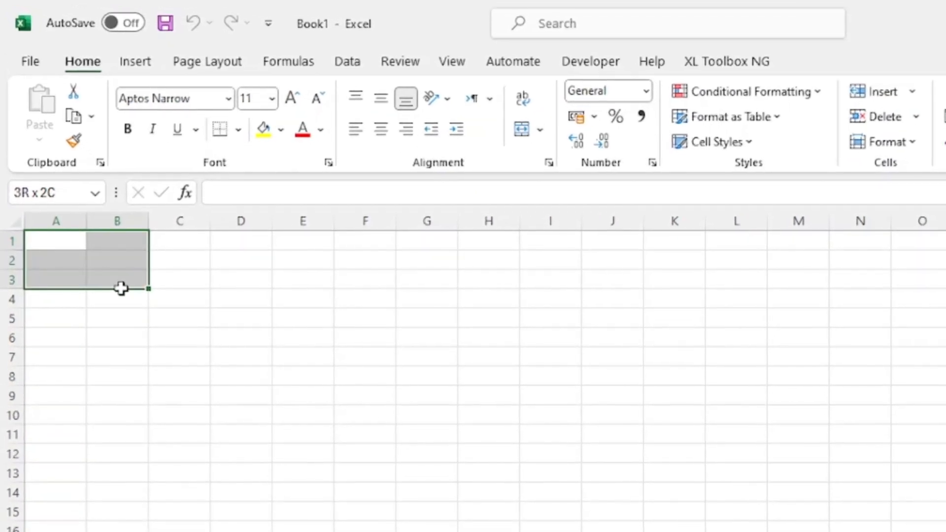
{"action": "mouse_move", "coordinate": [121, 289]}
{"action": "left_mouse_down"}
{"action": "mouse_move", "coordinate": [160, 331]}
{"action": "mouse_move", "coordinate": [205, 350]}
{"action": "mouse_move", "coordinate": [250, 349]}
{"action": "left_mouse_up"}
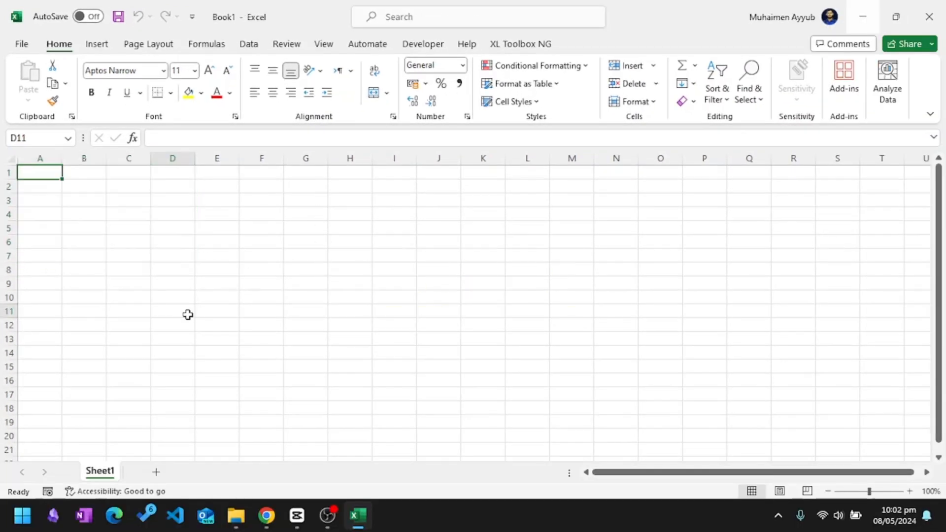
{"action": "left_click", "coordinate": [42, 176]}
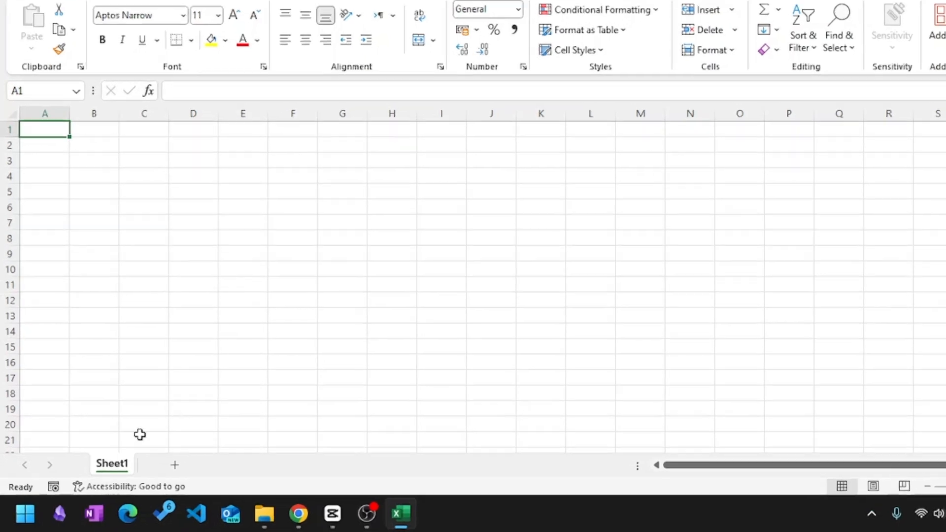
Add two worksheets after Sheet1 and view the management options available for Sheet1
{"action": "left_click", "coordinate": [111, 471]}
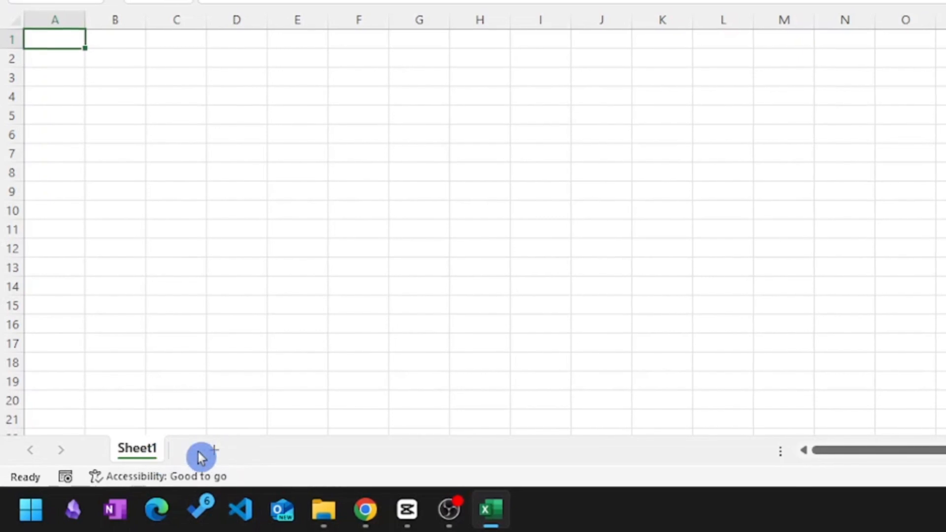
{"action": "left_click", "coordinate": [277, 450]}
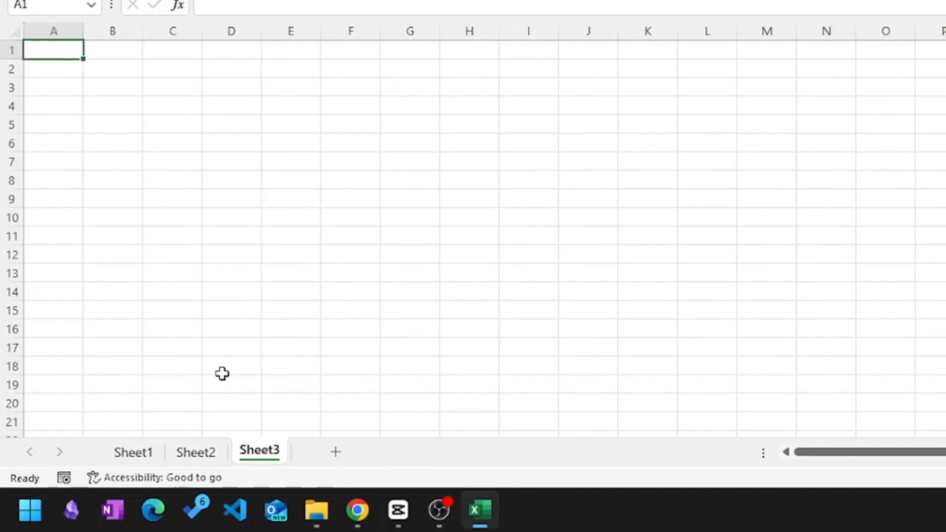
{"action": "right_click", "coordinate": [130, 451]}
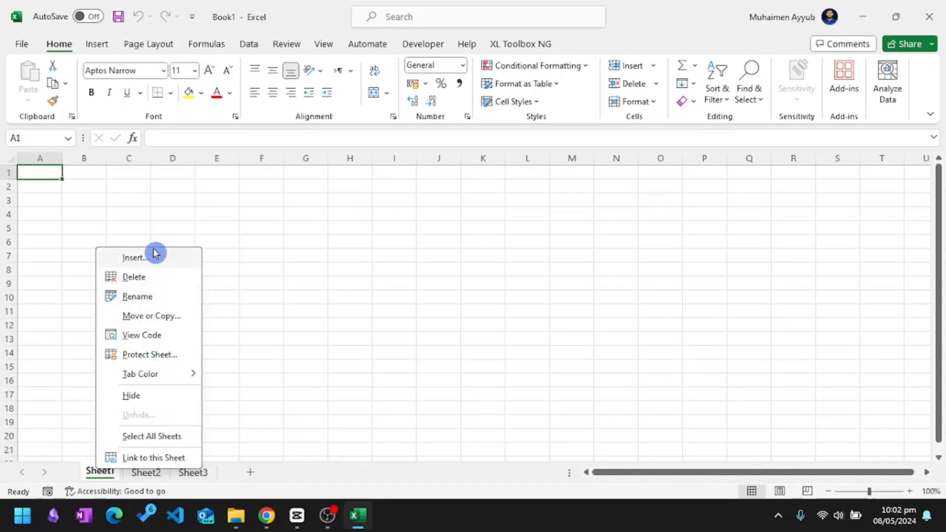
{"action": "left_click", "coordinate": [239, 245]}
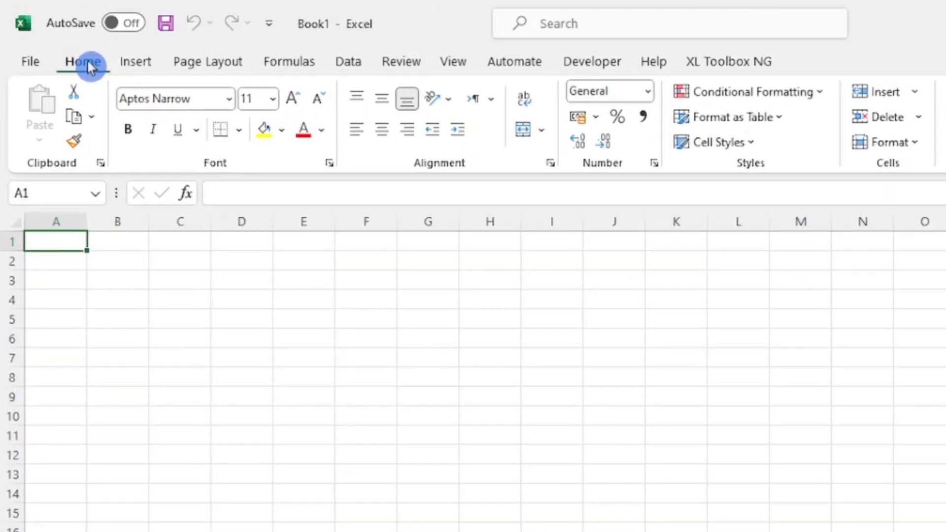
Examine the insert, page layout, formula and data command groups, and return to the home commands
{"action": "left_click", "coordinate": [129, 59]}
{"action": "left_click", "coordinate": [203, 64]}
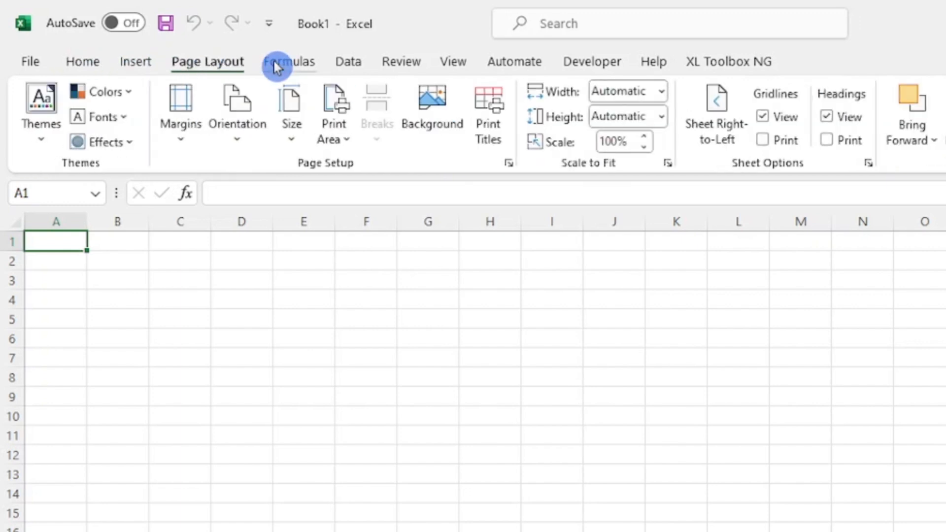
{"action": "left_click", "coordinate": [290, 62]}
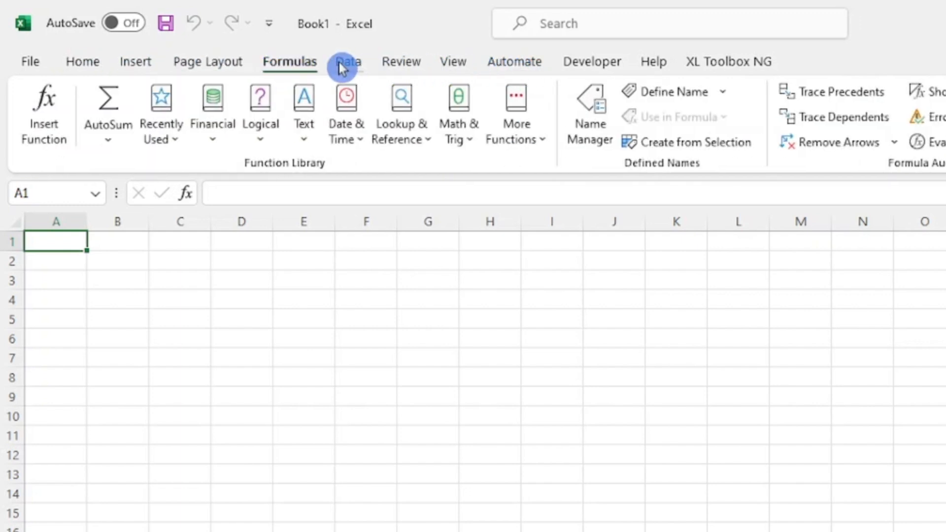
{"action": "left_click", "coordinate": [149, 60]}
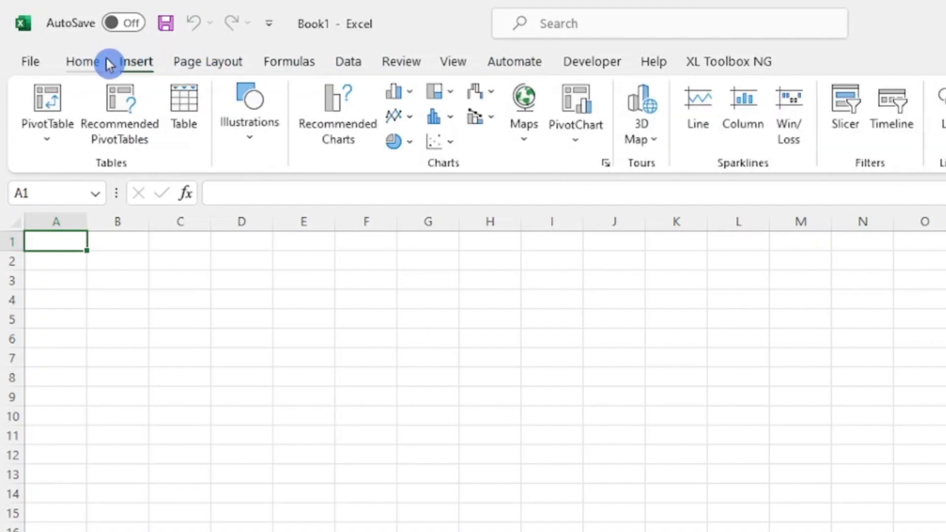
{"action": "left_click", "coordinate": [199, 62]}
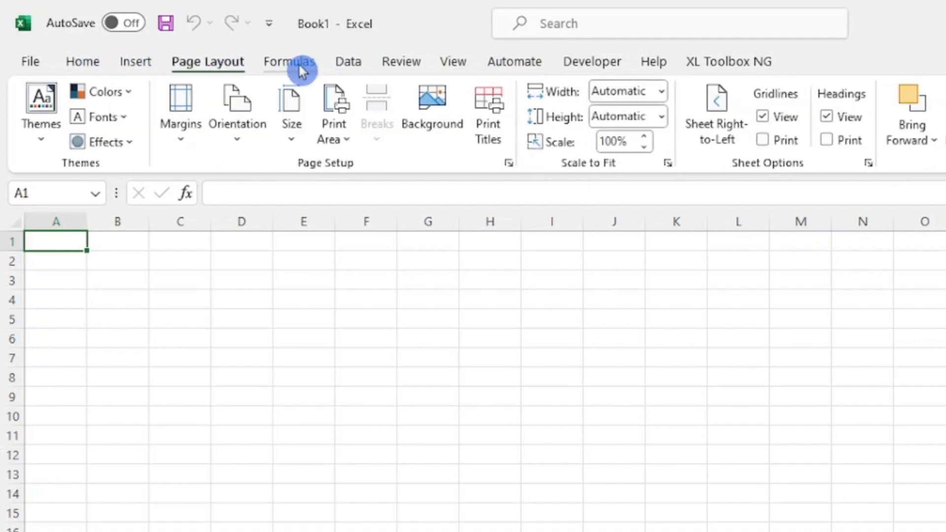
{"action": "left_click", "coordinate": [353, 60]}
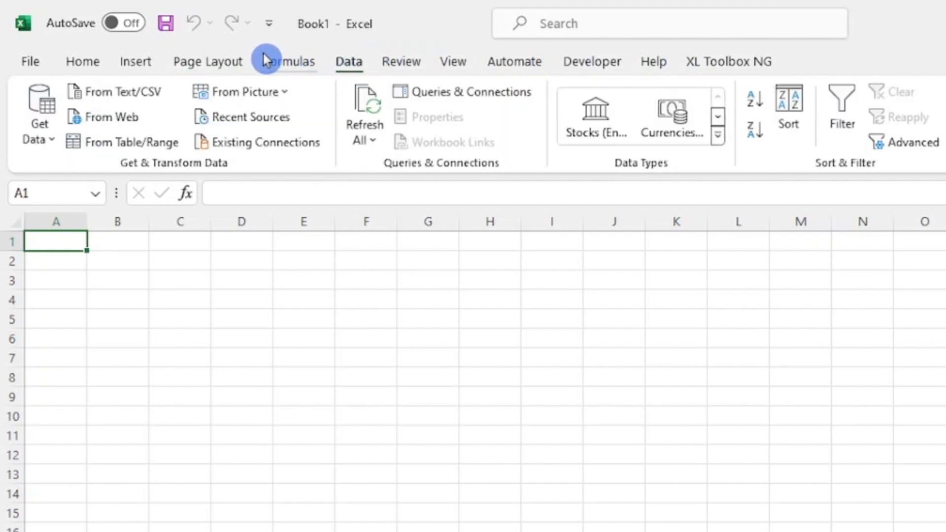
{"action": "left_click", "coordinate": [87, 61]}
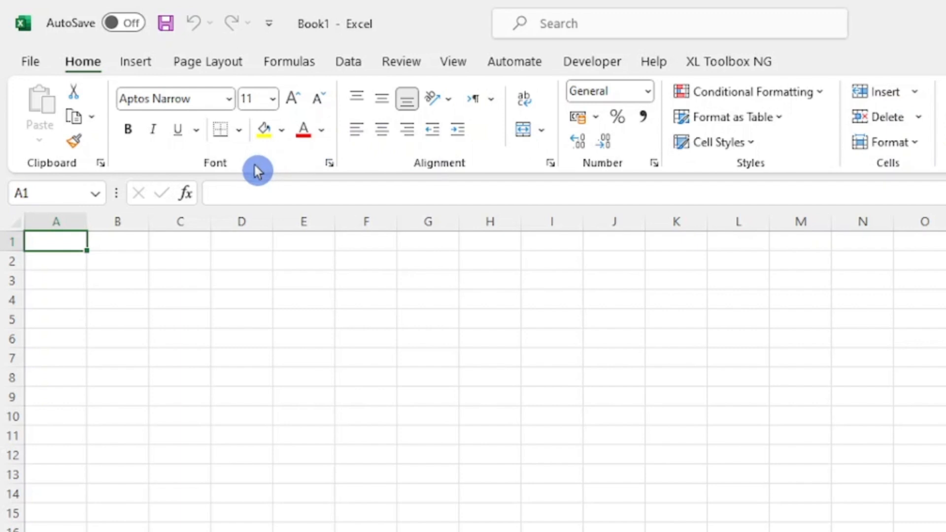
Open the full cell formatting settings for A1 and examine the number, alignment, font and border options
{"action": "left_click", "coordinate": [330, 165]}
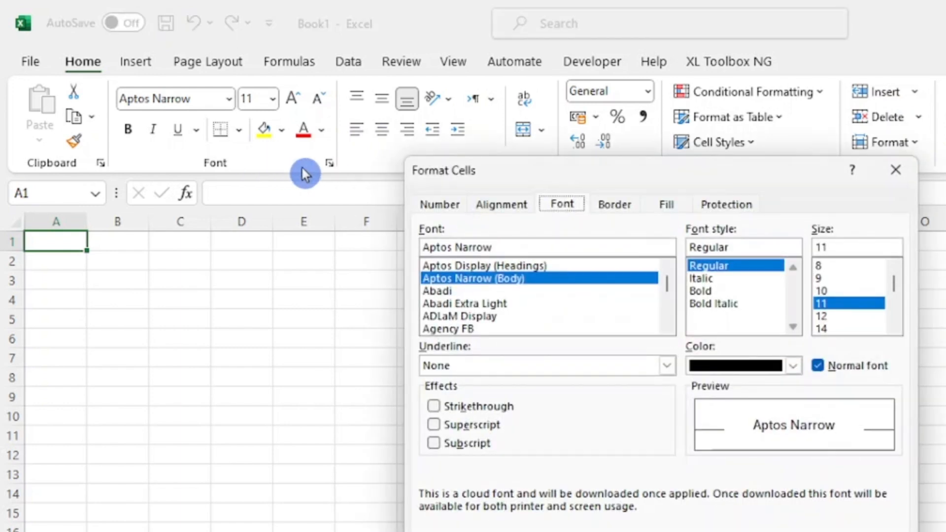
{"action": "left_click", "coordinate": [445, 203]}
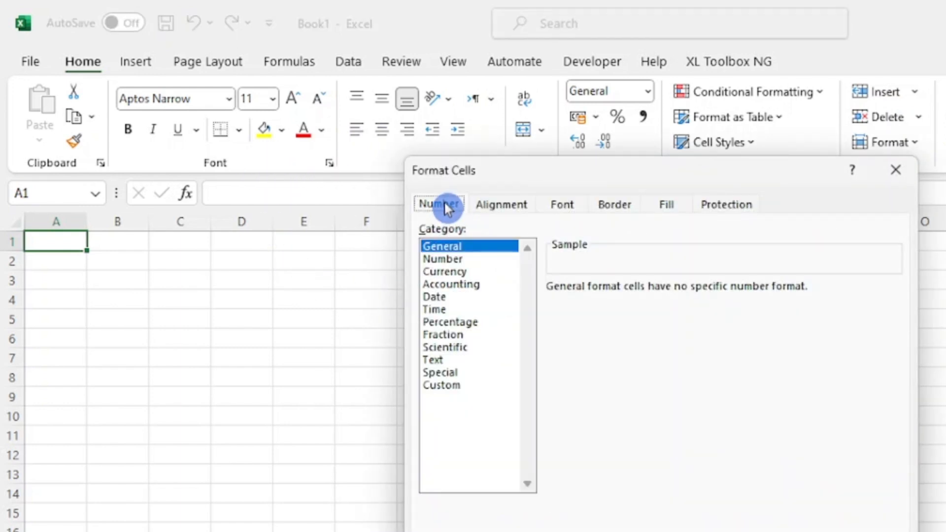
{"action": "left_click", "coordinate": [487, 204]}
{"action": "left_click", "coordinate": [571, 205]}
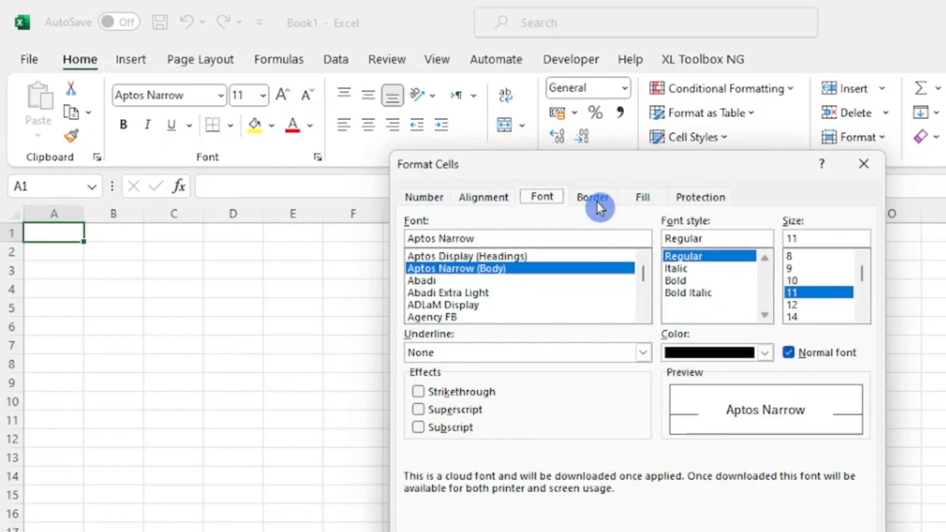
{"action": "left_click", "coordinate": [617, 205]}
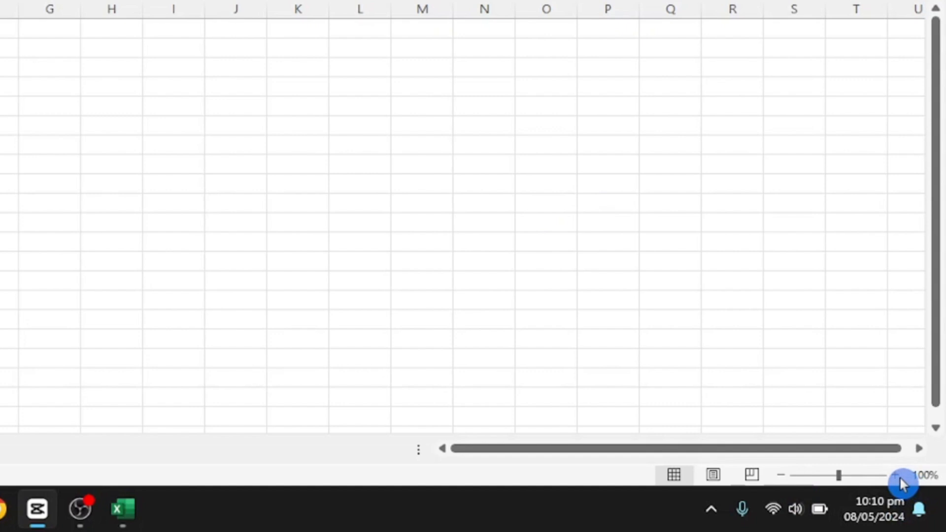
Magnify the worksheet view in several increments and reduce it back to 100%
{"action": "left_click", "coordinate": [898, 477]}
{"action": "left_click", "coordinate": [898, 476]}
{"action": "left_click", "coordinate": [898, 476]}
{"action": "left_click", "coordinate": [782, 475]}
{"action": "left_click", "coordinate": [782, 475]}
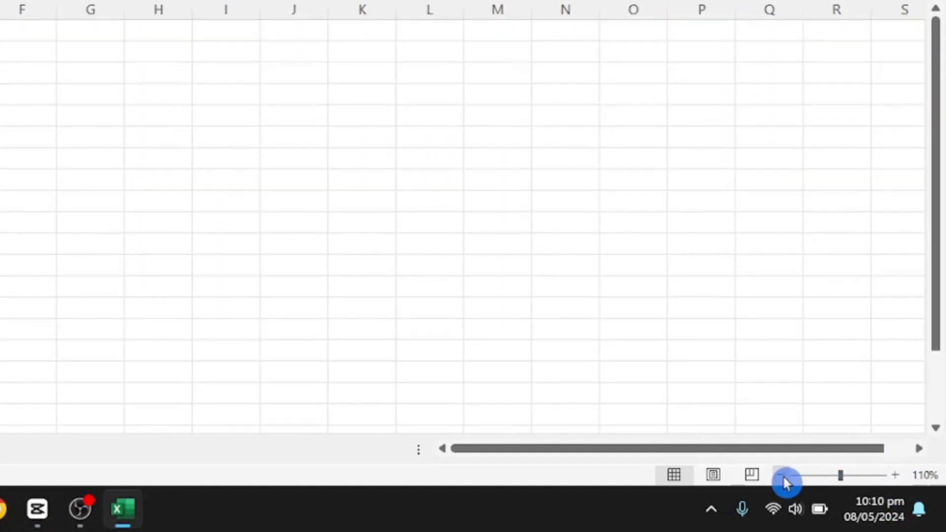
{"action": "left_click", "coordinate": [783, 475]}
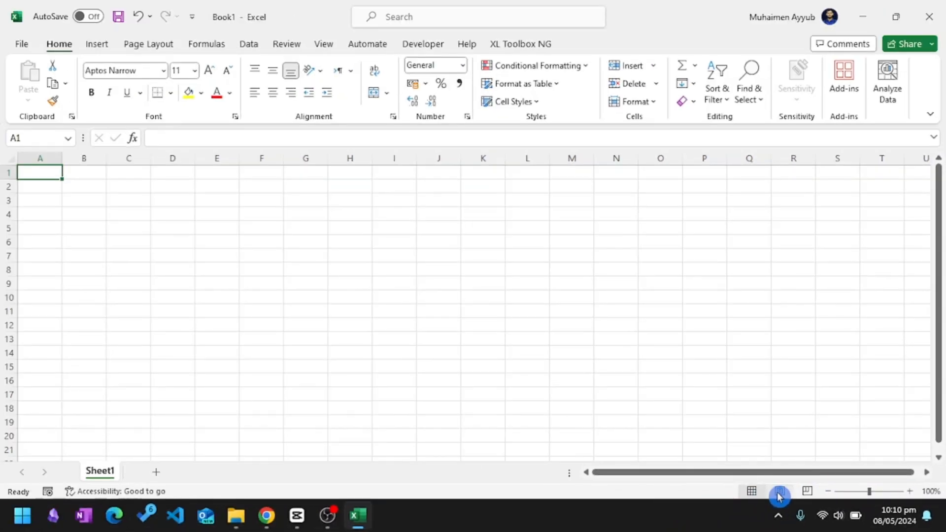
Show the sheet in Page Layout and Page Break Preview, and return to Normal view
{"action": "left_click", "coordinate": [780, 492]}
{"action": "left_click", "coordinate": [805, 493]}
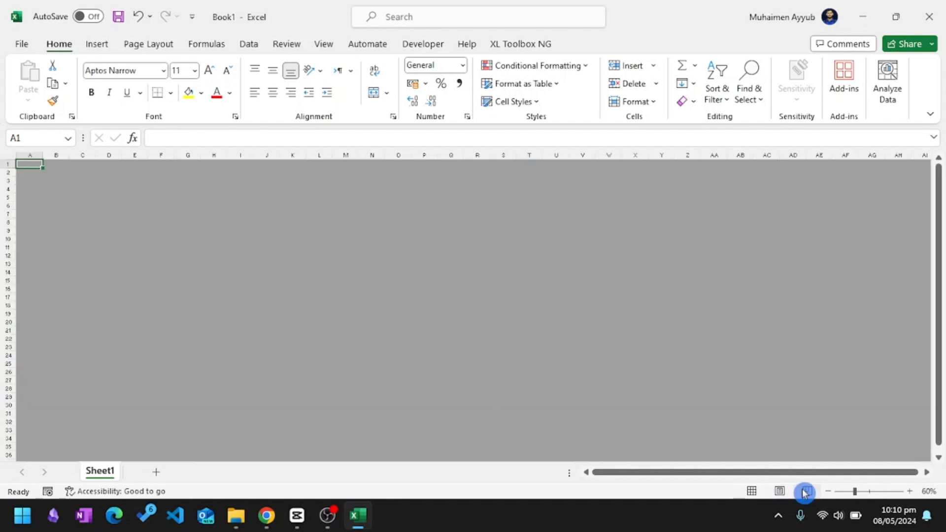
{"action": "left_click", "coordinate": [755, 493]}
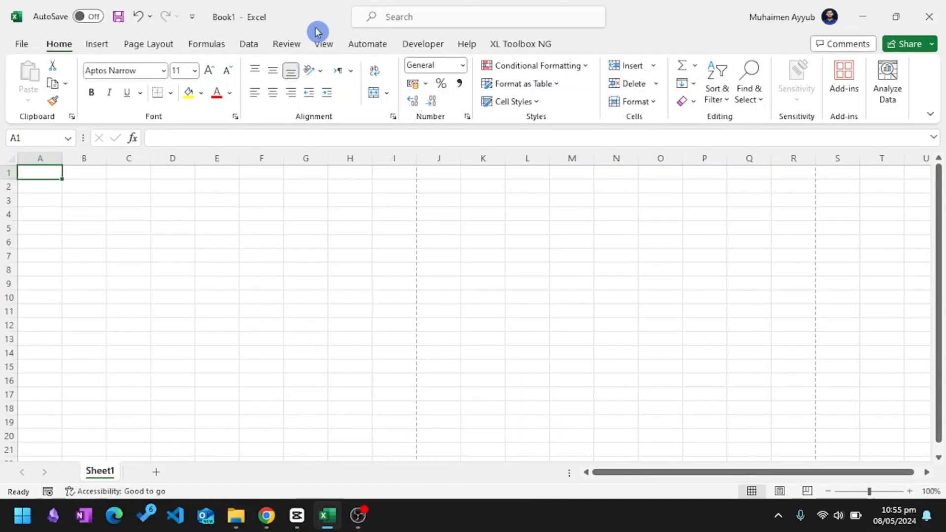
Start saving the workbook under a new name and browse for a folder to store it in
{"action": "left_click", "coordinate": [22, 46]}
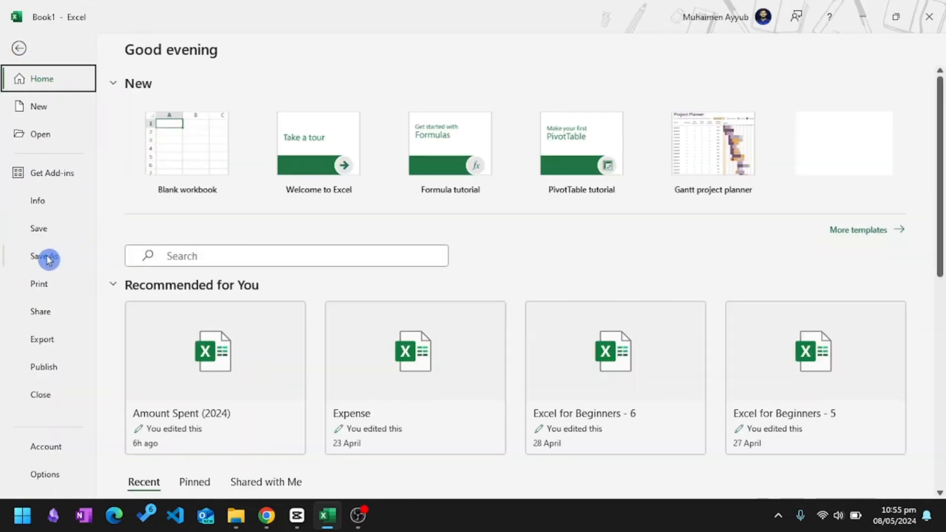
{"action": "left_click", "coordinate": [45, 256]}
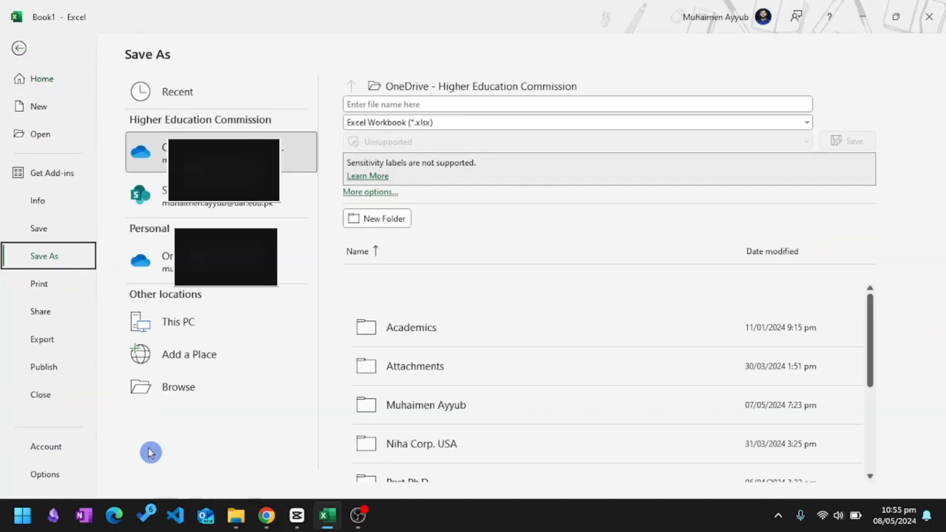
{"action": "left_click", "coordinate": [191, 387]}
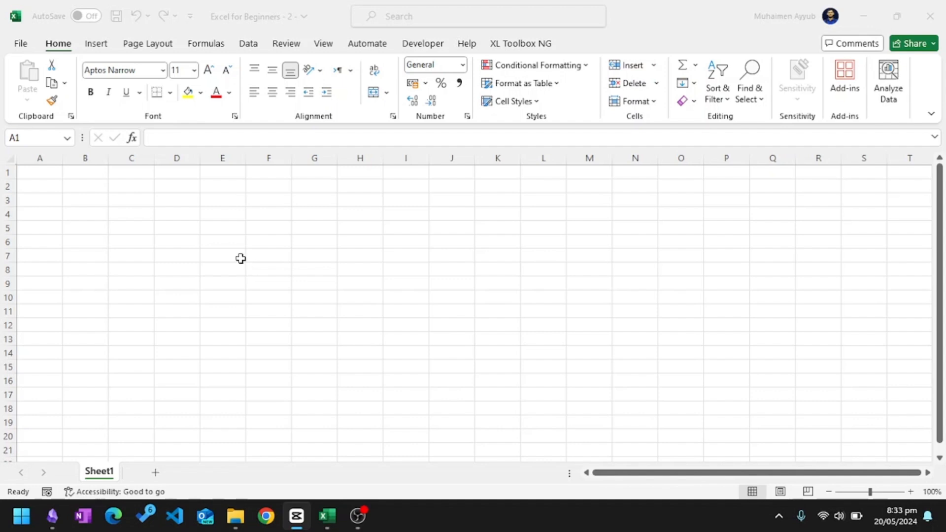
Enter the heading No. of Students in cell A1
{"action": "left_click", "coordinate": [230, 258]}
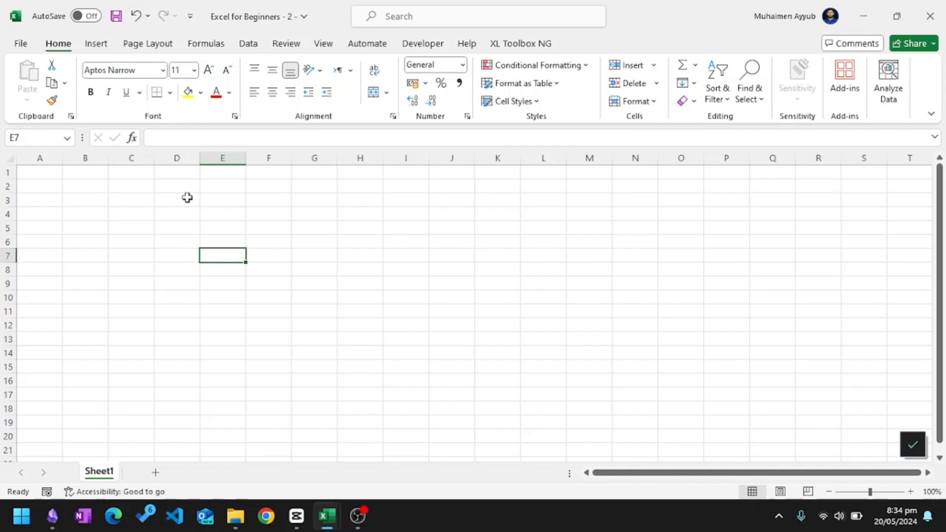
{"action": "left_click", "coordinate": [43, 174]}
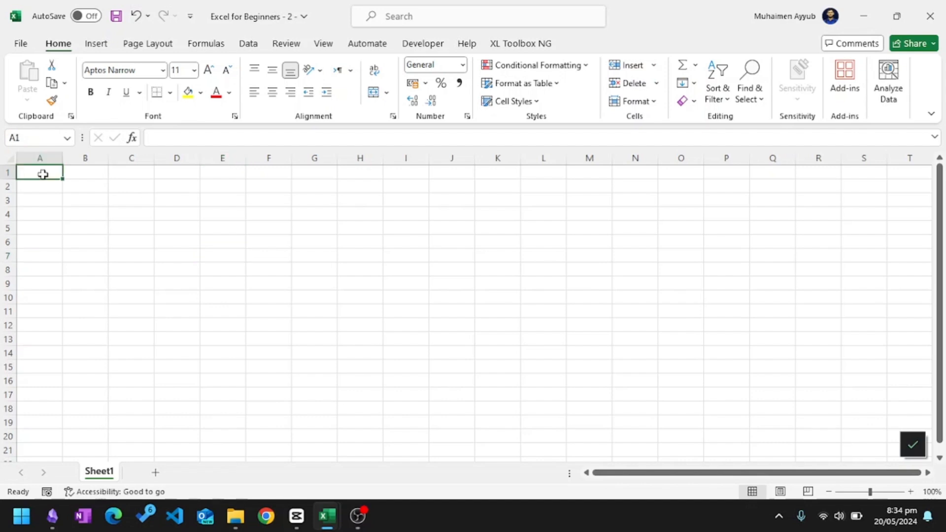
{"action": "double_click", "coordinate": [43, 174]}
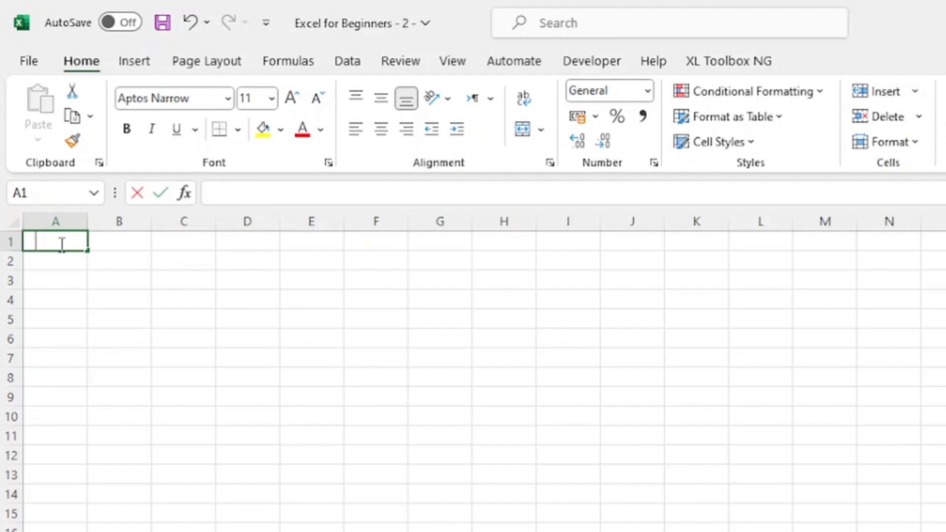
{"action": "type", "text": "No. of Students"}
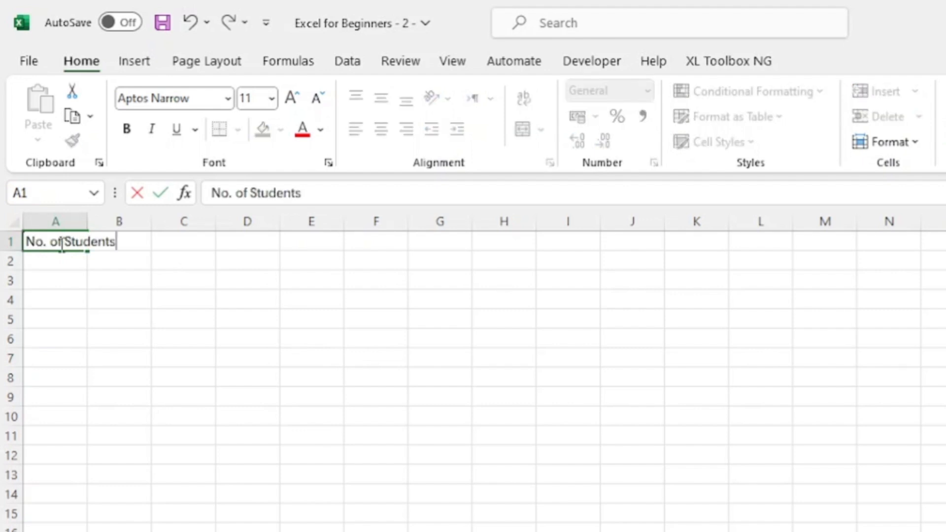
{"action": "key", "text": "Return"}
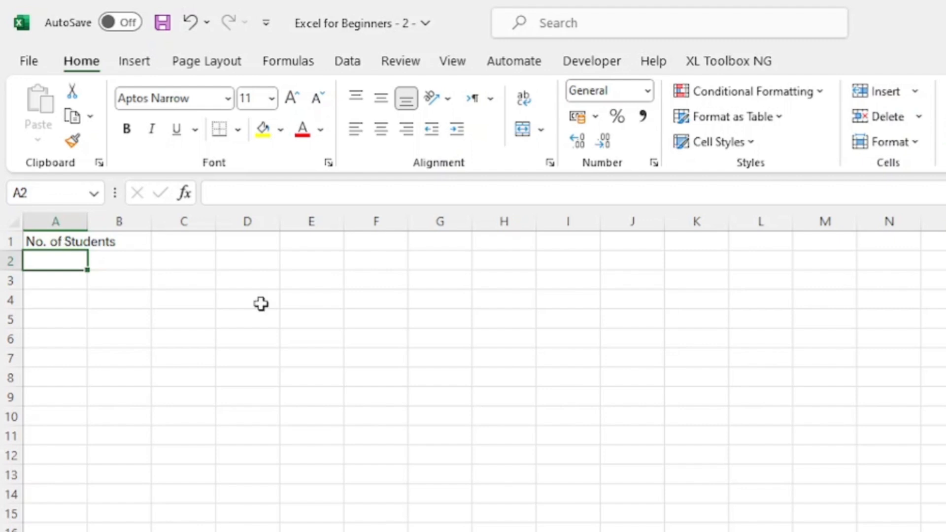
Enter the numbers 1, 2 and 3 in cells A2 to A4 below the heading
{"action": "type", "text": "1"}
{"action": "key", "text": "Return"}
{"action": "type", "text": "2"}
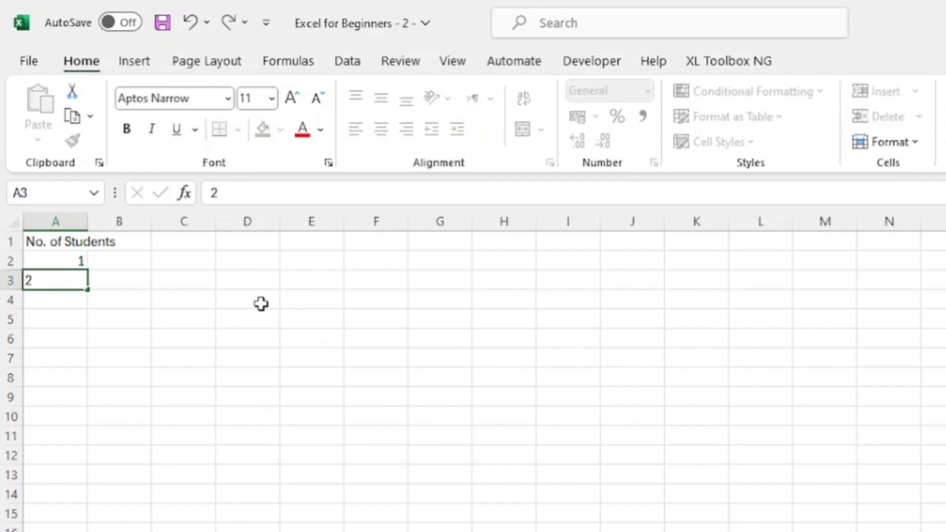
{"action": "key", "text": "Return"}
{"action": "type", "text": "3"}
{"action": "key", "text": "Return"}
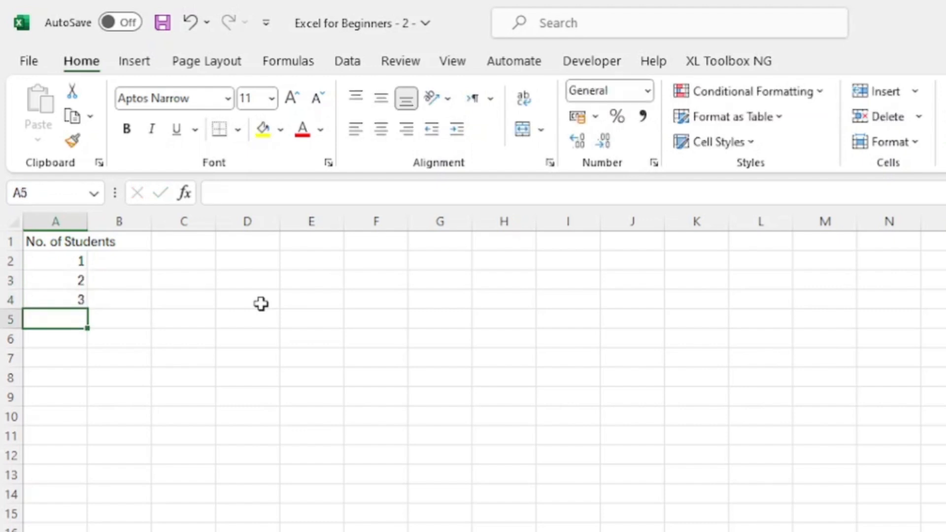
{"action": "left_click", "coordinate": [74, 261]}
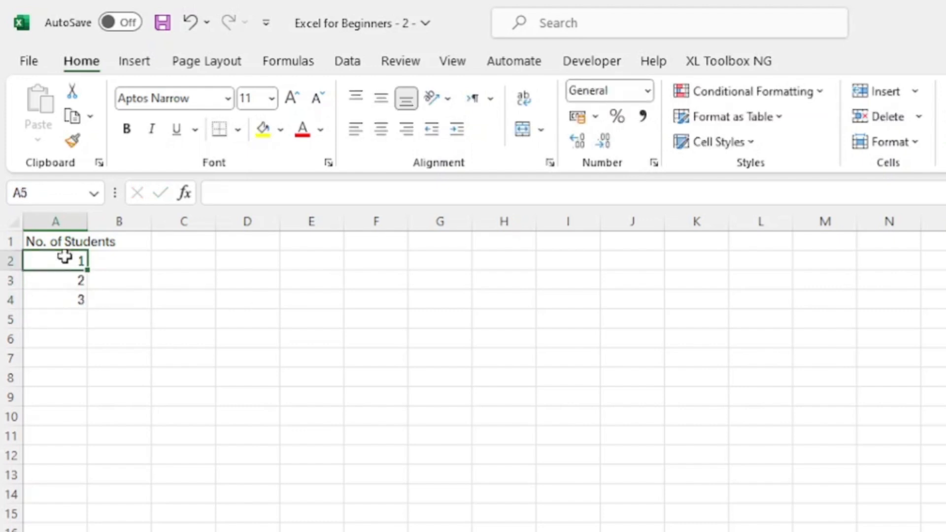
{"action": "left_click_drag", "start_coordinate": [63, 272], "coordinate": [49, 349]}
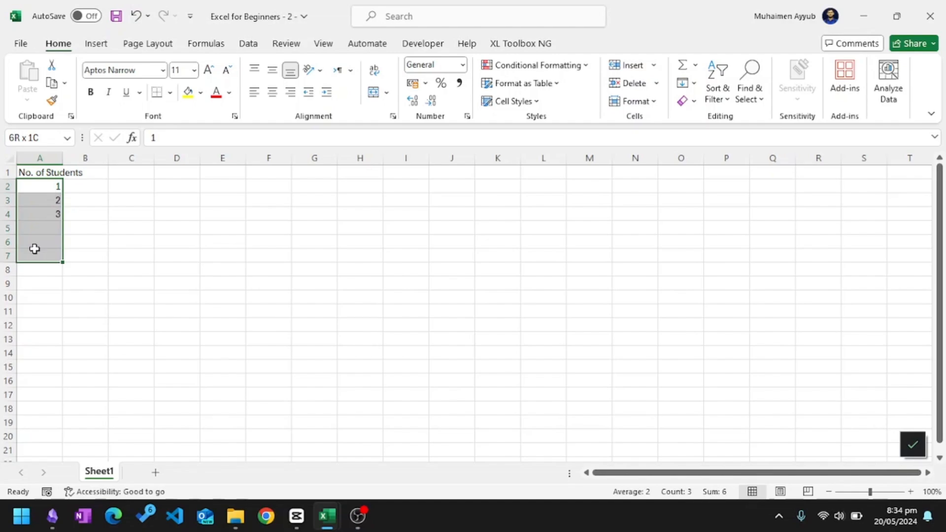
{"action": "left_click_drag", "start_coordinate": [34, 249], "coordinate": [33, 242]}
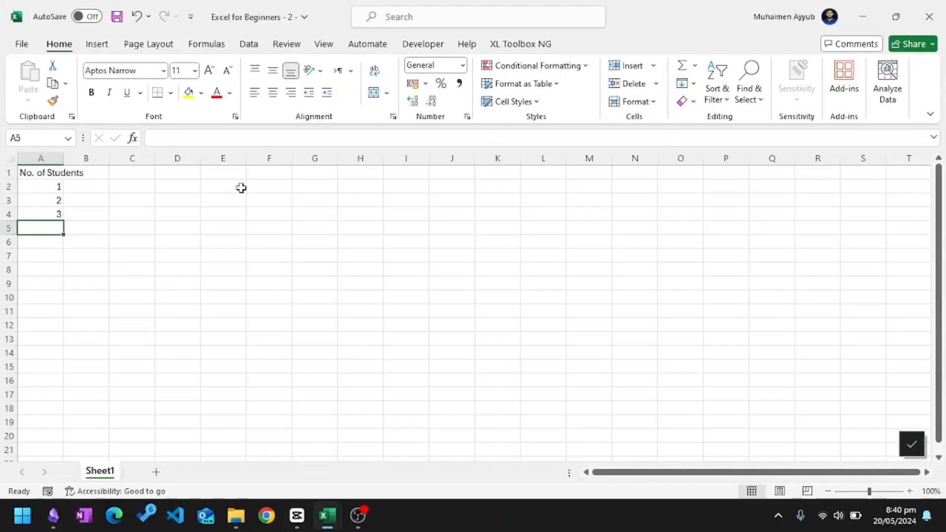
{"action": "left_click", "coordinate": [241, 188]}
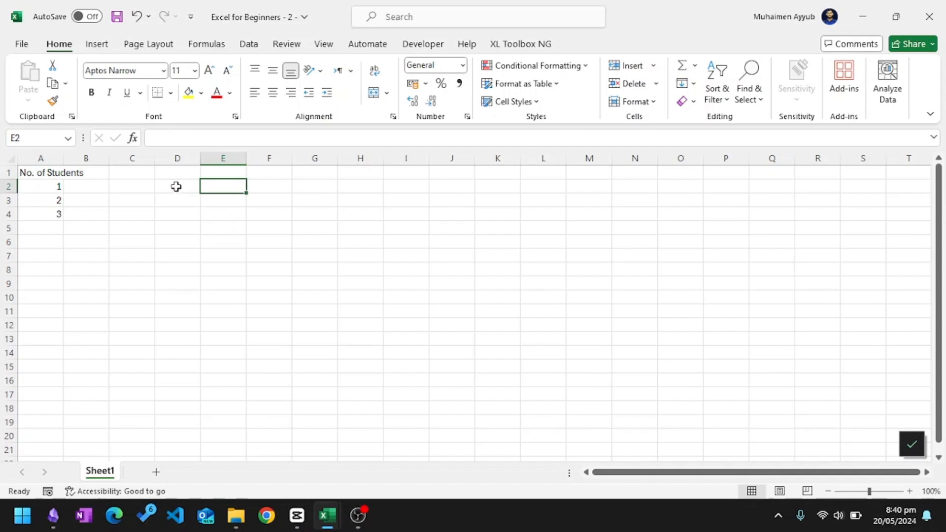
{"action": "left_click", "coordinate": [128, 182]}
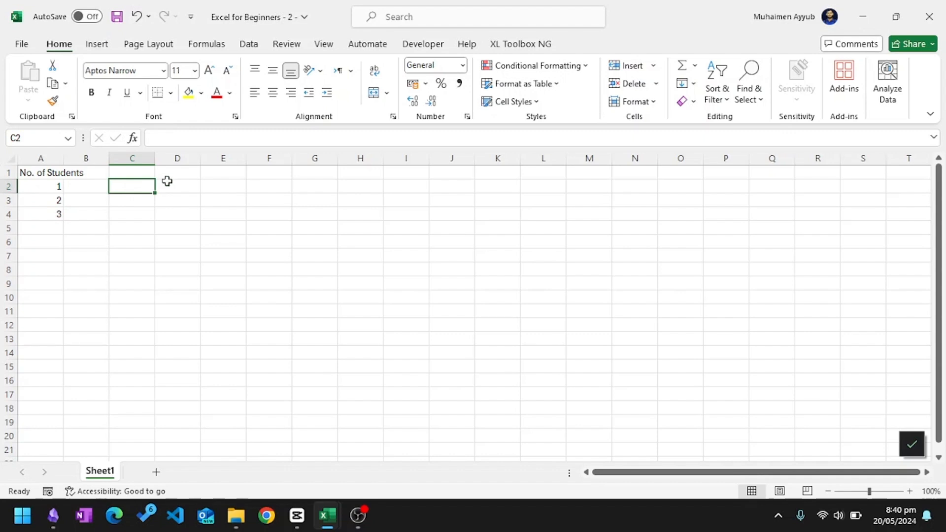
Move the active cell from A2 down through the entered numbers and back up to A2
{"action": "left_click", "coordinate": [51, 189]}
{"action": "key", "text": "Down"}
{"action": "key", "text": "Down"}
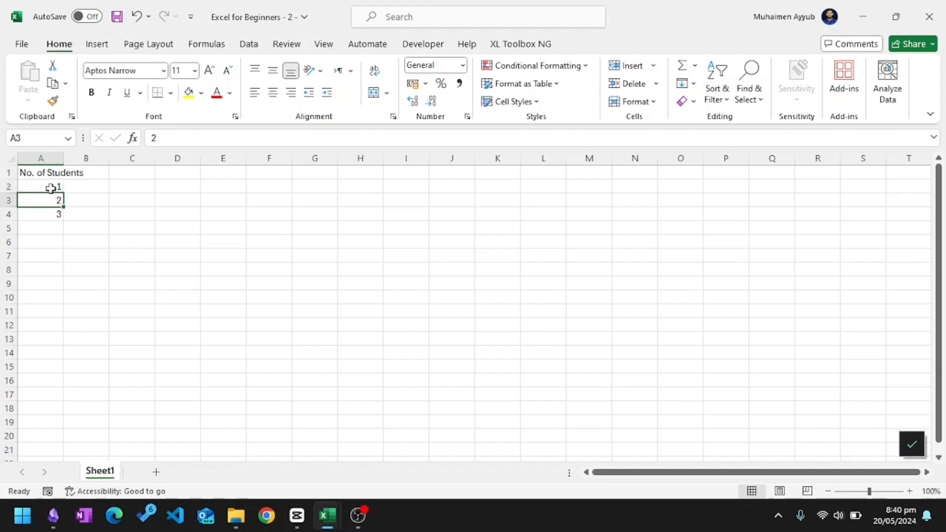
{"action": "key", "text": "Up"}
{"action": "key", "text": "Up"}
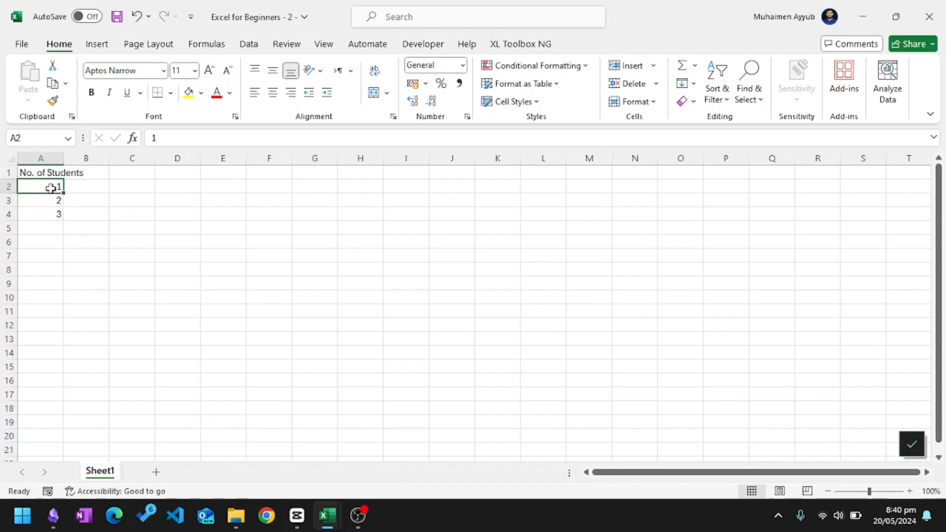
{"action": "left_click", "coordinate": [130, 198]}
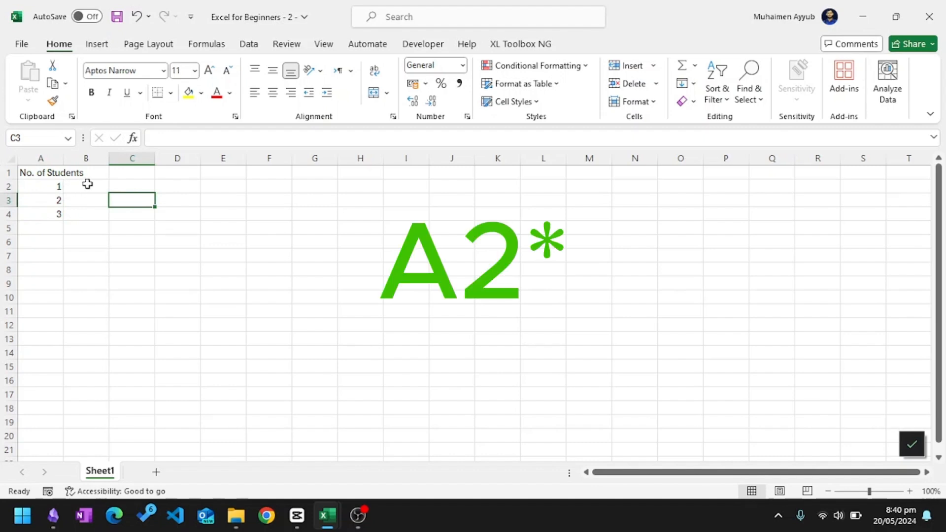
Select cells A2:A4 and fill the number series down to A7
{"action": "left_click_drag", "start_coordinate": [39, 187], "coordinate": [39, 216]}
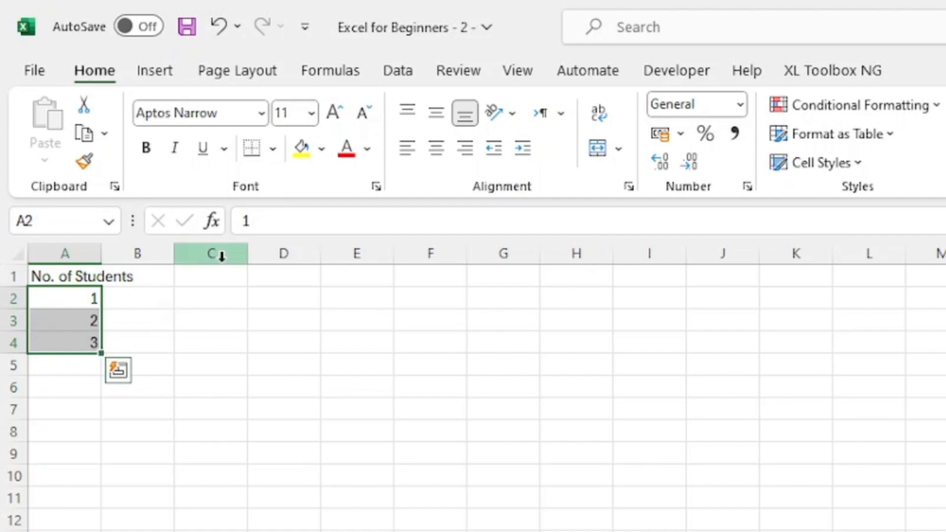
{"action": "left_click", "coordinate": [86, 298]}
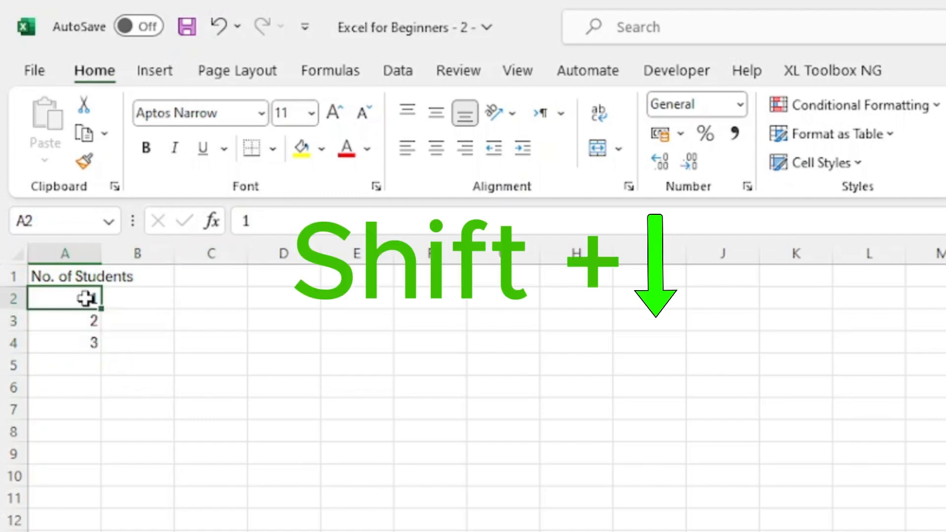
{"action": "key", "text": "shift+Down"}
{"action": "key", "text": "shift+Down"}
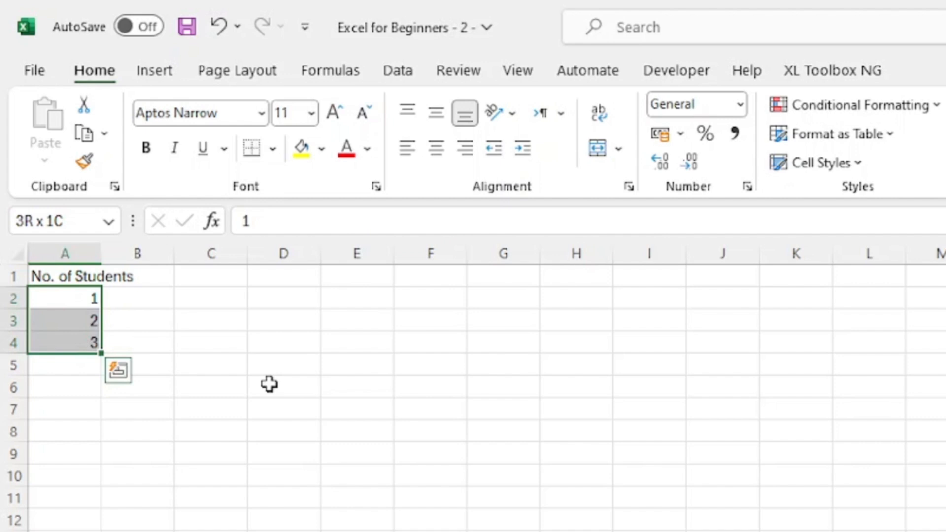
{"action": "left_click", "coordinate": [102, 352]}
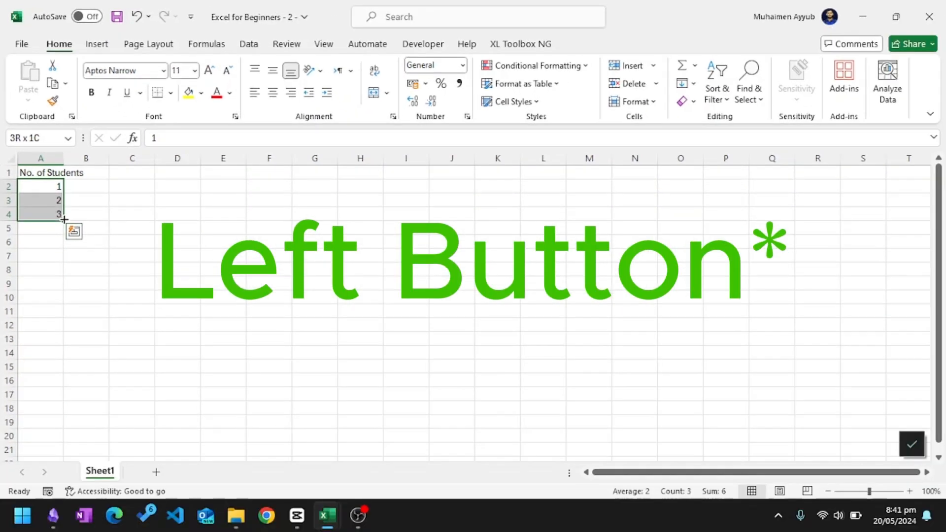
{"action": "left_click_drag", "start_coordinate": [64, 220], "coordinate": [58, 257]}
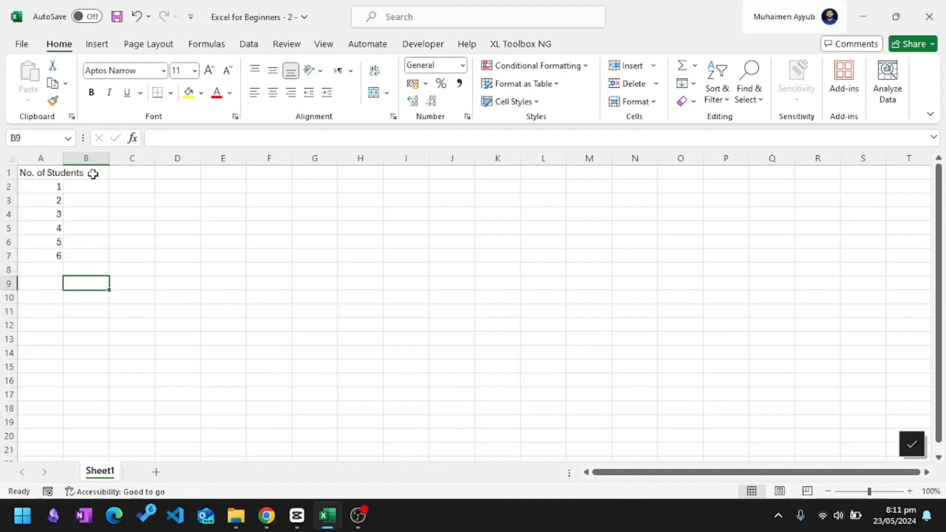
Enter the heading Student Name in cell B1
{"action": "left_click", "coordinate": [93, 173]}
{"action": "type", "text": "St"}
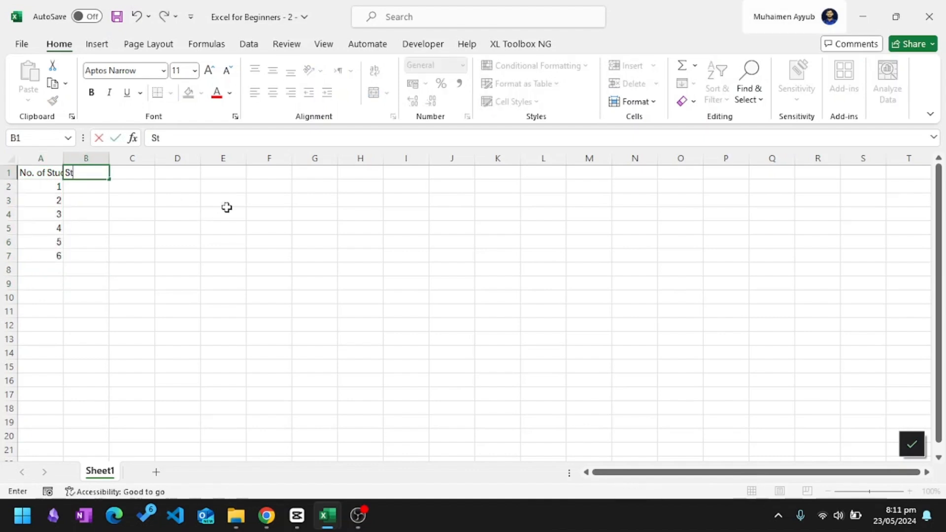
{"action": "type", "text": "udent Name"}
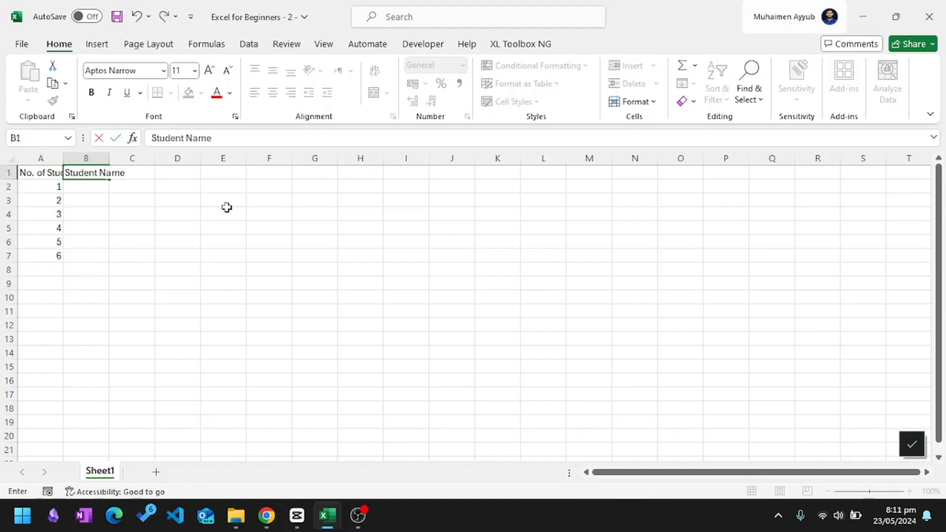
{"action": "key", "text": "Tab"}
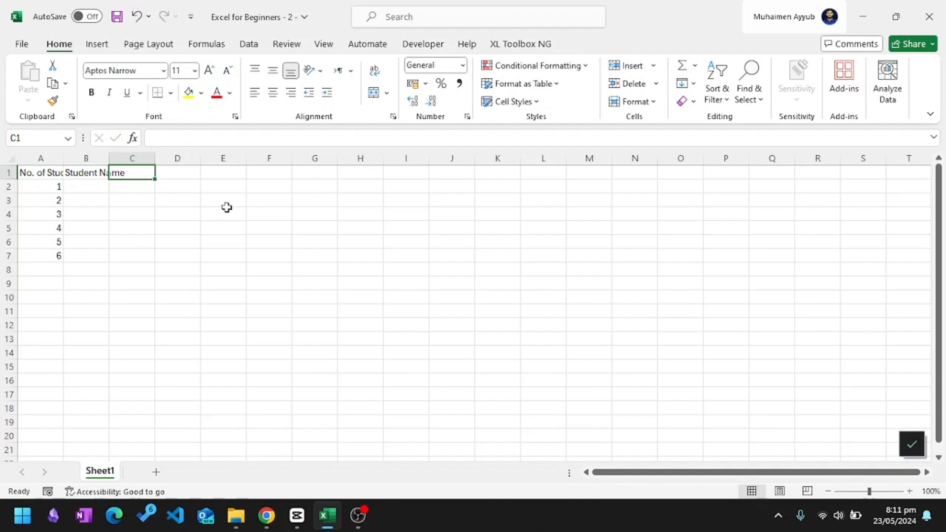
Enter the subject headings English, General Knowledge, Mathematics and Computer Science in cells C1 to F1
{"action": "type", "text": "English"}
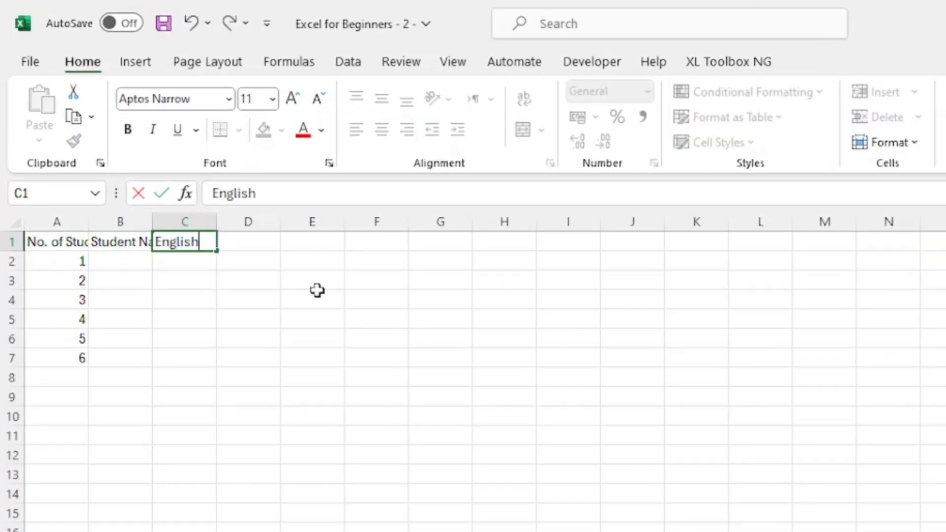
{"action": "key", "text": "Tab"}
{"action": "type", "text": "Genera"}
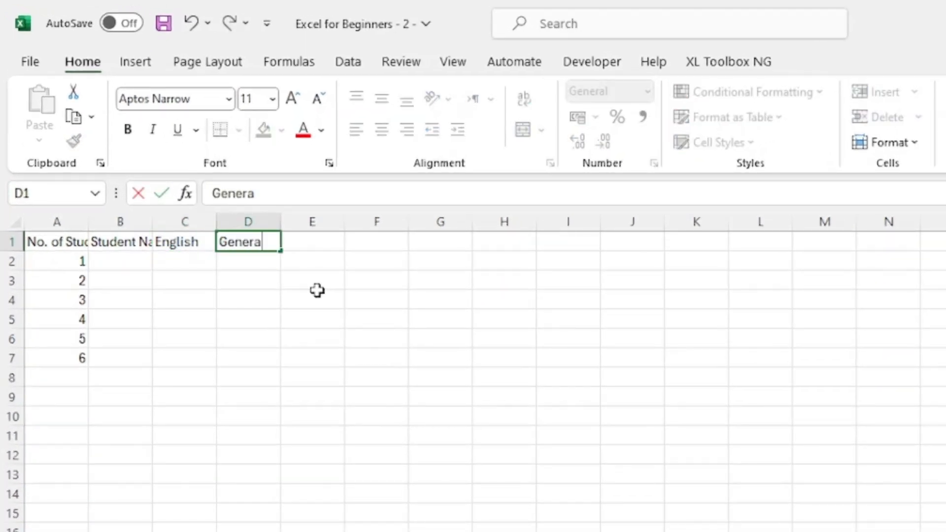
{"action": "type", "text": "l Knowledge"}
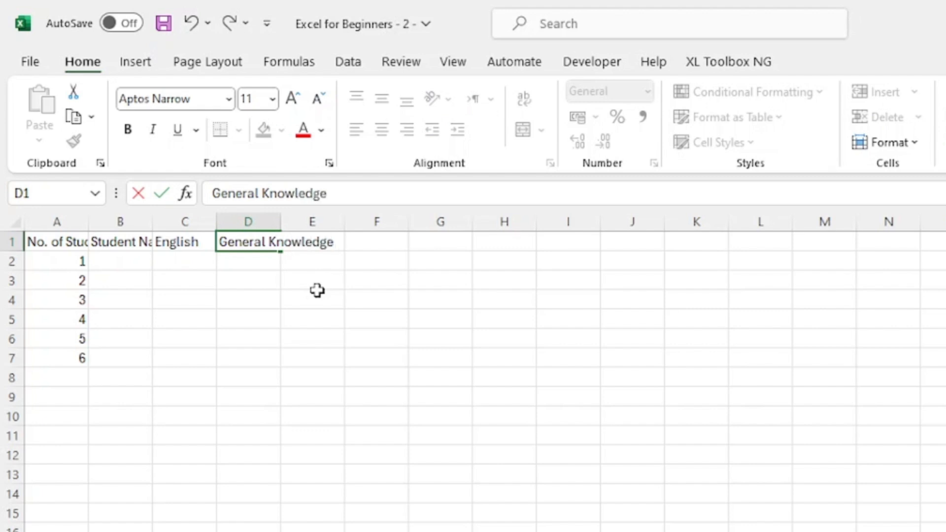
{"action": "key", "text": "Tab"}
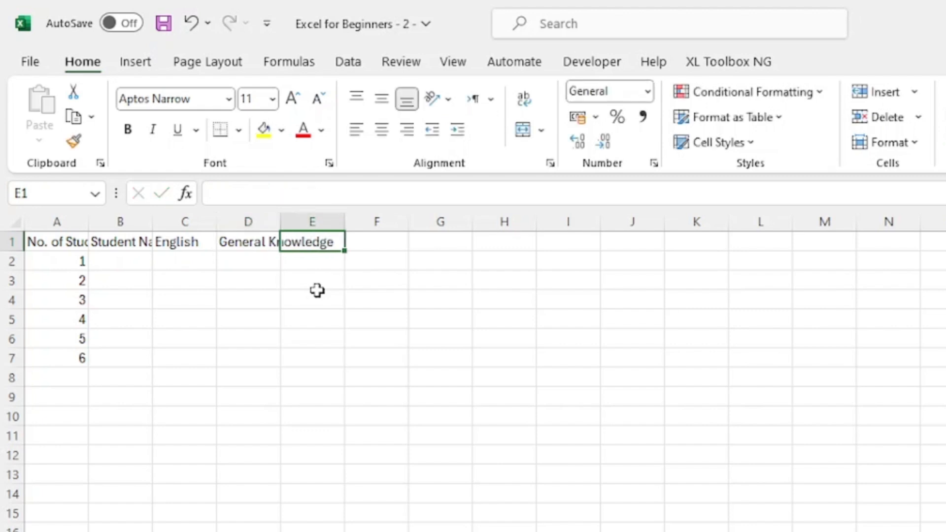
{"action": "type", "text": "Mathemati"}
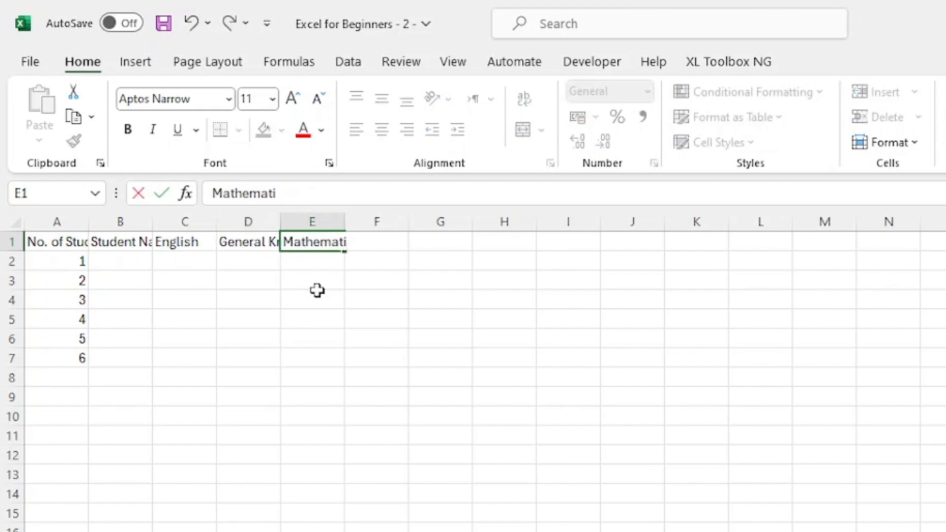
{"action": "type", "text": "cs"}
{"action": "key", "text": "Tab"}
{"action": "type", "text": "Co"}
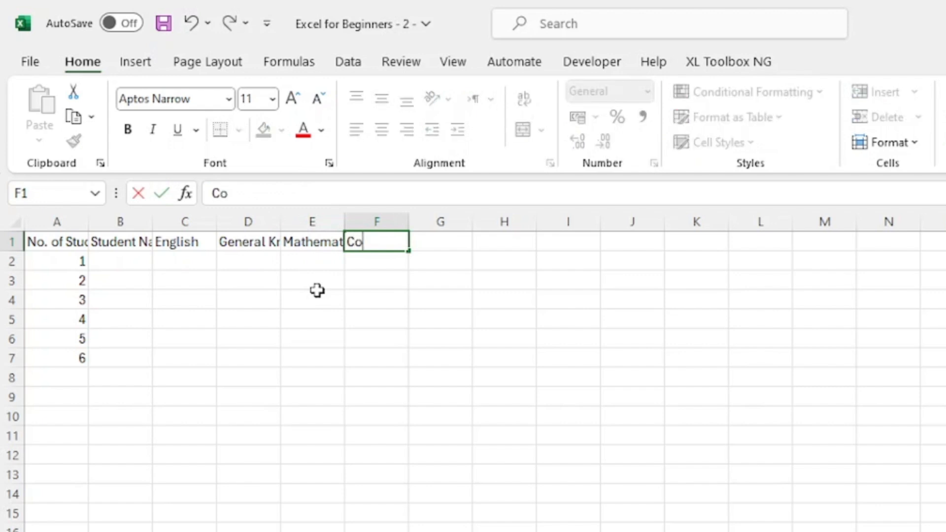
{"action": "type", "text": "mputer Science"}
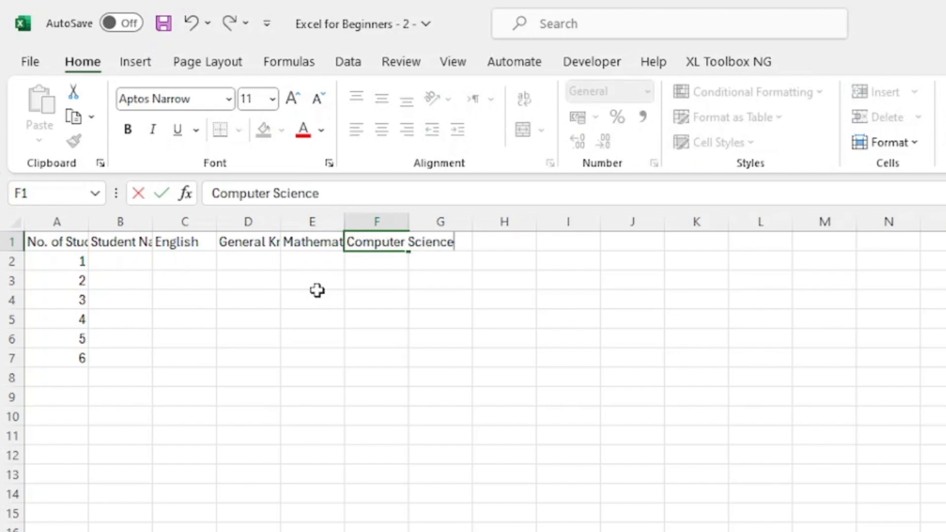
{"action": "left_click", "coordinate": [315, 292]}
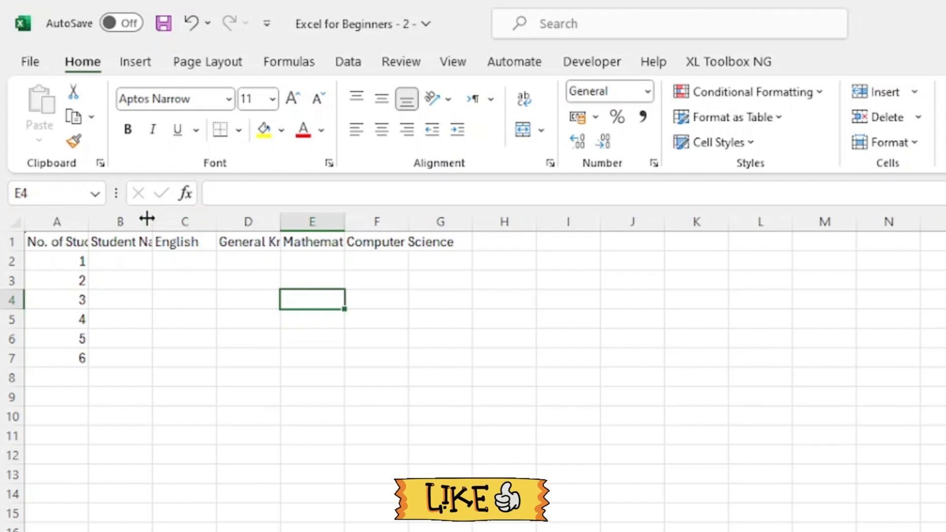
Widen column A to fit its heading, and auto-fit the widths of all columns in the sheet to their contents
{"action": "left_click_drag", "start_coordinate": [91, 217], "coordinate": [124, 218]}
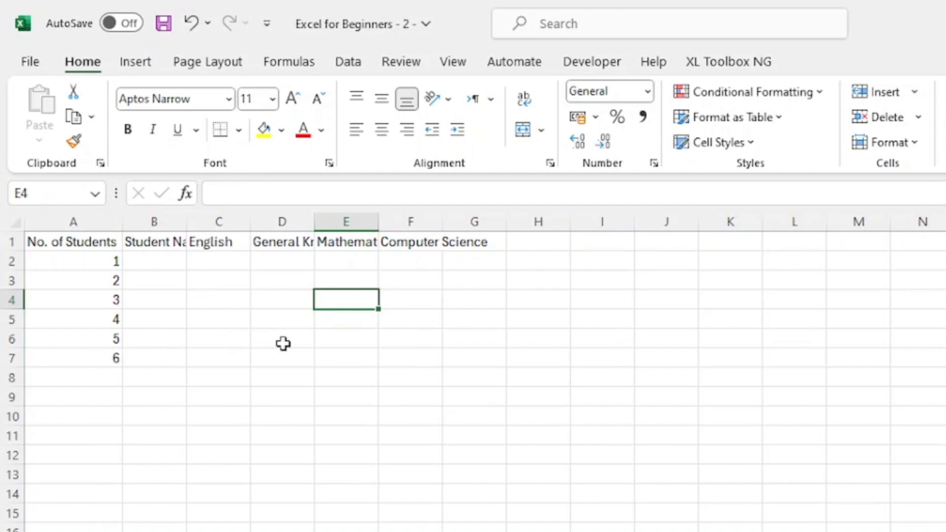
{"action": "left_click", "coordinate": [179, 314]}
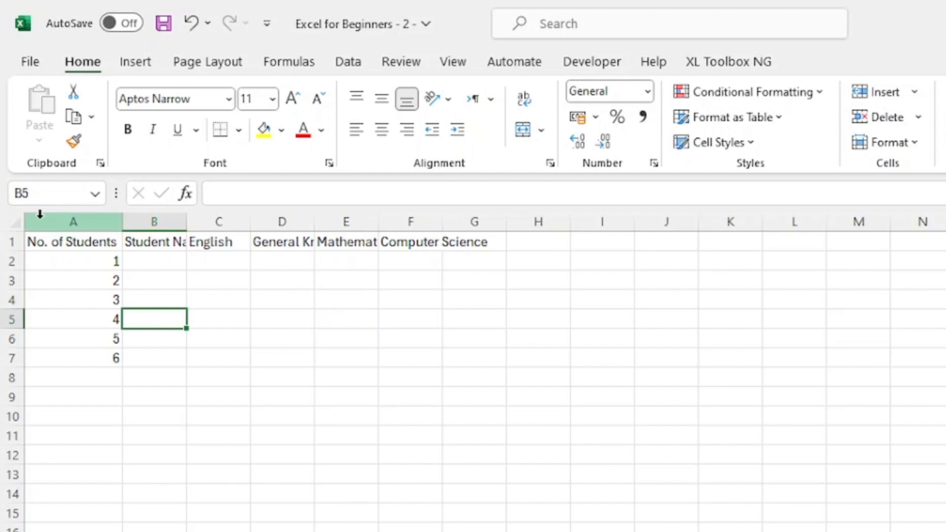
{"action": "left_click", "coordinate": [15, 225]}
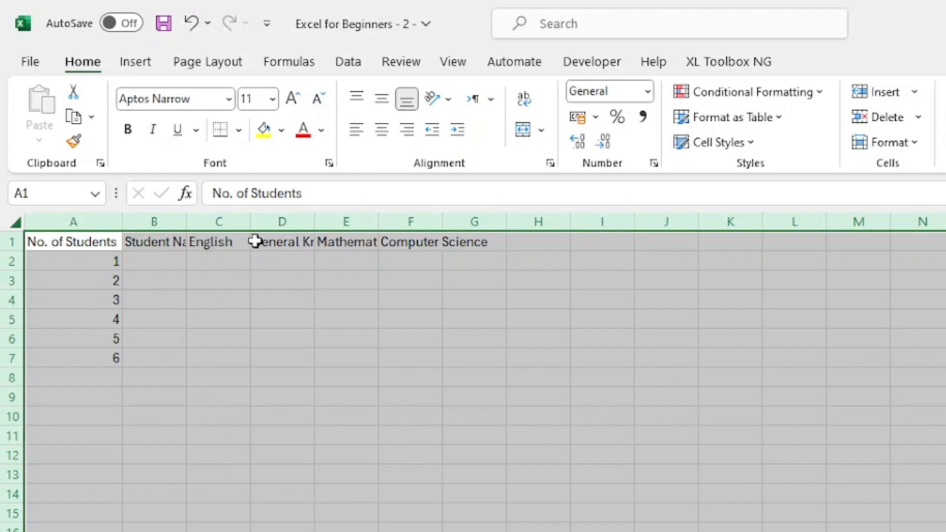
{"action": "double_click", "coordinate": [313, 218]}
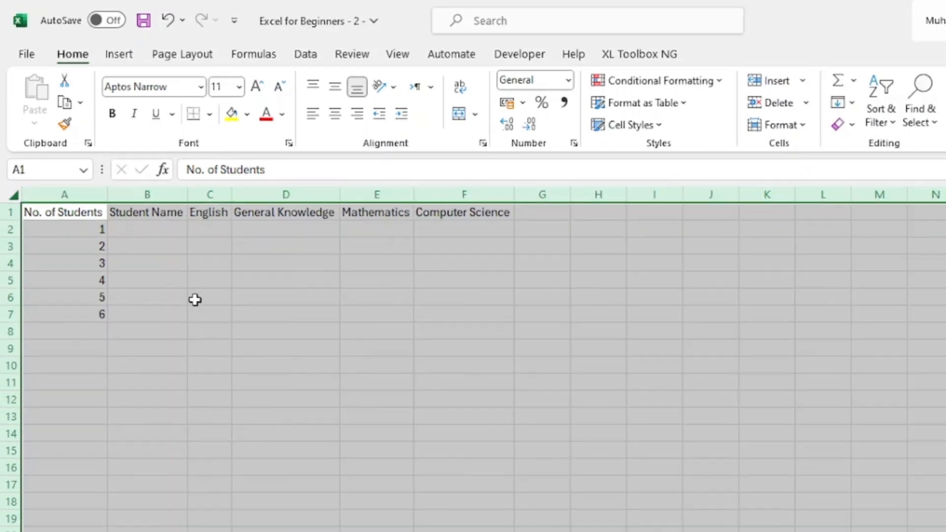
{"action": "left_click", "coordinate": [195, 299]}
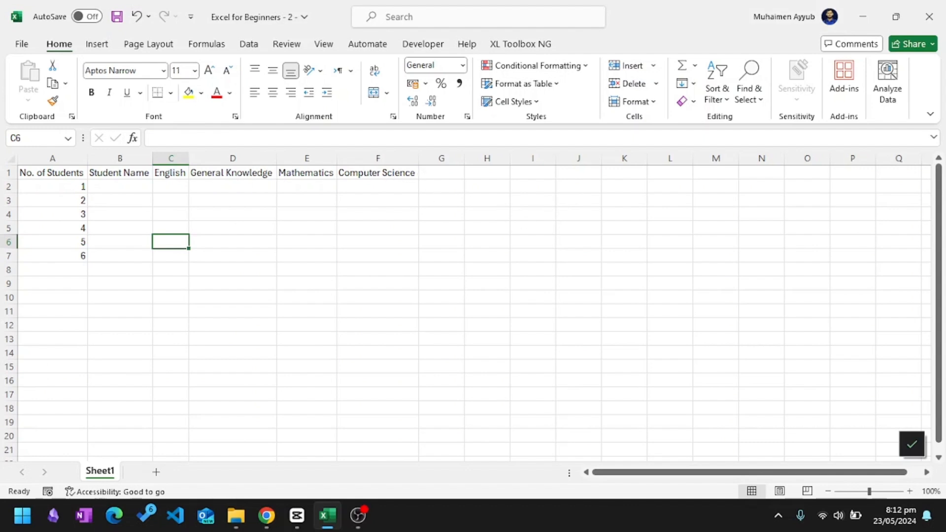
{"action": "left_click", "coordinate": [201, 310]}
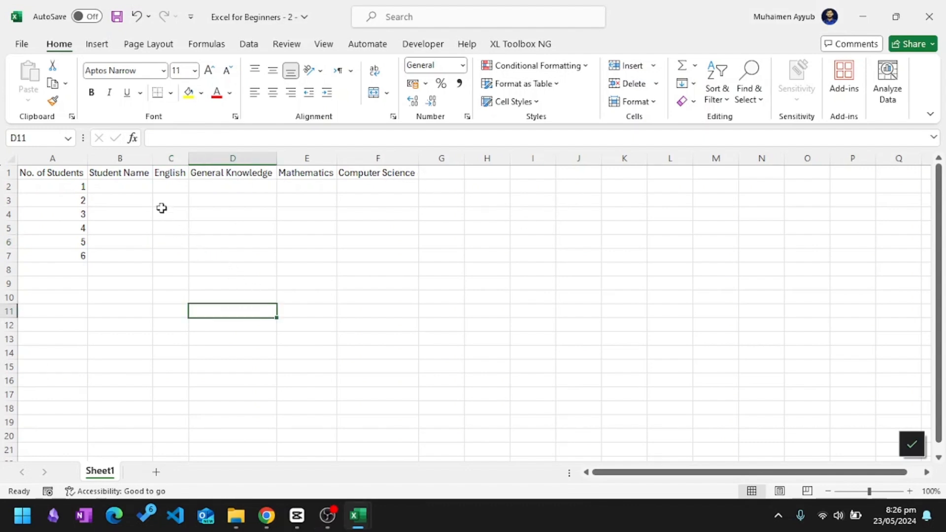
Enter the six students' first names in cells B2 to B7 below the Student Name heading
{"action": "left_click", "coordinate": [135, 186]}
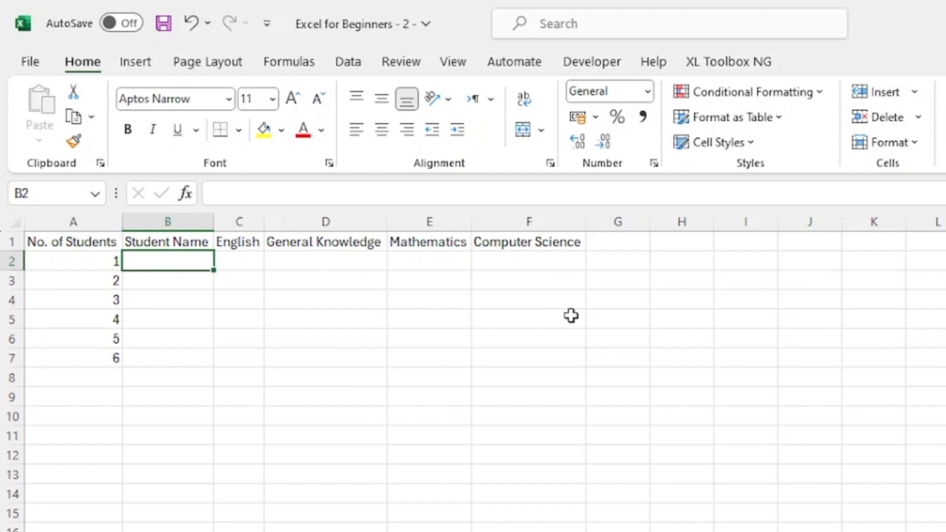
{"action": "type", "text": "Muhammad"}
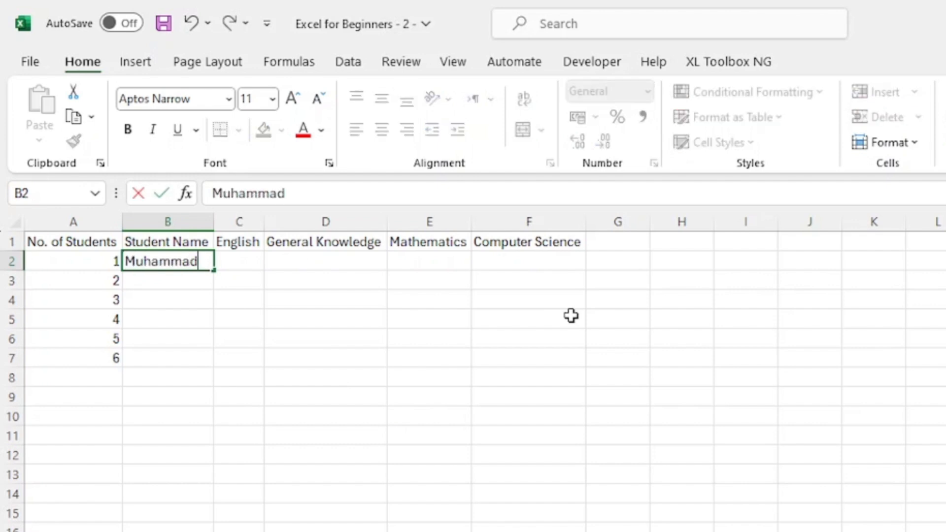
{"action": "key", "text": "Return"}
{"action": "type", "text": "Jons"}
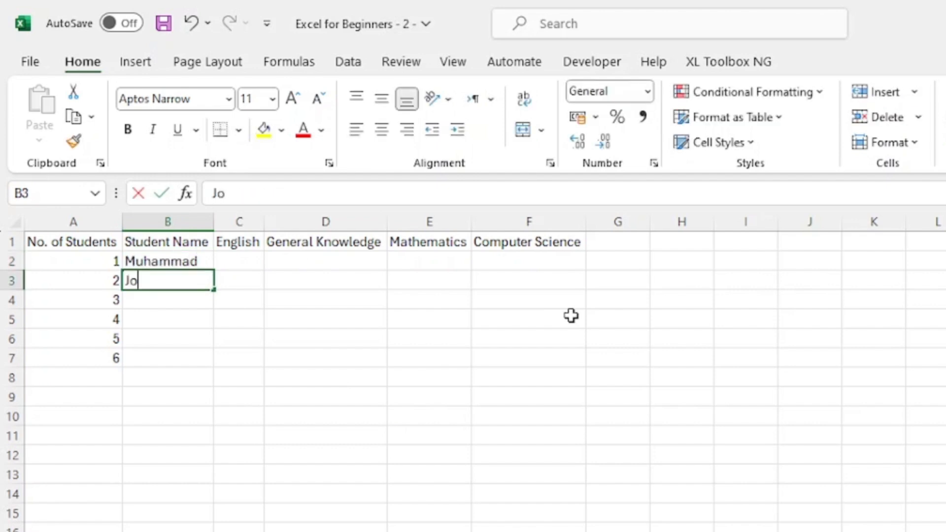
{"action": "key", "text": "Return"}
{"action": "type", "text": "Fatima"}
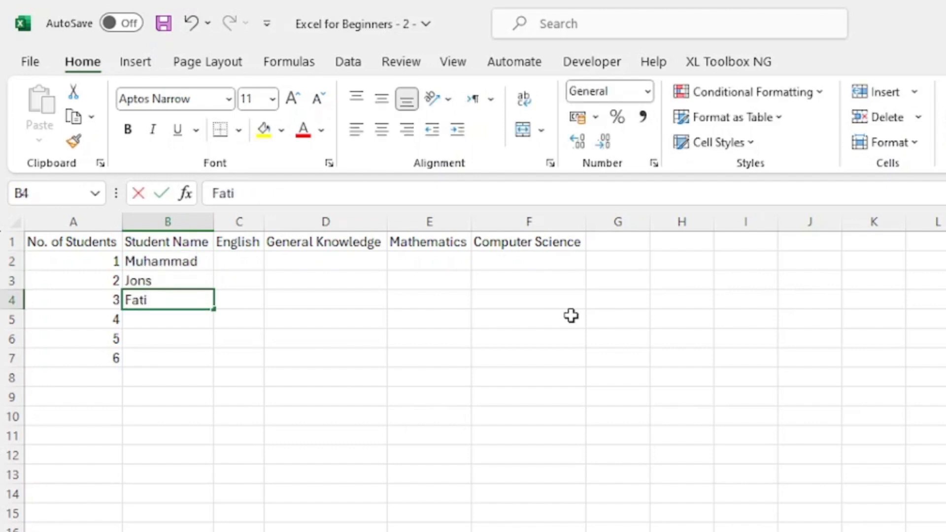
{"action": "key", "text": "Return"}
{"action": "type", "text": "Marry"}
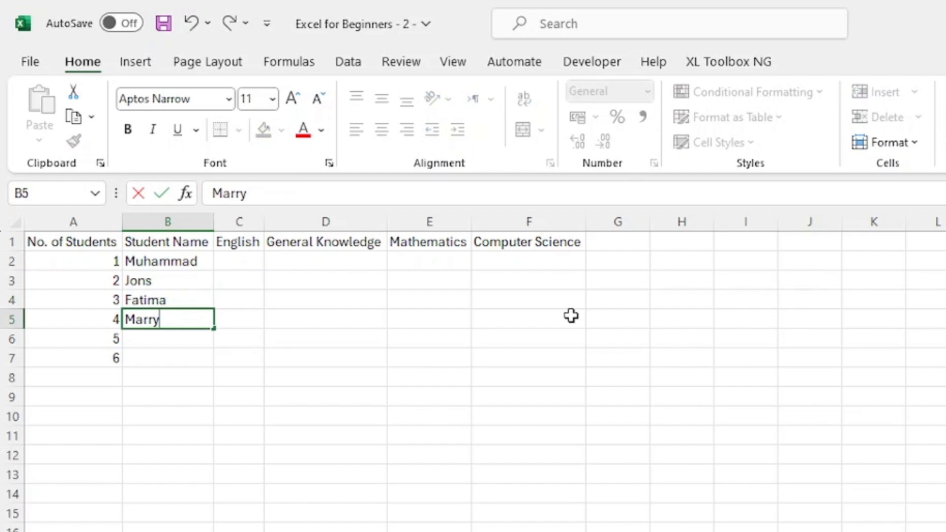
{"action": "key", "text": "Return"}
{"action": "type", "text": "Amanda"}
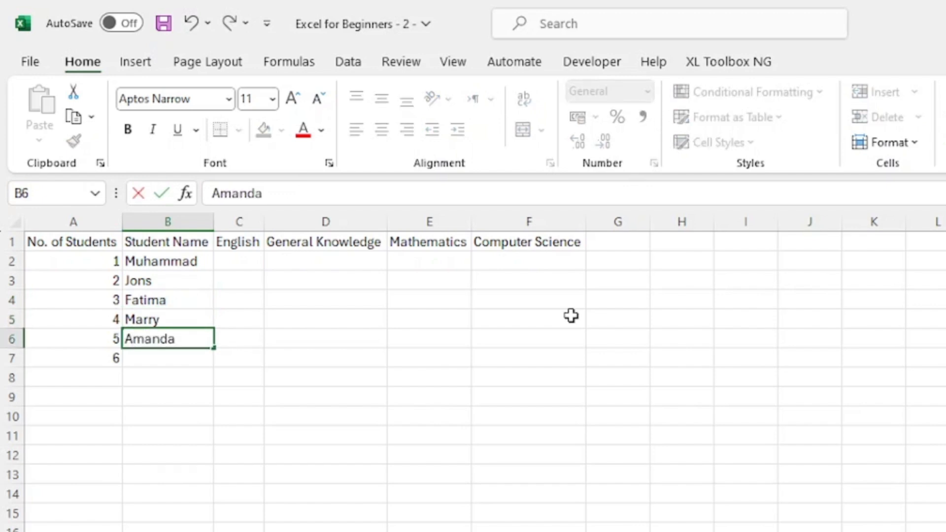
{"action": "key", "text": "Return"}
{"action": "type", "text": "Sara"}
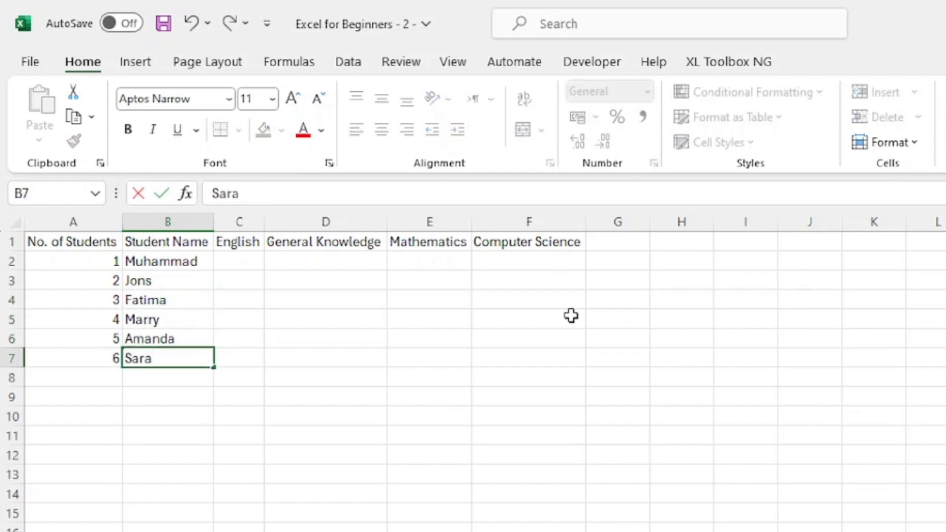
{"action": "key", "text": "Return"}
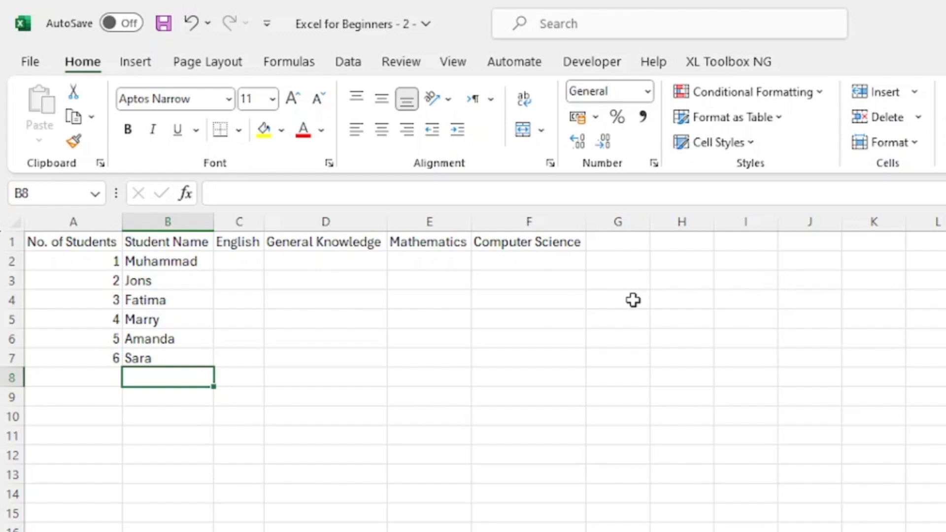
{"action": "left_click", "coordinate": [367, 332]}
Overwrite the student name in cell B3 with the letter h, and undo the change
{"action": "left_click", "coordinate": [158, 281]}
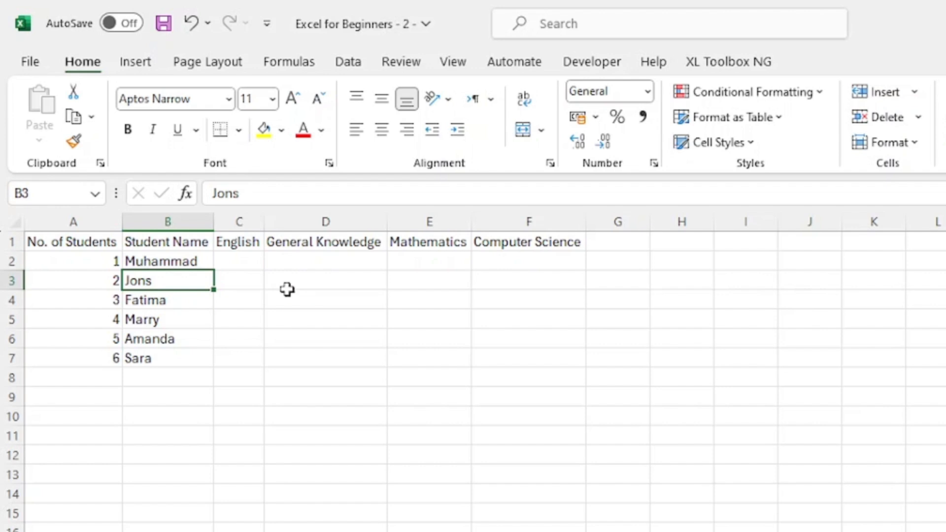
{"action": "type", "text": "h"}
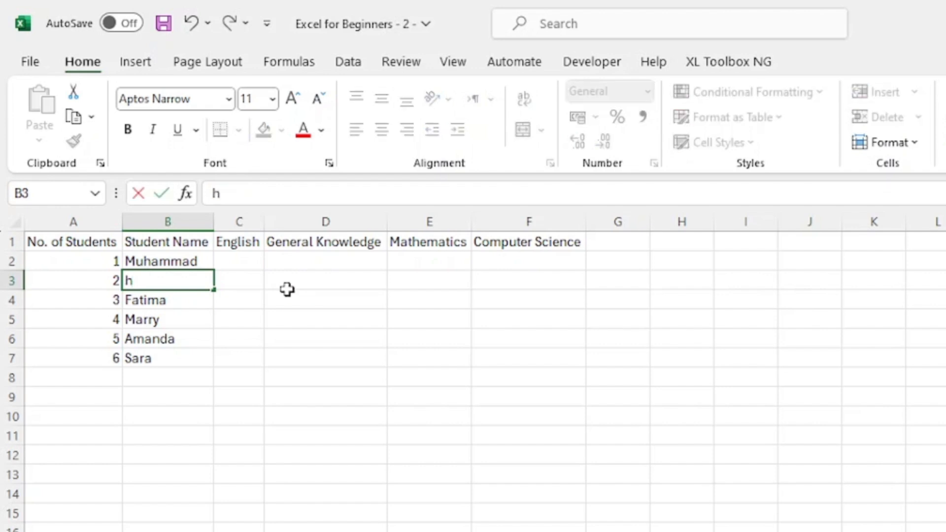
{"action": "key", "text": "Return"}
{"action": "key", "text": "Up"}
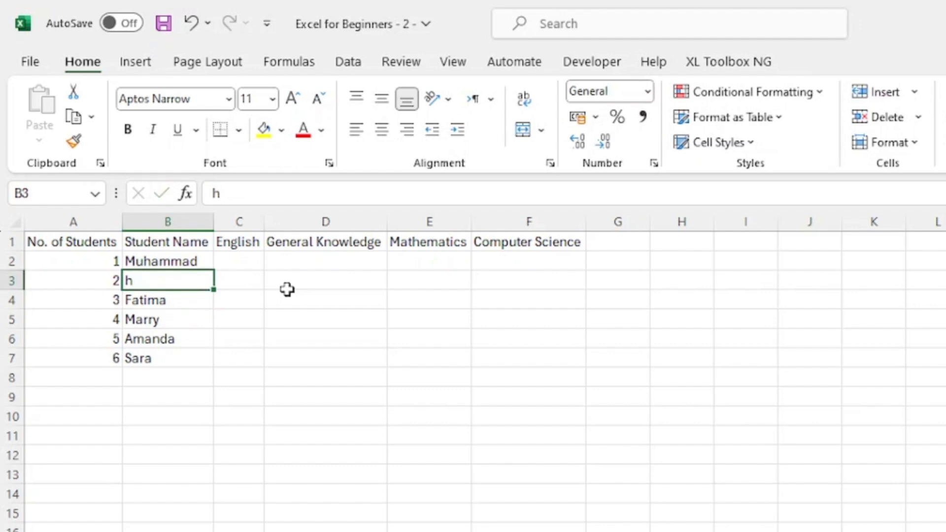
{"action": "key", "text": "ctrl+z"}
Edit the student name in cell B3 to insert the missing letter h after the o
{"action": "double_click", "coordinate": [146, 281]}
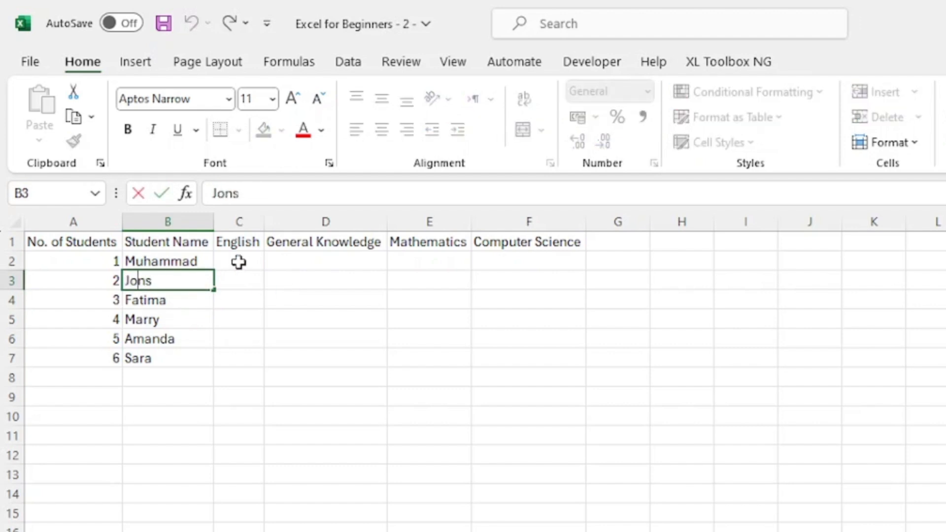
{"action": "type", "text": "h"}
{"action": "key", "text": "Return"}
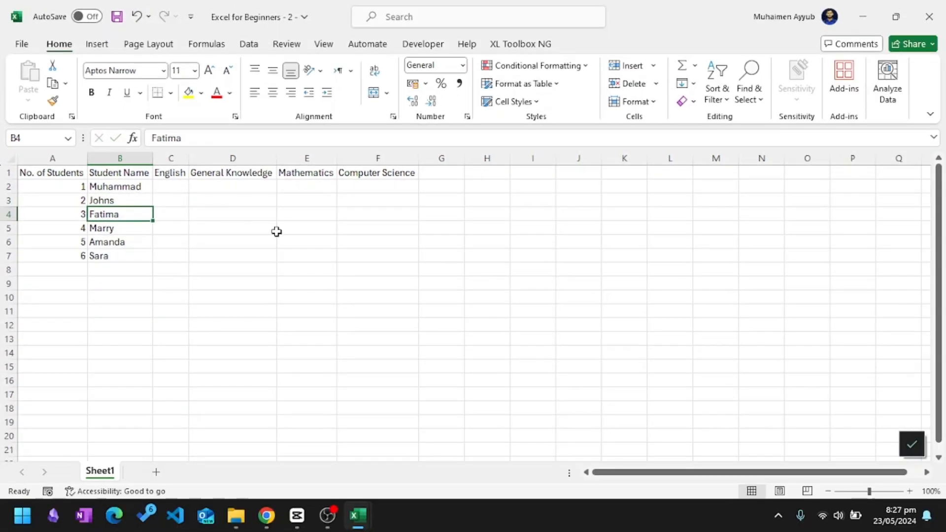
Paste the copied marks for all six students and four subjects into the table, starting at cell C2
{"action": "left_click", "coordinate": [215, 226]}
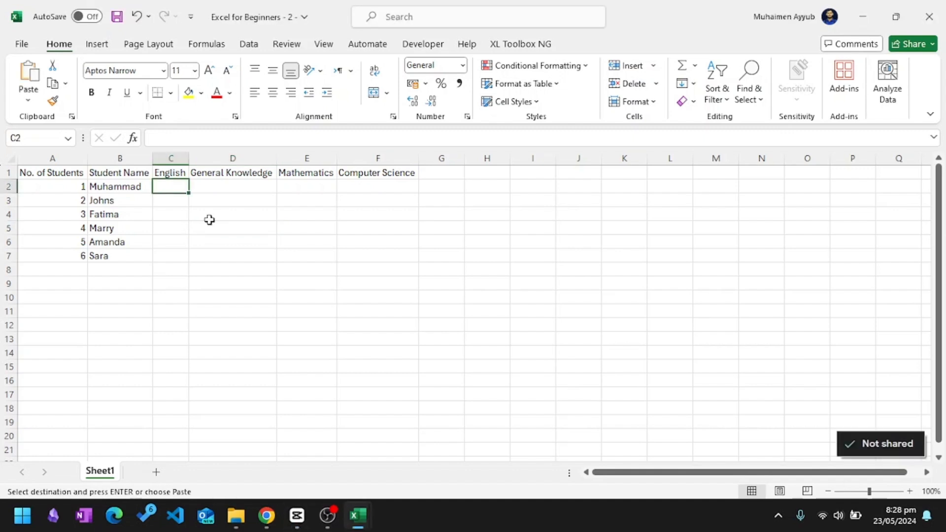
{"action": "key", "text": "ctrl+v"}
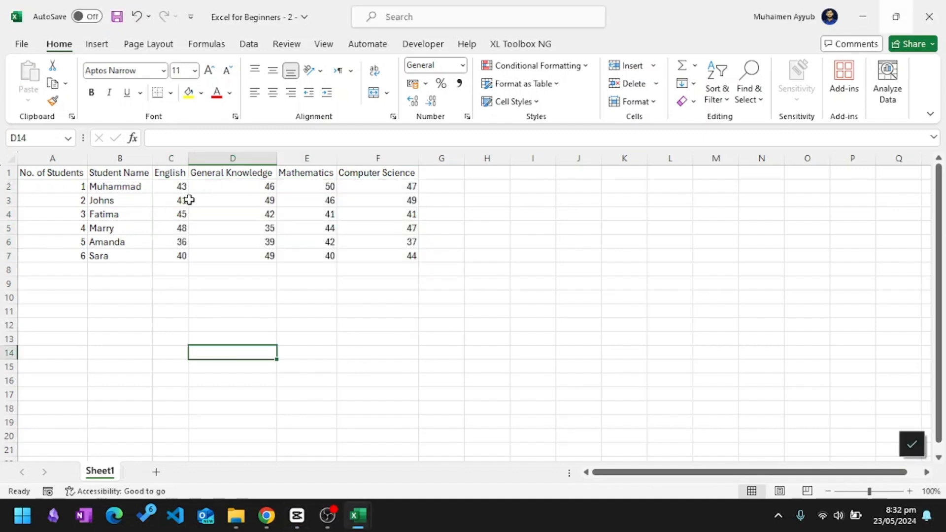
{"action": "left_click", "coordinate": [170, 201]}
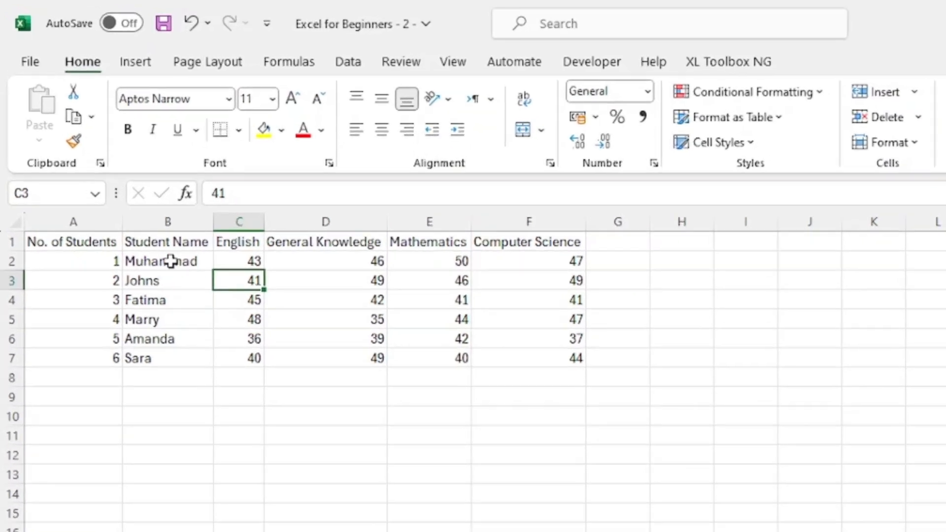
Enter the row label Maximum Marks in cell B8, below the last student's name
{"action": "left_click", "coordinate": [153, 378]}
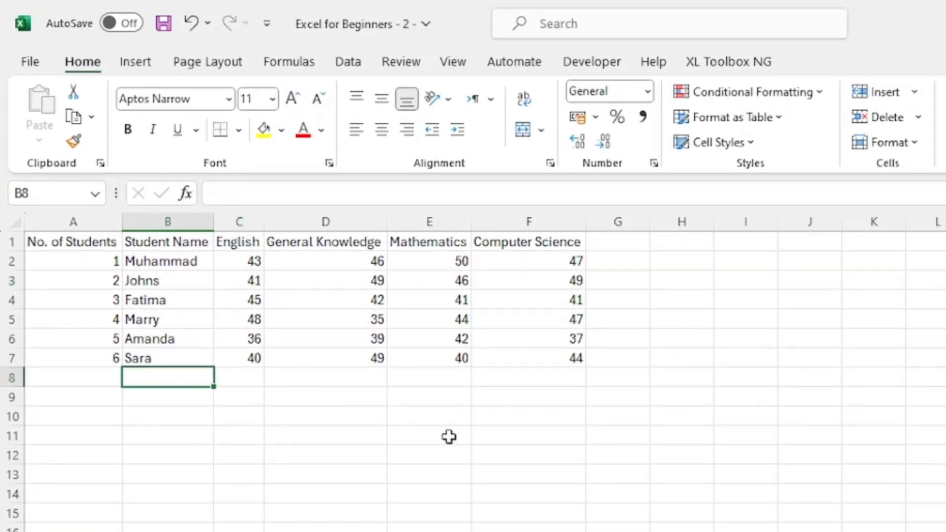
{"action": "type", "text": "Maximum"}
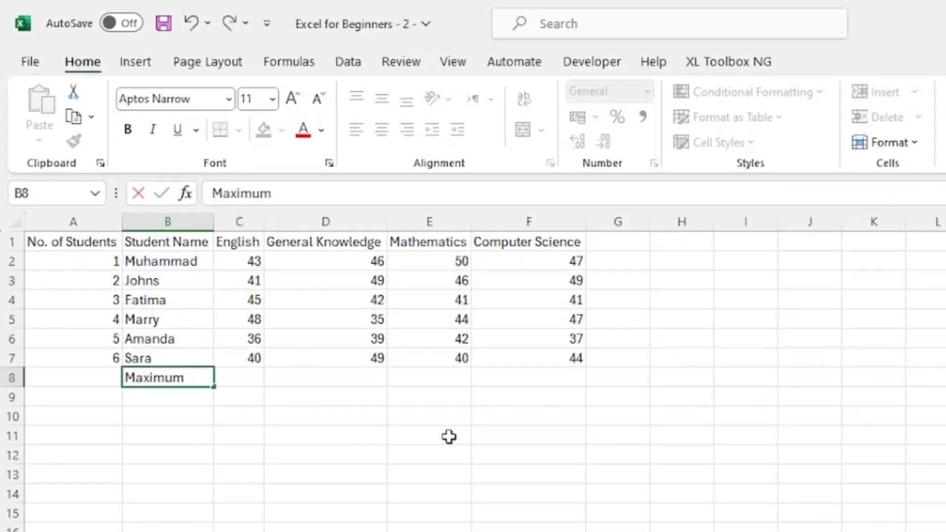
{"action": "type", "text": " MArks"}
{"action": "key", "text": "Return"}
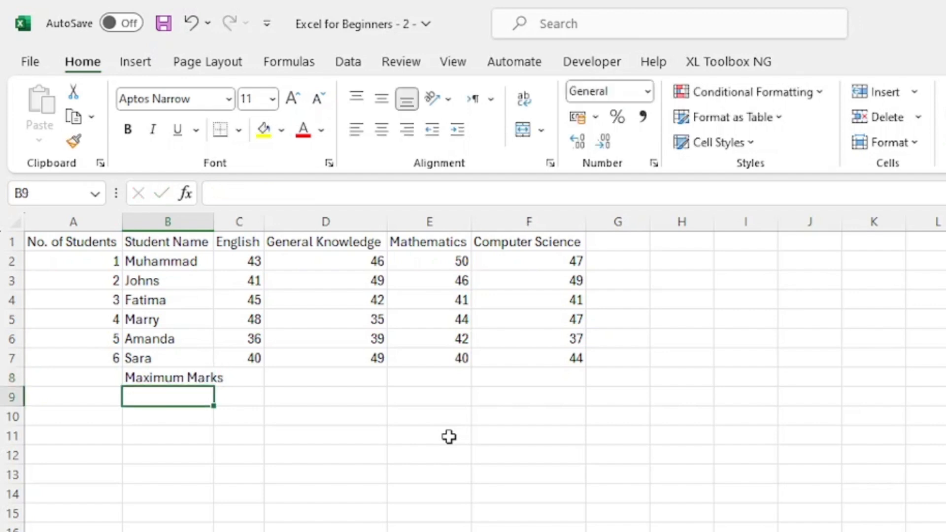
Merge and center cells A8 and B8 so the Maximum Marks label spans both columns
{"action": "left_click", "coordinate": [84, 375]}
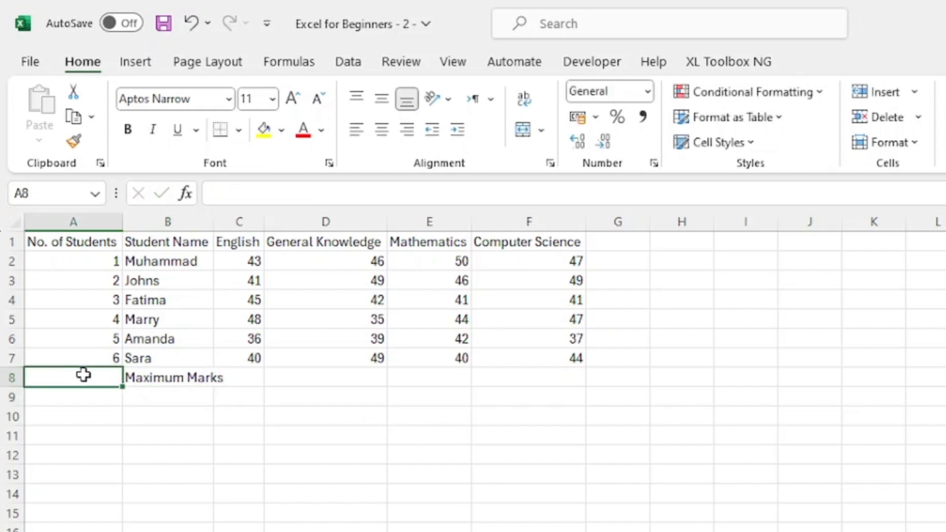
{"action": "left_click", "coordinate": [151, 439]}
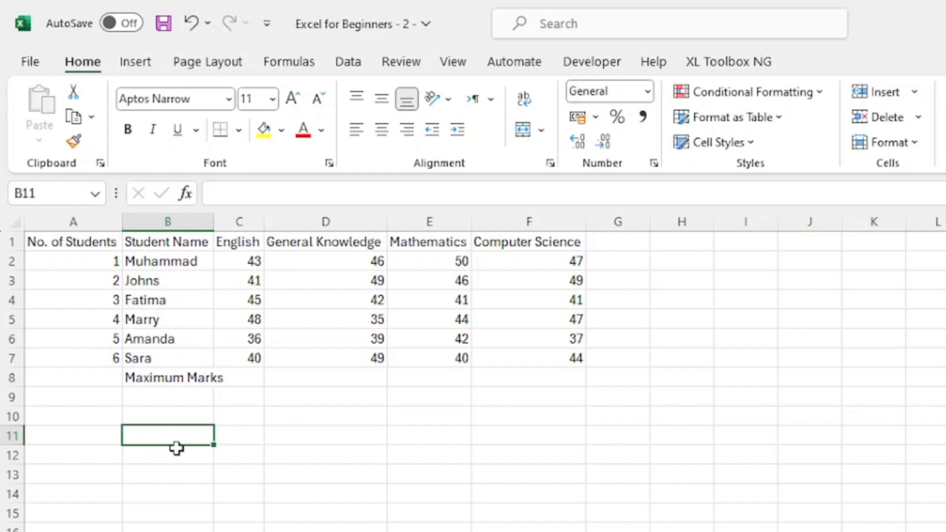
{"action": "left_click", "coordinate": [135, 378]}
{"action": "left_click_drag", "start_coordinate": [135, 378], "coordinate": [84, 380]}
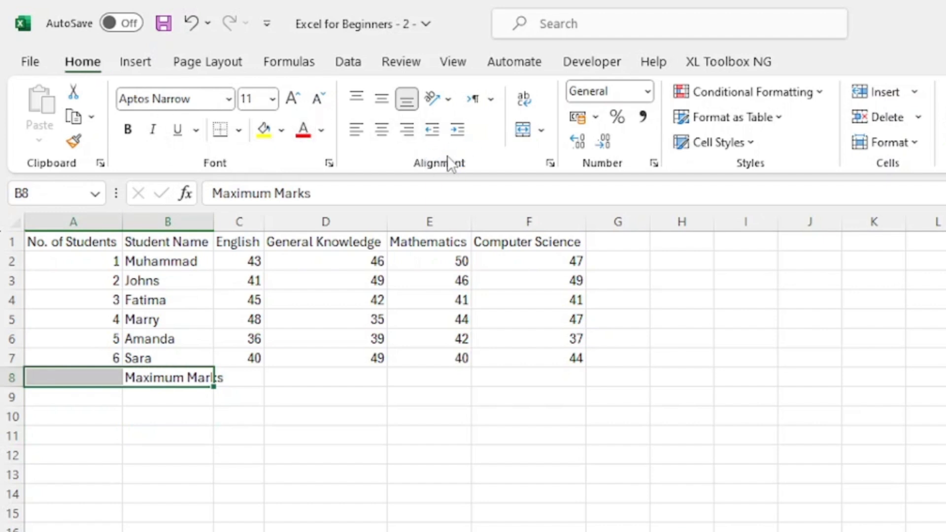
{"action": "left_click", "coordinate": [524, 130]}
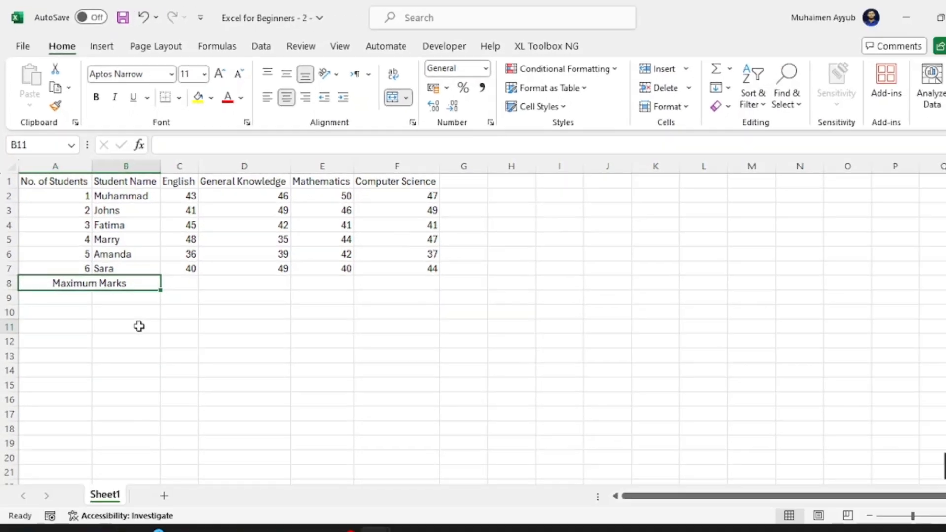
{"action": "left_click", "coordinate": [210, 436]}
{"action": "left_click", "coordinate": [92, 377]}
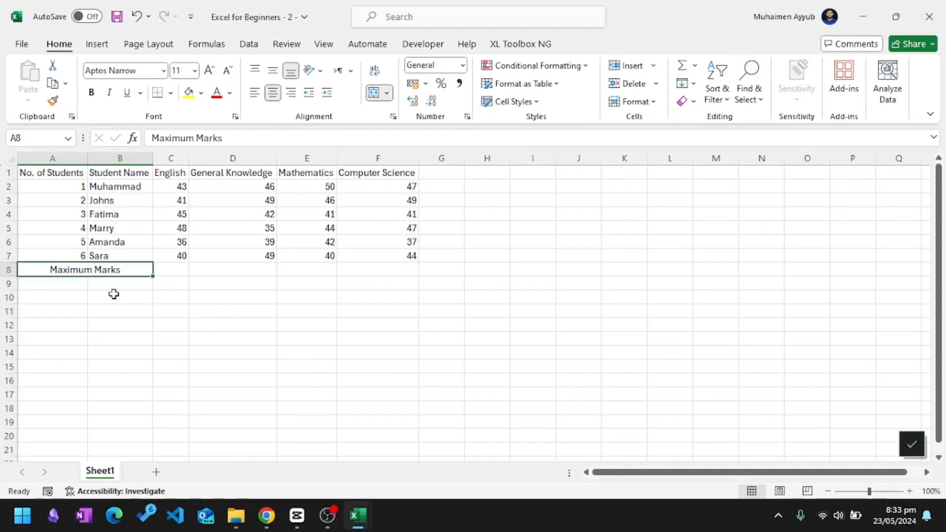
{"action": "left_click", "coordinate": [122, 314]}
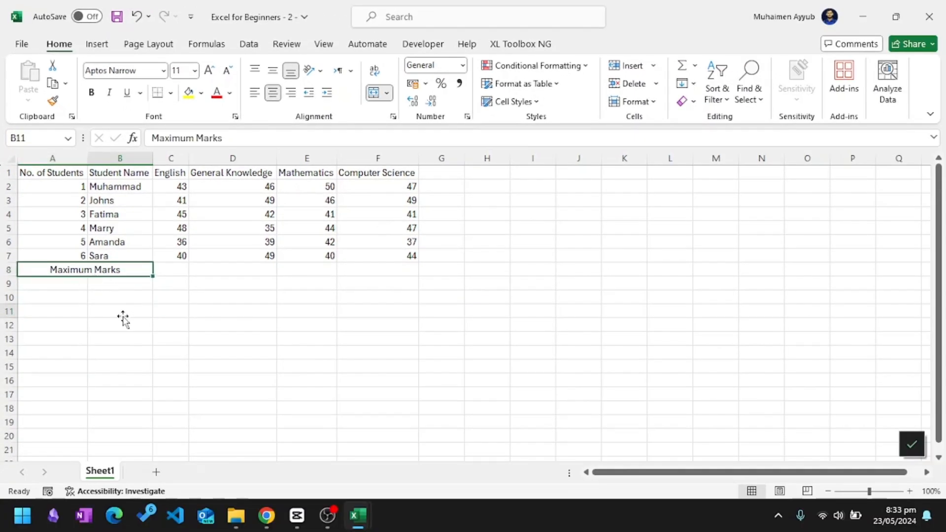
{"action": "left_click", "coordinate": [92, 270]}
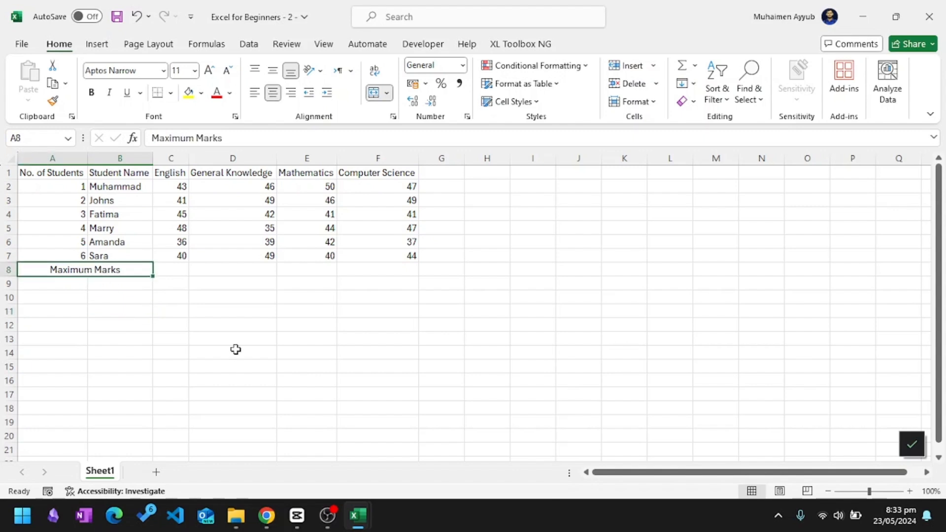
{"action": "left_click", "coordinate": [374, 94]}
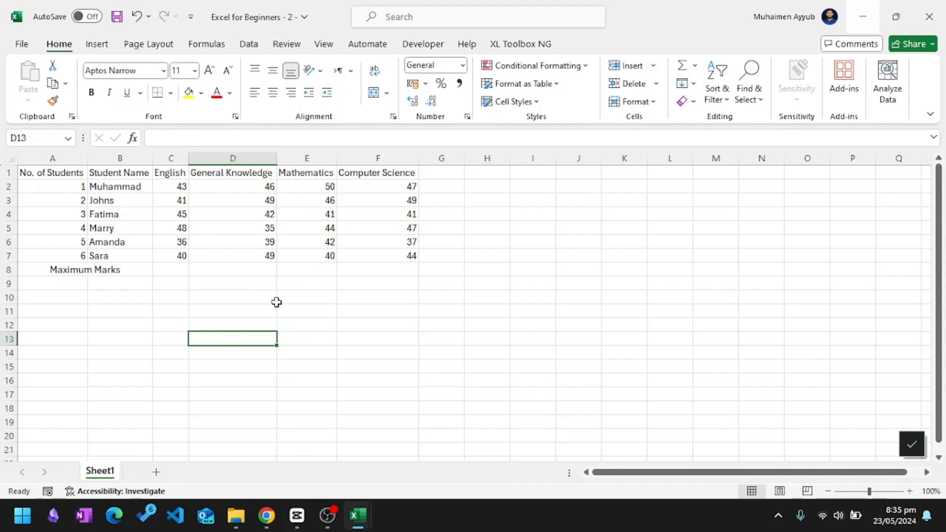
{"action": "left_click", "coordinate": [326, 326]}
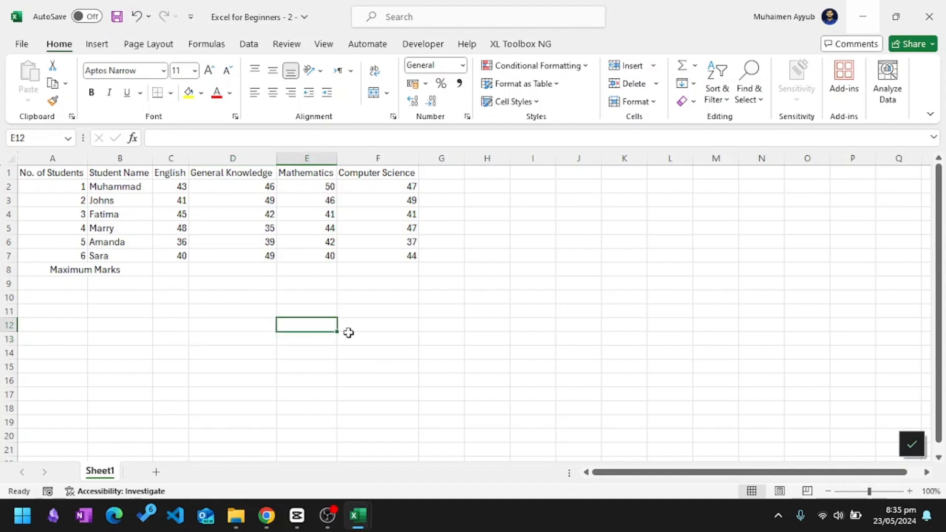
Enter a maximum mark of 50 for English in C8 and for General Knowledge in D8
{"action": "left_click", "coordinate": [180, 270]}
{"action": "type", "text": "50"}
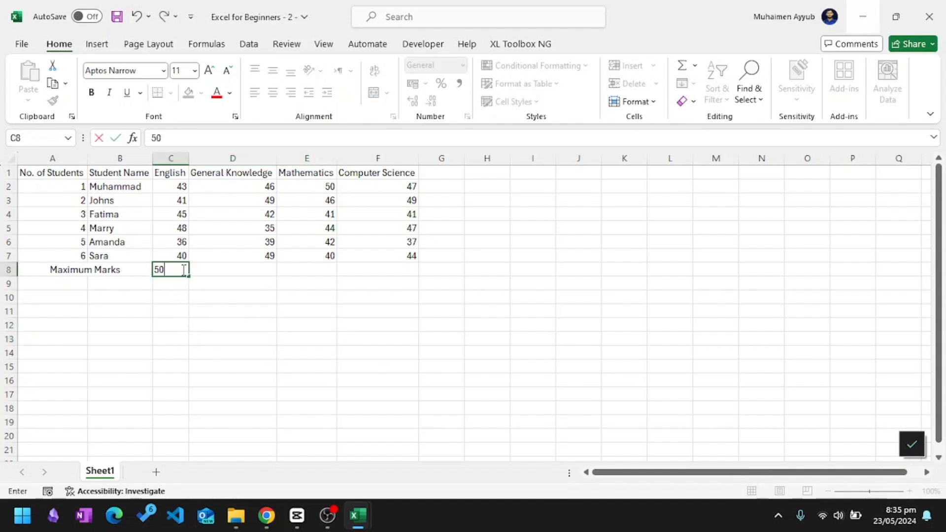
{"action": "key", "text": "Tab"}
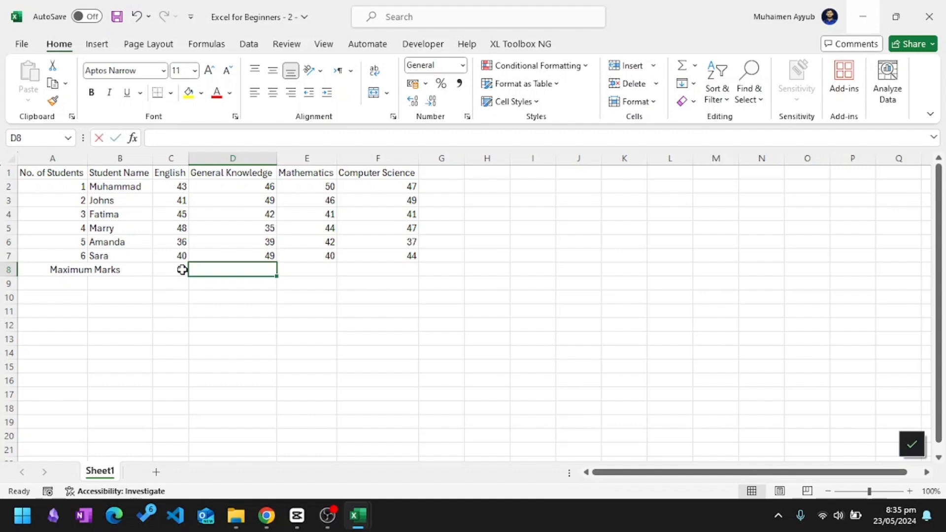
{"action": "type", "text": "50"}
{"action": "key", "text": "Tab"}
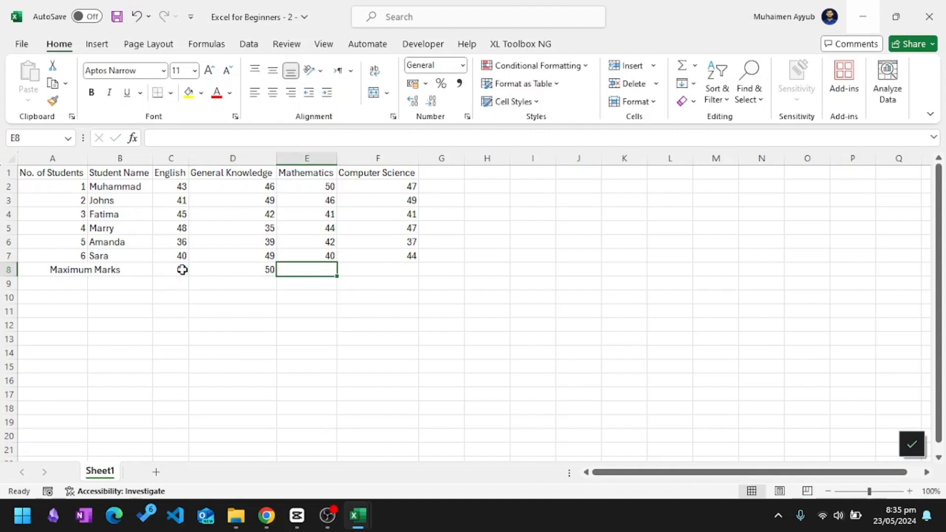
{"action": "left_click", "coordinate": [336, 356]}
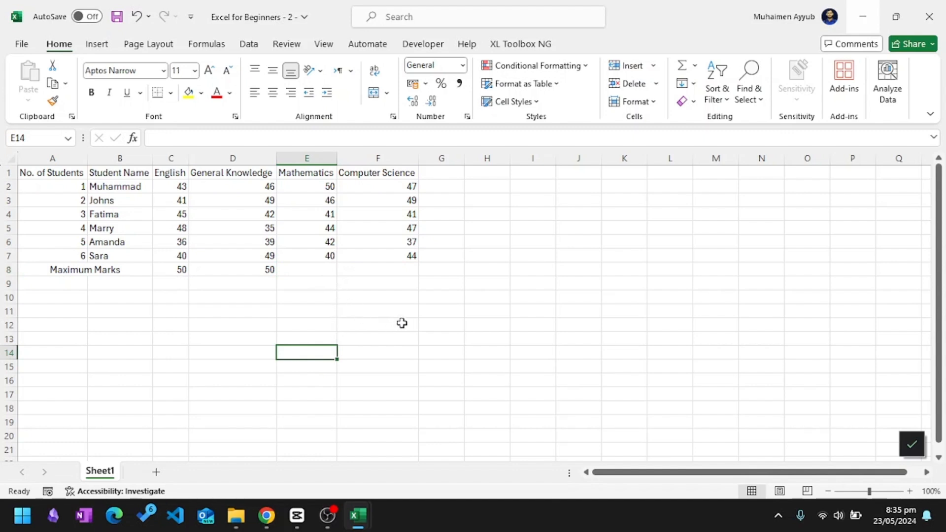
Fill the maximum marks from C8:D8 across to the Mathematics and Computer Science cells E8 and F8
{"action": "left_click", "coordinate": [174, 270]}
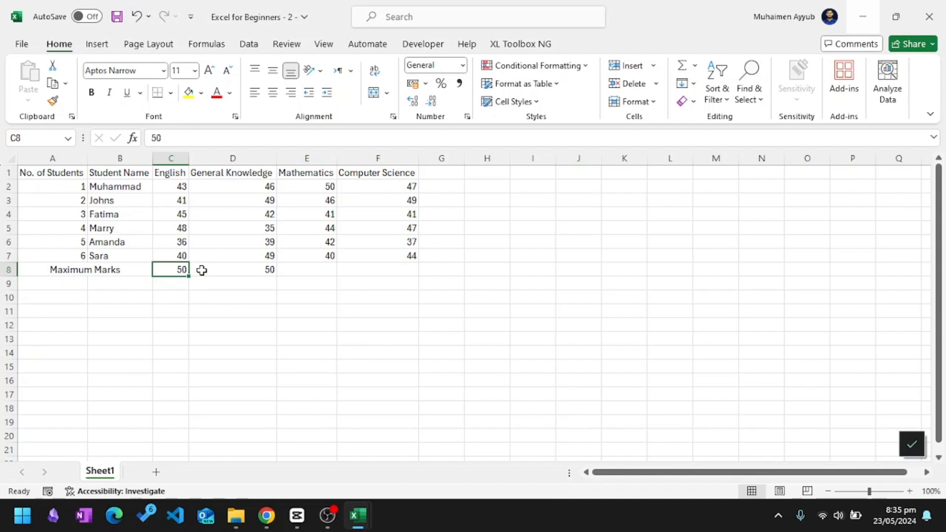
{"action": "left_click", "coordinate": [239, 268]}
{"action": "left_click_drag", "start_coordinate": [177, 270], "coordinate": [253, 275]}
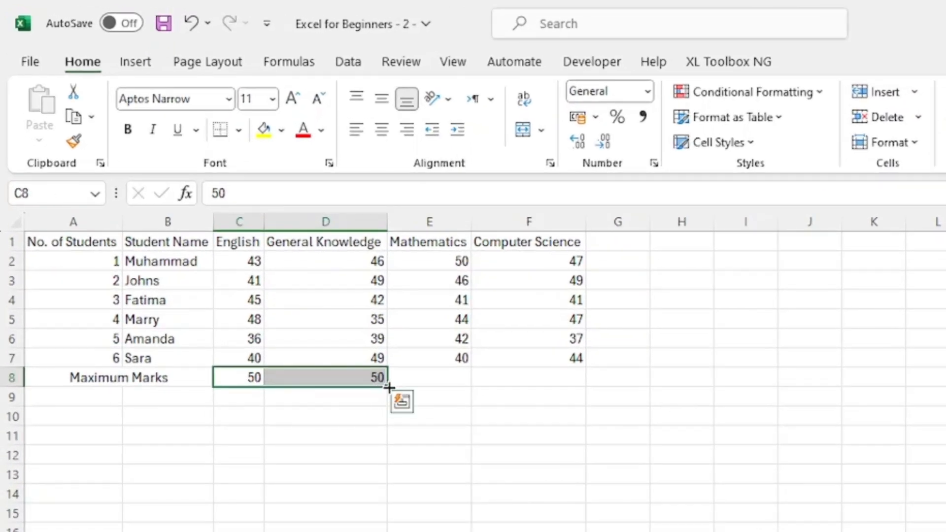
{"action": "left_click_drag", "start_coordinate": [389, 388], "coordinate": [555, 390]}
{"action": "left_click", "coordinate": [746, 436]}
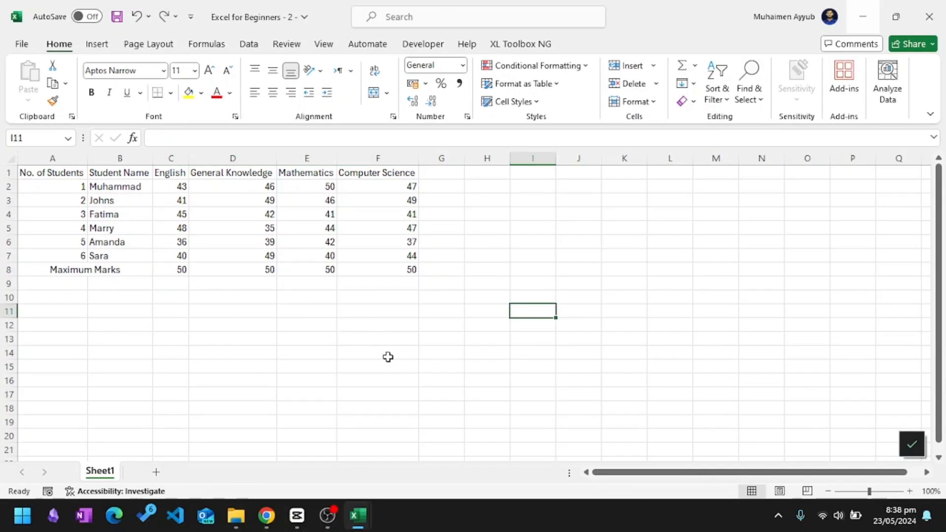
Insert a blank row above the Maximum Marks row, and undo the insertion
{"action": "left_click", "coordinate": [261, 355]}
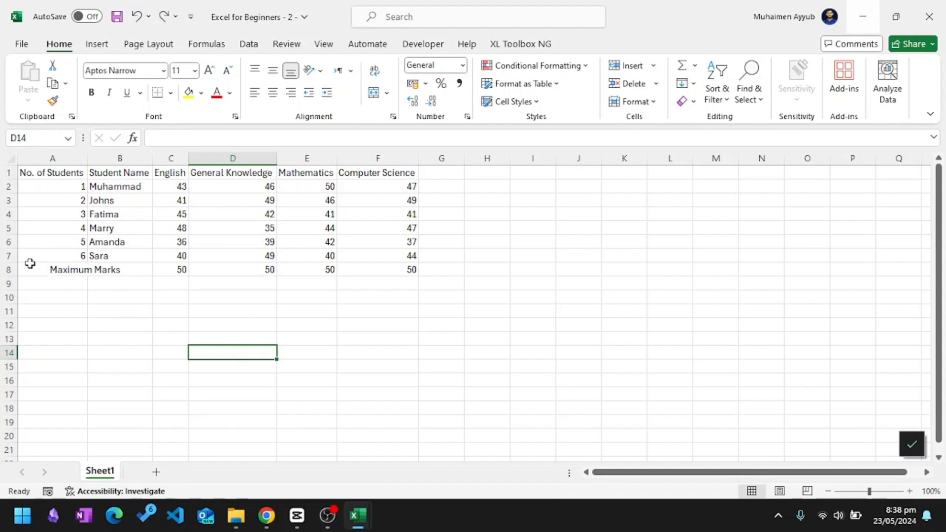
{"action": "left_click", "coordinate": [9, 255]}
{"action": "left_click", "coordinate": [9, 269]}
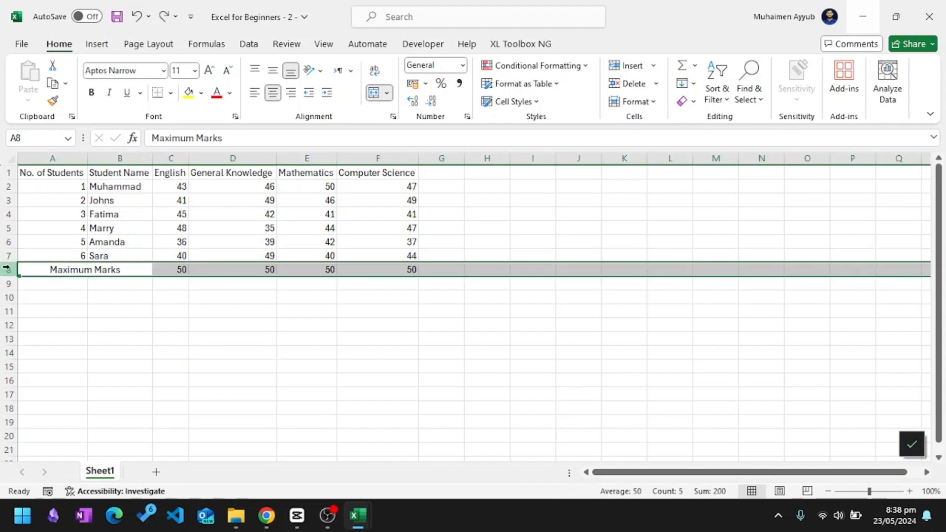
{"action": "left_click", "coordinate": [29, 254]}
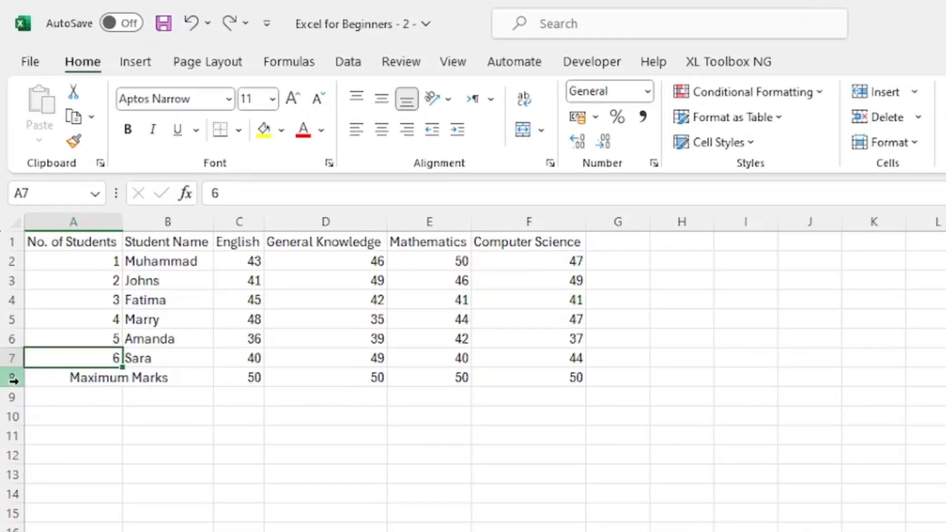
{"action": "left_click", "coordinate": [9, 270]}
{"action": "right_click", "coordinate": [11, 379]}
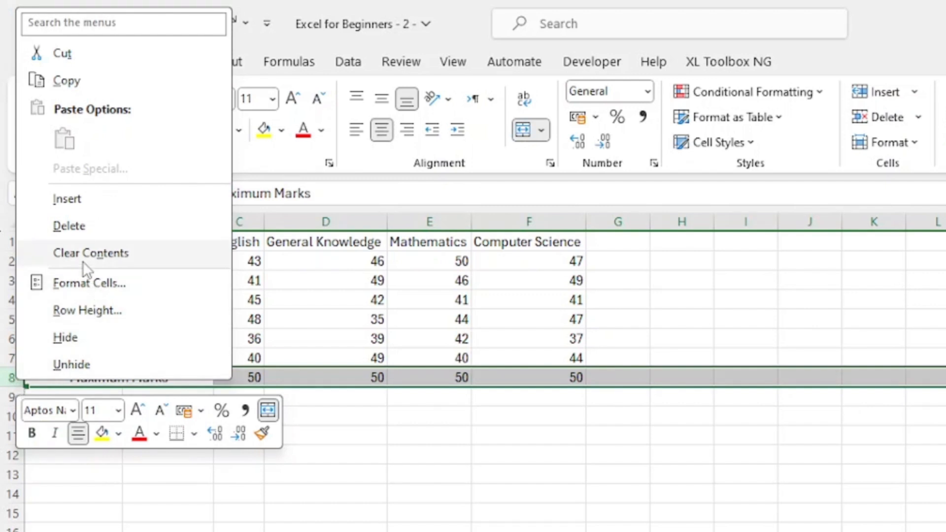
{"action": "left_click", "coordinate": [96, 206]}
{"action": "left_click", "coordinate": [285, 431]}
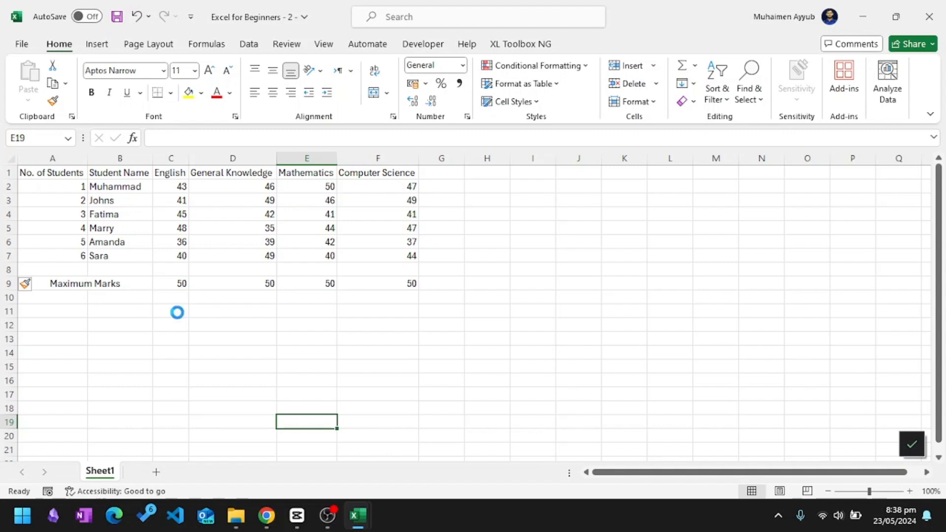
{"action": "key", "text": "ctrl+z"}
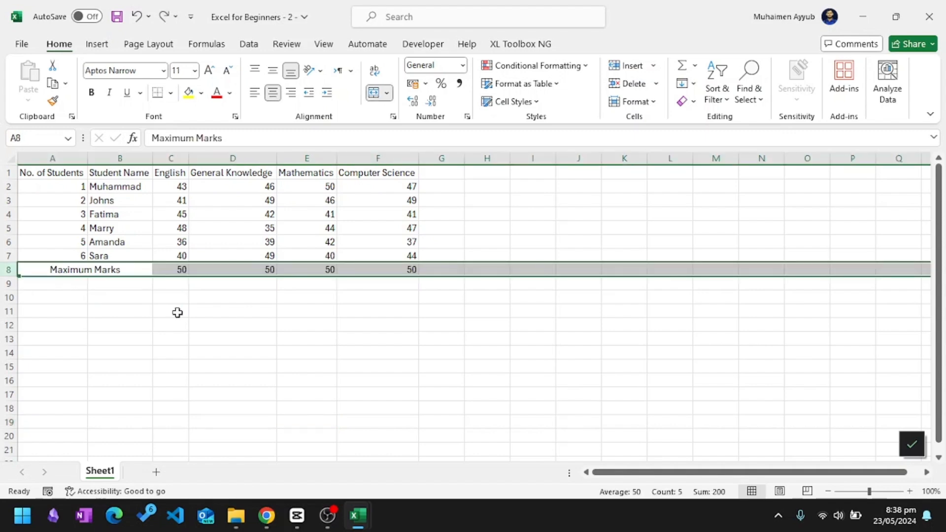
Select the whole Maximum Marks row and insert a new sheet row above it
{"action": "left_click", "coordinate": [124, 327]}
{"action": "left_click", "coordinate": [4, 269]}
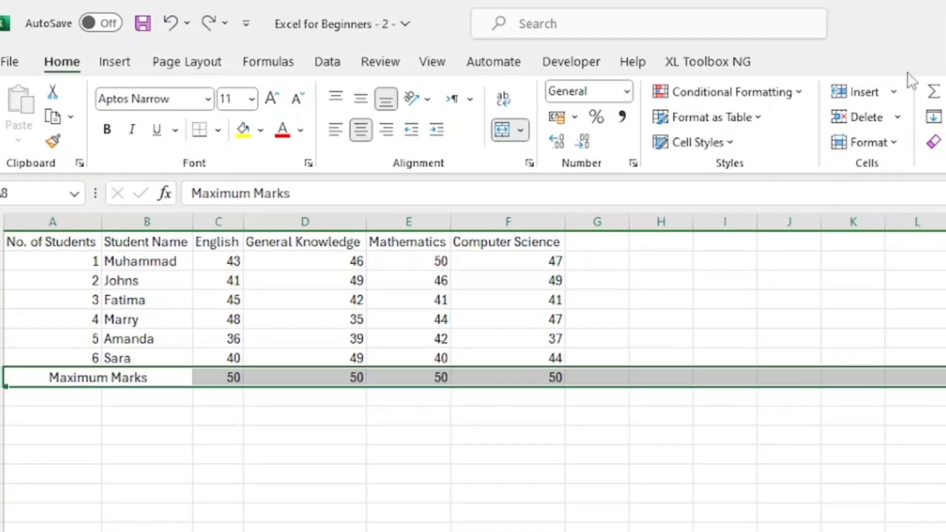
{"action": "left_click", "coordinate": [900, 91]}
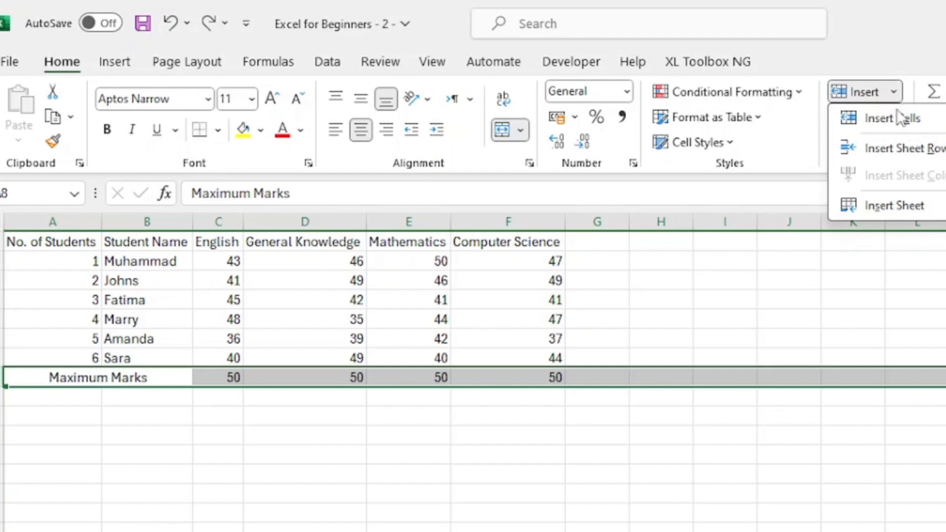
{"action": "left_click", "coordinate": [902, 148]}
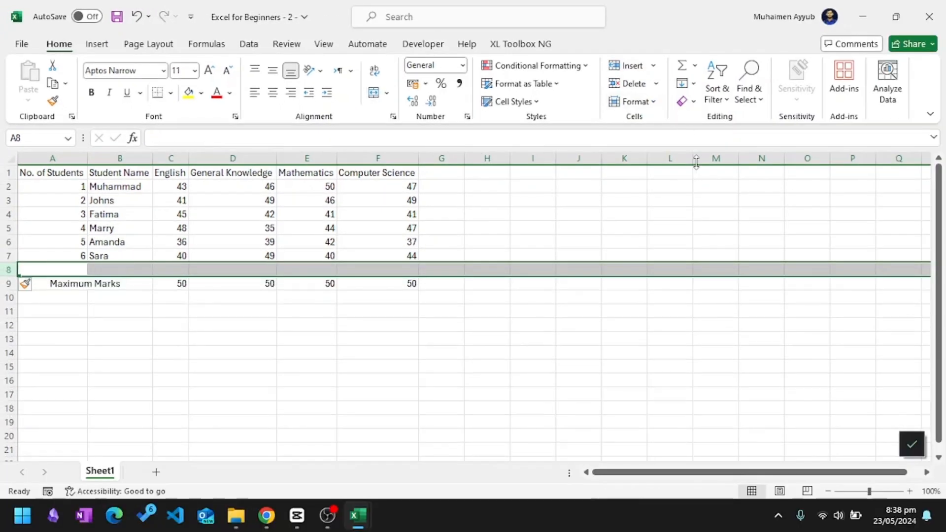
Fill row 8 with student number 7, the student's first name, and the marks 47, 39, 44 and 41
{"action": "left_click", "coordinate": [247, 378]}
{"action": "left_click", "coordinate": [82, 270]}
{"action": "type", "text": "7\tSaira\t47\t39\t44\t41"}
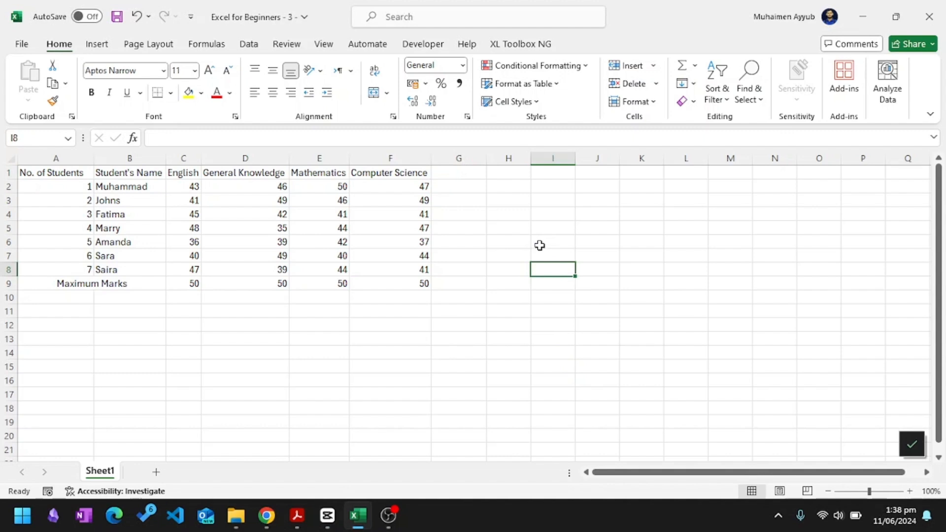
{"action": "left_click_drag", "start_coordinate": [179, 173], "coordinate": [320, 173]}
{"action": "left_click_drag", "start_coordinate": [176, 184], "coordinate": [345, 269]}
{"action": "left_click", "coordinate": [496, 212]}
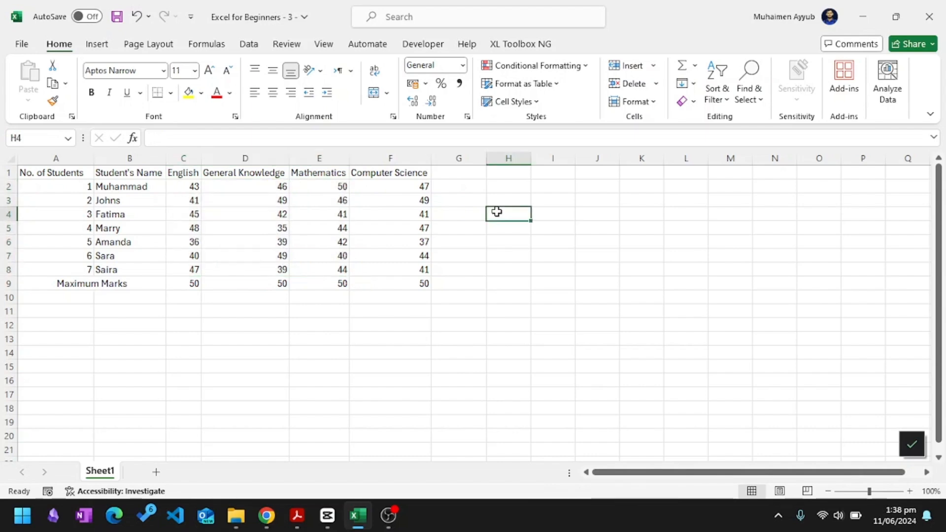
{"action": "left_click", "coordinate": [452, 192]}
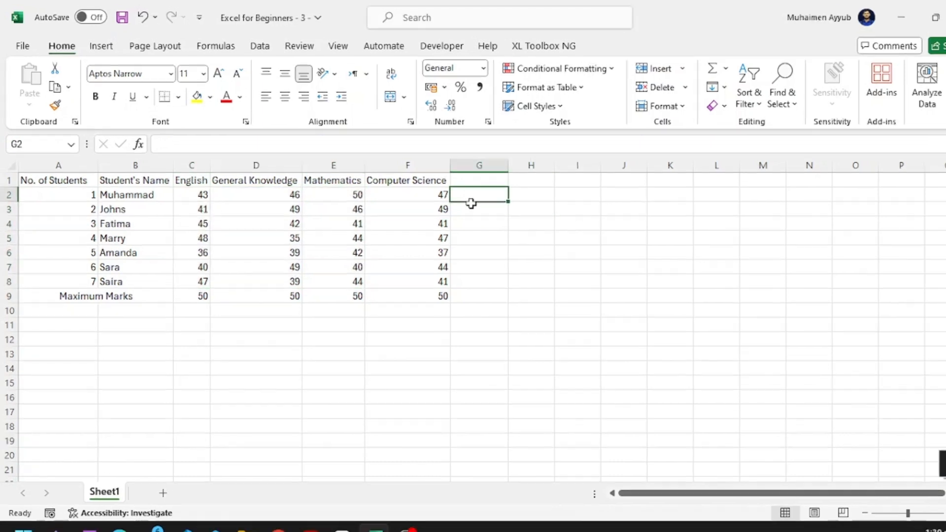
{"action": "left_click", "coordinate": [585, 206]}
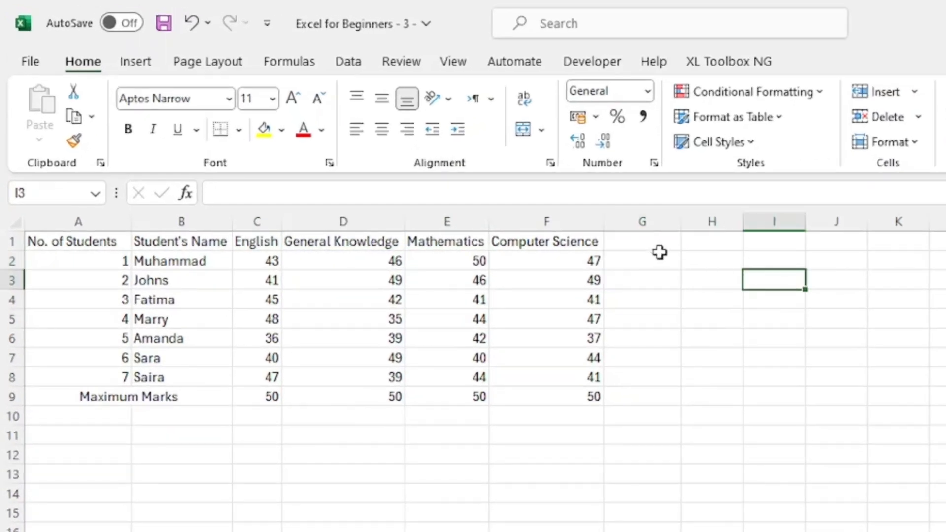
Enter the column heading Total Marks in cell G1, beside Computer Science
{"action": "left_click", "coordinate": [492, 178]}
{"action": "type", "text": "Tota"}
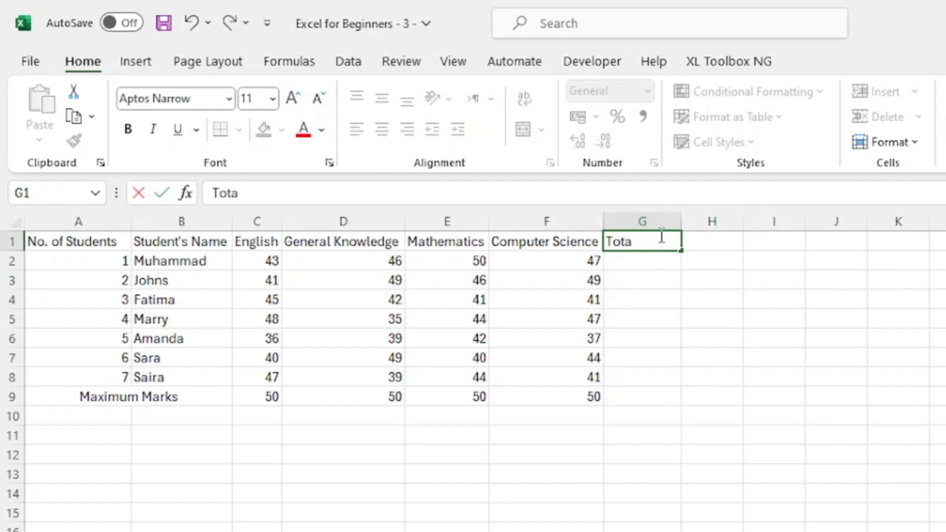
{"action": "type", "text": "l MArks"}
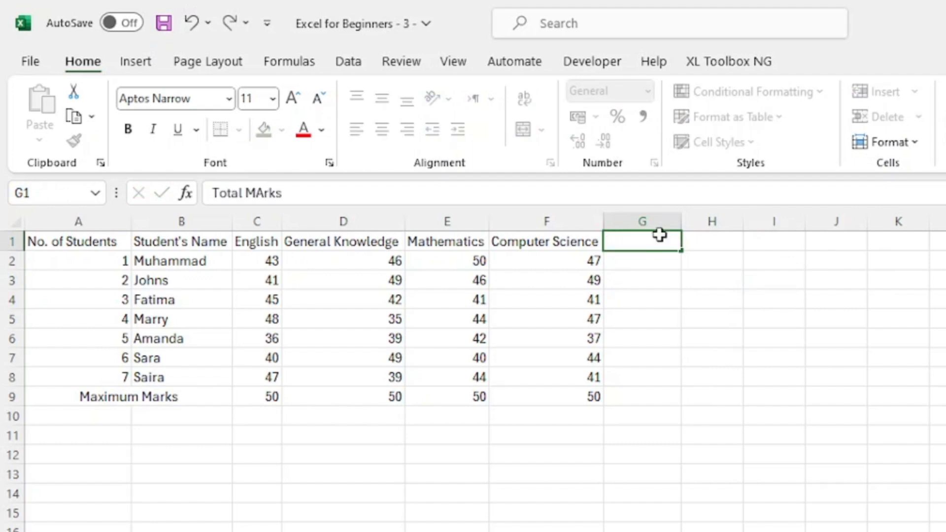
{"action": "key", "text": "Return"}
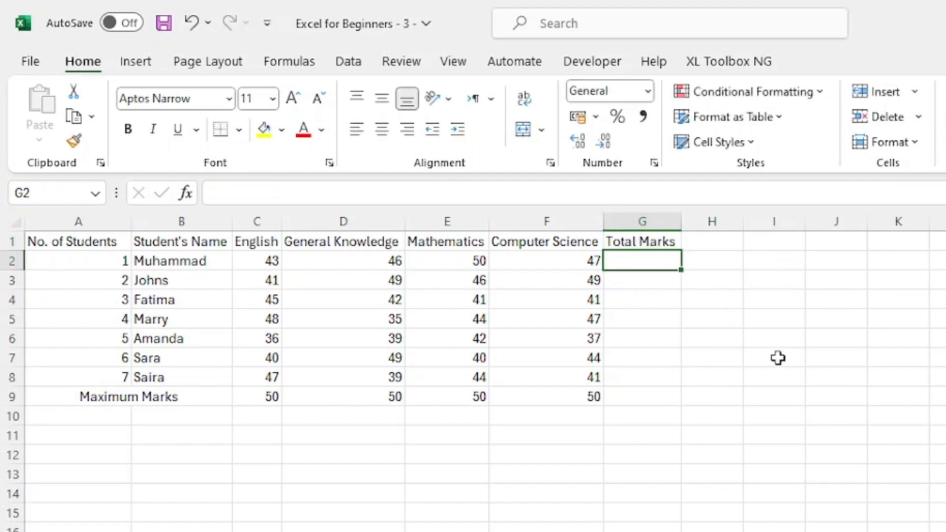
Total the first student's marks in cell G2 with the typed-number formula =43+46+50+47
{"action": "left_click", "coordinate": [726, 349]}
{"action": "left_click", "coordinate": [655, 267]}
{"action": "type", "text": "="}
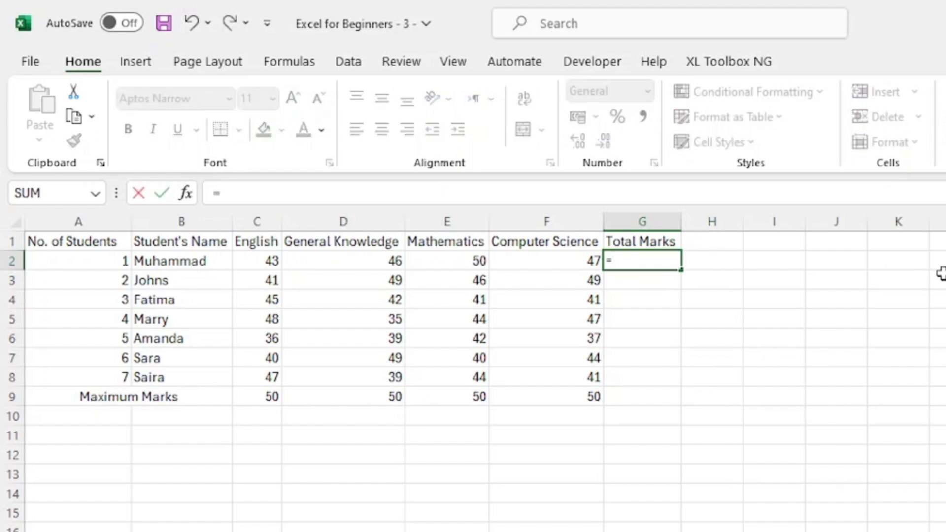
{"action": "type", "text": "43+"}
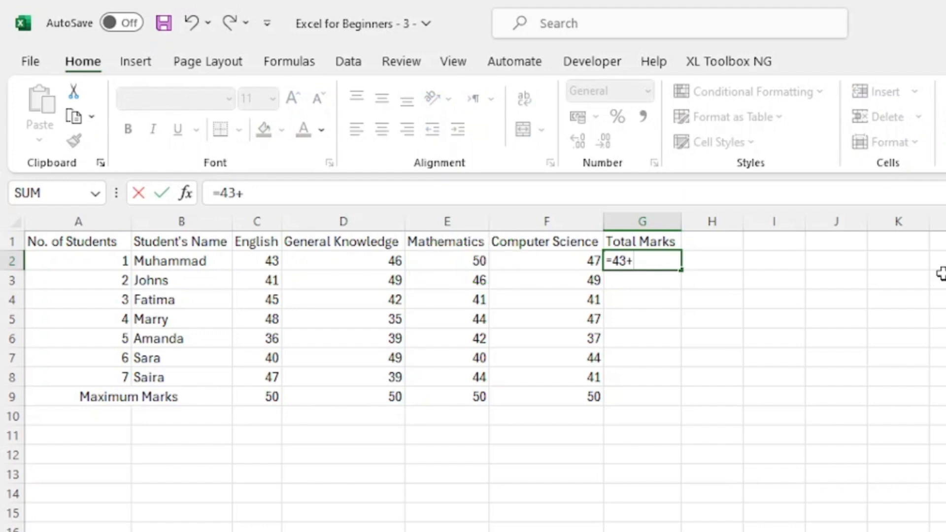
{"action": "type", "text": "46+50"}
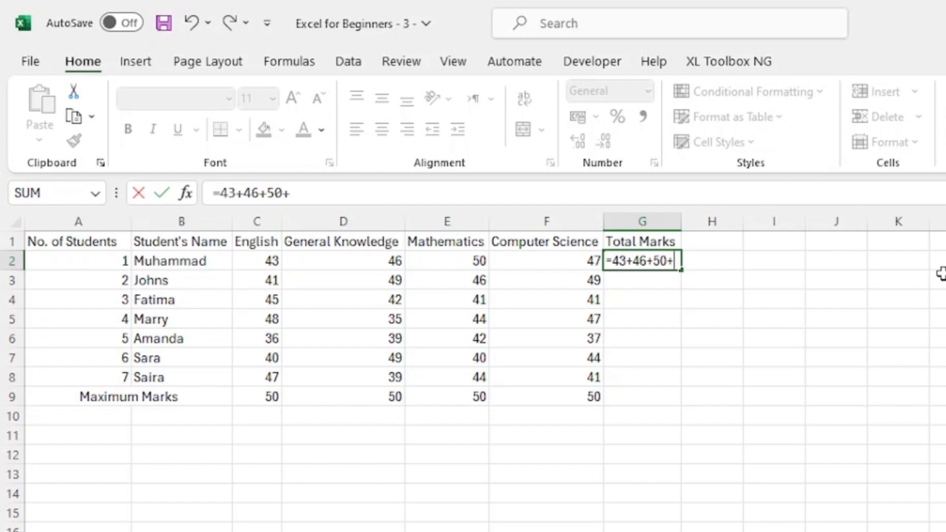
{"action": "type", "text": "+47"}
{"action": "key", "text": "Return"}
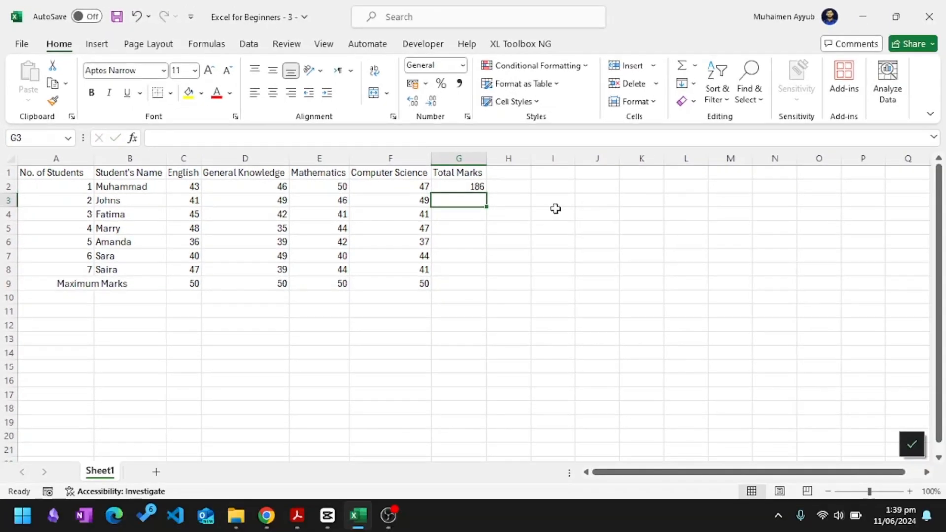
Review the formula in G2 against the first student's marks in C2:F2 and the subject headings in C1:F1
{"action": "left_click", "coordinate": [475, 185]}
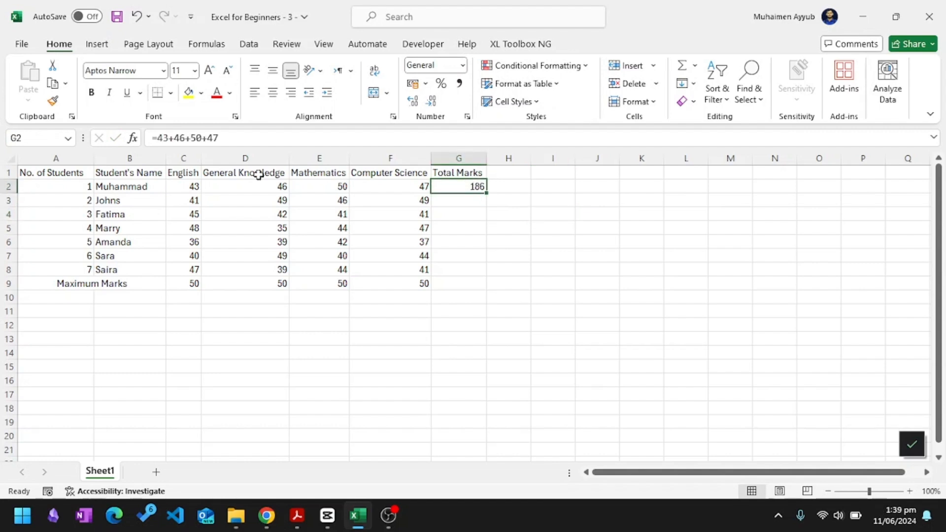
{"action": "left_click_drag", "start_coordinate": [186, 186], "coordinate": [413, 187]}
{"action": "left_click", "coordinate": [523, 216]}
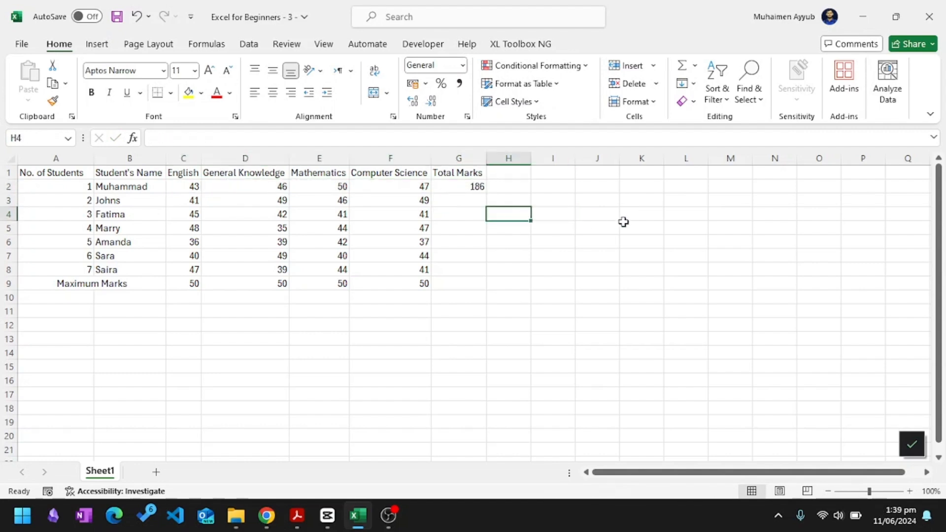
{"action": "left_click", "coordinate": [569, 200]}
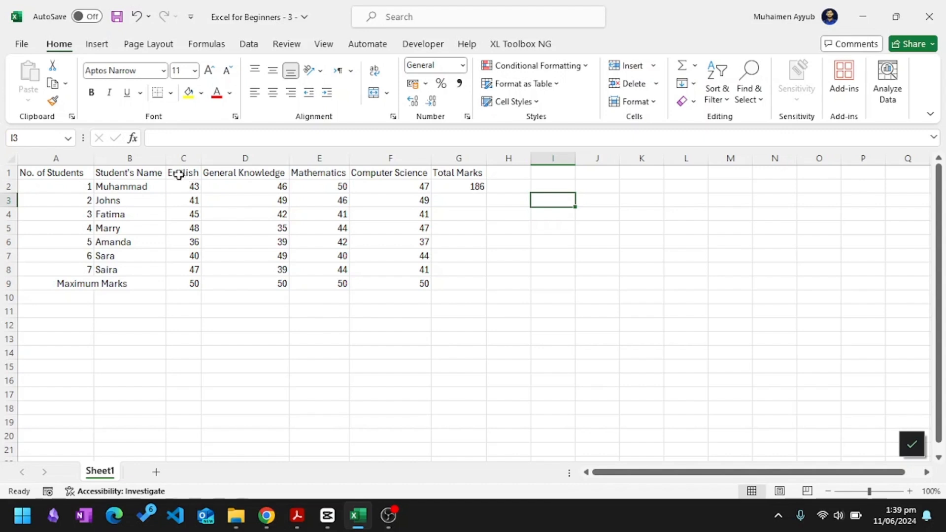
{"action": "left_click_drag", "start_coordinate": [180, 170], "coordinate": [412, 174]}
{"action": "left_click", "coordinate": [543, 240]}
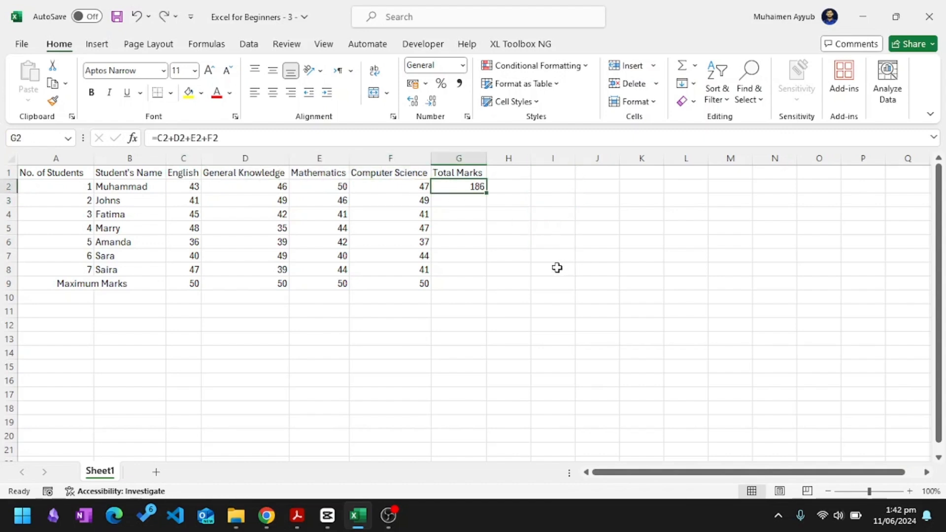
{"action": "left_click", "coordinate": [546, 267]}
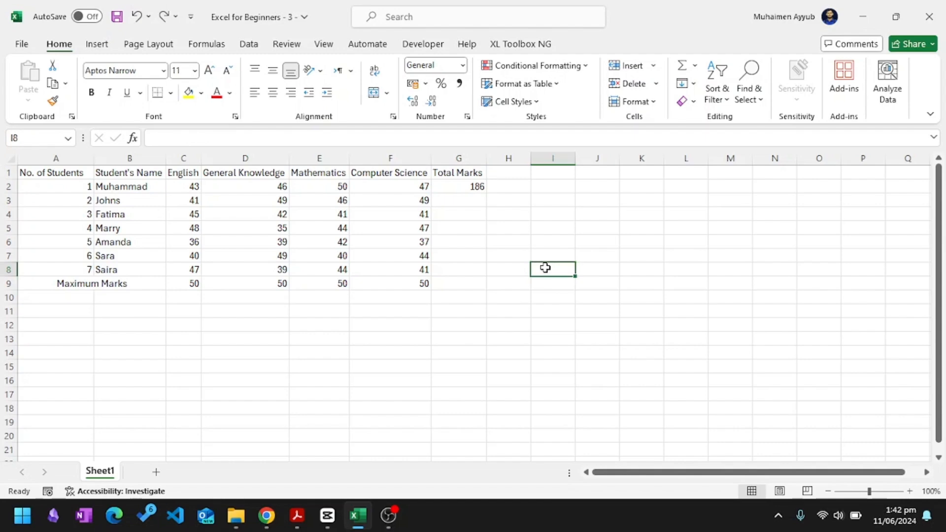
Clear cell G2 and enter the cell-reference formula =C2+D2+E2+F2 in it
{"action": "left_click", "coordinate": [464, 186]}
{"action": "key", "text": "Delete"}
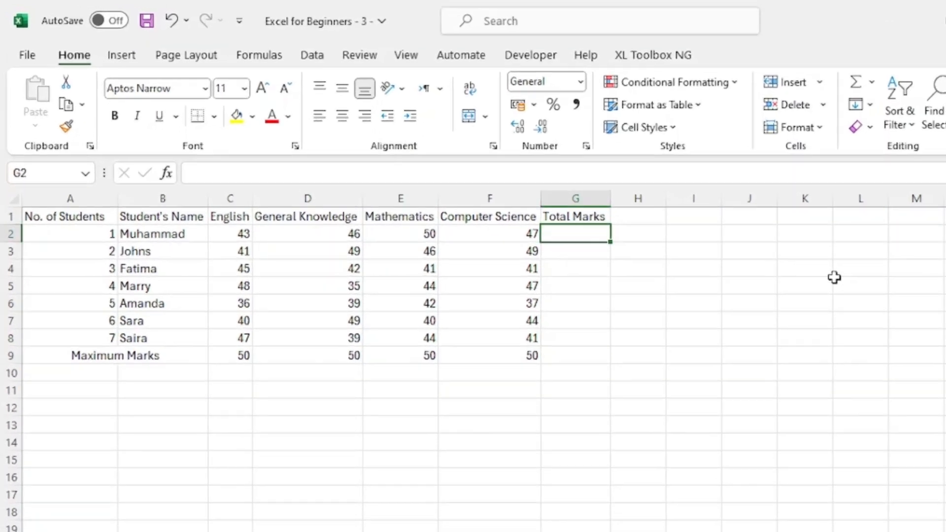
{"action": "type", "text": "="}
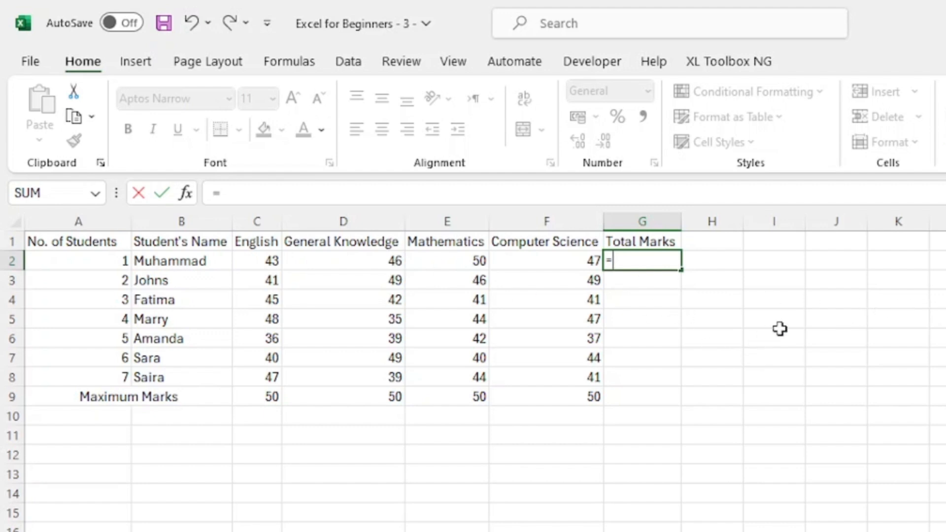
{"action": "type", "text": "c2"}
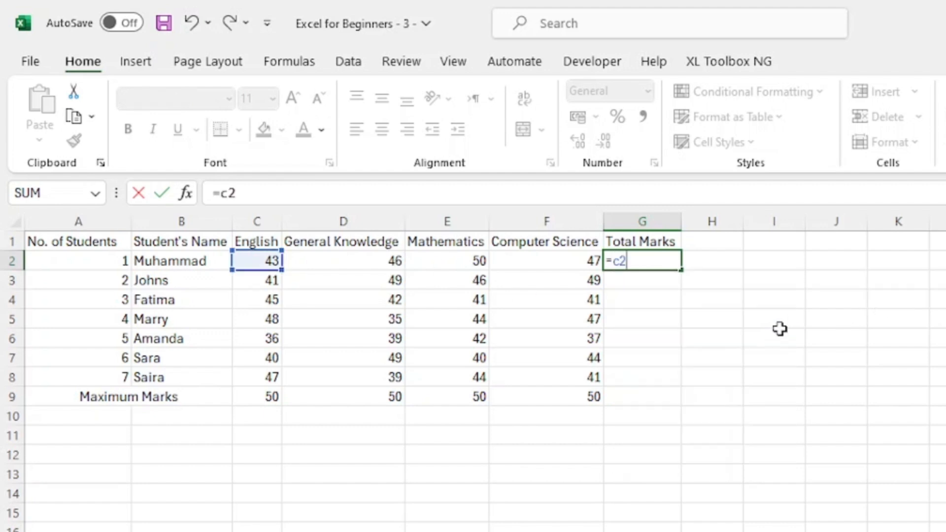
{"action": "type", "text": "+d"}
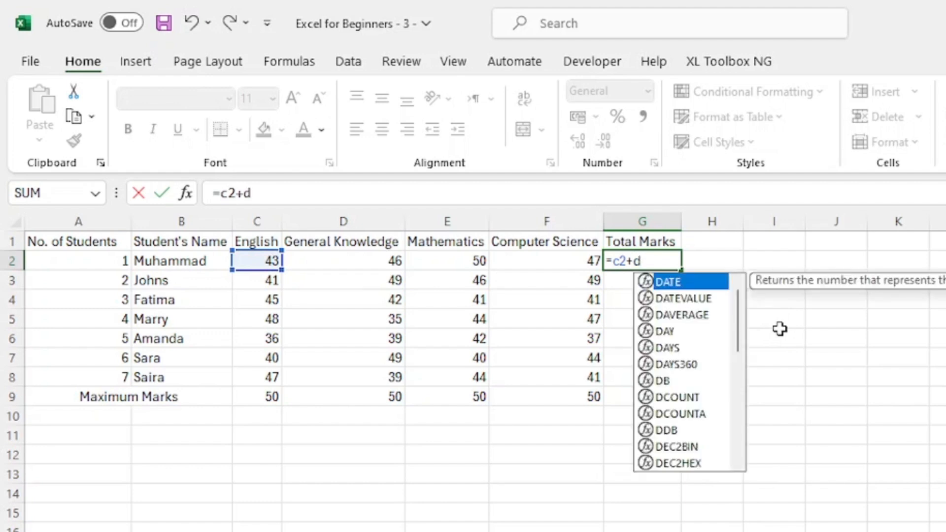
{"action": "type", "text": "2+e2"}
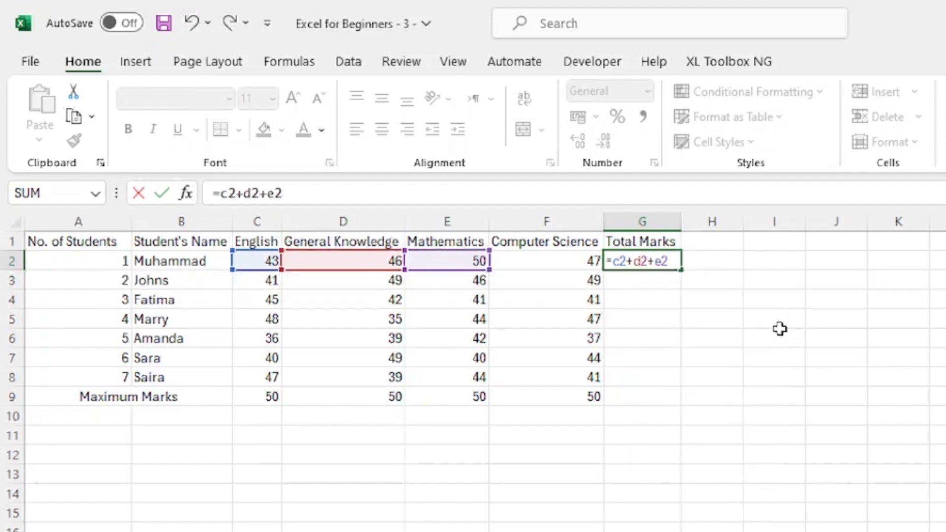
{"action": "type", "text": "+f3"}
{"action": "key", "text": "BackSpace"}
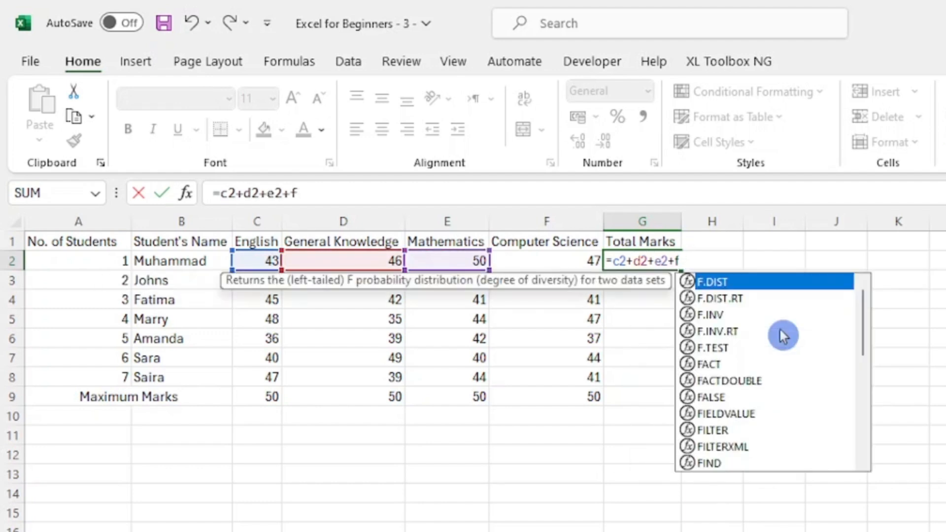
{"action": "type", "text": "2"}
{"action": "key", "text": "Return"}
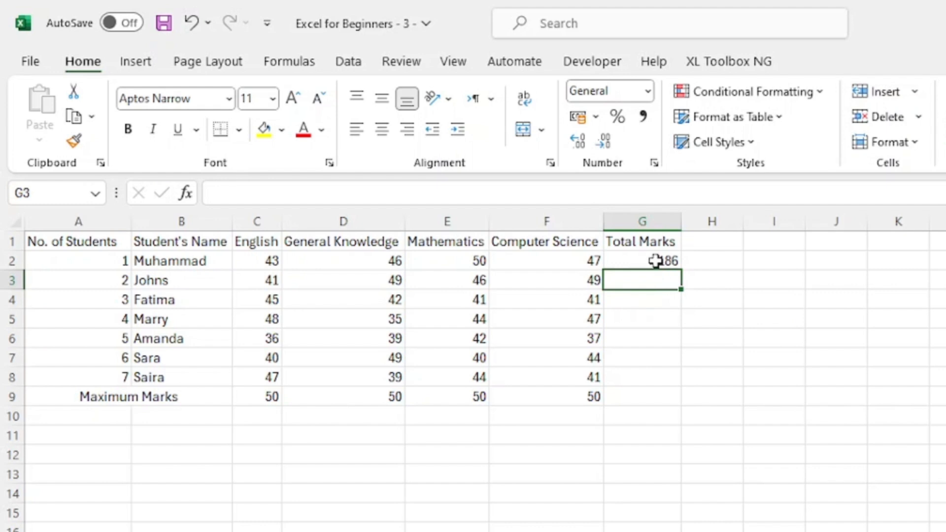
Change the first student's General Knowledge mark in D2 to 50 and check the total formula in G2
{"action": "left_click", "coordinate": [661, 262]}
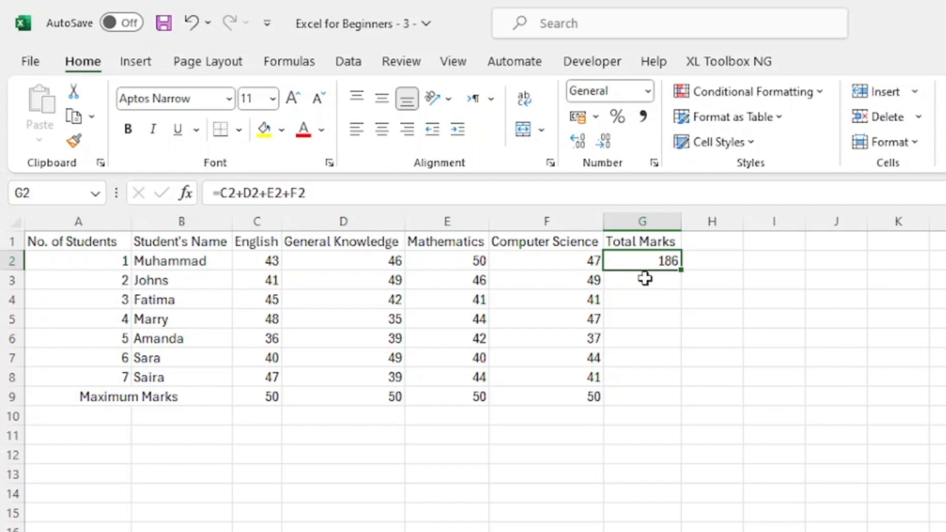
{"action": "left_click", "coordinate": [380, 262]}
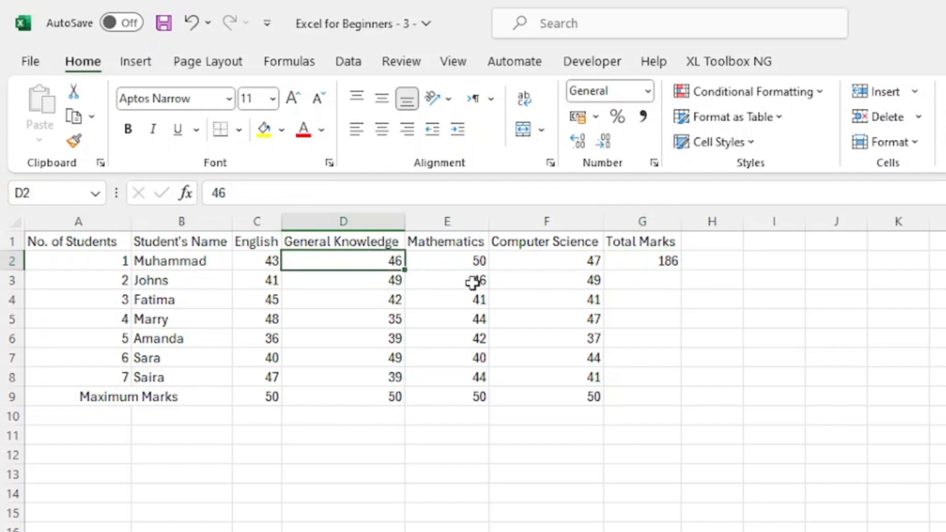
{"action": "key", "text": "F2"}
{"action": "key", "text": "BackSpace"}
{"action": "key", "text": "BackSpace"}
{"action": "type", "text": "50"}
{"action": "key", "text": "Return"}
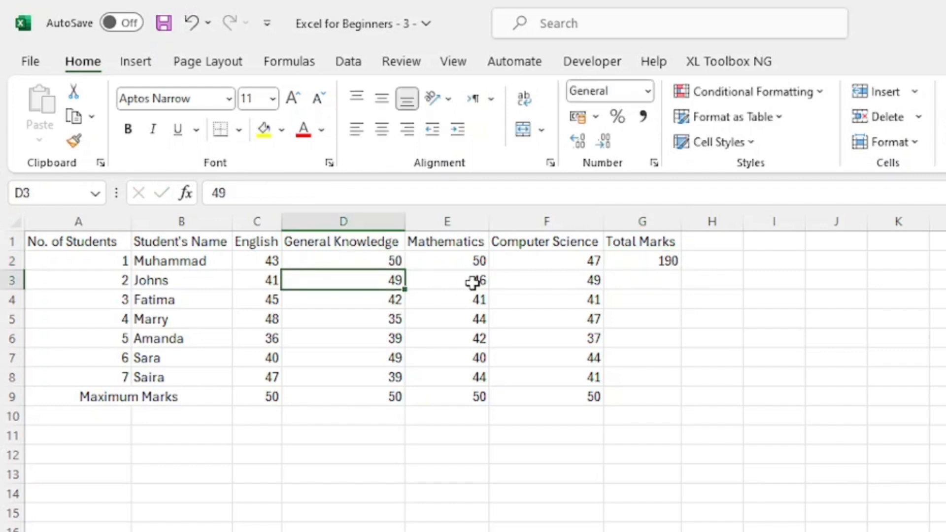
{"action": "left_click", "coordinate": [750, 334]}
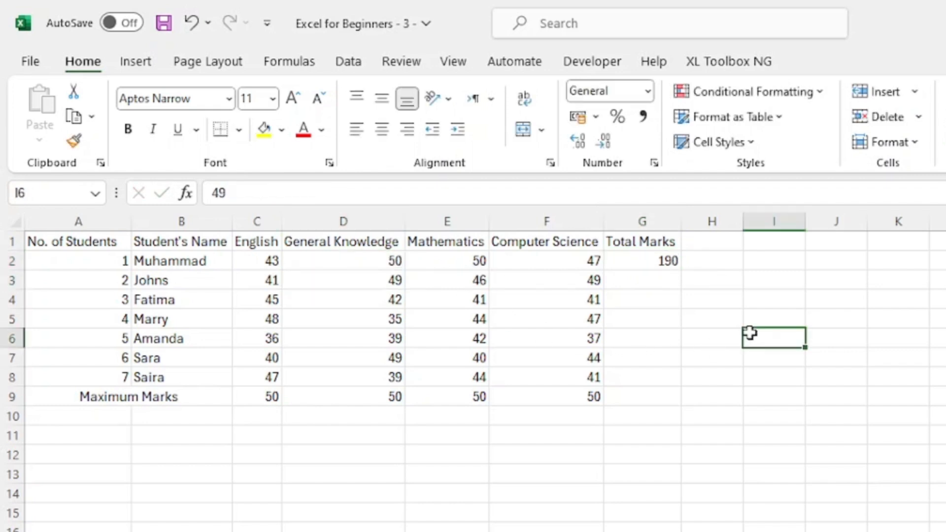
{"action": "left_click", "coordinate": [659, 263]}
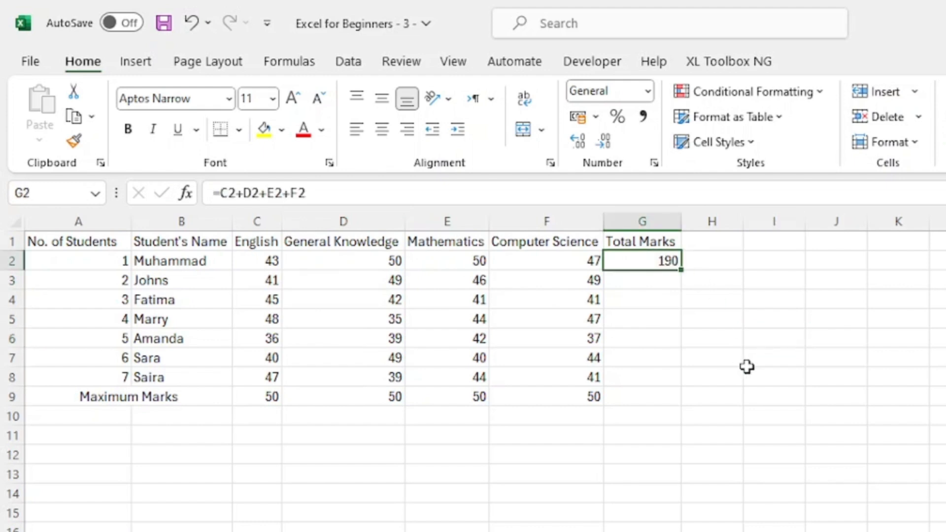
Undo the last change to the first student's General Knowledge mark
{"action": "key", "text": "ctrl+z"}
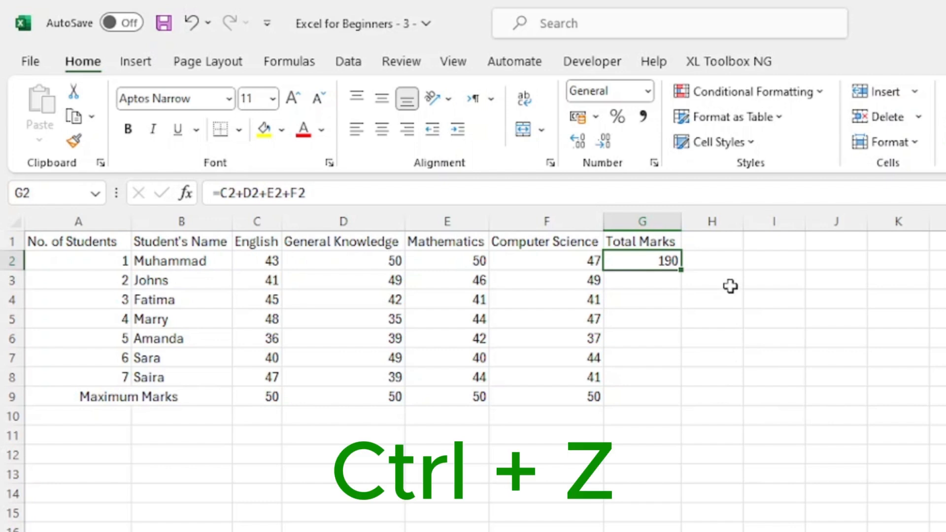
{"action": "key", "text": "ctrl+z"}
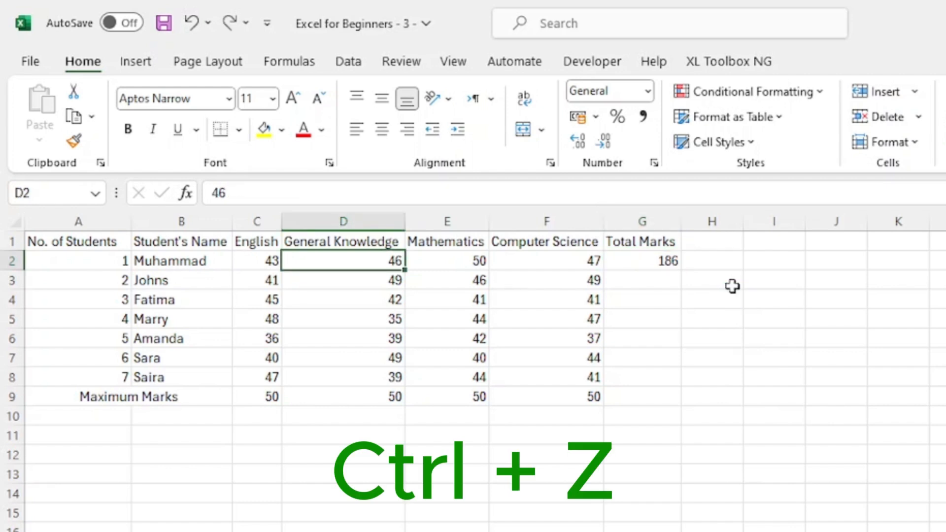
{"action": "left_click", "coordinate": [695, 310]}
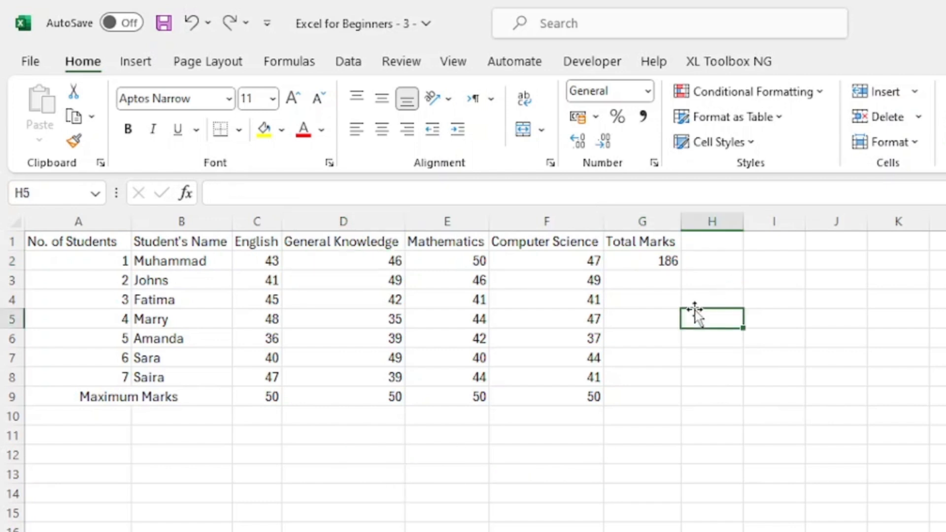
Rebuild the total formula in G2 as =C2+D2+E2+F2, picking each subject's mark cell in the sheet as a reference
{"action": "left_click", "coordinate": [642, 258]}
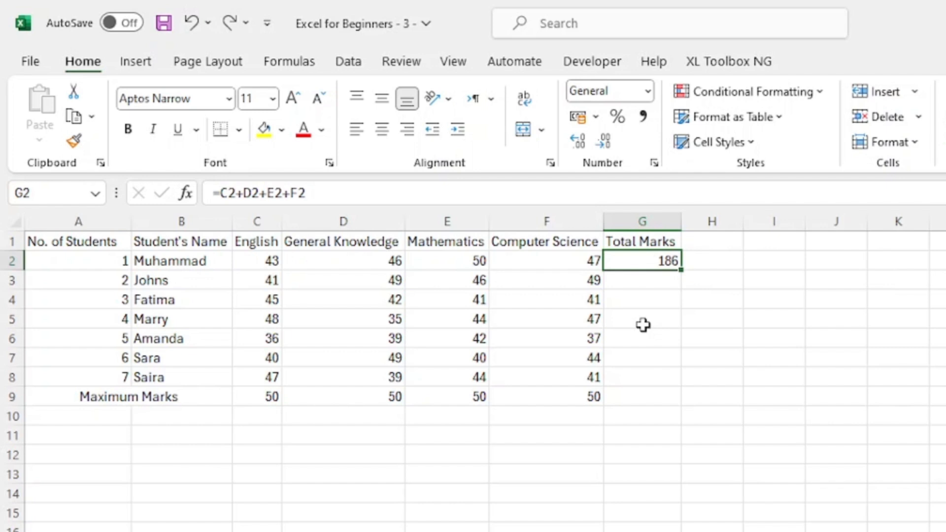
{"action": "type", "text": "="}
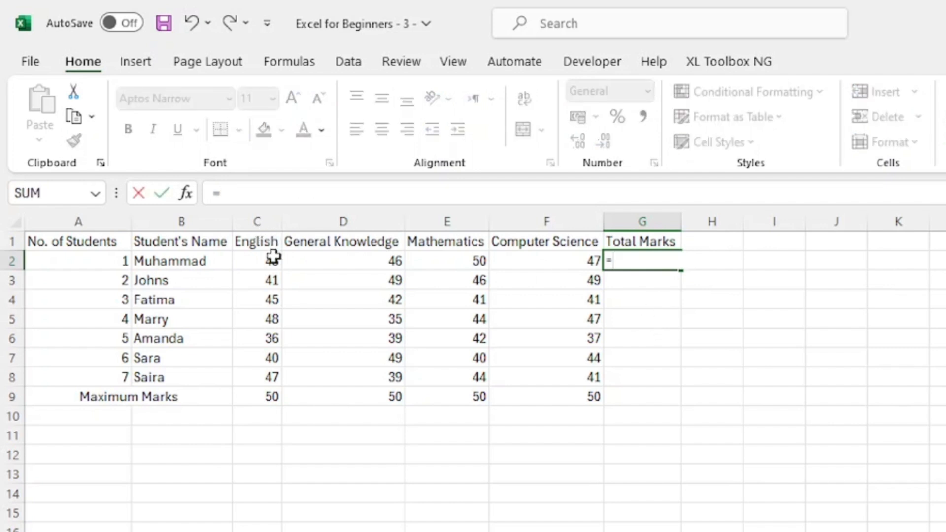
{"action": "left_click", "coordinate": [260, 262]}
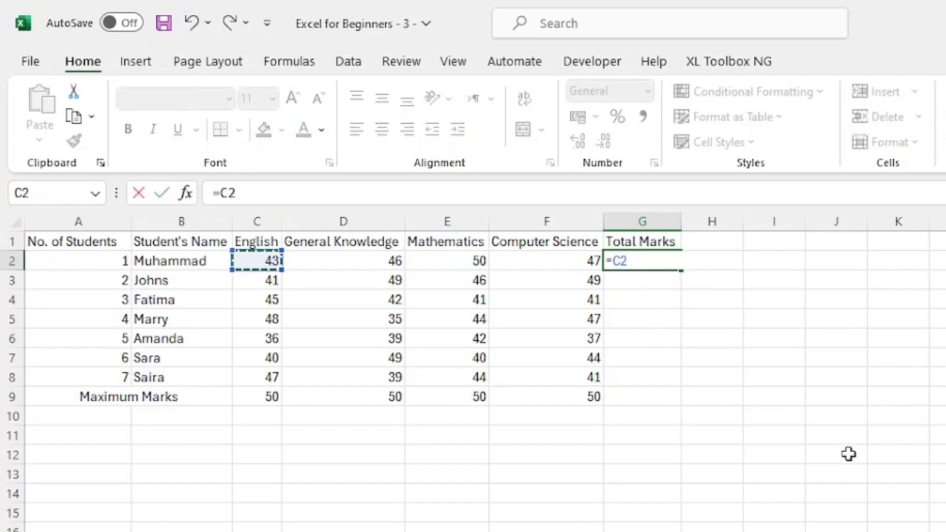
{"action": "type", "text": "+"}
{"action": "left_click", "coordinate": [383, 263]}
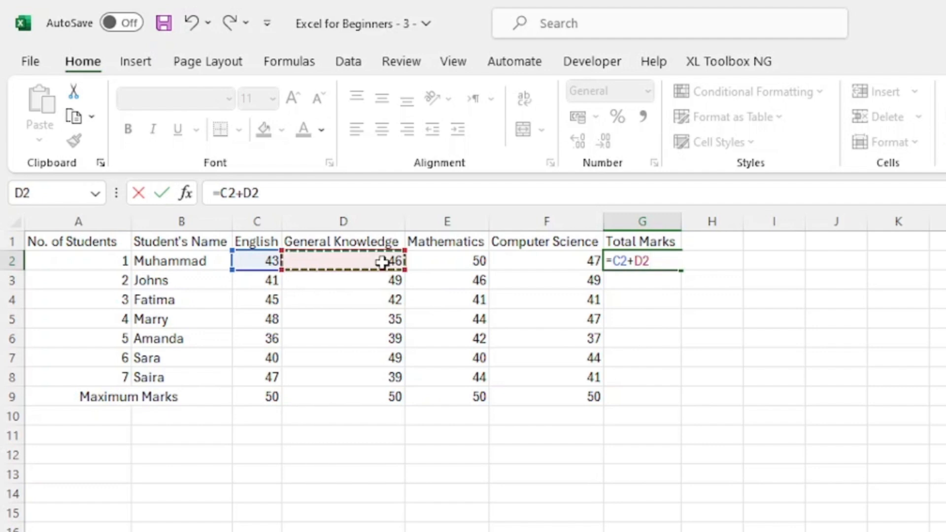
{"action": "type", "text": "+"}
{"action": "left_click", "coordinate": [433, 261]}
{"action": "type", "text": "+"}
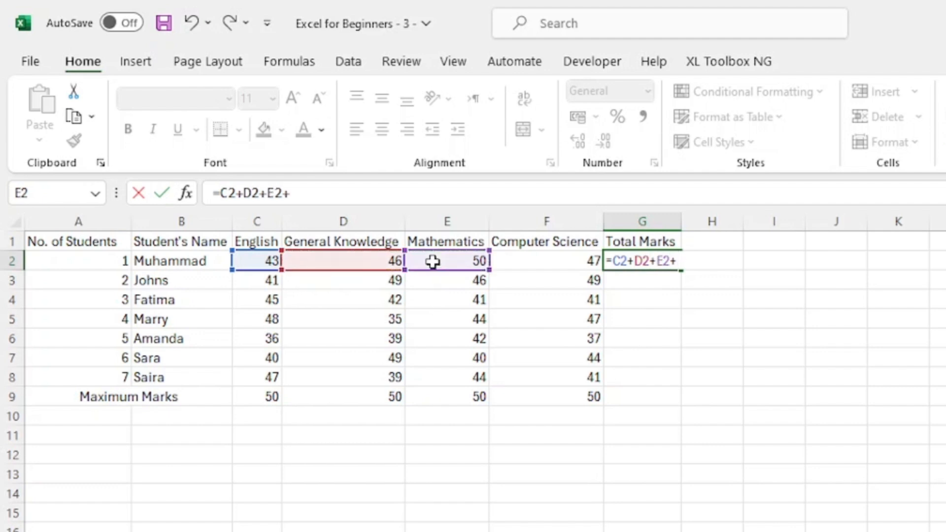
{"action": "left_click", "coordinate": [549, 262]}
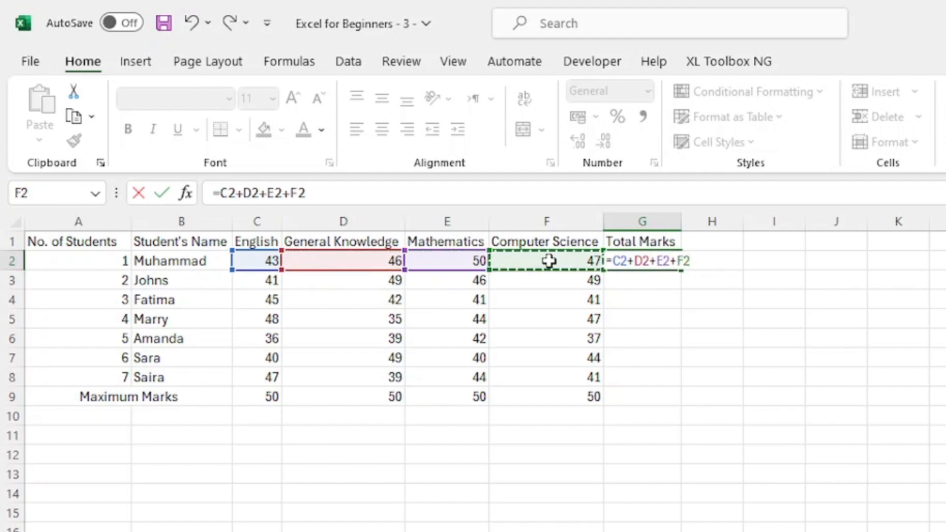
{"action": "key", "text": "Return"}
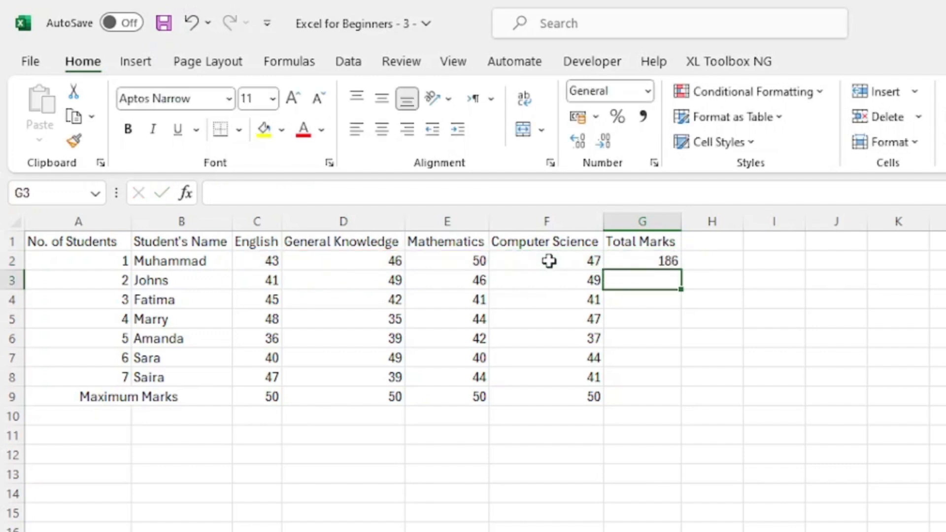
Copy the Total Marks formula from G2 down through G9 to cover every student and the Maximum Marks row
{"action": "left_click", "coordinate": [638, 259]}
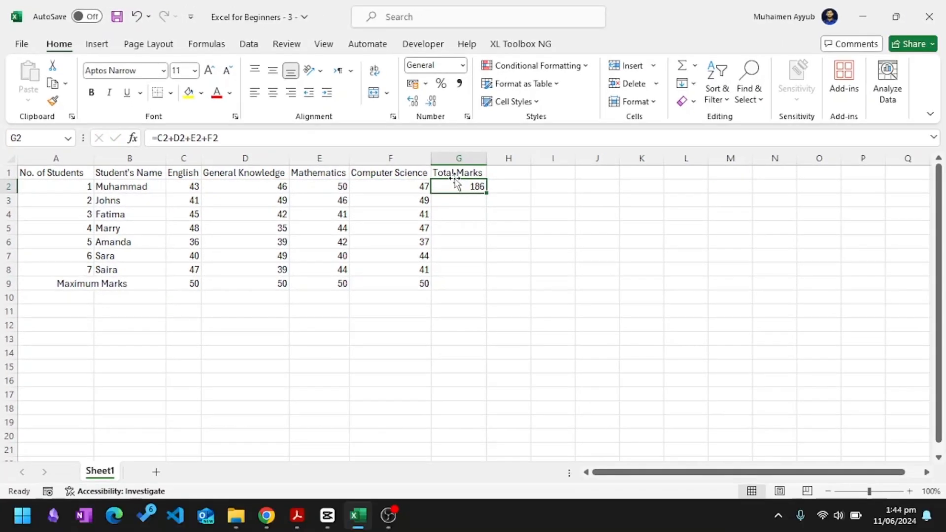
{"action": "double_click", "coordinate": [463, 186]}
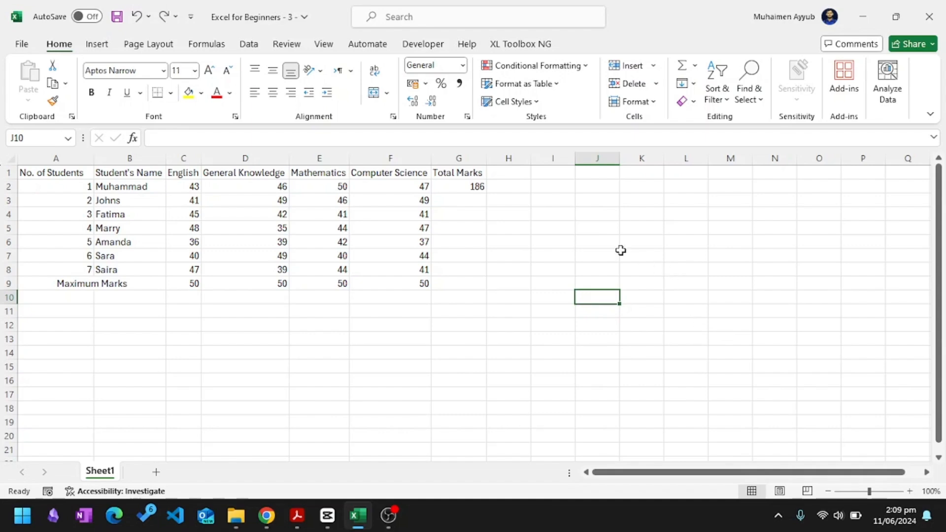
{"action": "left_click", "coordinate": [464, 187]}
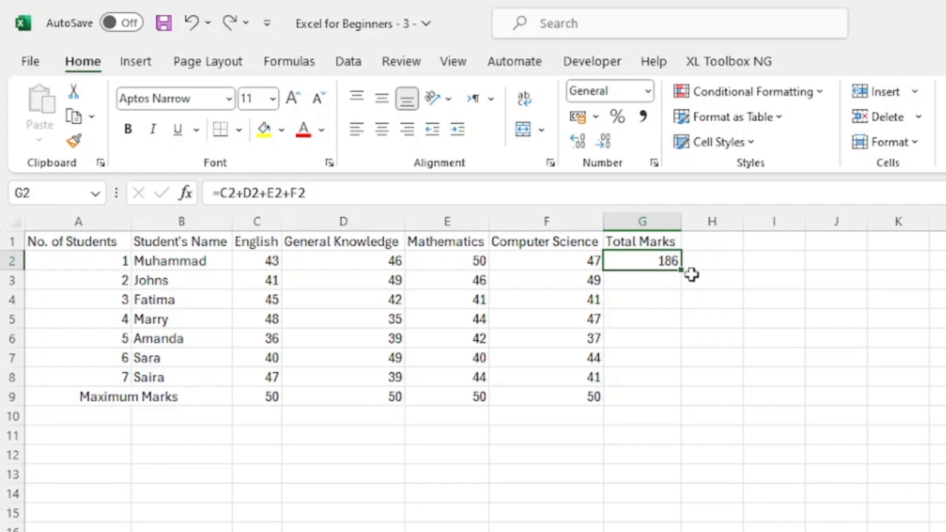
{"action": "left_click_drag", "start_coordinate": [679, 278], "coordinate": [665, 397]}
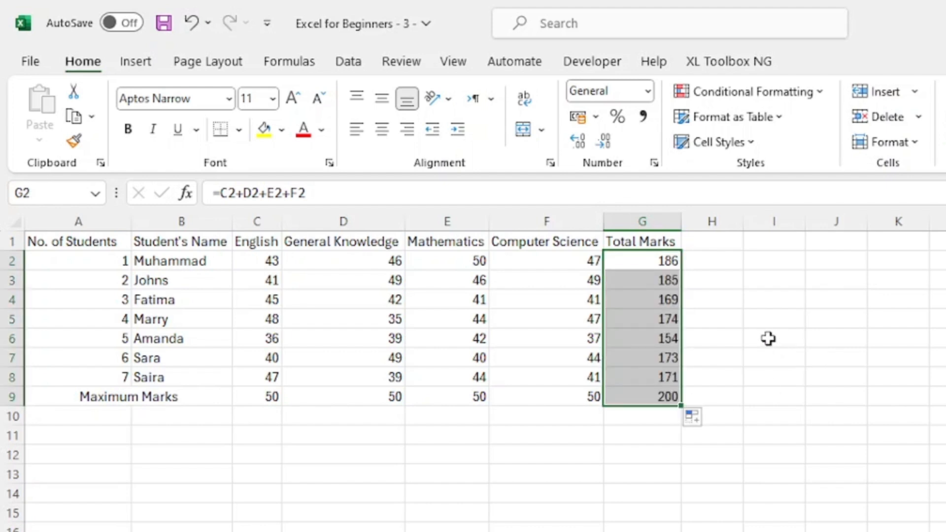
Undo the last fill of the Total Marks formula below G2
{"action": "scroll", "coordinate": [768, 338], "scroll_direction": "down", "scroll_amount": 7}
{"action": "scroll", "coordinate": [767, 343], "scroll_direction": "up", "scroll_amount": 3}
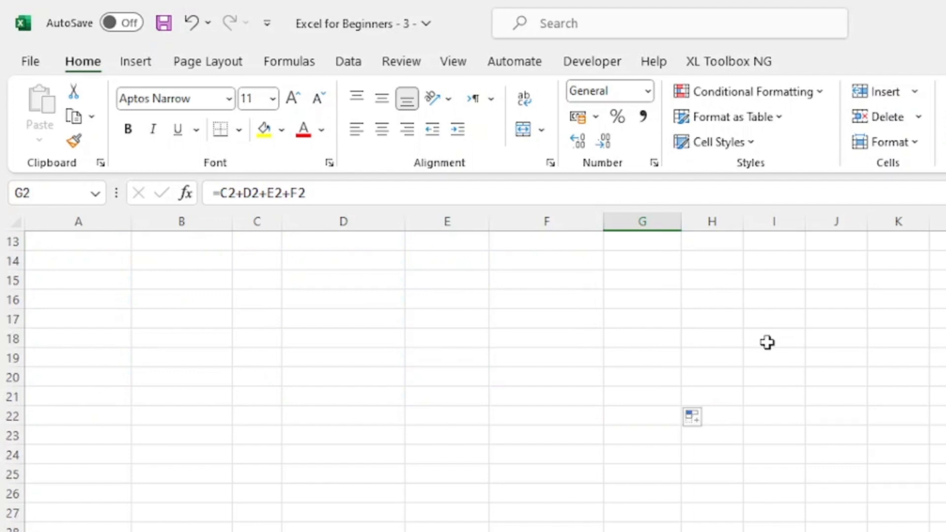
{"action": "scroll", "coordinate": [767, 343], "scroll_direction": "up", "scroll_amount": 4}
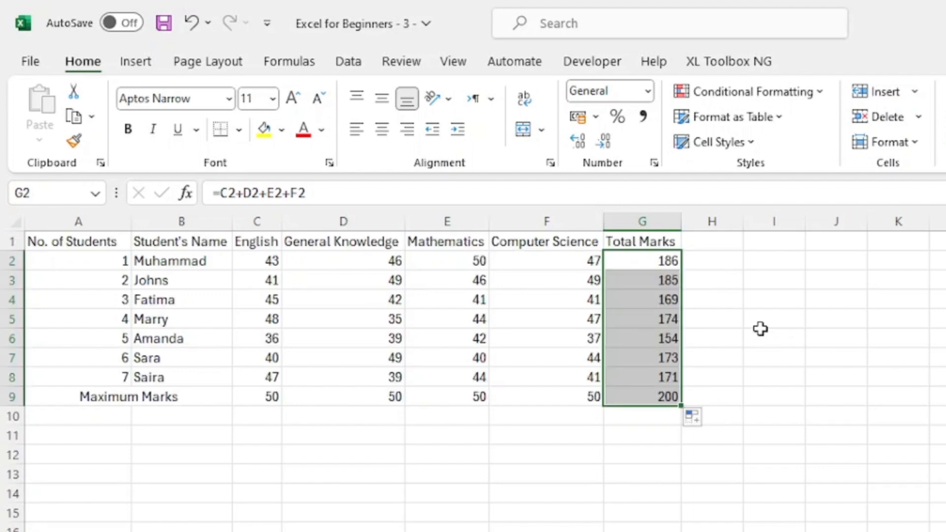
{"action": "key", "text": "ctrl+z"}
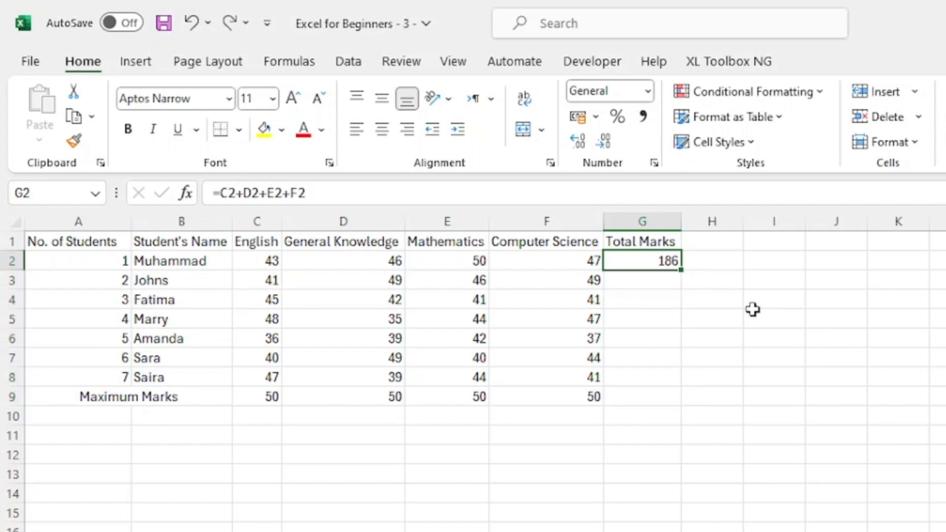
{"action": "left_click", "coordinate": [753, 310]}
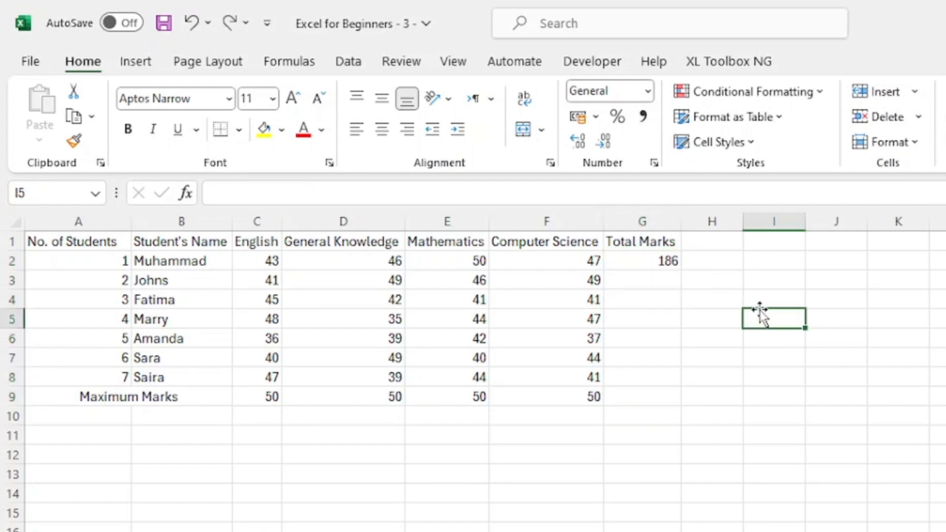
Auto-fill the Total Marks formula from G2 down through G9 again, matching the length of the neighbouring data
{"action": "left_click", "coordinate": [671, 262]}
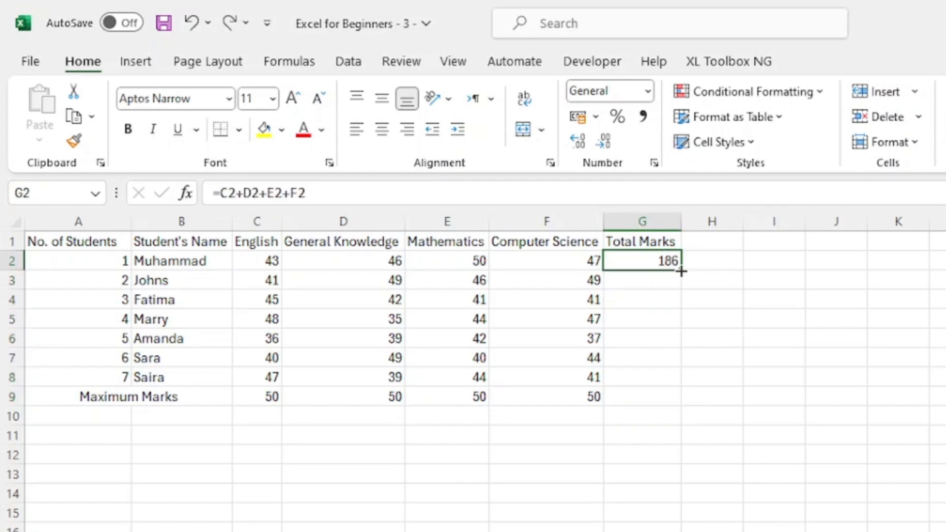
{"action": "double_click", "coordinate": [682, 271]}
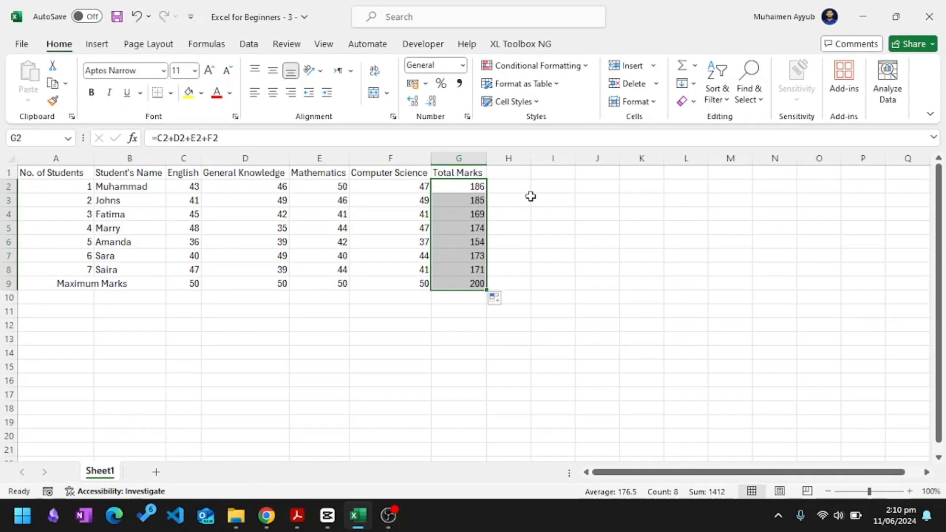
{"action": "left_click", "coordinate": [531, 200]}
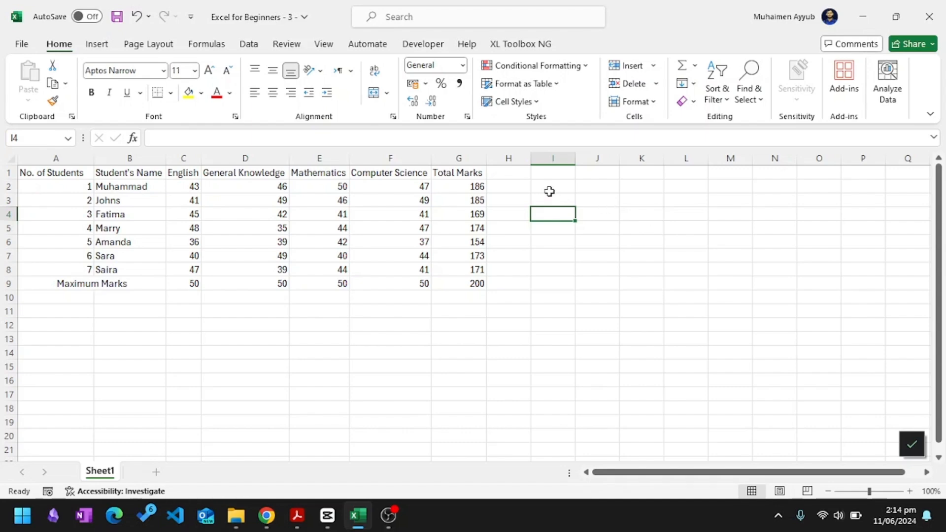
Add the header Percentage in H1 and fit column H's width to its text
{"action": "left_click", "coordinate": [502, 170]}
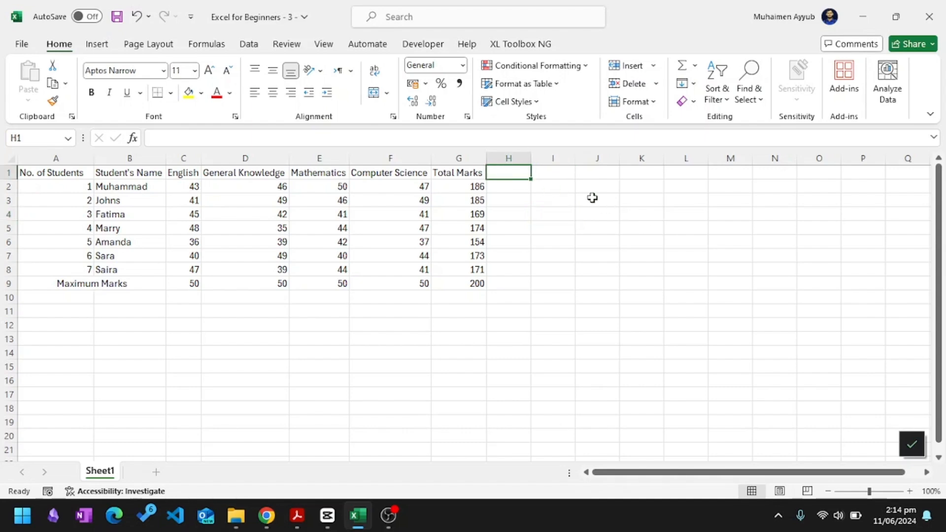
{"action": "type", "text": "Percentage"}
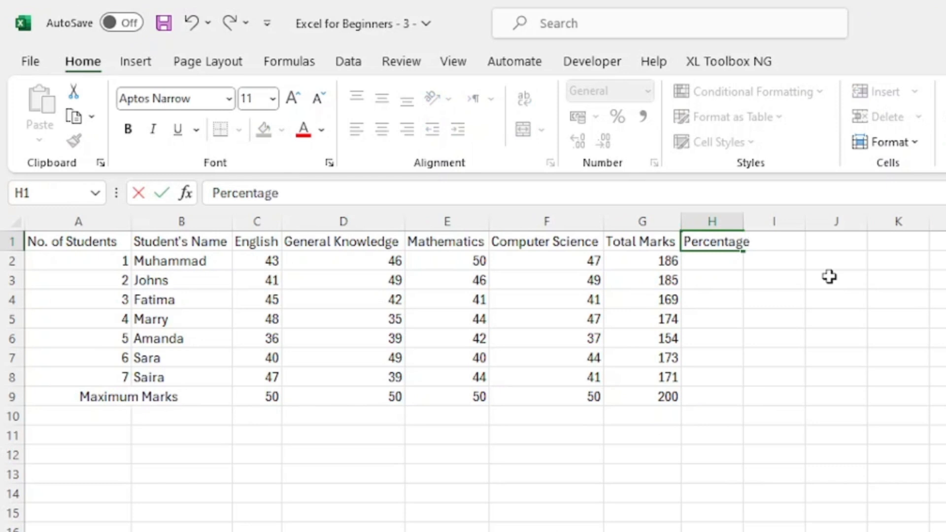
{"action": "key", "text": "Return"}
{"action": "double_click", "coordinate": [743, 221]}
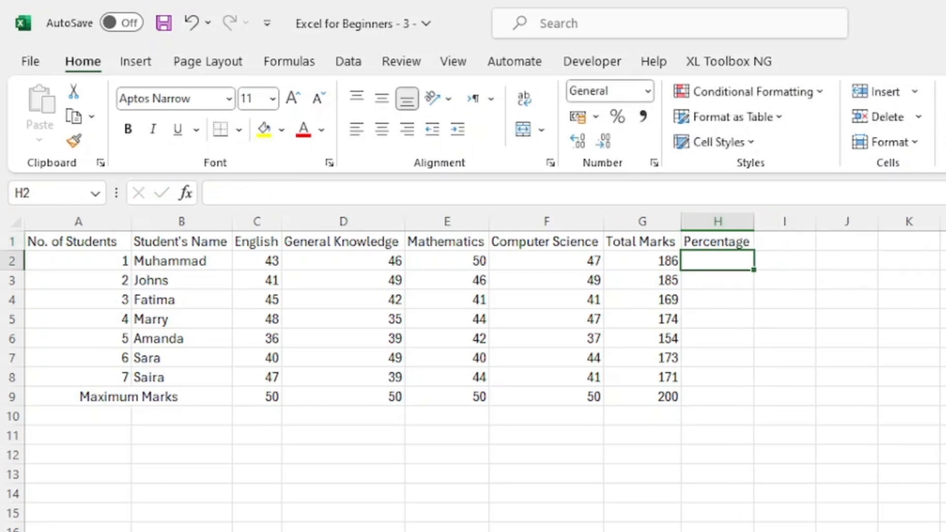
Enter the percentage formula =(G2/G9)*100 in H2, picking the total and maximum marks cells as references
{"action": "type", "text": "=("}
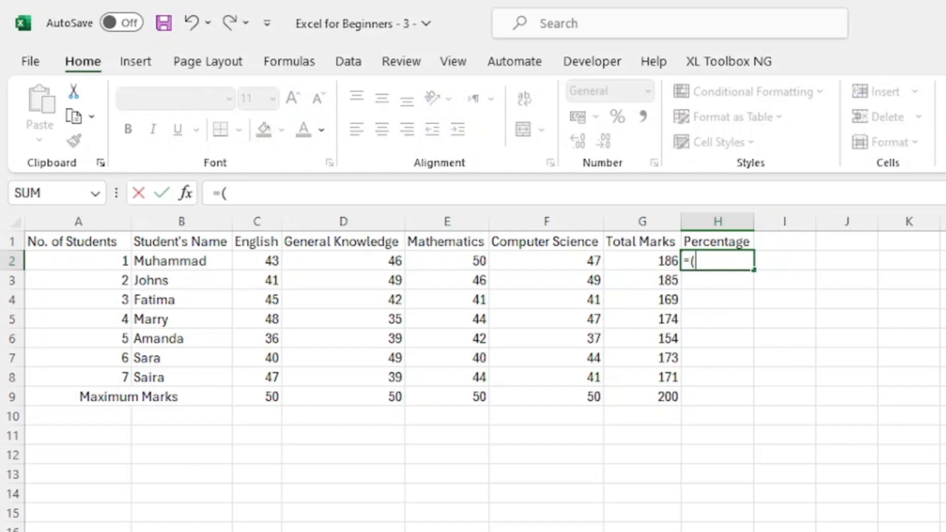
{"action": "left_click", "coordinate": [641, 259]}
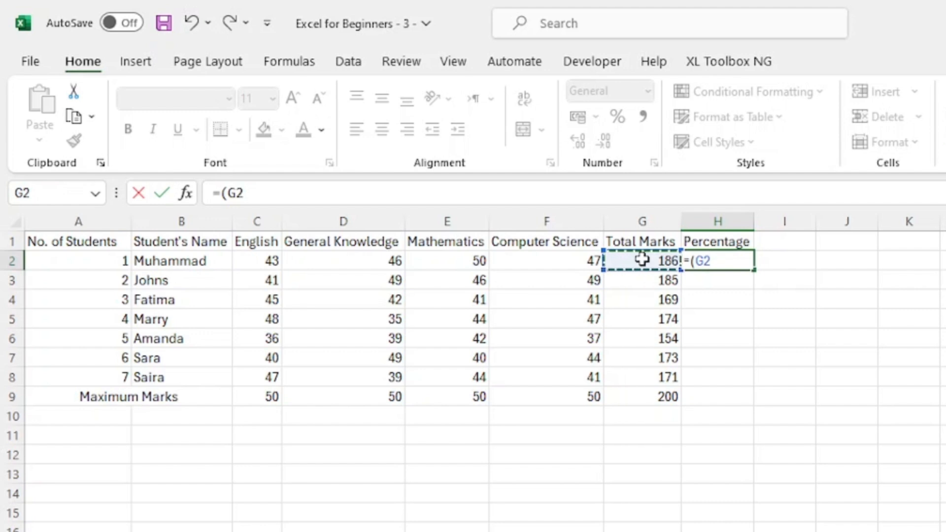
{"action": "type", "text": "/"}
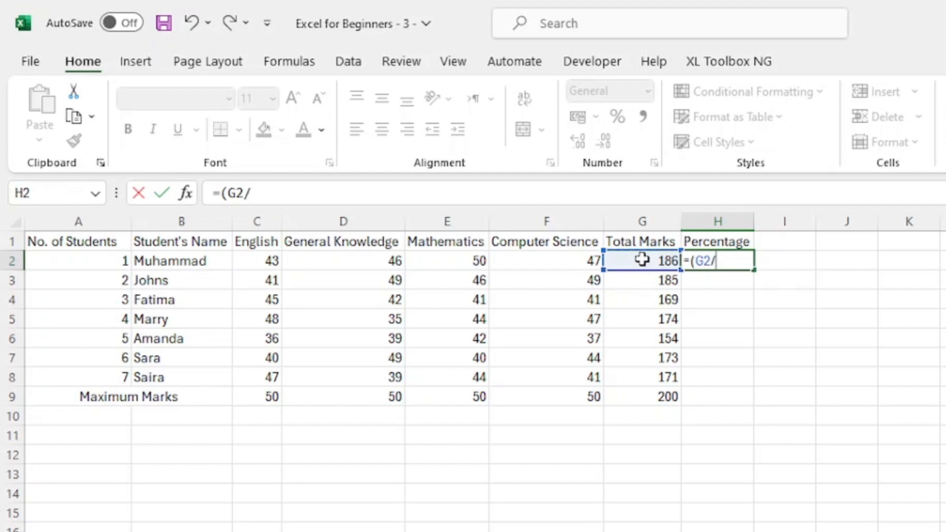
{"action": "left_click", "coordinate": [647, 396]}
{"action": "type", "text": ")"}
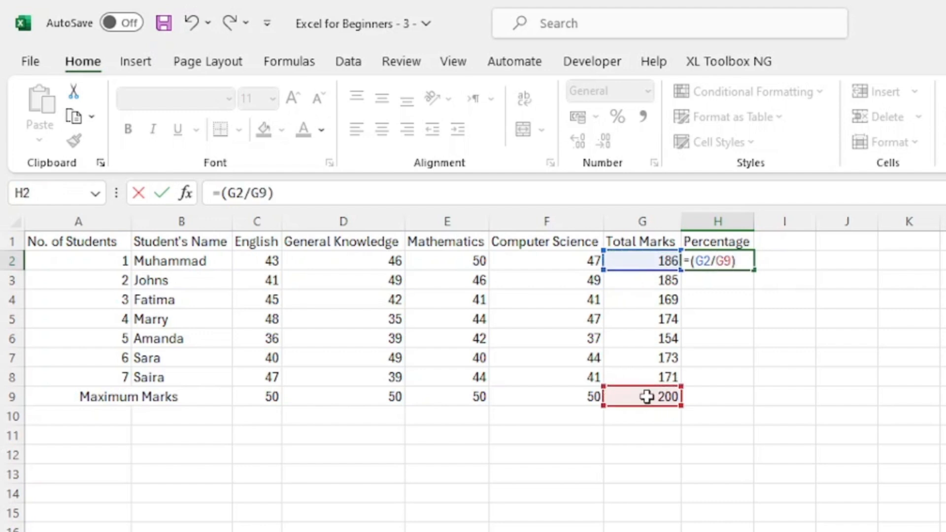
{"action": "type", "text": "*100"}
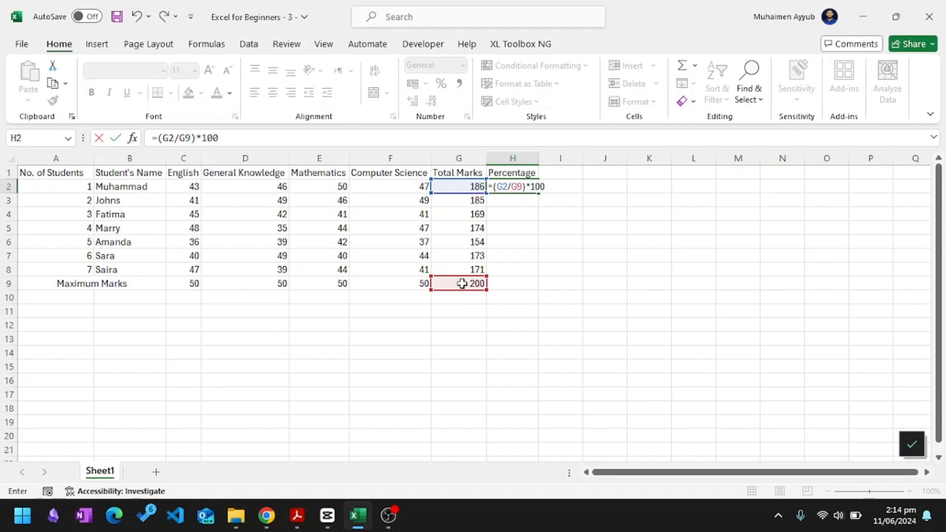
{"action": "key", "text": "ctrl+Return"}
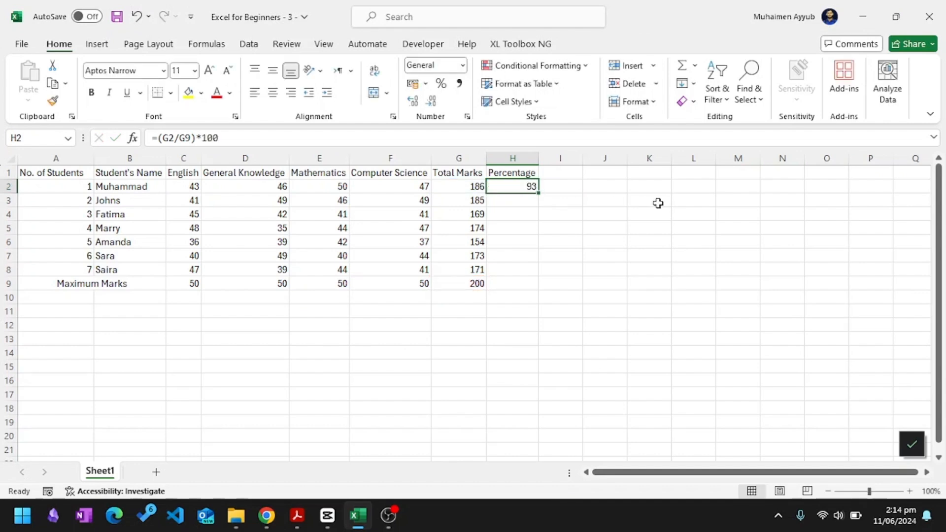
{"action": "left_click", "coordinate": [567, 200]}
Copy the percentage formula from H2 down through H8 for the remaining students
{"action": "left_click", "coordinate": [528, 189]}
{"action": "left_click_drag", "start_coordinate": [540, 194], "coordinate": [523, 273]}
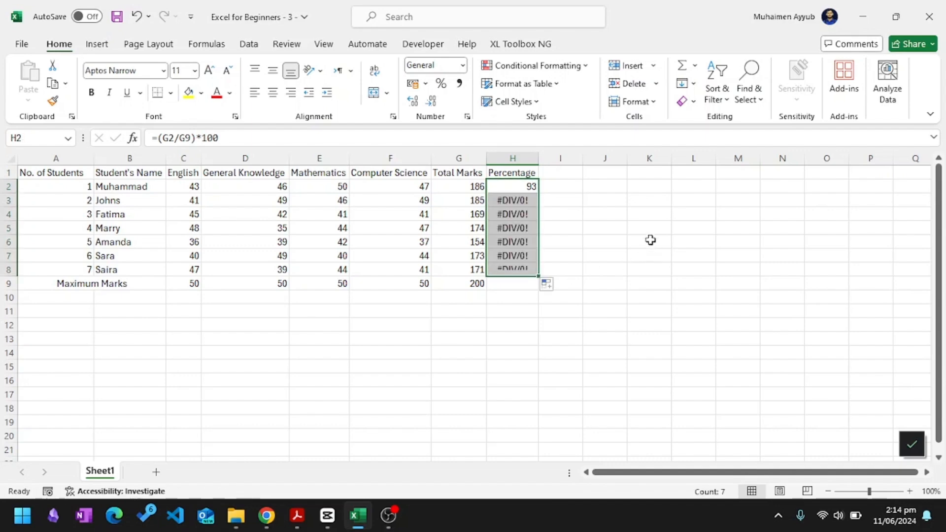
{"action": "left_click", "coordinate": [599, 228]}
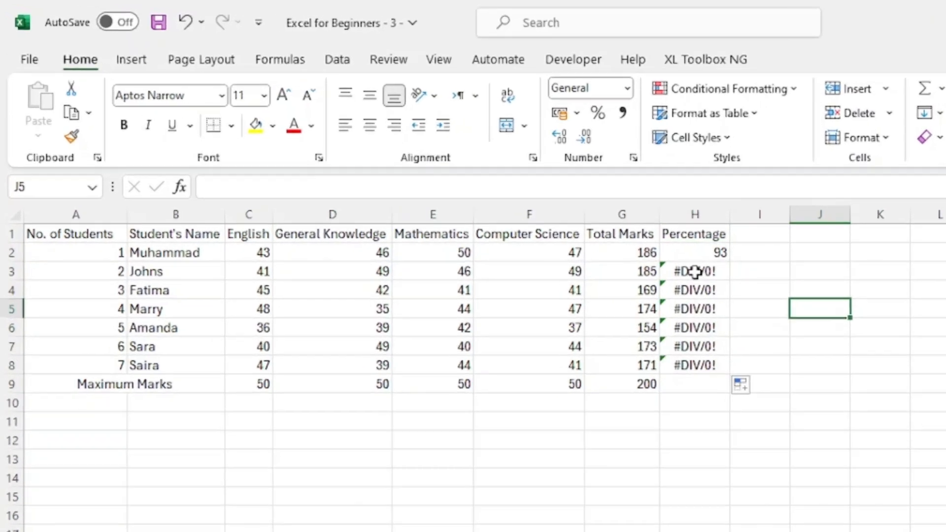
Check the formula in H3 and view its error-checking options
{"action": "left_click", "coordinate": [695, 271]}
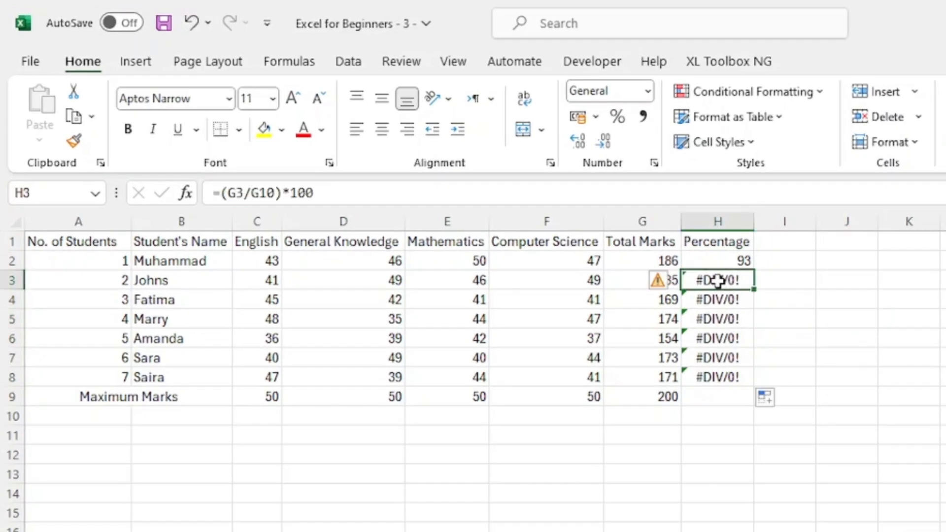
{"action": "left_click", "coordinate": [659, 279]}
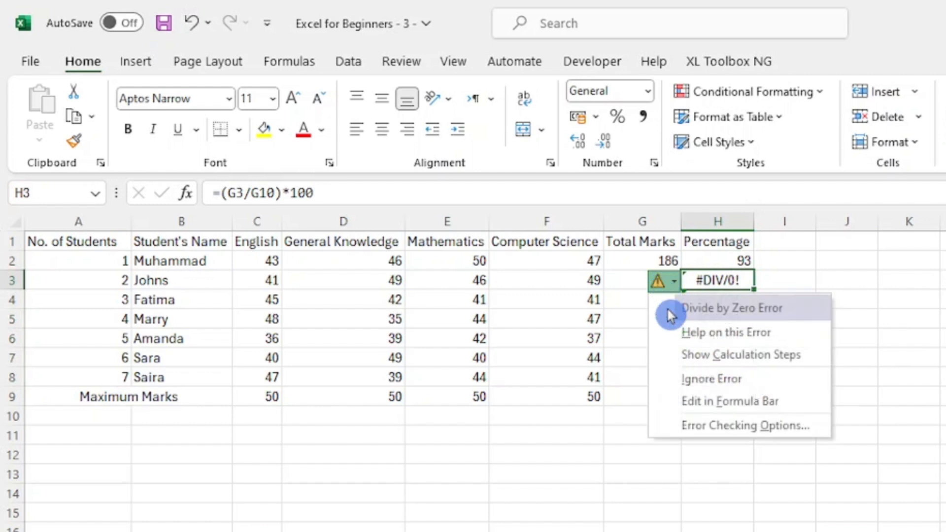
{"action": "left_click", "coordinate": [794, 330]}
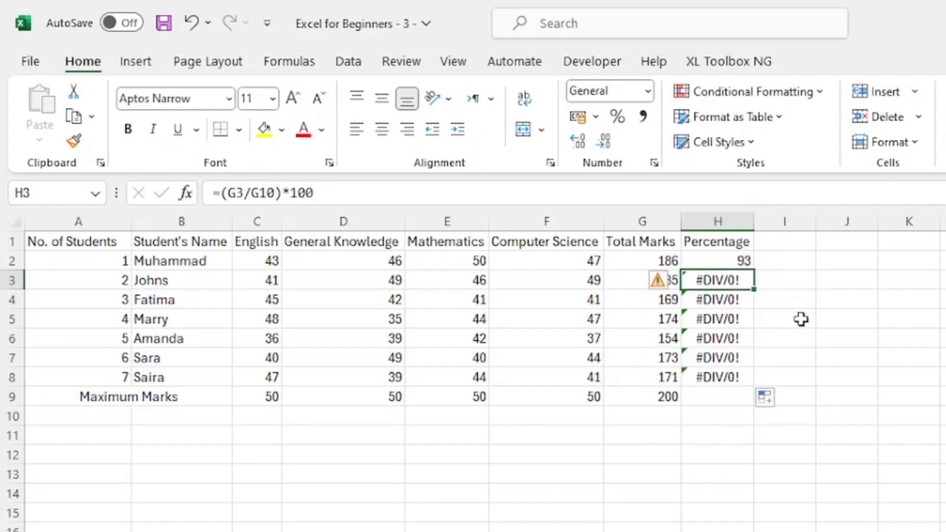
{"action": "left_click", "coordinate": [790, 338]}
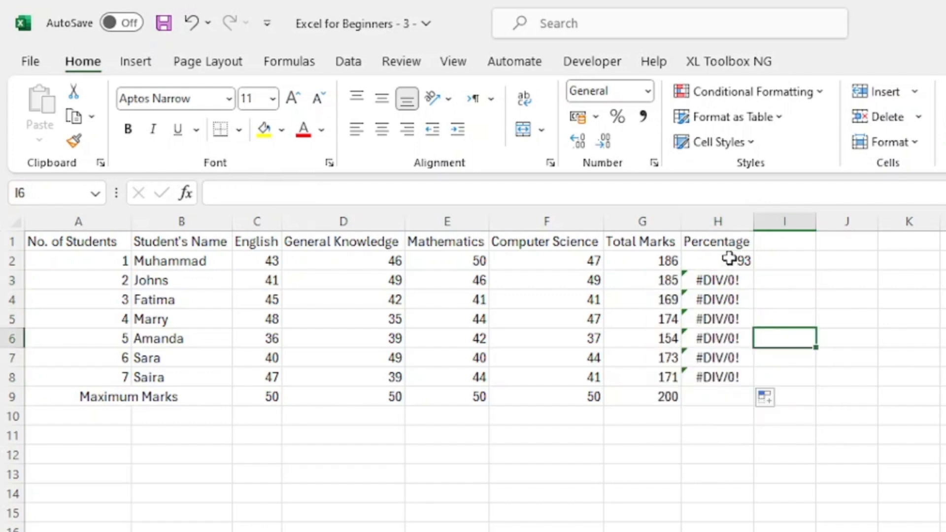
Inspect the percentage formulas in H2, H3 and H4 to compare which cells each one references
{"action": "left_click", "coordinate": [729, 260]}
{"action": "double_click", "coordinate": [729, 260]}
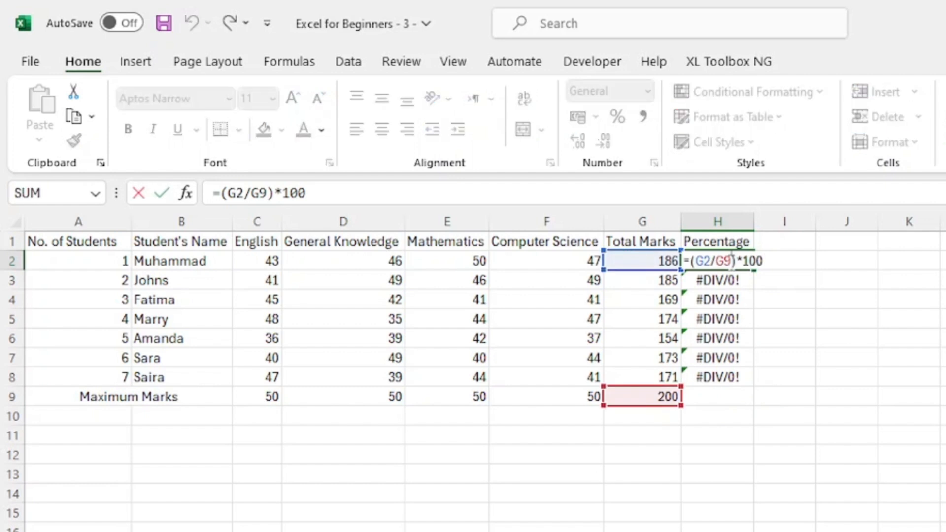
{"action": "key", "text": "ctrl+Return"}
{"action": "left_click", "coordinate": [729, 280]}
{"action": "double_click", "coordinate": [729, 280]}
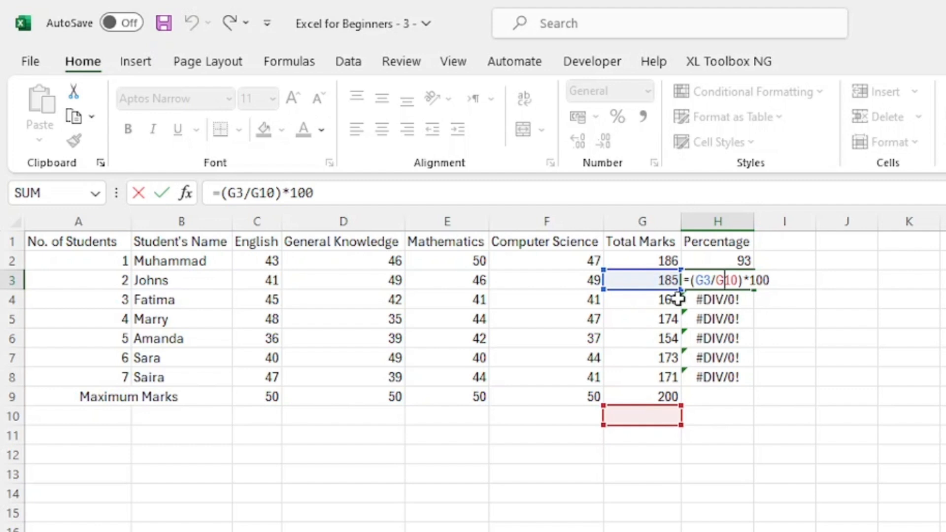
{"action": "key", "text": "ctrl+Return"}
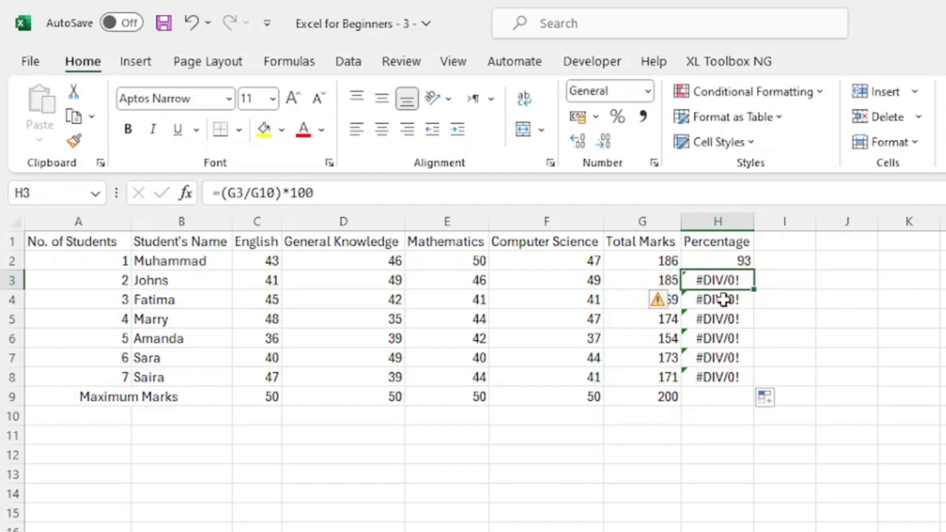
{"action": "double_click", "coordinate": [723, 300]}
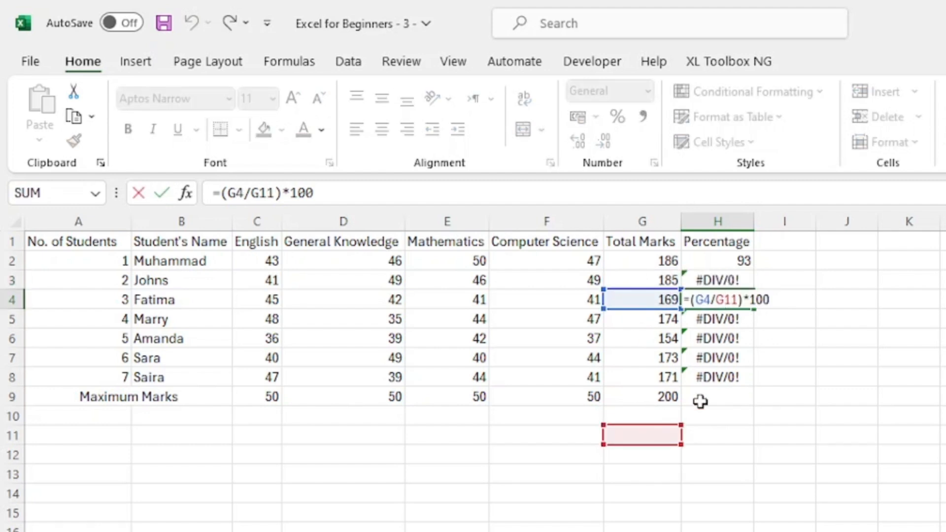
{"action": "key", "text": "ctrl+Return"}
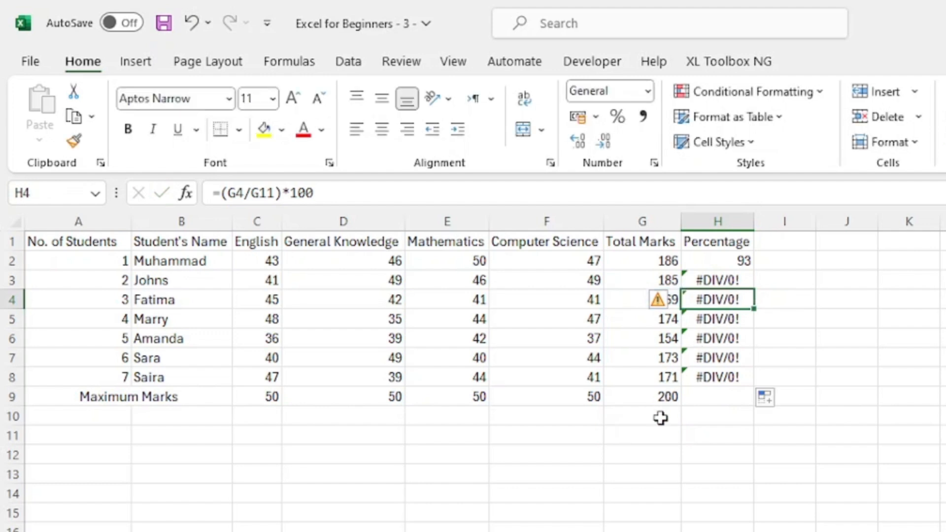
{"action": "left_click", "coordinate": [722, 281]}
{"action": "double_click", "coordinate": [722, 281]}
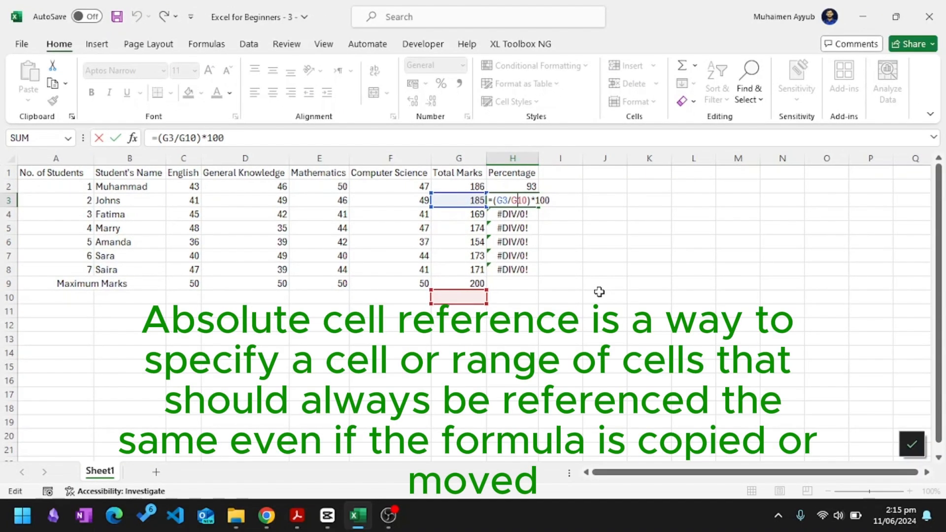
{"action": "key", "text": "Escape"}
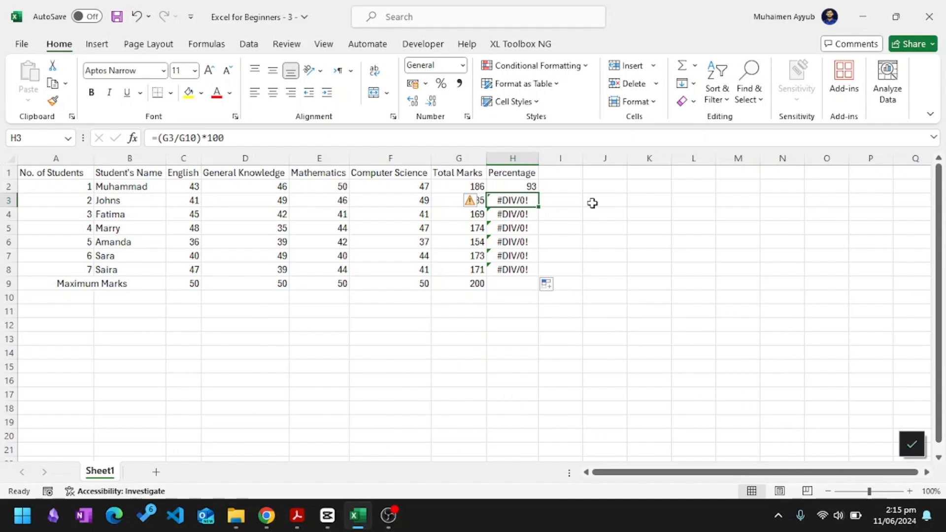
Clear the percentage formulas from H2 through H8
{"action": "left_click_drag", "start_coordinate": [503, 187], "coordinate": [506, 265]}
{"action": "key", "text": "Delete"}
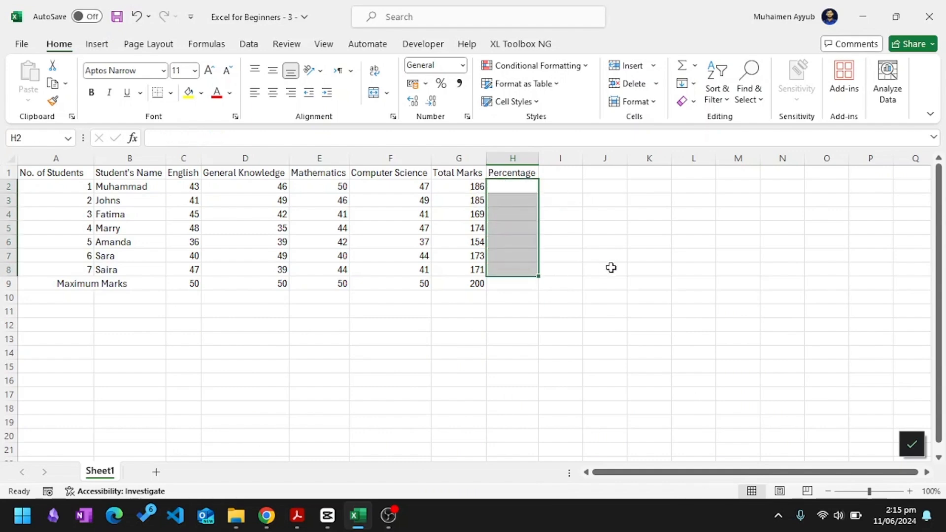
{"action": "left_click", "coordinate": [598, 237]}
Enter the percentage formula =(G2/$G$9)*100 in H2, using an absolute reference to the maximum total marks
{"action": "left_click", "coordinate": [503, 186]}
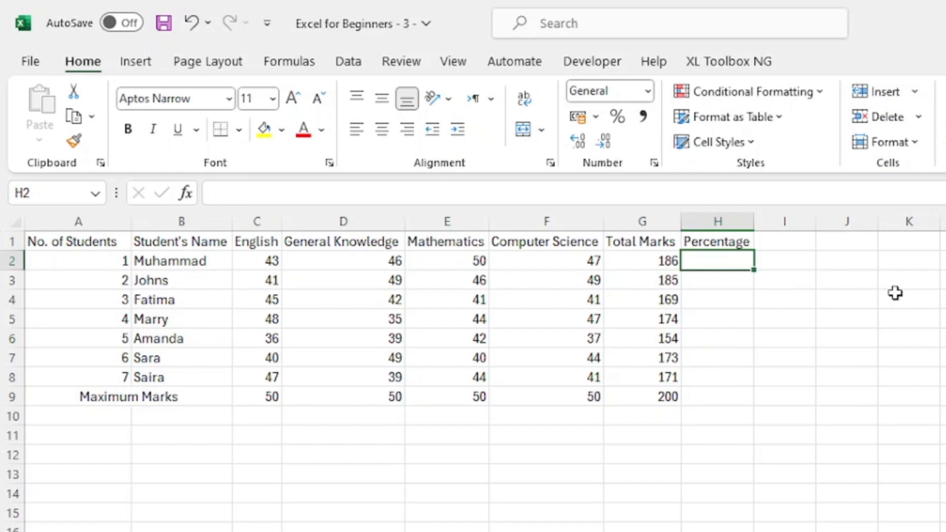
{"action": "type", "text": "=("}
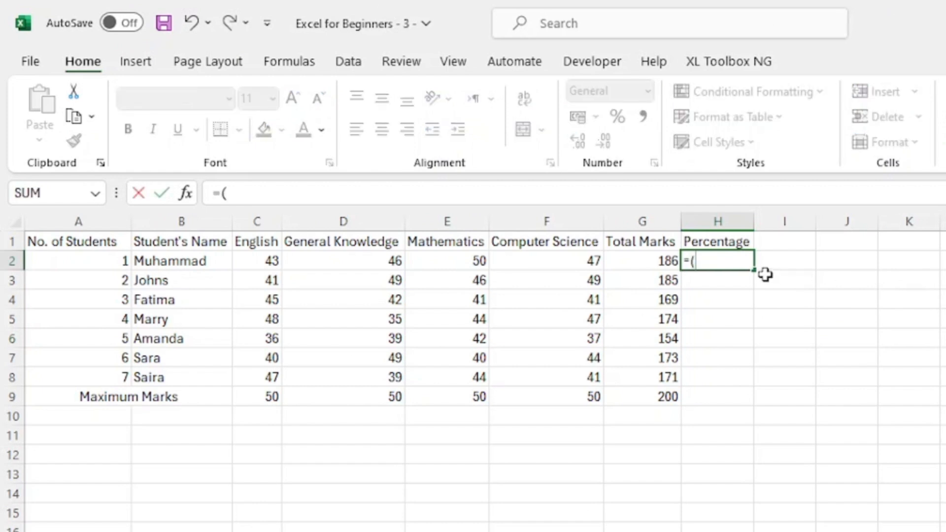
{"action": "left_click", "coordinate": [652, 261]}
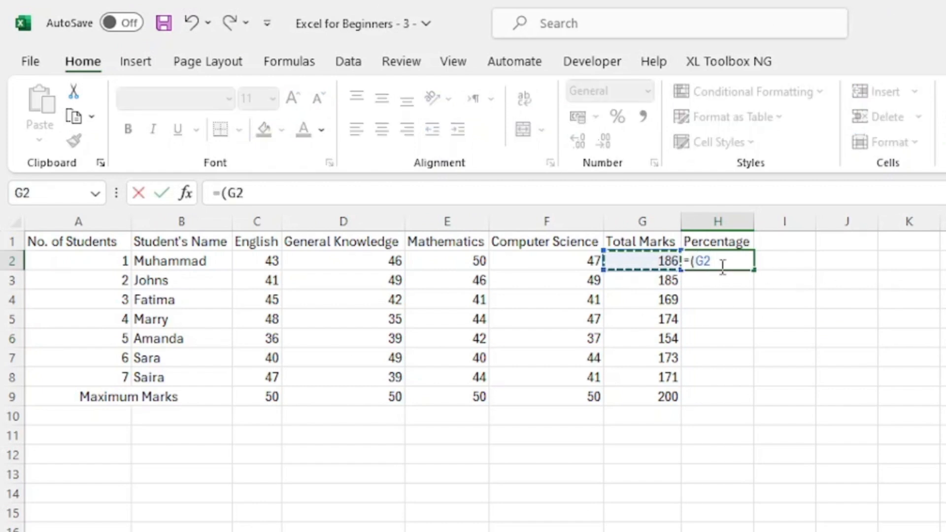
{"action": "type", "text": "/"}
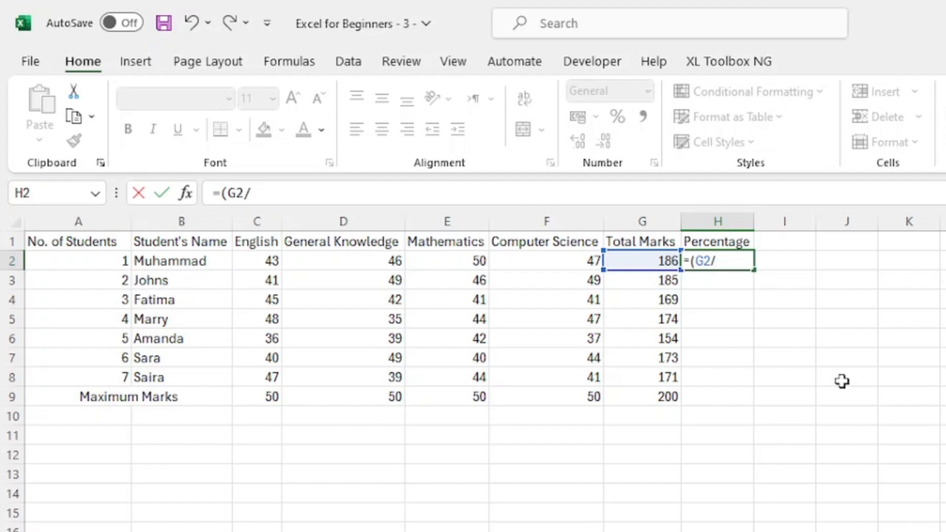
{"action": "type", "text": "$g$"}
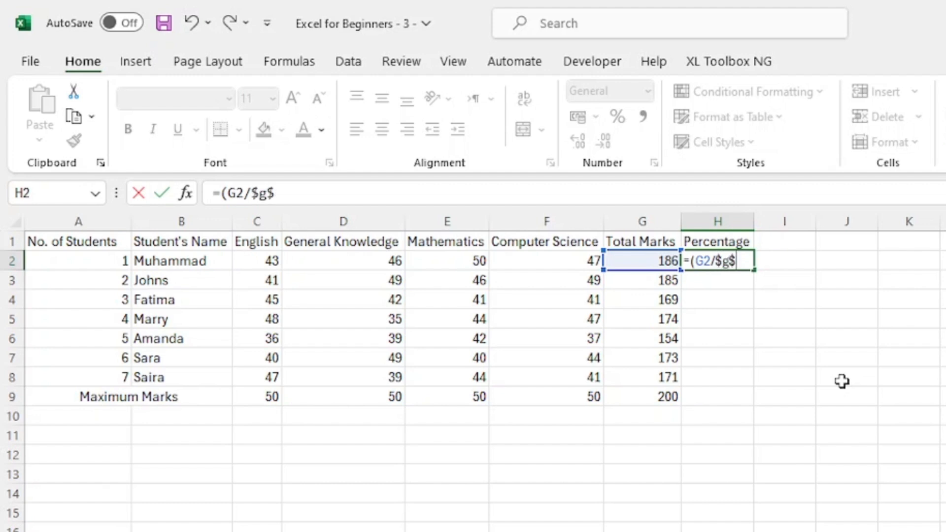
{"action": "type", "text": "9)*100"}
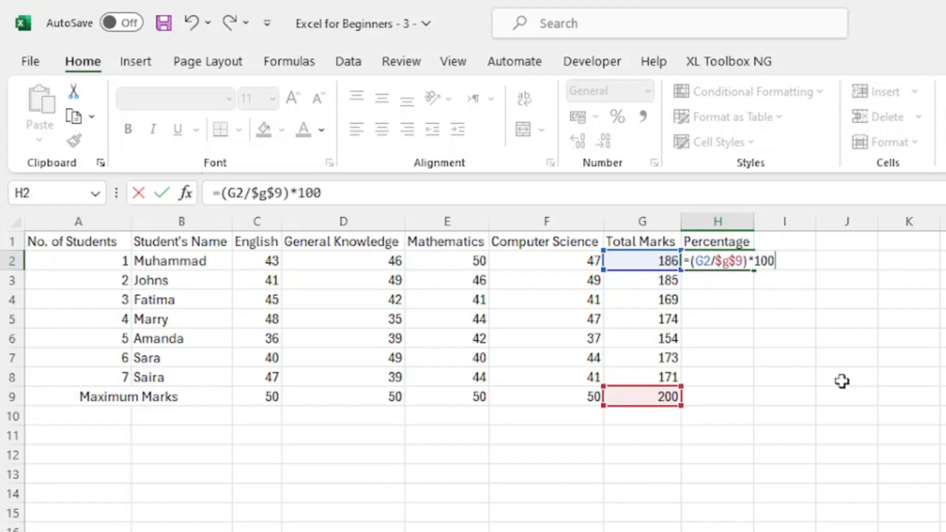
{"action": "key", "text": "Return"}
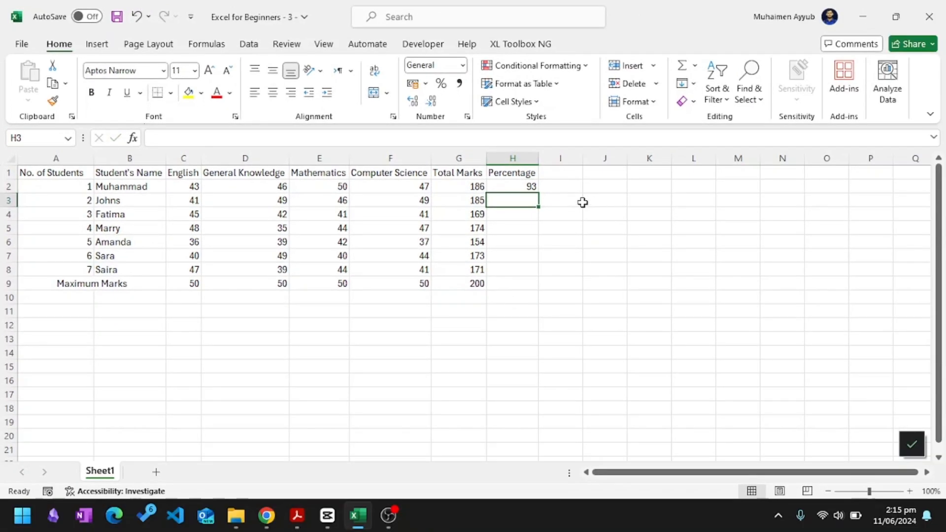
Copy the absolute-reference percentage formula from H2 down through H8
{"action": "left_click", "coordinate": [739, 260]}
{"action": "left_click_drag", "start_coordinate": [539, 210], "coordinate": [524, 273]}
{"action": "left_click", "coordinate": [568, 209]}
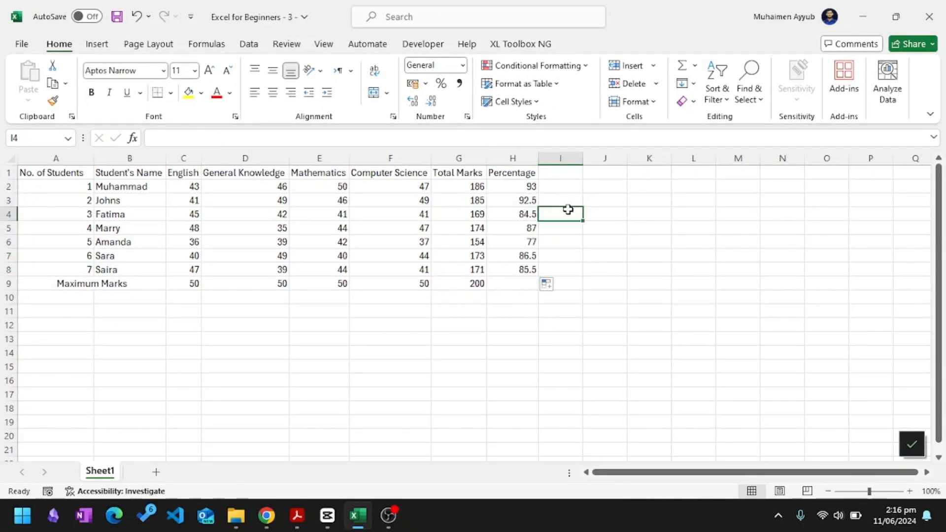
Inspect the formulas in H2, H3 and H4 to check which total and maximum-marks cells each one references
{"action": "left_click", "coordinate": [525, 188]}
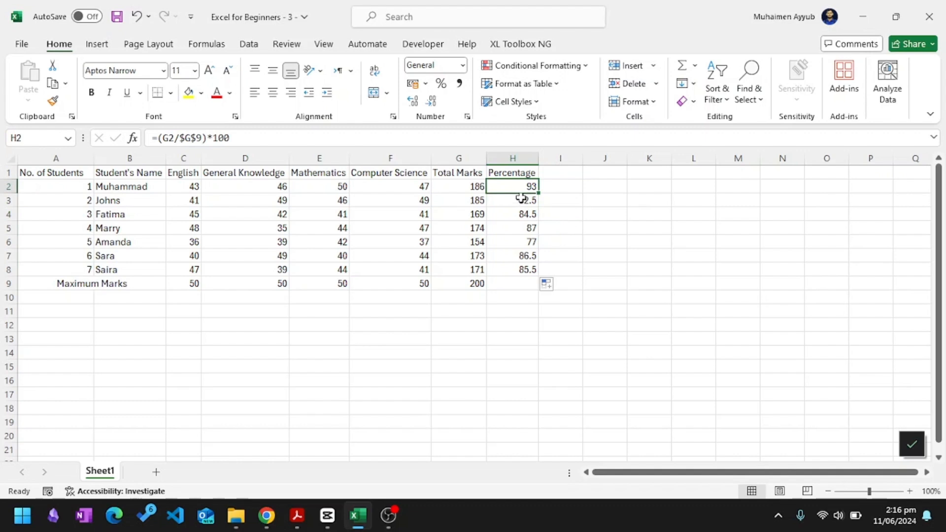
{"action": "double_click", "coordinate": [518, 187]}
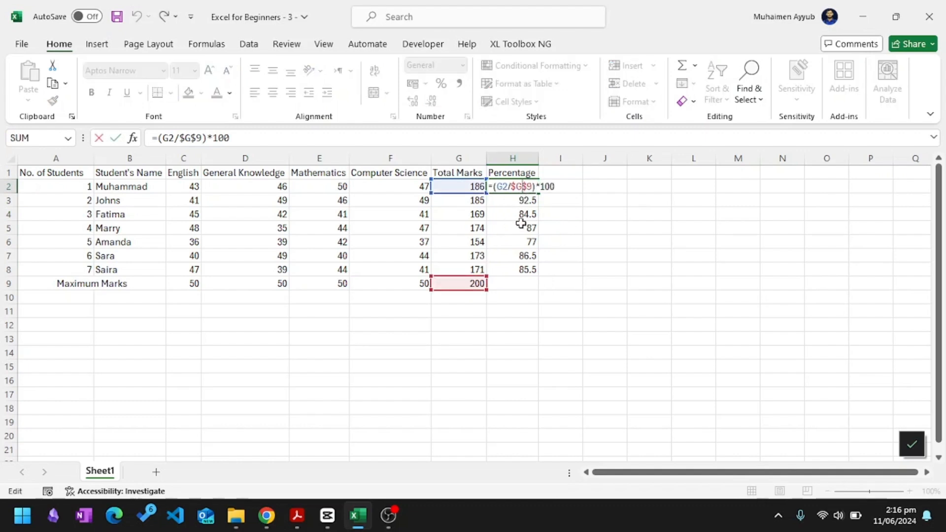
{"action": "key", "text": "ctrl+Return"}
{"action": "left_click", "coordinate": [522, 200]}
{"action": "double_click", "coordinate": [521, 201]}
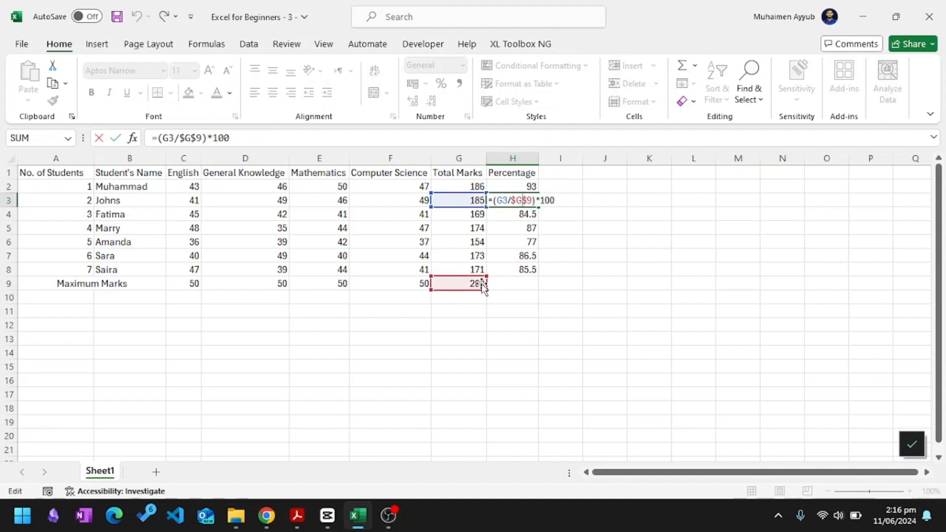
{"action": "key", "text": "ctrl+Return"}
{"action": "double_click", "coordinate": [517, 216]}
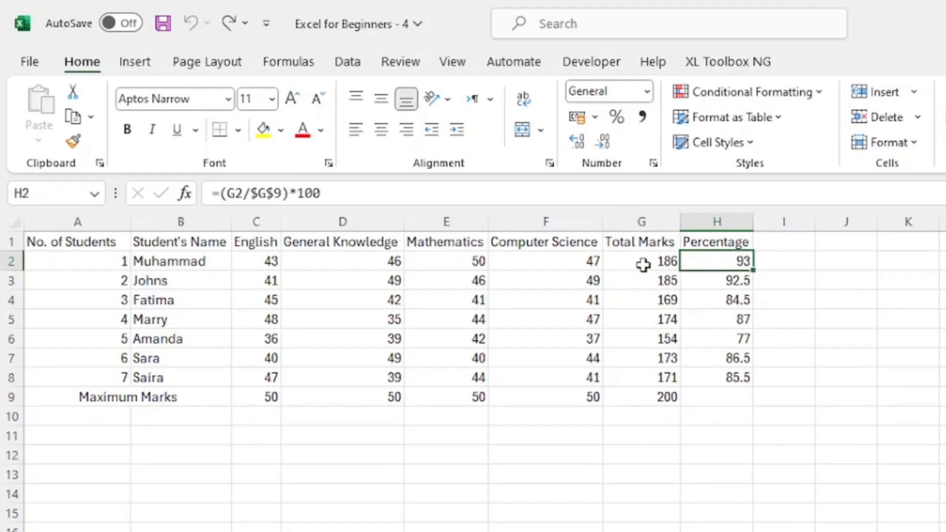
Review the contents of G2 and the percentage formula in H2 of the Excel for Beginners - 4 workbook
{"action": "left_click", "coordinate": [659, 262]}
{"action": "left_click", "coordinate": [703, 262]}
{"action": "left_click_drag", "start_coordinate": [323, 193], "coordinate": [209, 190]}
{"action": "key", "text": "Escape"}
Clear the total marks and percentage values from G2 through H9, keeping the column headings
{"action": "left_click_drag", "start_coordinate": [663, 267], "coordinate": [754, 399]}
{"action": "key", "text": "Delete"}
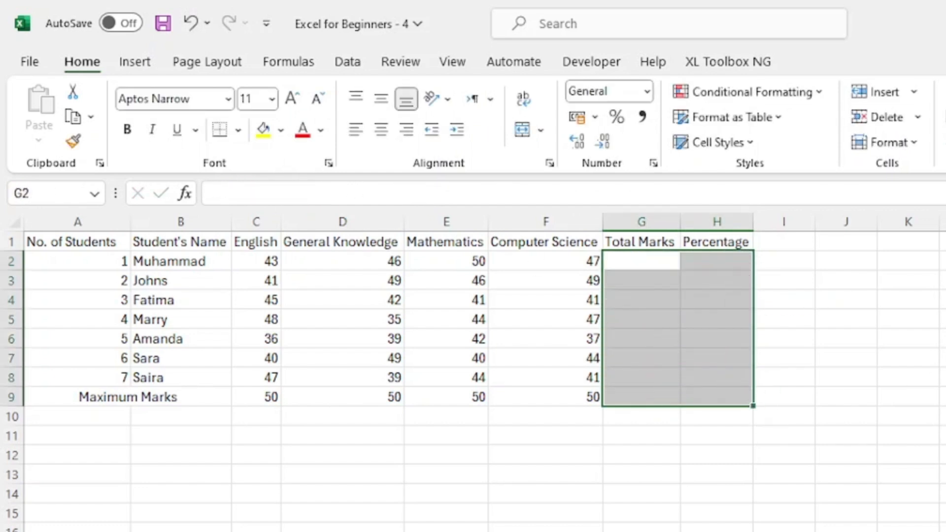
{"action": "left_click", "coordinate": [849, 297]}
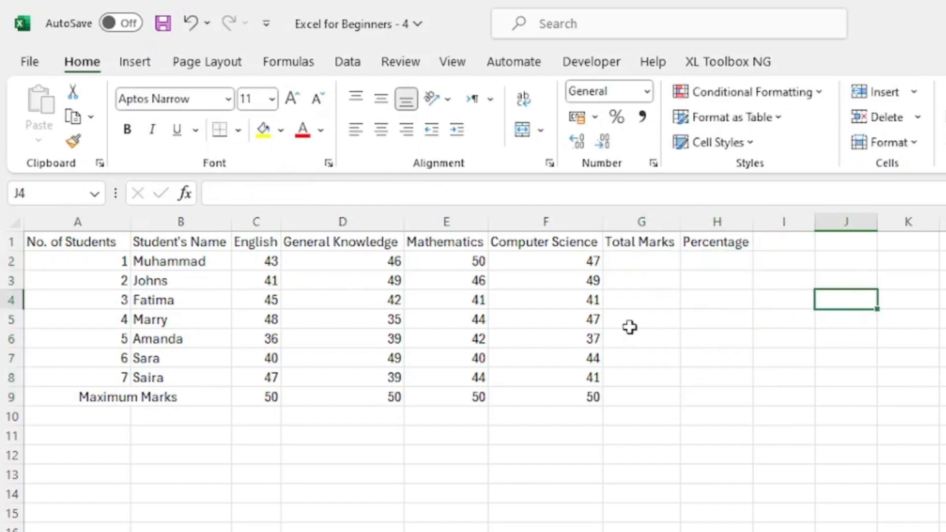
Begin a =sum formula in G2 and browse the suggested functions, returning to SUM
{"action": "left_click", "coordinate": [644, 261]}
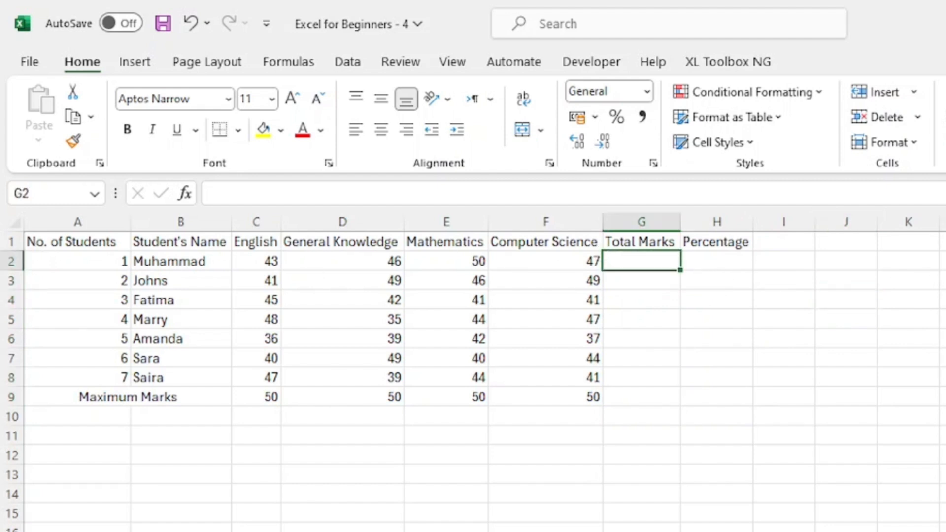
{"action": "type", "text": "="}
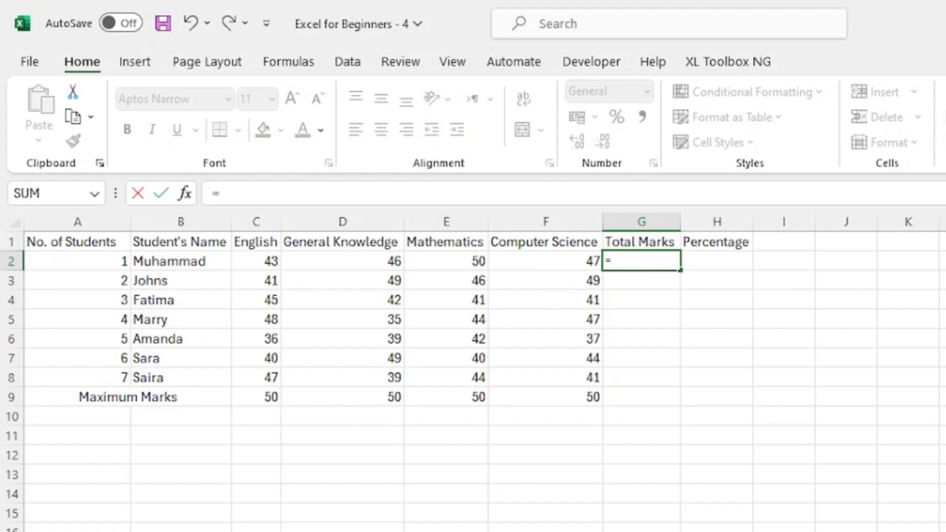
{"action": "type", "text": "sum"}
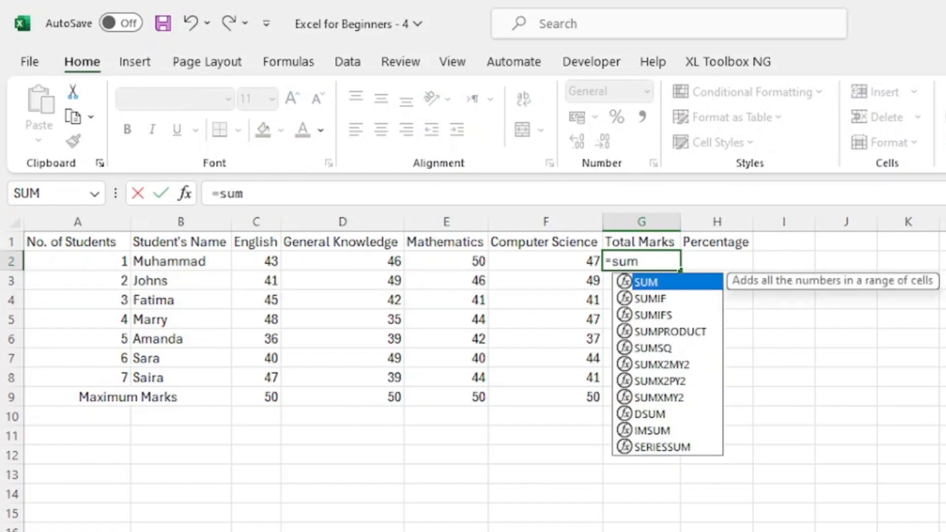
{"action": "key", "text": "Down"}
{"action": "key", "text": "Up"}
{"action": "key", "text": "Down"}
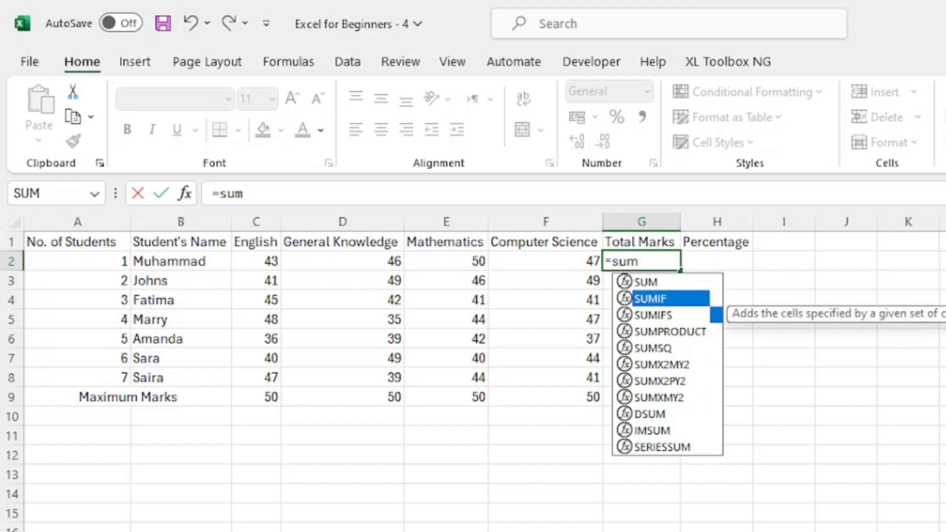
{"action": "key", "text": "Down"}
{"action": "key", "text": "Down"}
{"action": "key", "text": "Down"}
{"action": "key", "text": "Down"}
{"action": "key", "text": "Up"}
{"action": "key", "text": "Up"}
{"action": "key", "text": "Up"}
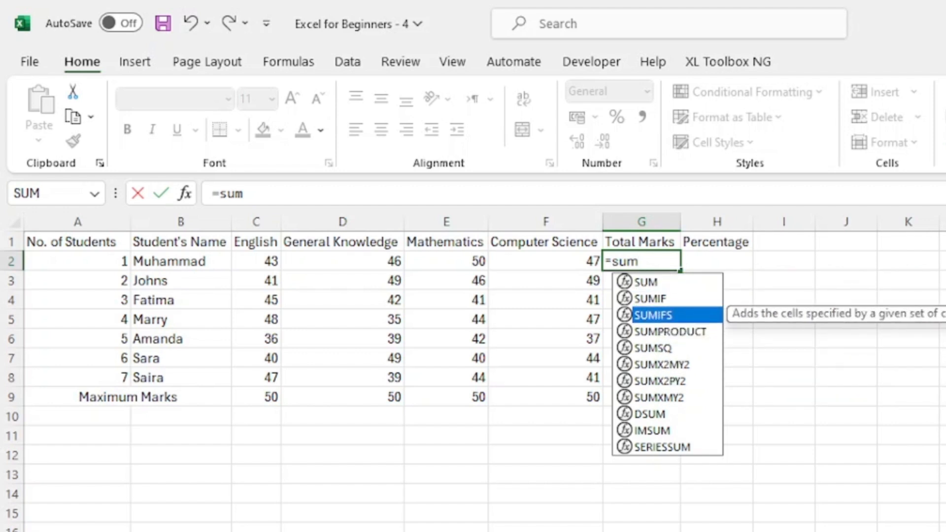
{"action": "key", "text": "Up"}
{"action": "key", "text": "Up"}
{"action": "key", "text": "Down"}
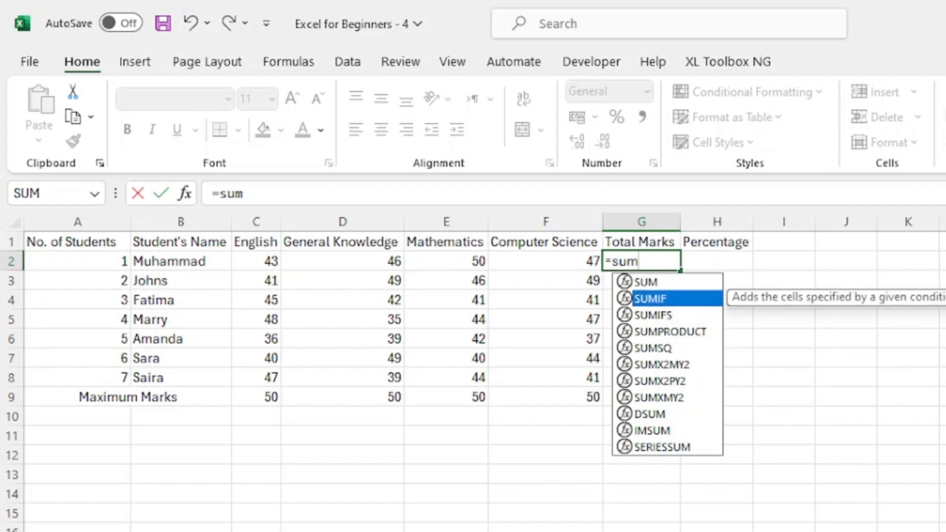
{"action": "key", "text": "Up"}
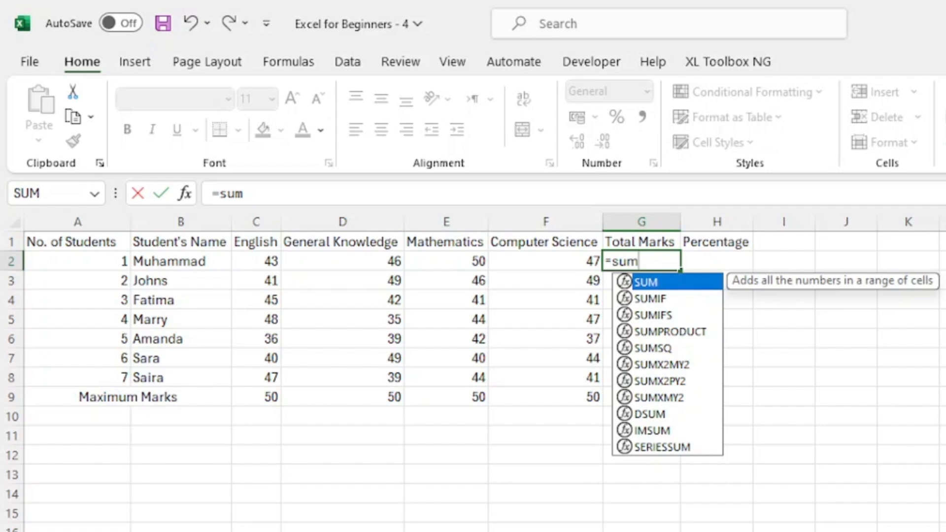
Check the error options for the incomplete =sum entry in G2, and clear the cell
{"action": "key", "text": "Return"}
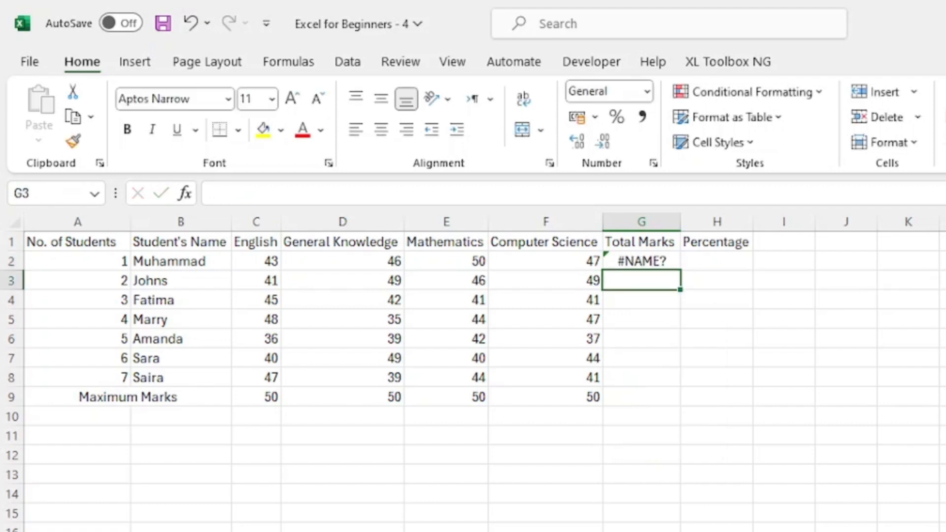
{"action": "left_click", "coordinate": [649, 259]}
{"action": "left_click", "coordinate": [585, 262]}
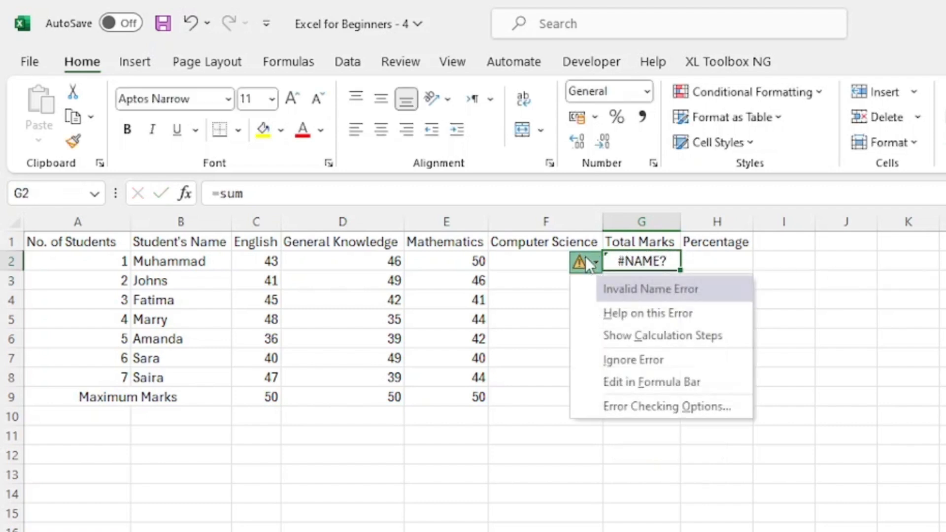
{"action": "left_click", "coordinate": [732, 283]}
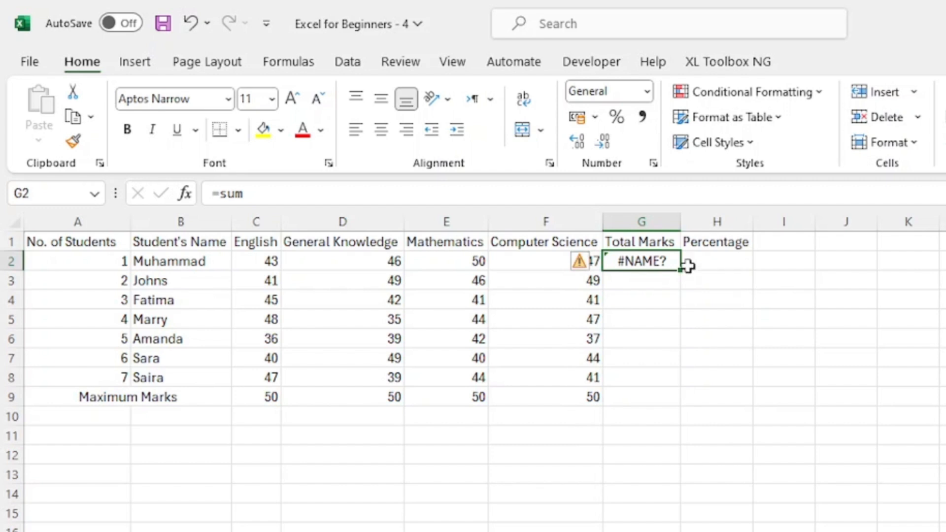
{"action": "key", "text": "Delete"}
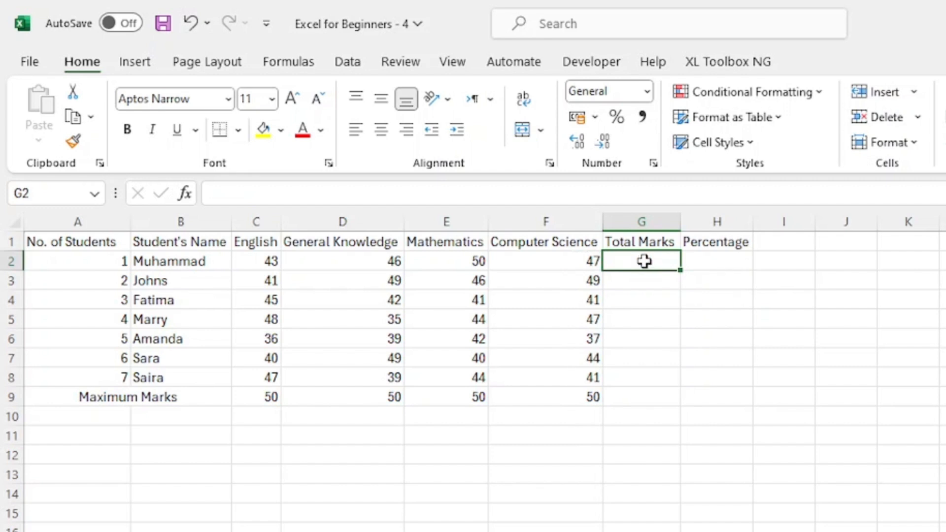
Total the first student's marks in G2 with the suggested SUM function over the range C2:F2
{"action": "double_click", "coordinate": [644, 261]}
{"action": "type", "text": "=sum"}
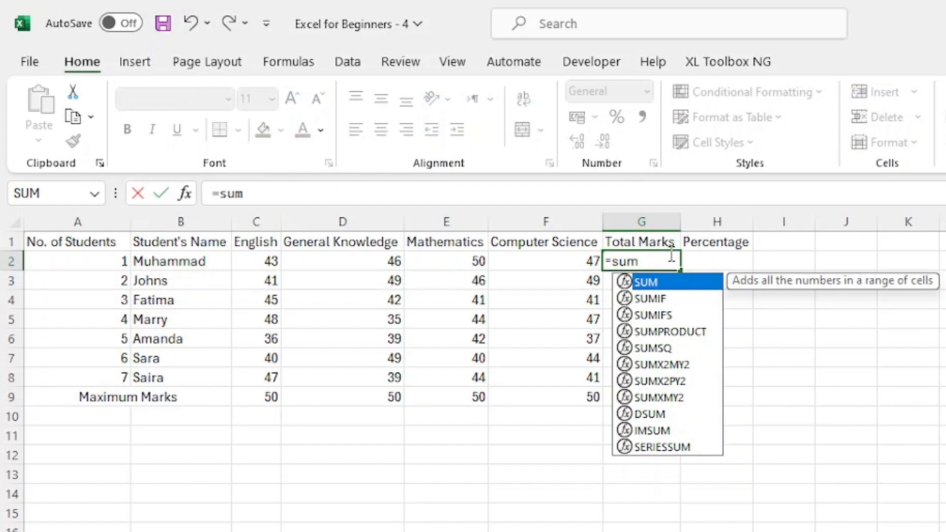
{"action": "key", "text": "Down"}
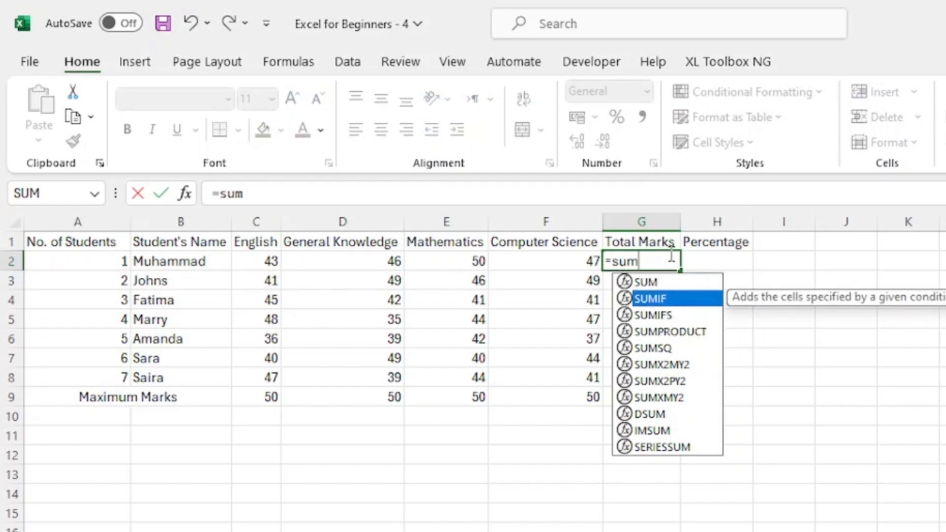
{"action": "key", "text": "Up"}
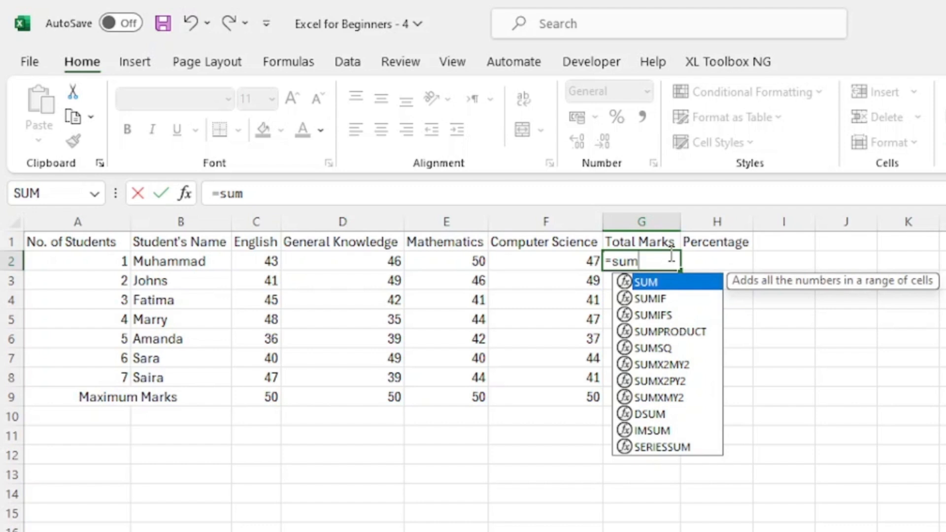
{"action": "key", "text": "Tab"}
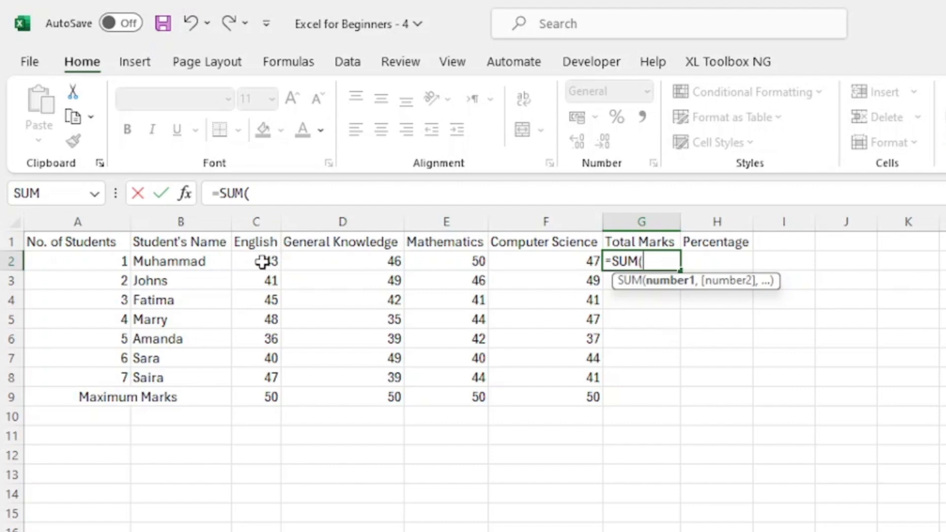
{"action": "left_click_drag", "start_coordinate": [262, 262], "coordinate": [528, 262]}
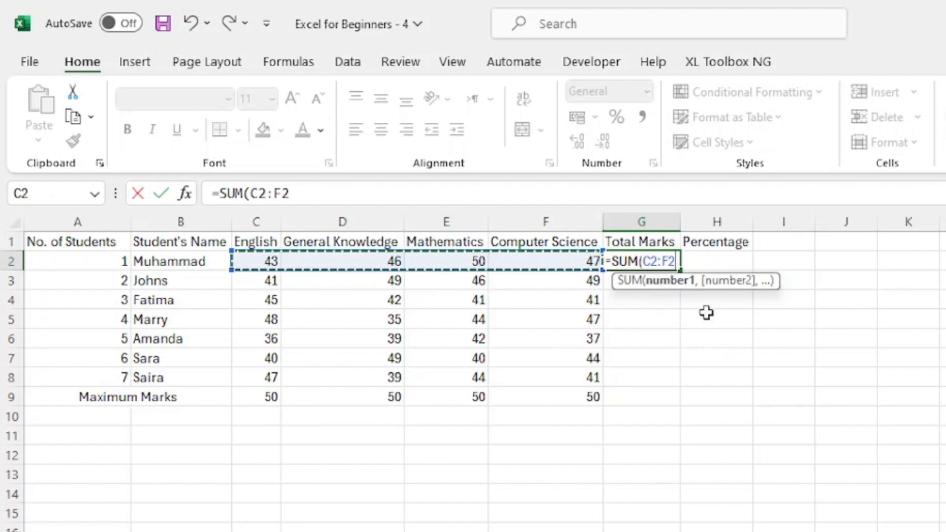
{"action": "key", "text": "Return"}
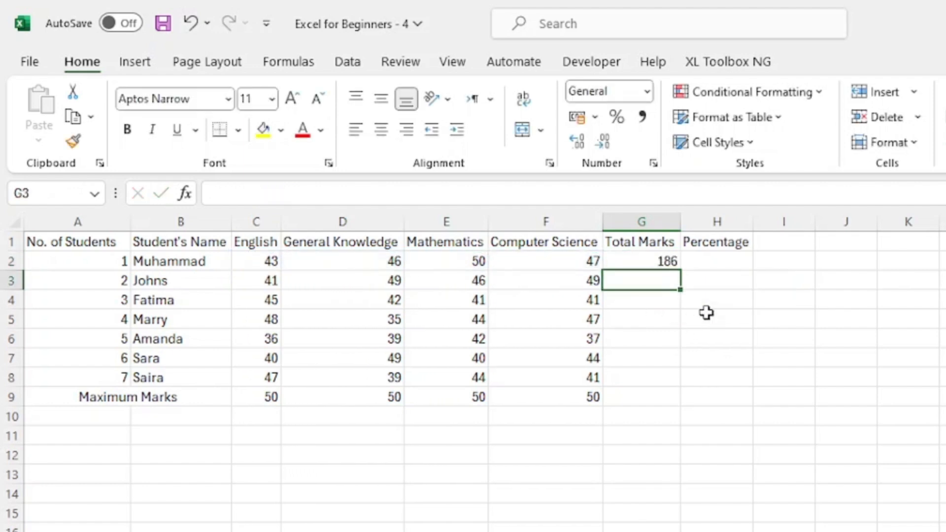
Re-enter the first student's total in G2 as a SUM formula with the range C2:F2 written out by hand
{"action": "left_click", "coordinate": [643, 261]}
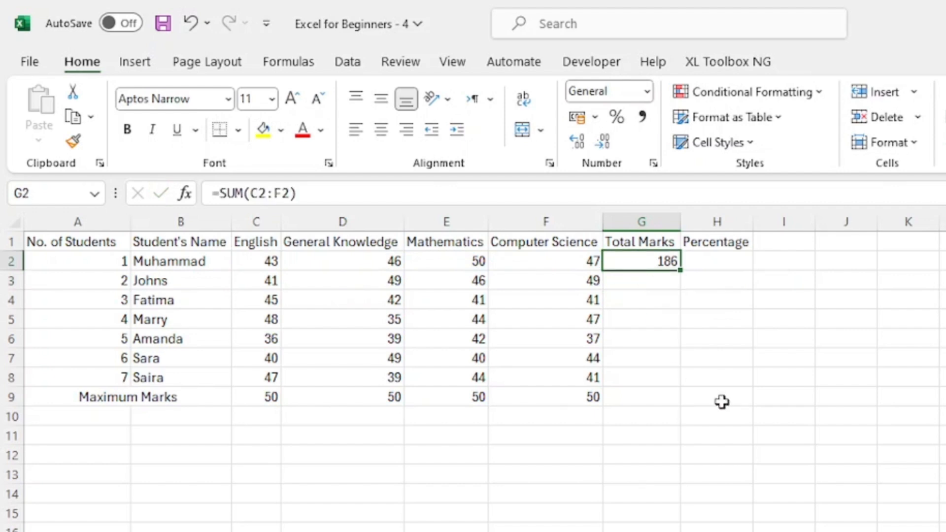
{"action": "type", "text": "=sum"}
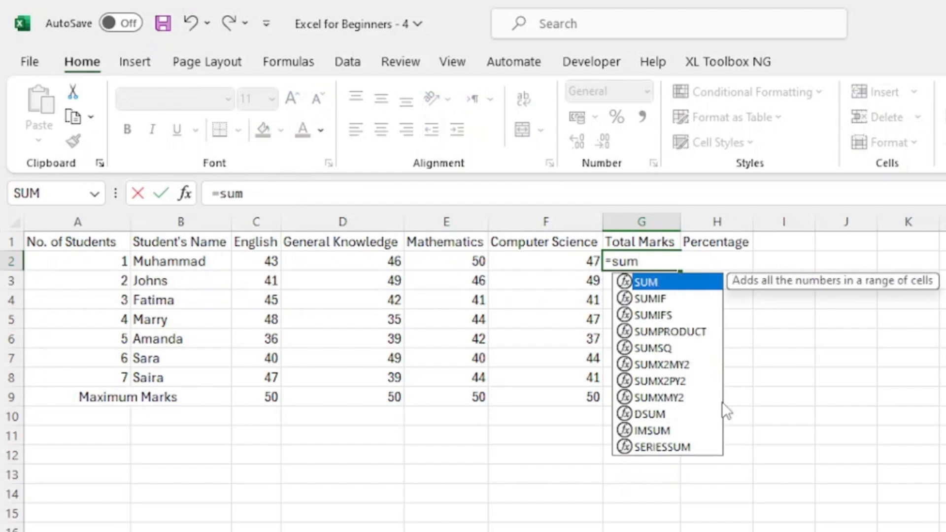
{"action": "key", "text": "Tab"}
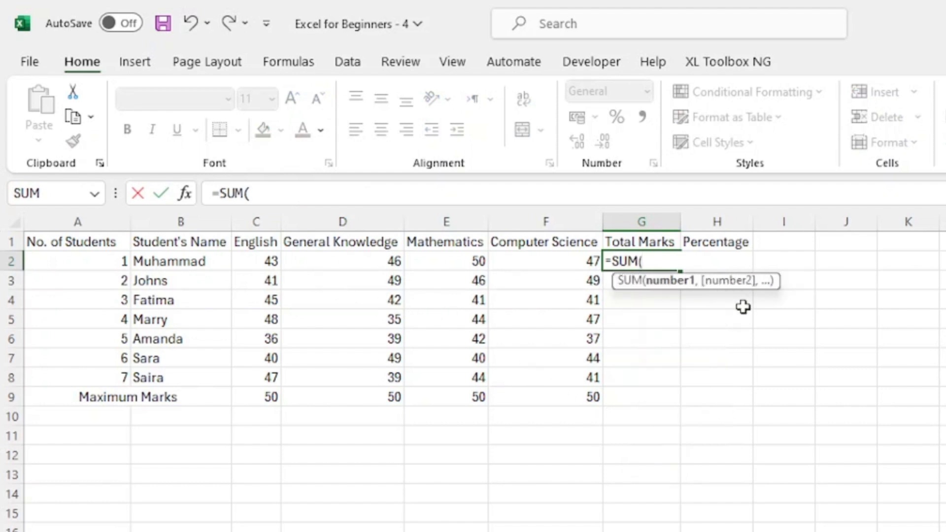
{"action": "type", "text": "c2"}
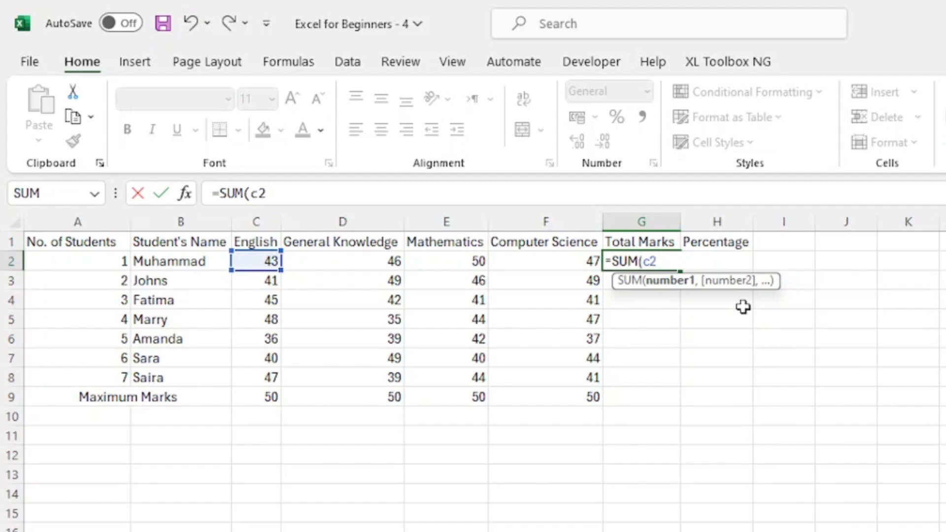
{"action": "type", "text": ":f2"}
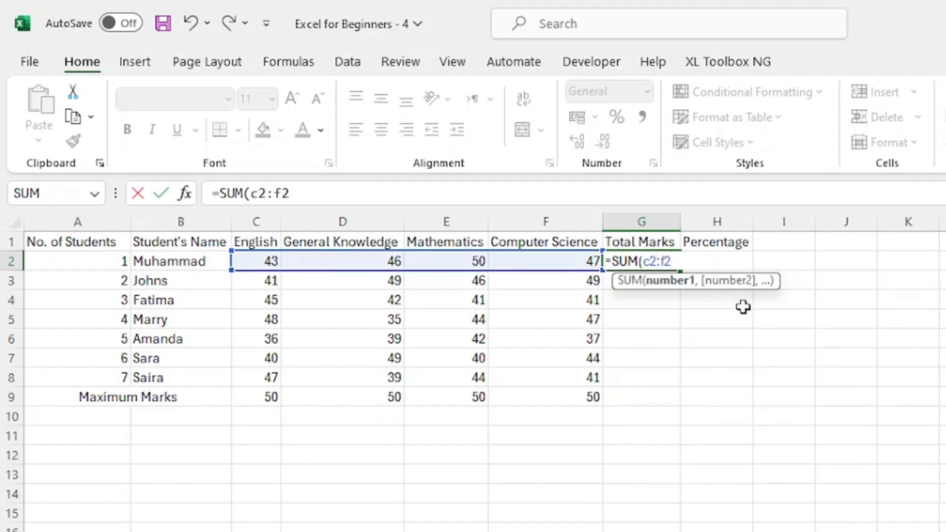
{"action": "key", "text": "Return"}
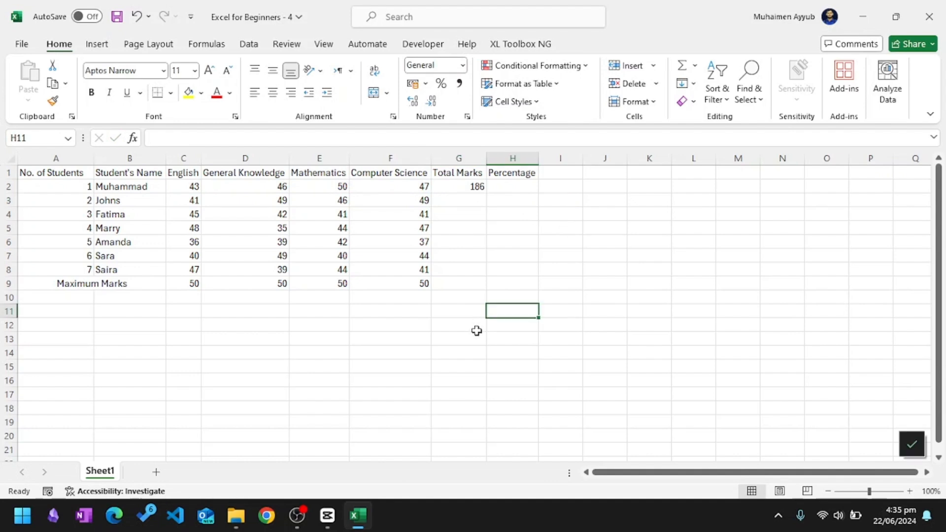
Total the second student's marks in G3 with AutoSum over the range C3:F3
{"action": "left_click", "coordinate": [472, 247]}
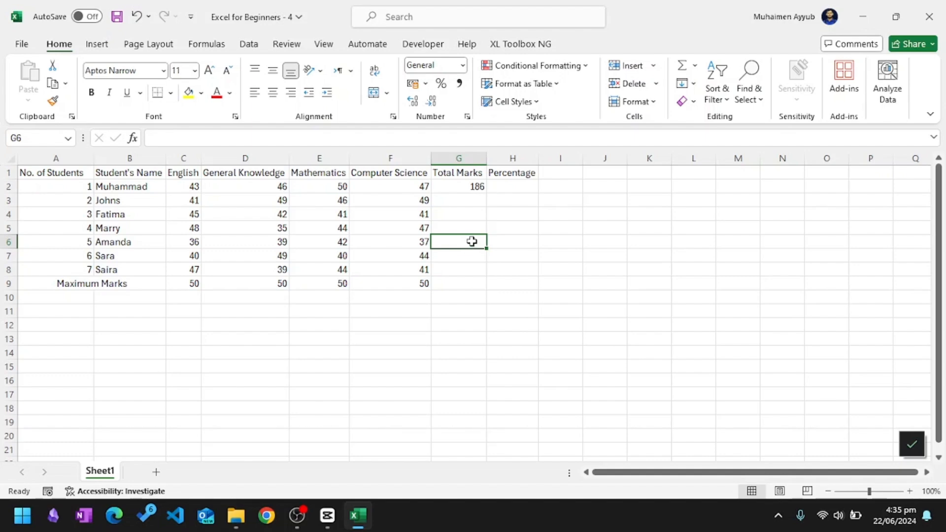
{"action": "left_click", "coordinate": [463, 201]}
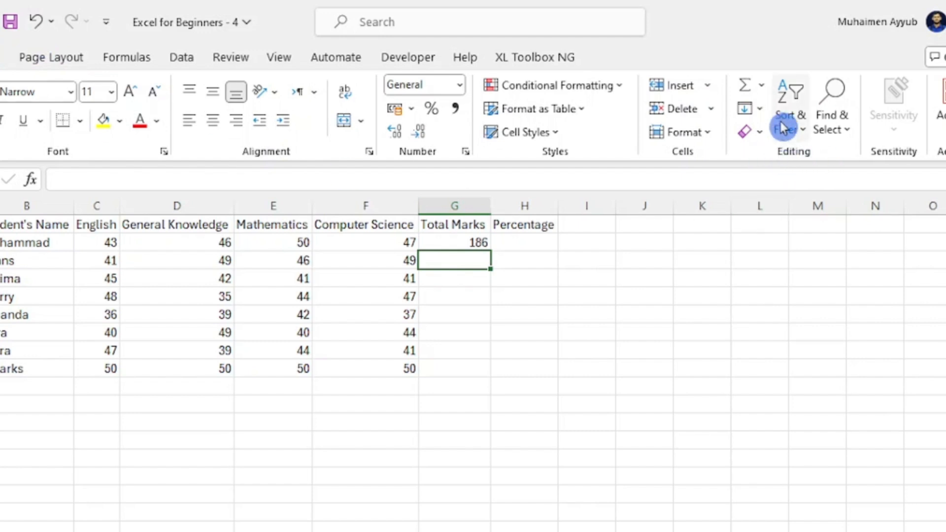
{"action": "left_click", "coordinate": [747, 82]}
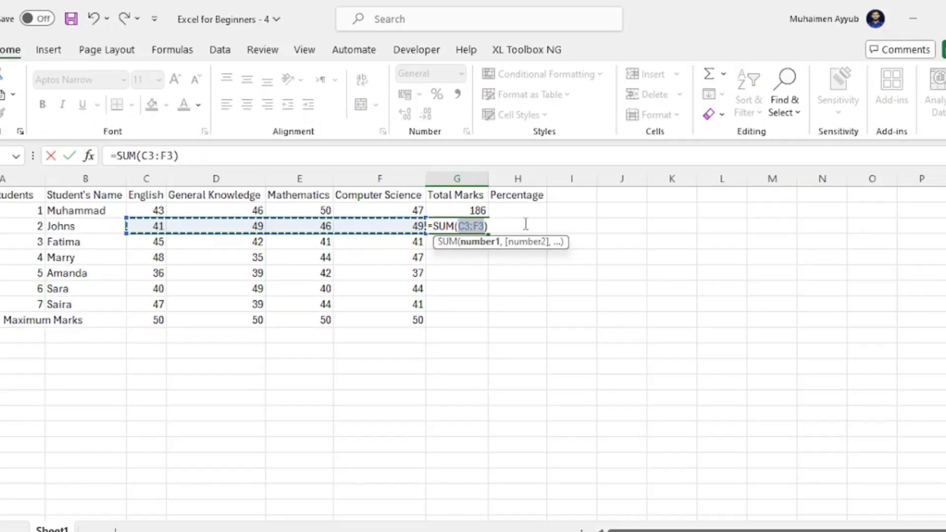
{"action": "key", "text": "Return"}
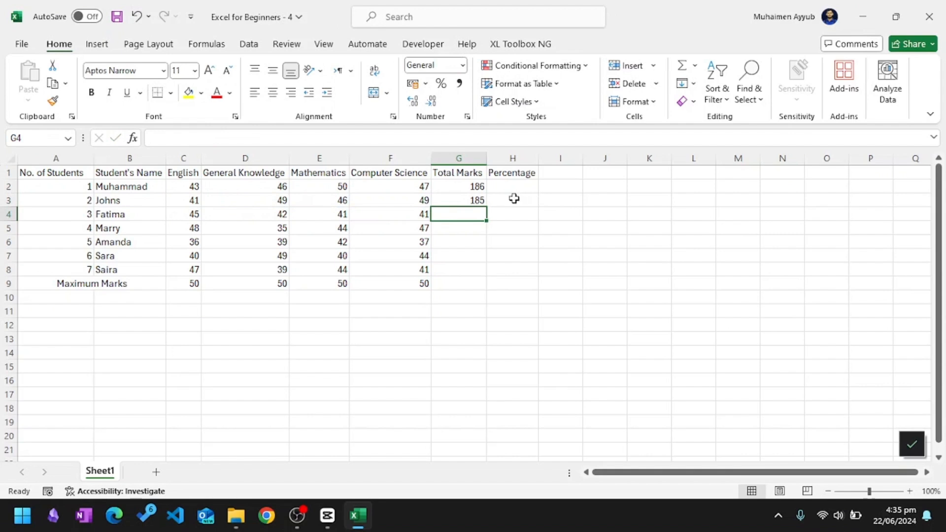
Check the AutoSum options and compare the SUM formulas in G2 and G3, highlighting the one in G3
{"action": "left_click", "coordinate": [694, 69]}
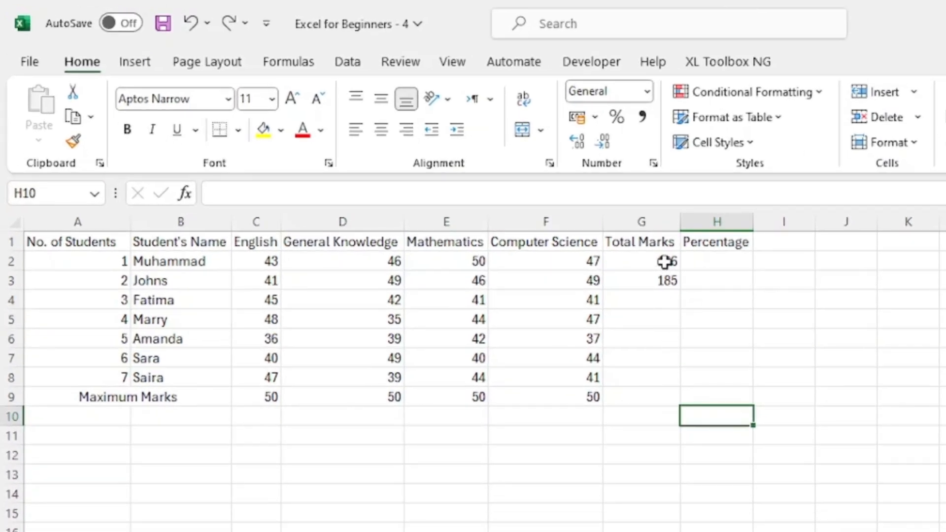
{"action": "left_click", "coordinate": [475, 187]}
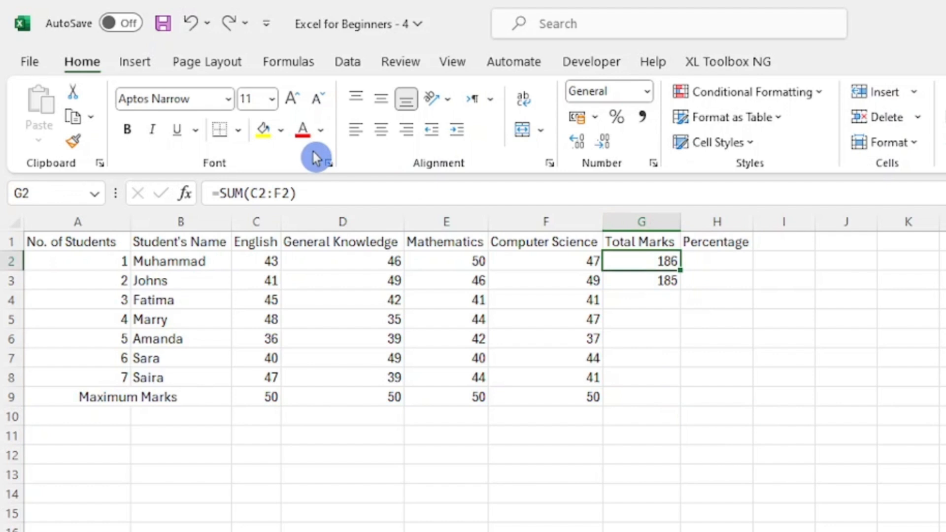
{"action": "left_click", "coordinate": [307, 187]}
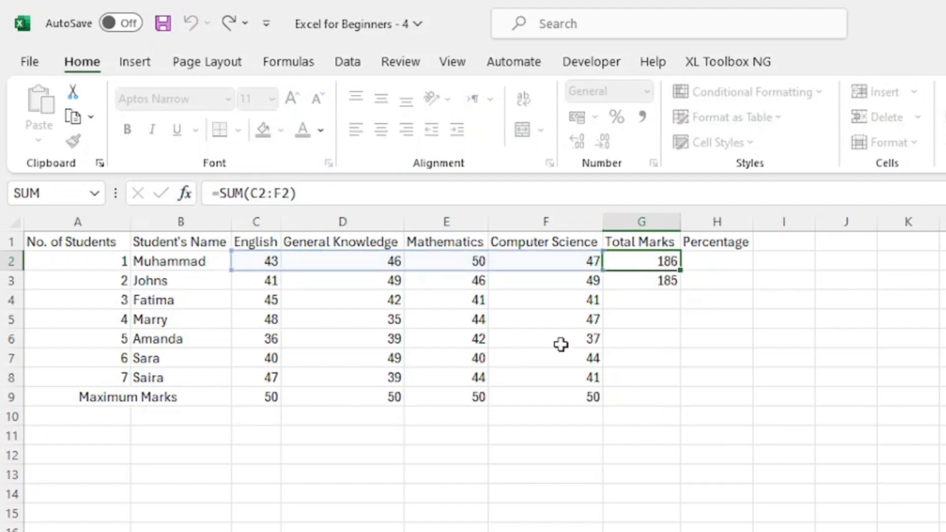
{"action": "key", "text": "Escape"}
{"action": "left_click", "coordinate": [656, 280]}
{"action": "left_click_drag", "start_coordinate": [298, 193], "coordinate": [221, 195]}
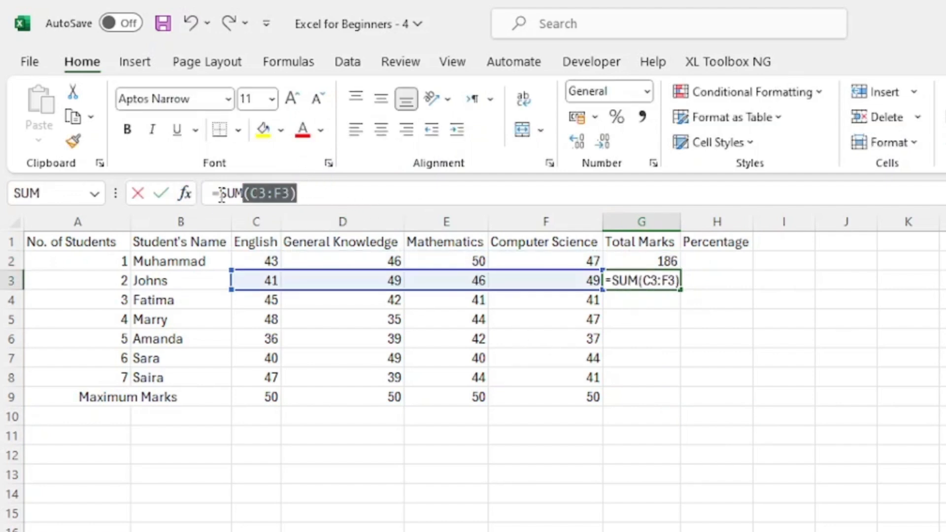
Fill the total marks formula from G3 down through G9
{"action": "key", "text": "Escape"}
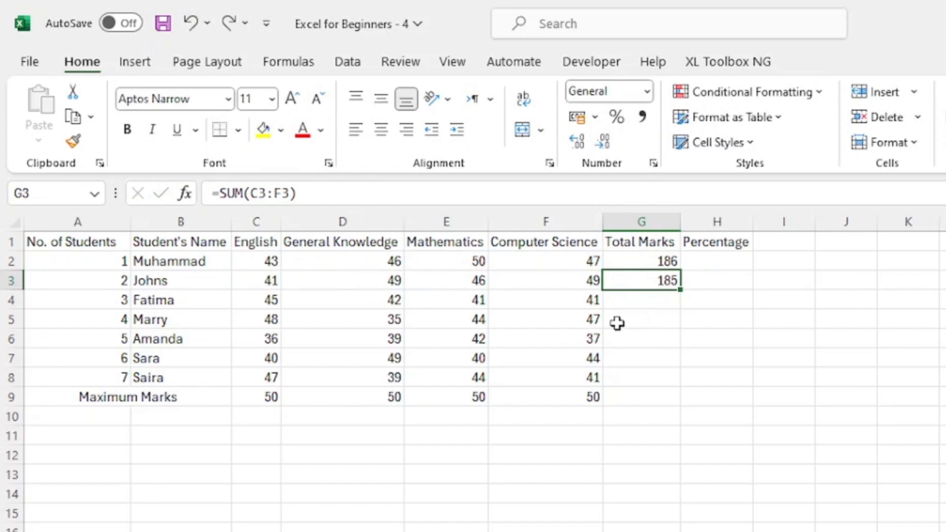
{"action": "left_click", "coordinate": [642, 315]}
{"action": "left_click", "coordinate": [650, 282]}
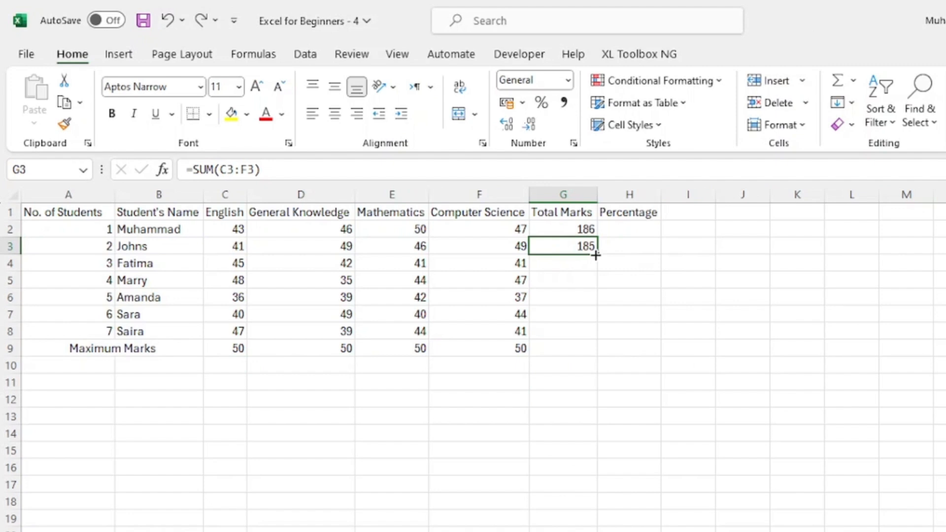
{"action": "left_click_drag", "start_coordinate": [684, 291], "coordinate": [683, 406]}
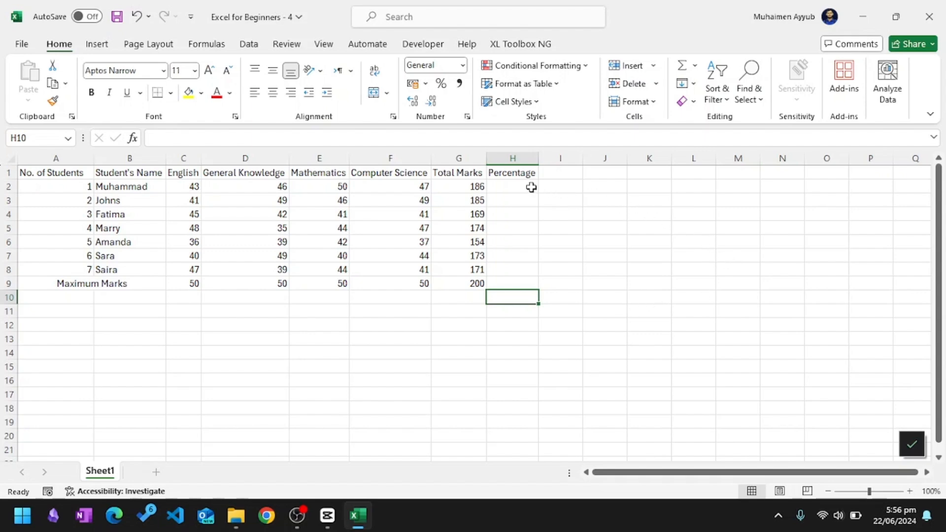
Enter the formula =G2/G9 in H2 to divide the first student's total by the maximum marks
{"action": "left_click", "coordinate": [531, 187]}
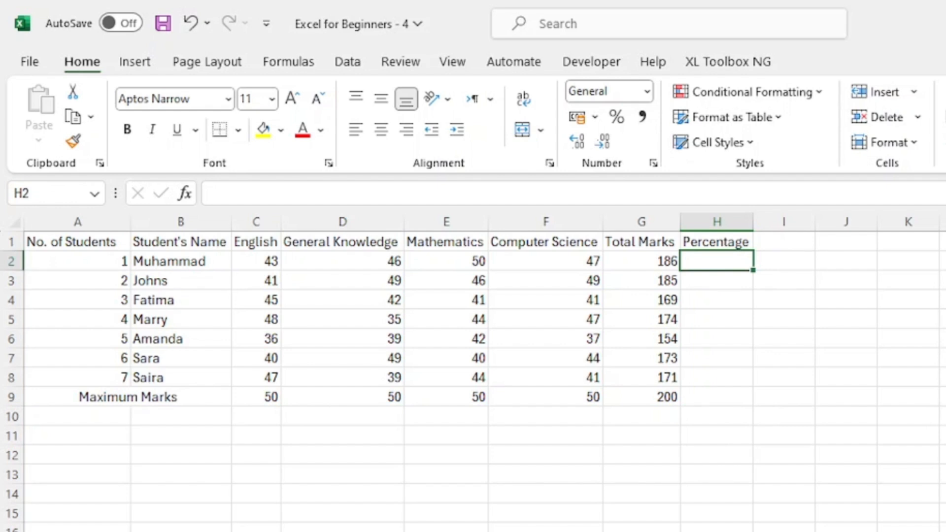
{"action": "type", "text": "="}
{"action": "left_click", "coordinate": [638, 262]}
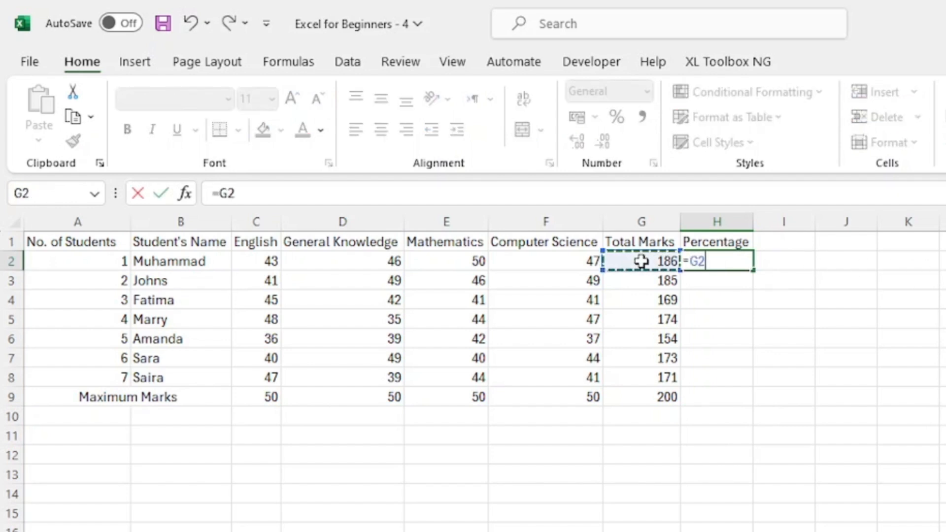
{"action": "type", "text": "/"}
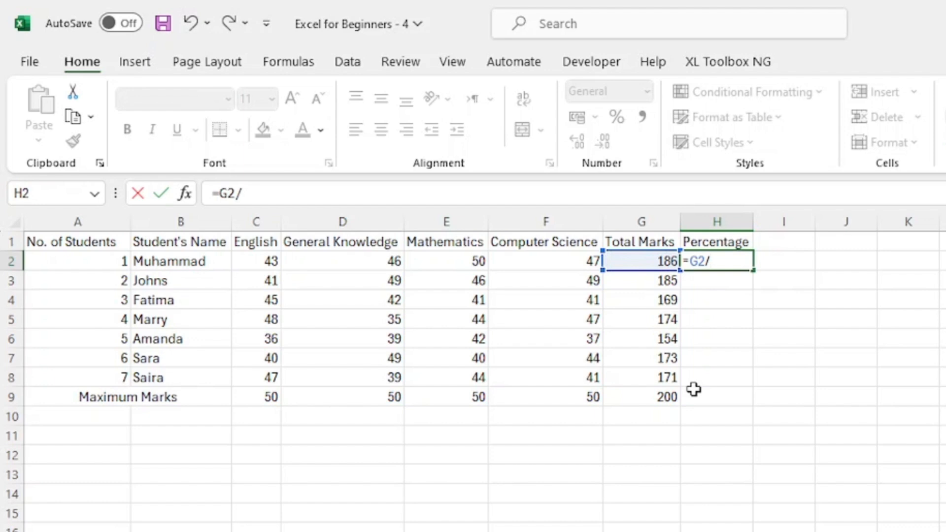
{"action": "left_click", "coordinate": [650, 396]}
{"action": "key", "text": "Return"}
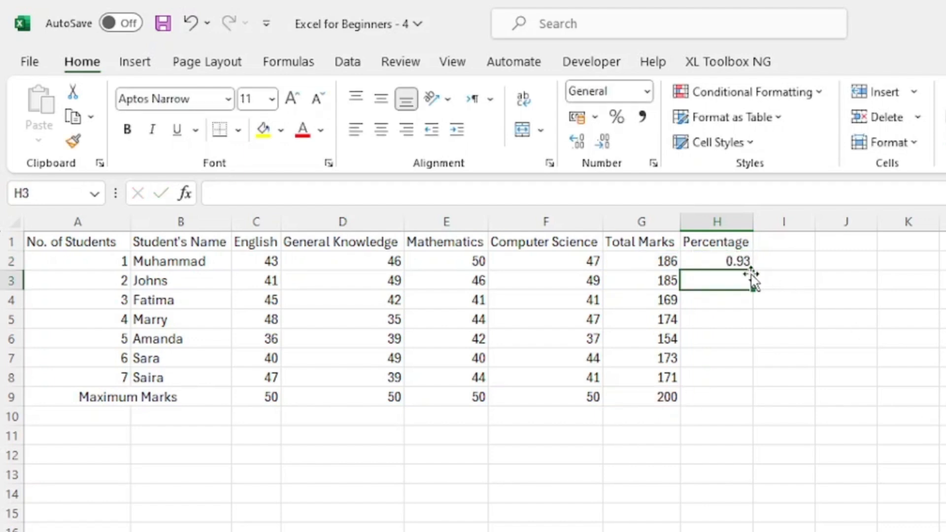
Try filling the percentage formula from H2 down through H8, and undo the fill
{"action": "left_click", "coordinate": [728, 261]}
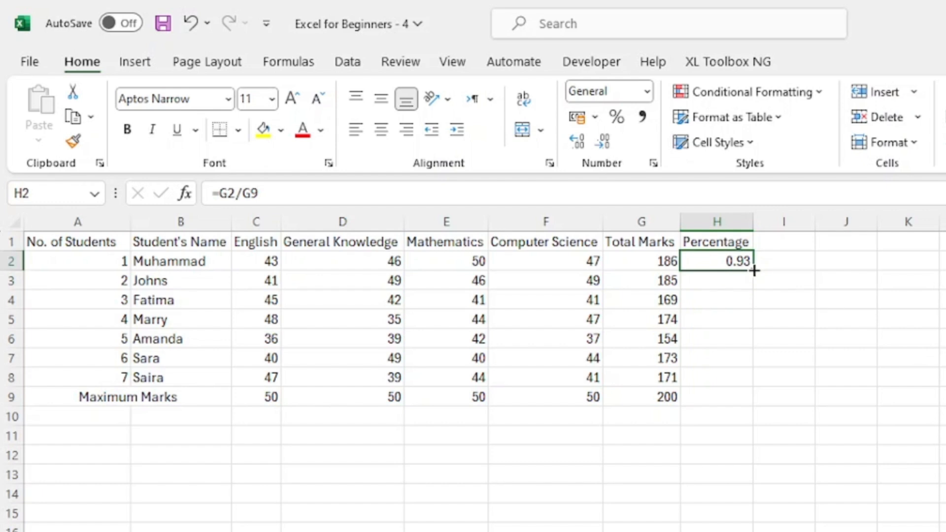
{"action": "left_click_drag", "start_coordinate": [754, 270], "coordinate": [732, 389]}
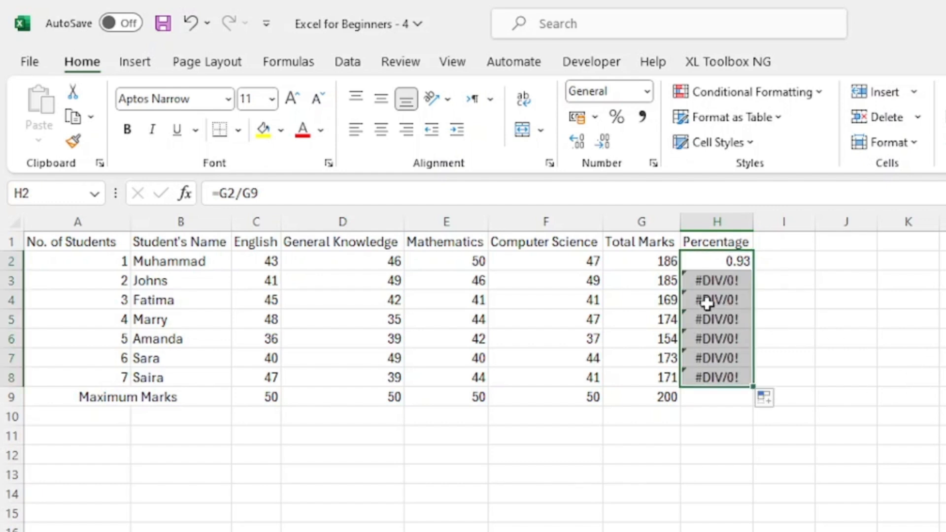
{"action": "key", "text": "ctrl+z"}
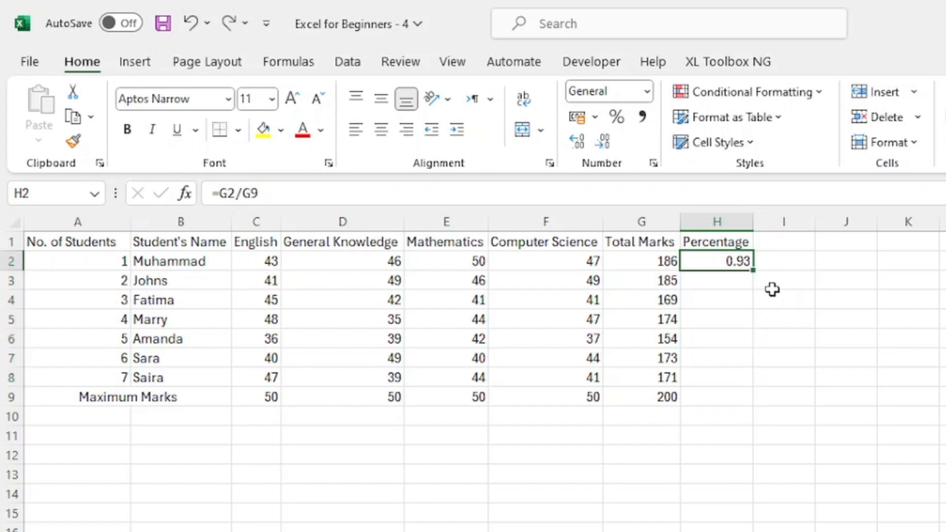
Make the maximum marks reference absolute in H2, so the formula reads =G2/$G$9
{"action": "double_click", "coordinate": [737, 262]}
{"action": "key", "text": "Left"}
{"action": "key", "text": "Left"}
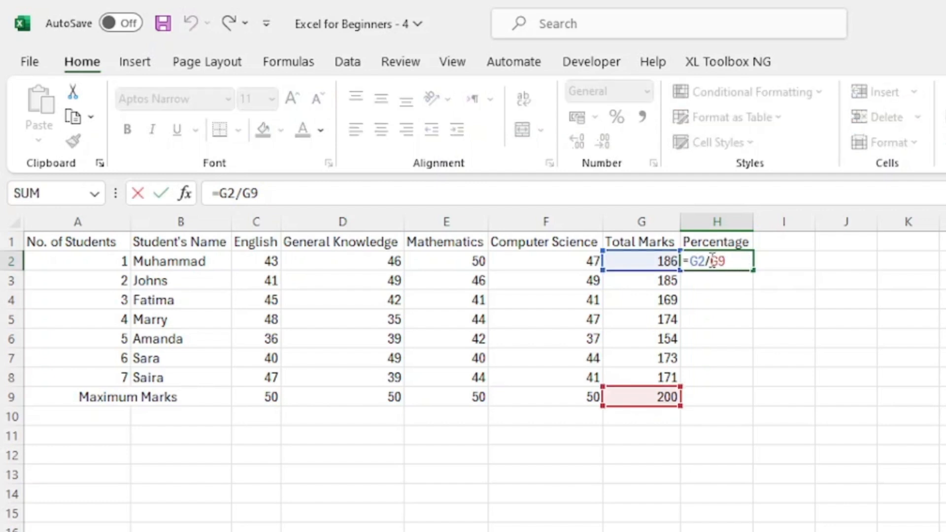
{"action": "type", "text": "$"}
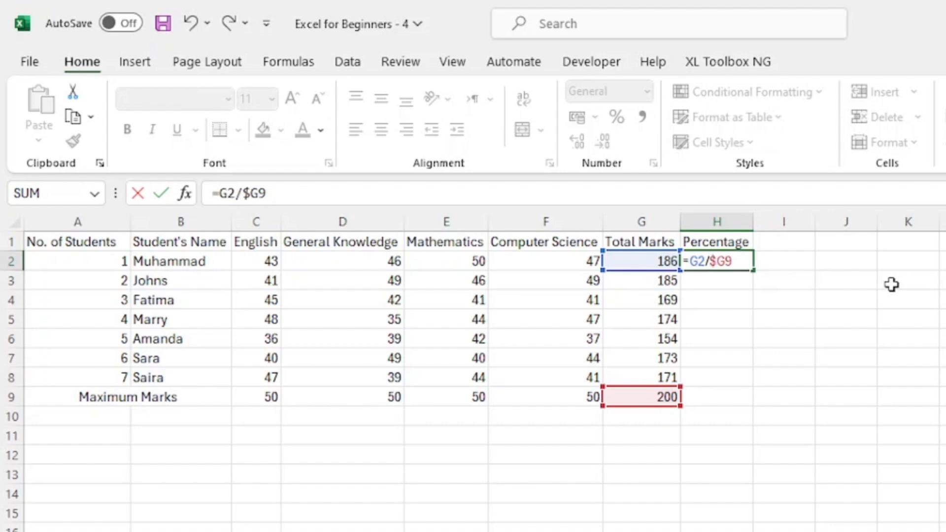
{"action": "key", "text": "Right"}
{"action": "key", "text": "Return"}
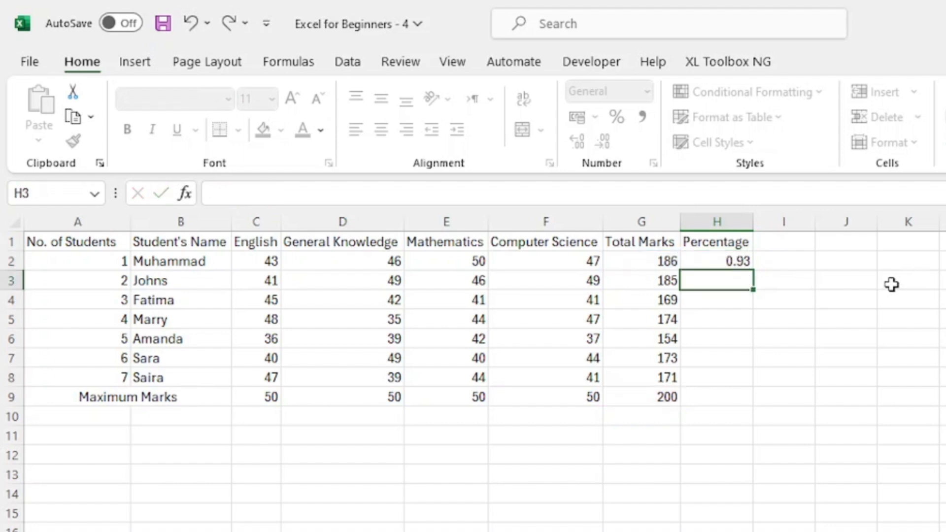
{"action": "left_click", "coordinate": [721, 263]}
{"action": "double_click", "coordinate": [724, 263]}
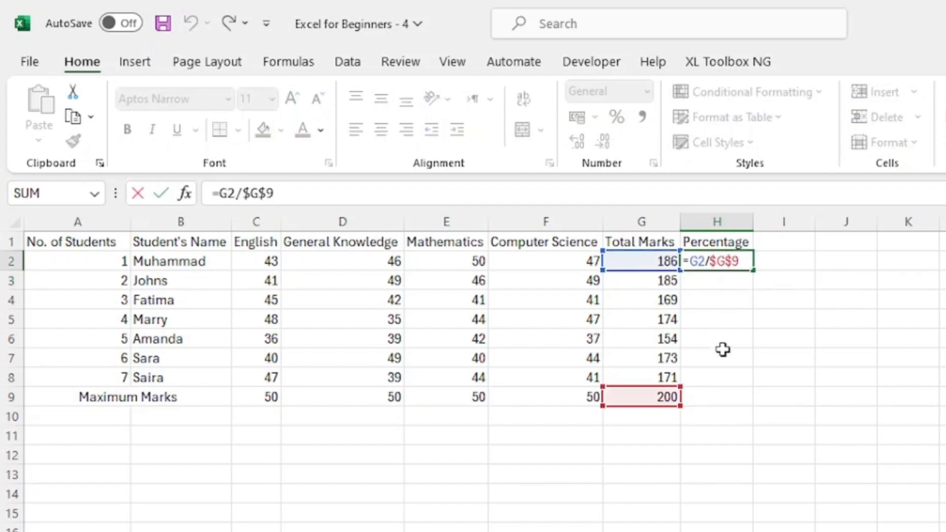
{"action": "left_click", "coordinate": [729, 301]}
Fill the percentage formula from H2 down through H8 and format the range as percentages
{"action": "left_click", "coordinate": [740, 262]}
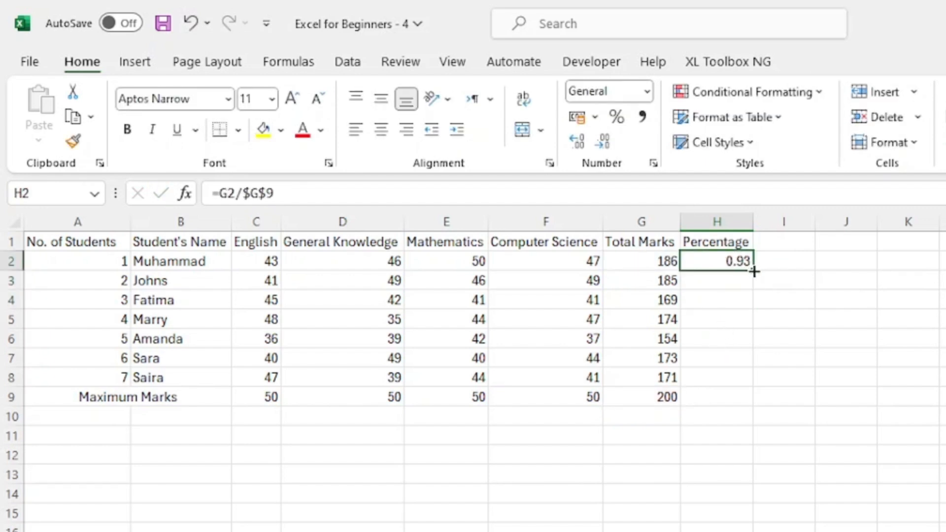
{"action": "left_click_drag", "start_coordinate": [754, 271], "coordinate": [673, 378]}
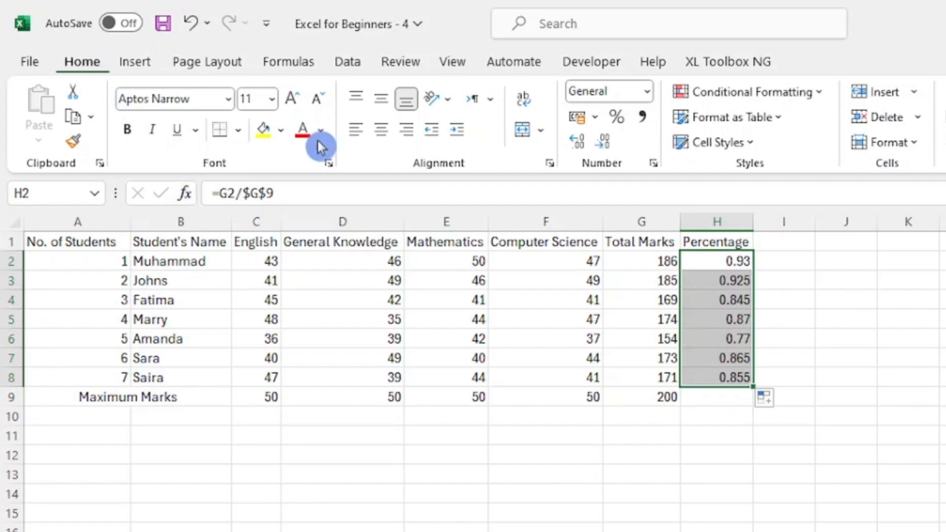
{"action": "left_click", "coordinate": [618, 120]}
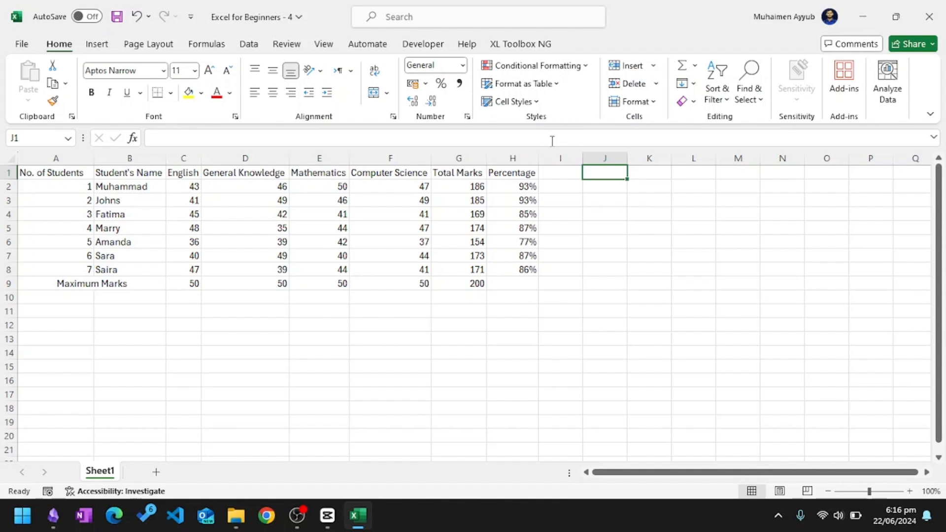
{"action": "left_click", "coordinate": [555, 158]}
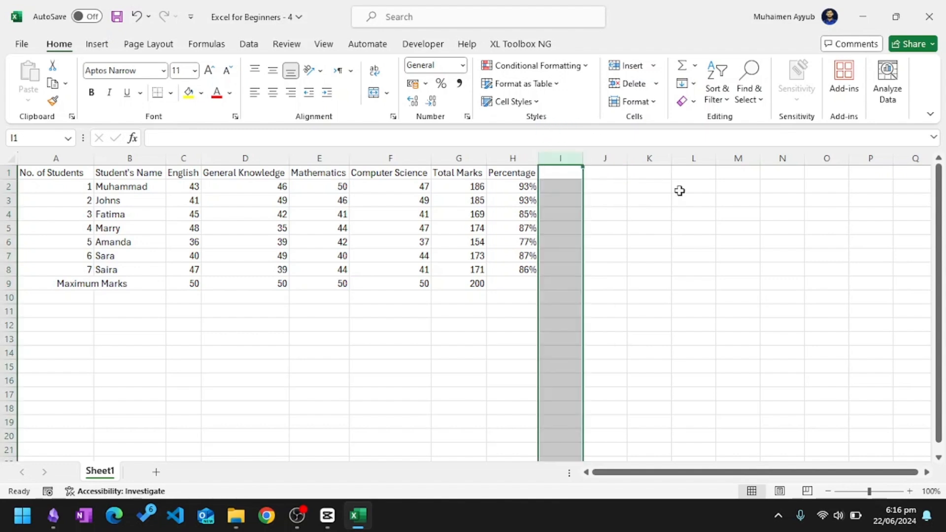
{"action": "left_click", "coordinate": [611, 182]}
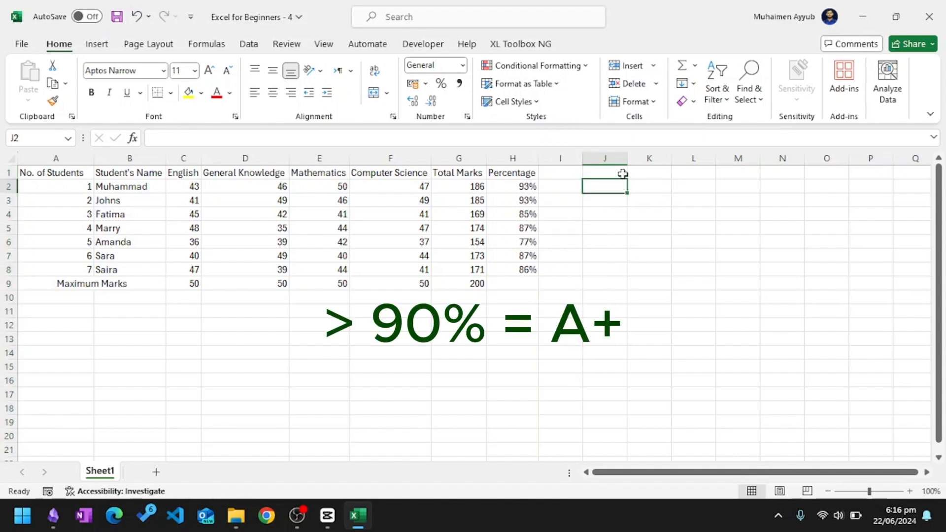
{"action": "left_click", "coordinate": [622, 174]}
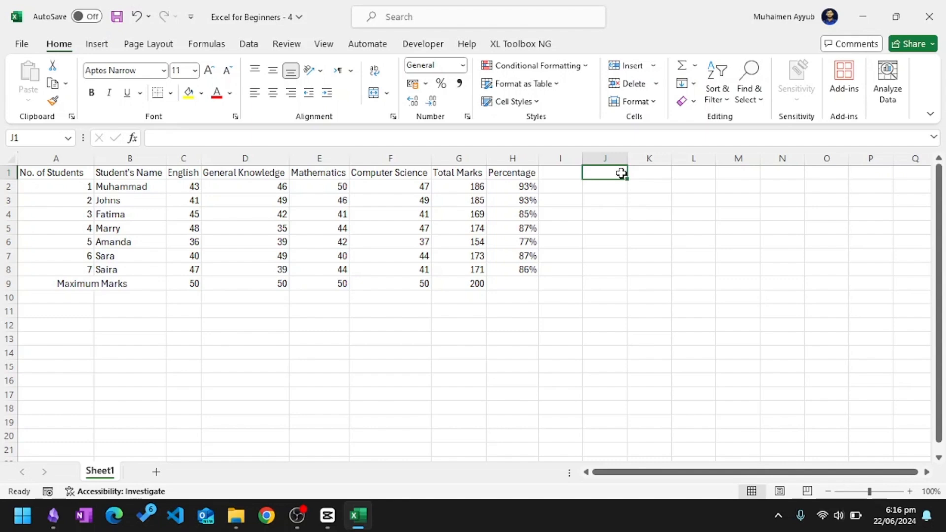
Add the column heading "Grades" in I1
{"action": "left_click", "coordinate": [562, 173]}
{"action": "key", "text": "F2"}
{"action": "type", "text": "Grades"}
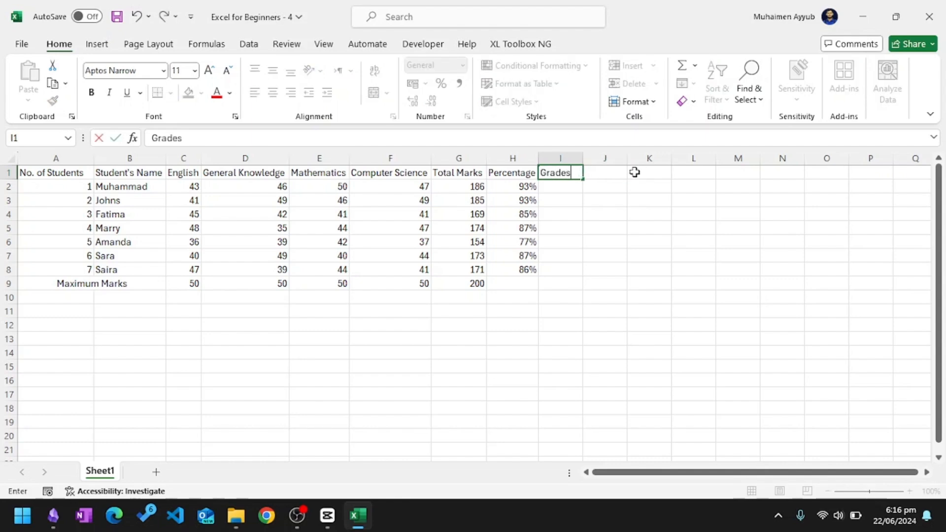
{"action": "key", "text": "Return"}
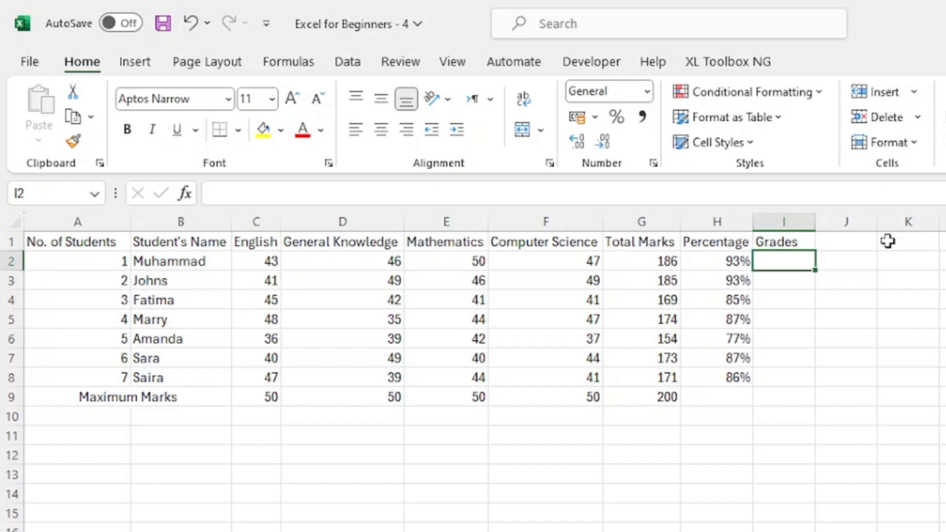
Begin an IF formula in I2 that returns "A+" when H2 is greater than 90%
{"action": "type", "text": "="}
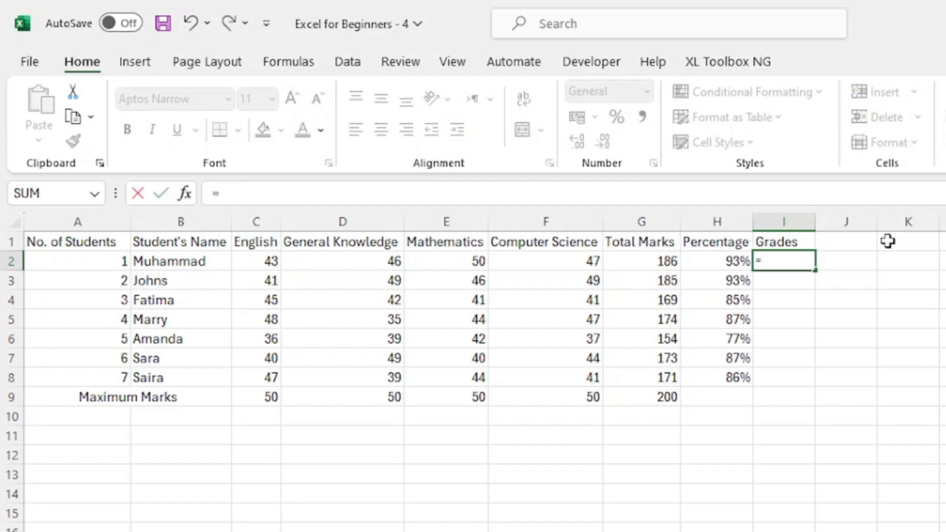
{"action": "type", "text": "IF("}
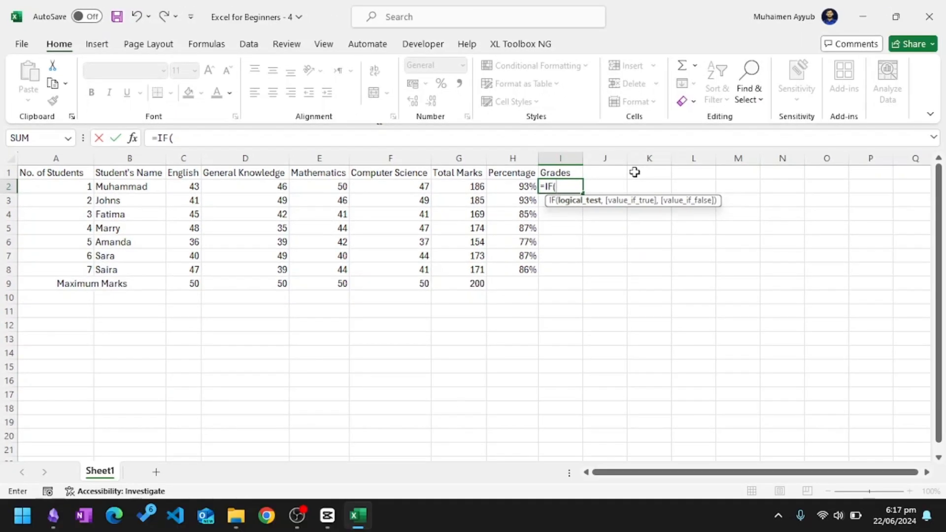
{"action": "type", "text": "h2"}
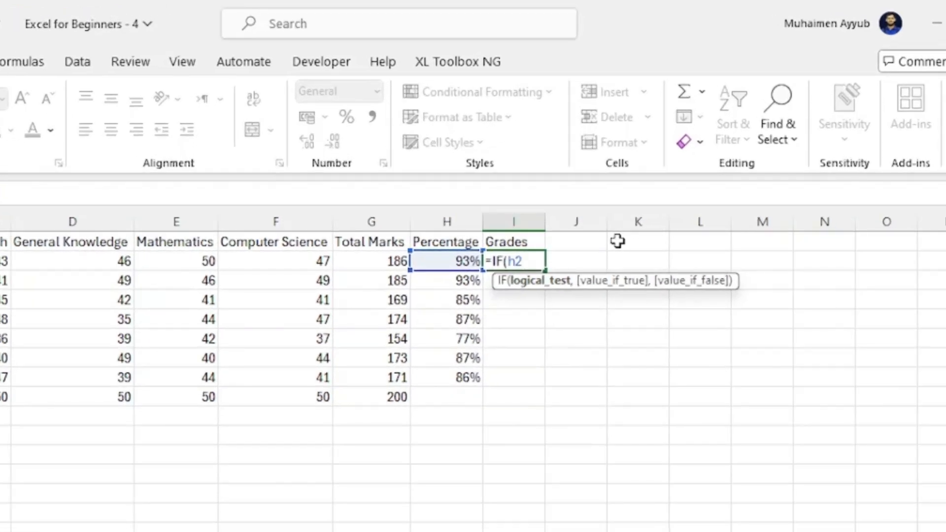
{"action": "type", "text": ">90%,"}
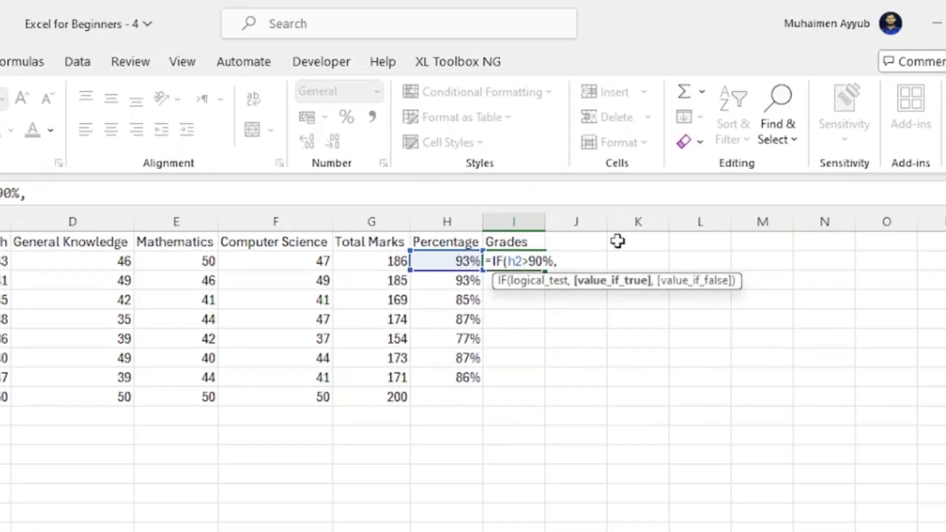
{"action": "type", "text": " \"A+\", "}
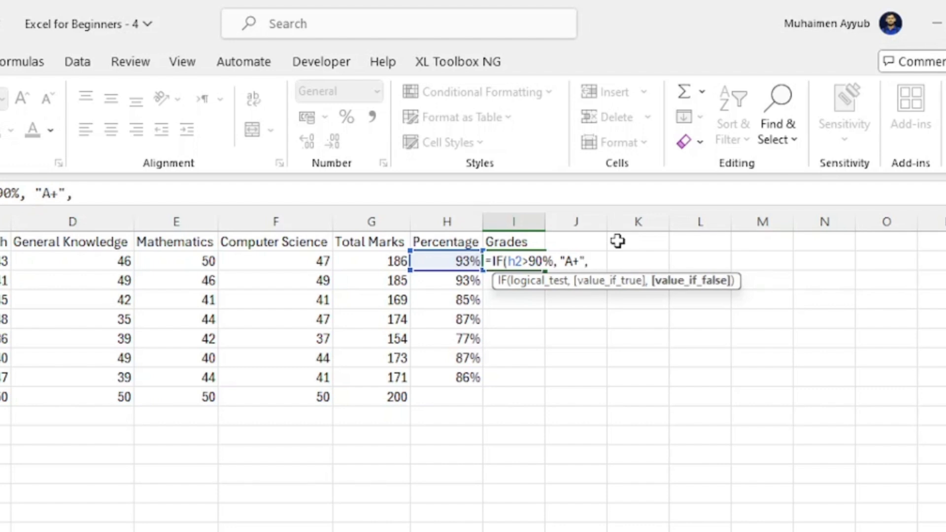
Nest a second IF in the I2 formula that returns "A" when H2 is greater than 80%
{"action": "type", "text": "if"}
{"action": "key", "text": "Tab"}
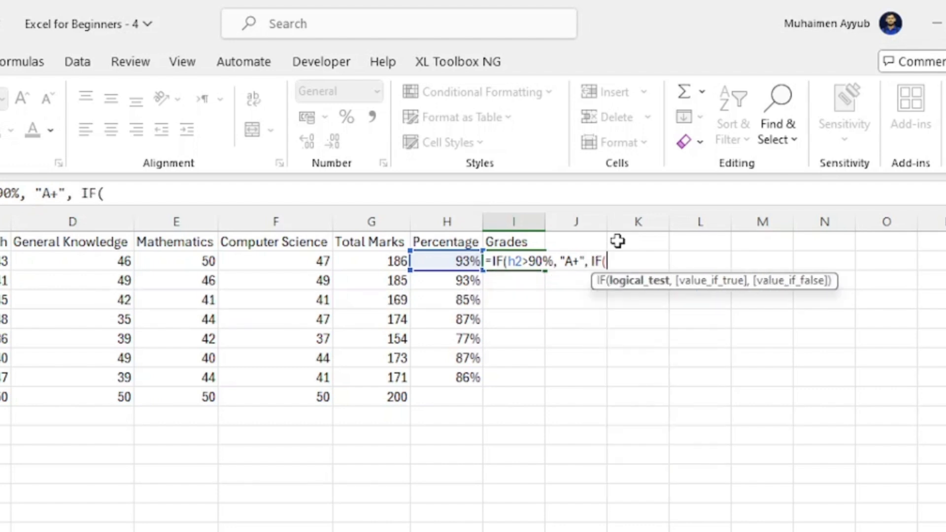
{"action": "type", "text": "h2>"}
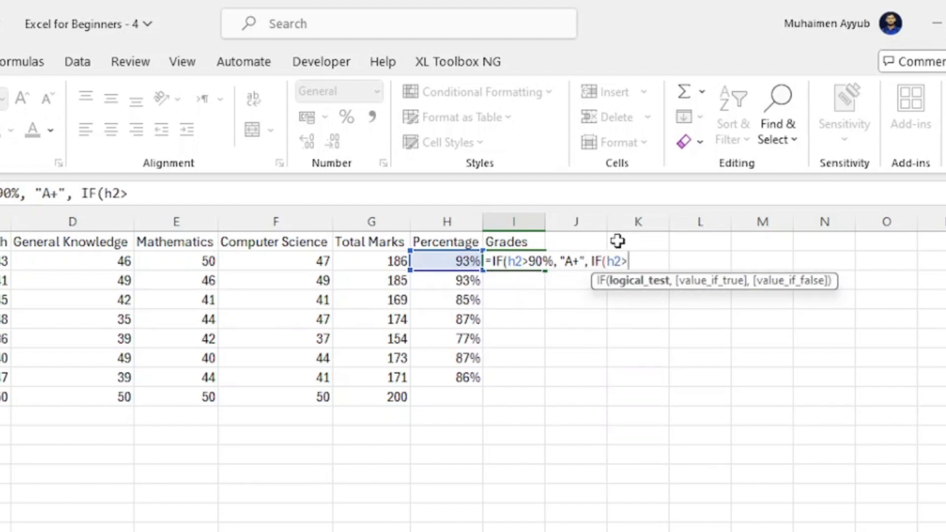
{"action": "type", "text": "80%, \"A\""}
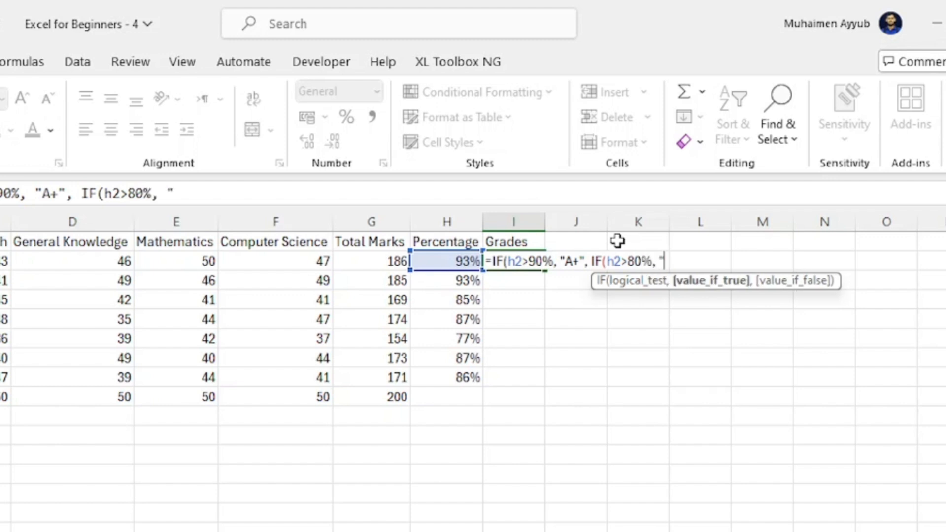
{"action": "type", "text": ", "}
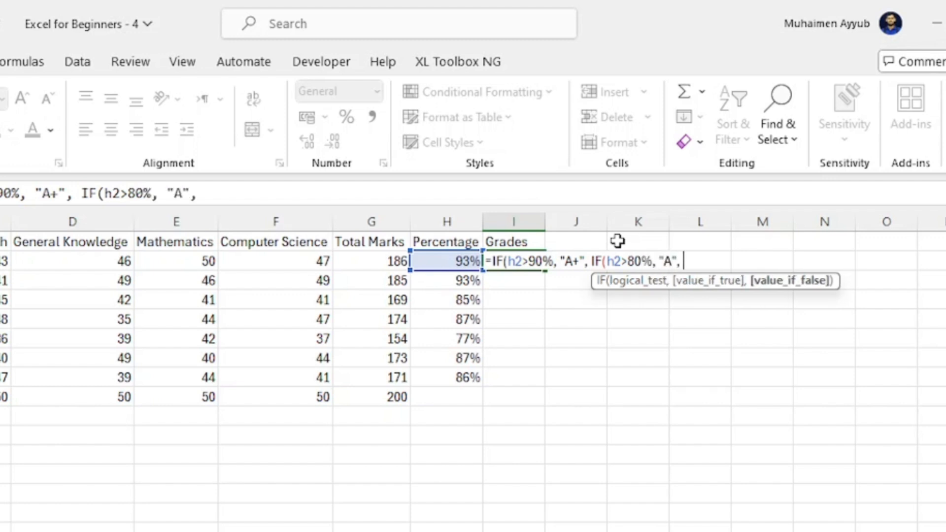
Nest a third IF in the I2 formula that returns "B" when H2 is greater than 70%, and complete the formula
{"action": "type", "text": "if"}
{"action": "key", "text": "Tab"}
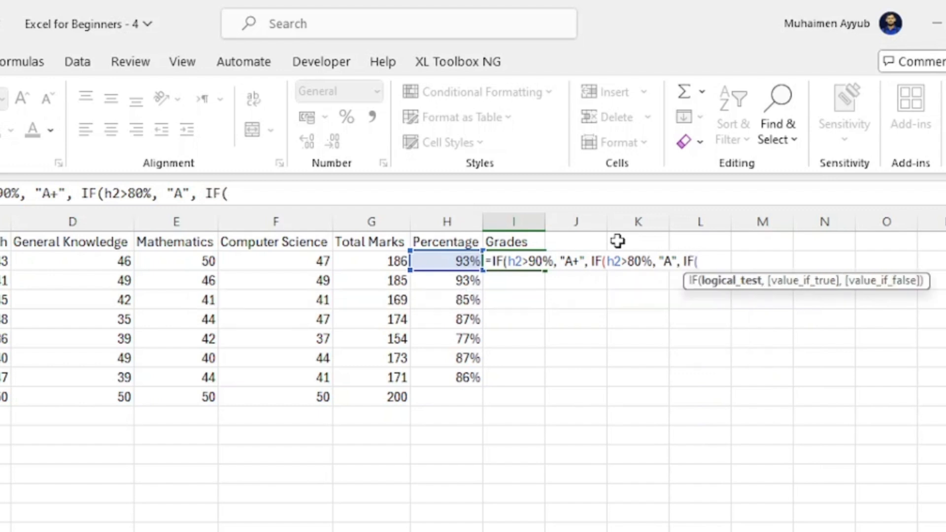
{"action": "type", "text": "h2>"}
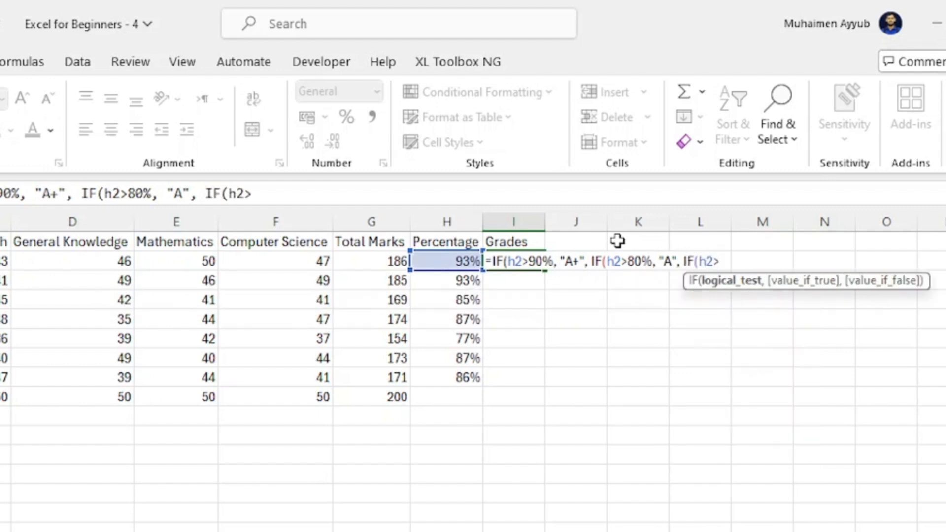
{"action": "type", "text": "70%"}
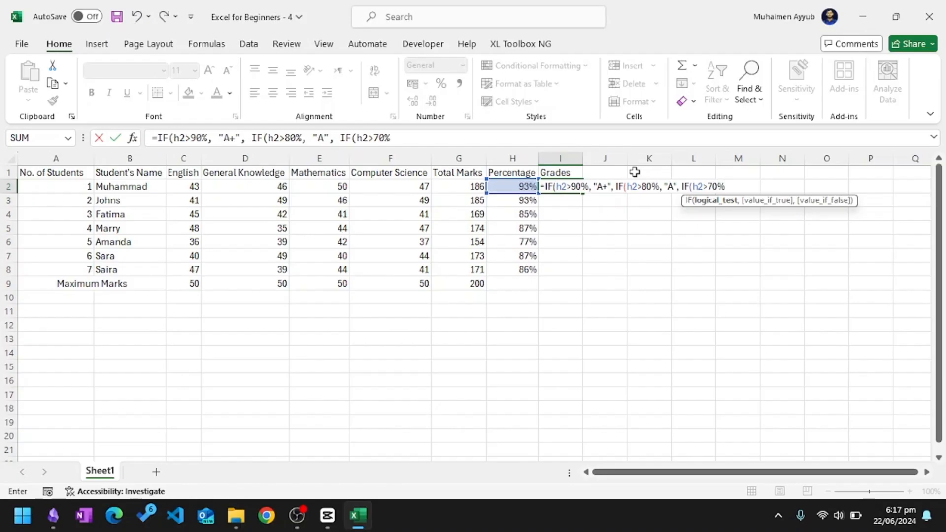
{"action": "type", "text": ", \""}
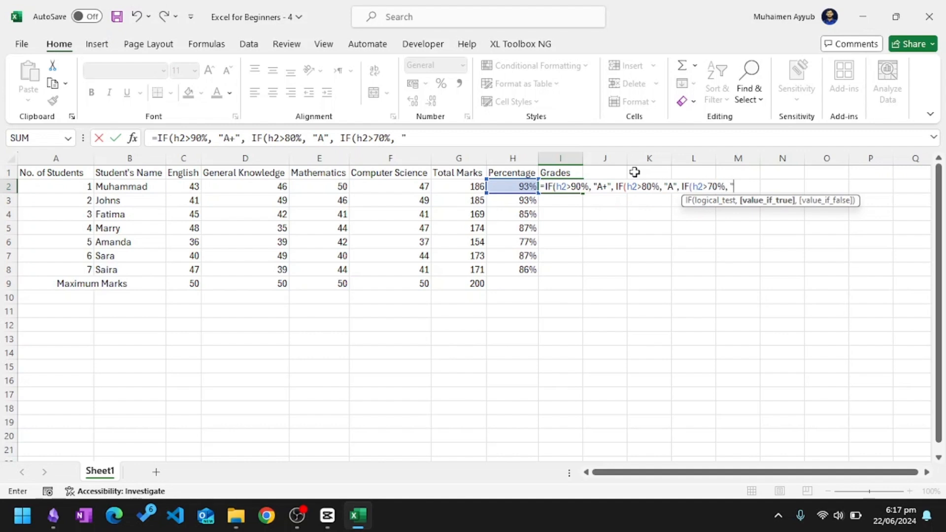
{"action": "type", "text": "B\")))"}
{"action": "key", "text": "Return"}
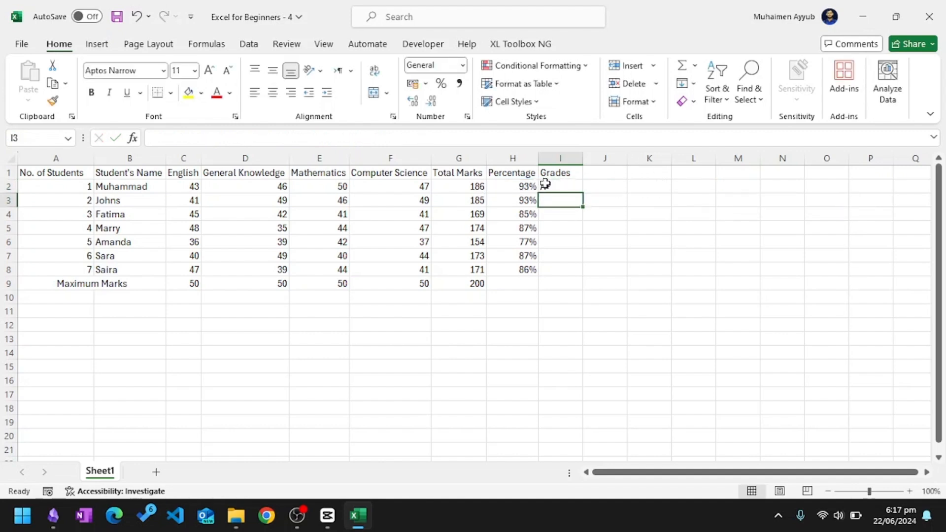
Fill the grade formula from I2 down through I8
{"action": "left_click", "coordinate": [546, 184]}
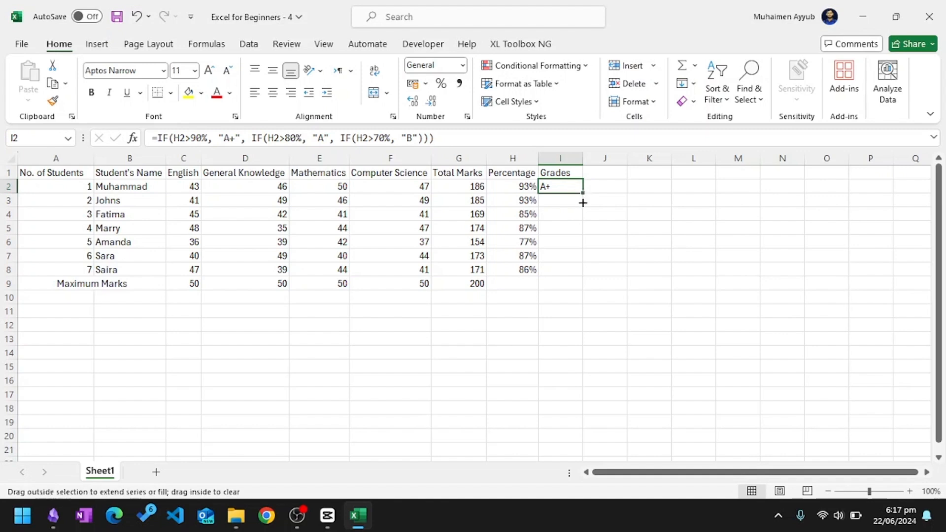
{"action": "left_click_drag", "start_coordinate": [583, 193], "coordinate": [603, 269]}
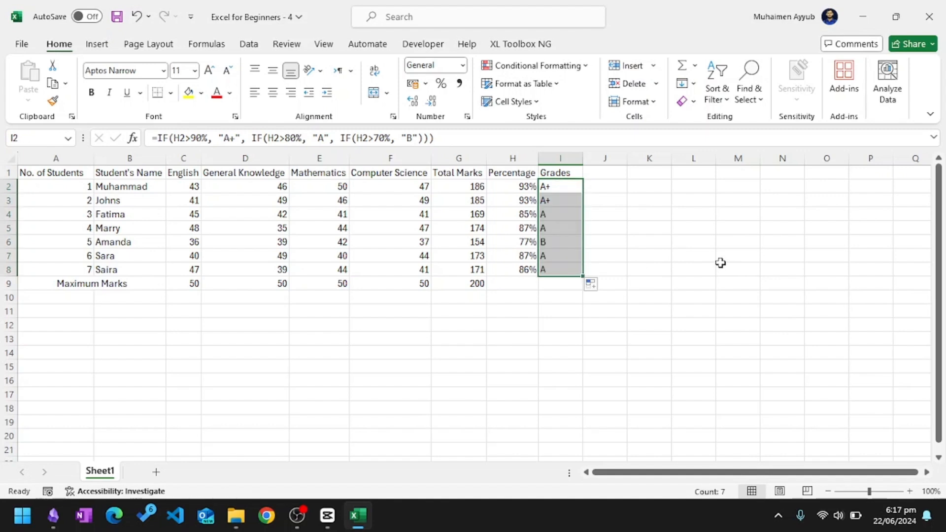
{"action": "left_click", "coordinate": [650, 231]}
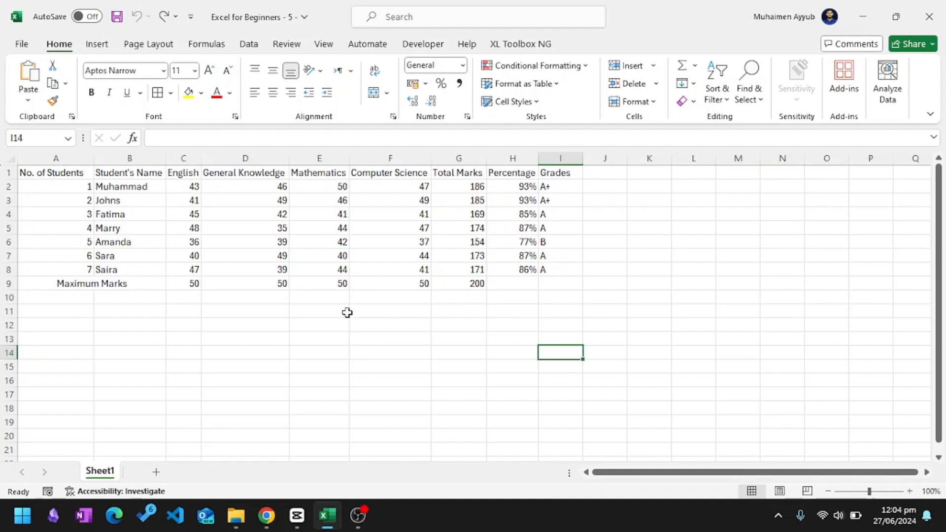
Apply All Borders to the marks table in A1:I9
{"action": "left_click_drag", "start_coordinate": [55, 173], "coordinate": [543, 278]}
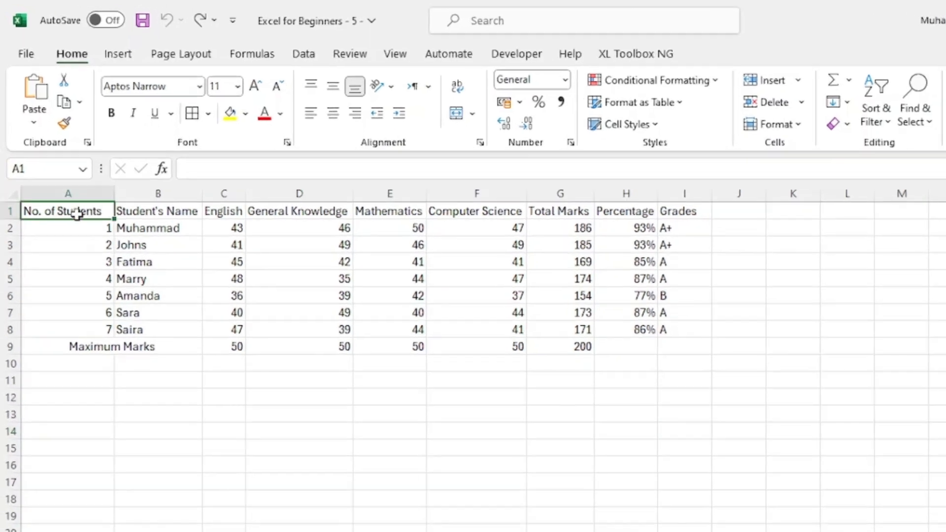
{"action": "left_click_drag", "start_coordinate": [760, 389], "coordinate": [761, 390]}
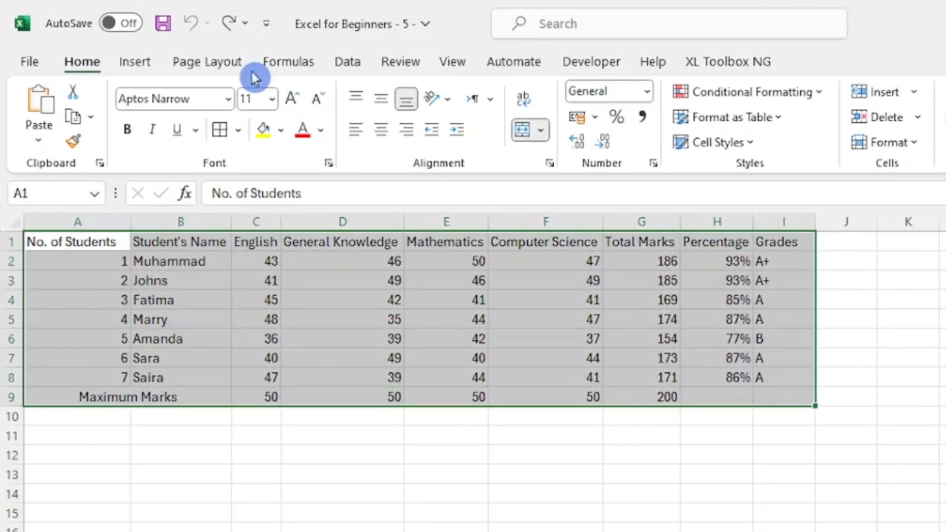
{"action": "left_click", "coordinate": [240, 131]}
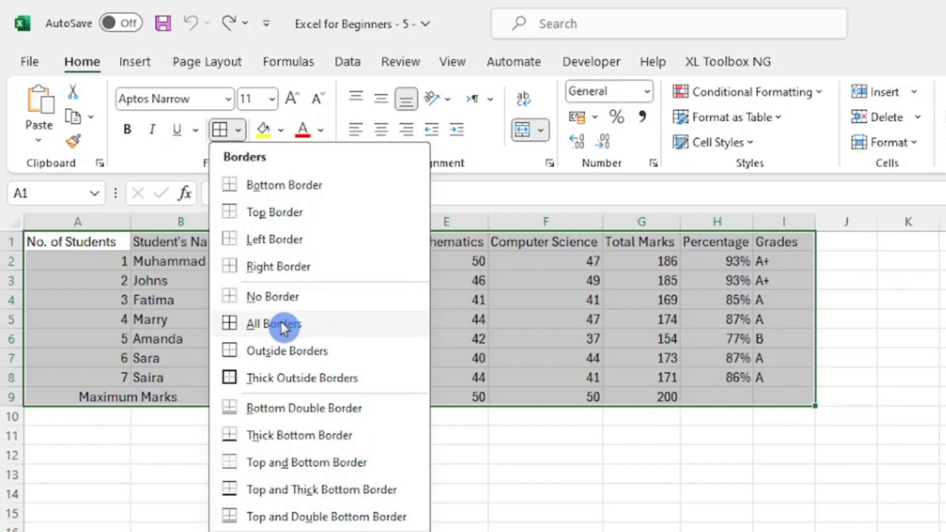
{"action": "left_click", "coordinate": [335, 324]}
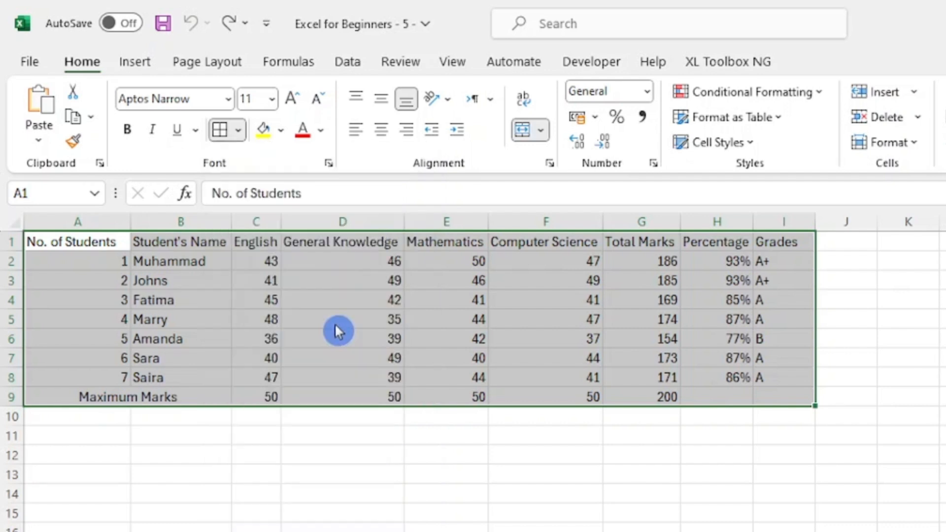
{"action": "left_click", "coordinate": [423, 490]}
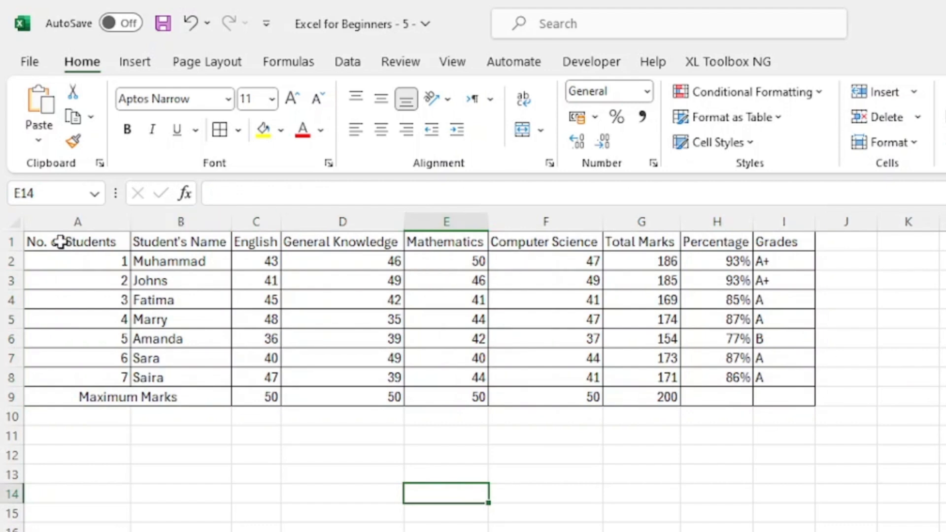
{"action": "left_click", "coordinate": [14, 222]}
{"action": "left_click", "coordinate": [154, 437]}
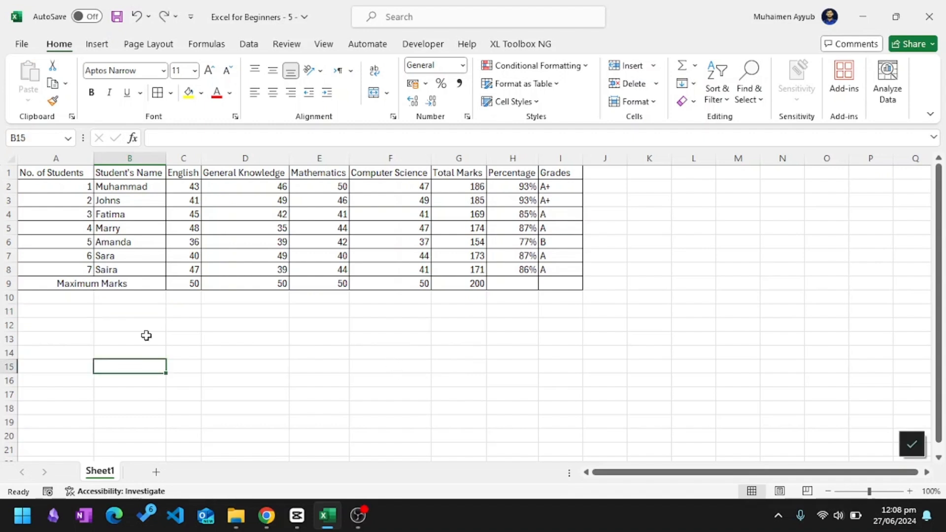
Make the column headings in A1:I1 bold
{"action": "left_click_drag", "start_coordinate": [60, 173], "coordinate": [498, 190]}
{"action": "left_click", "coordinate": [315, 423]}
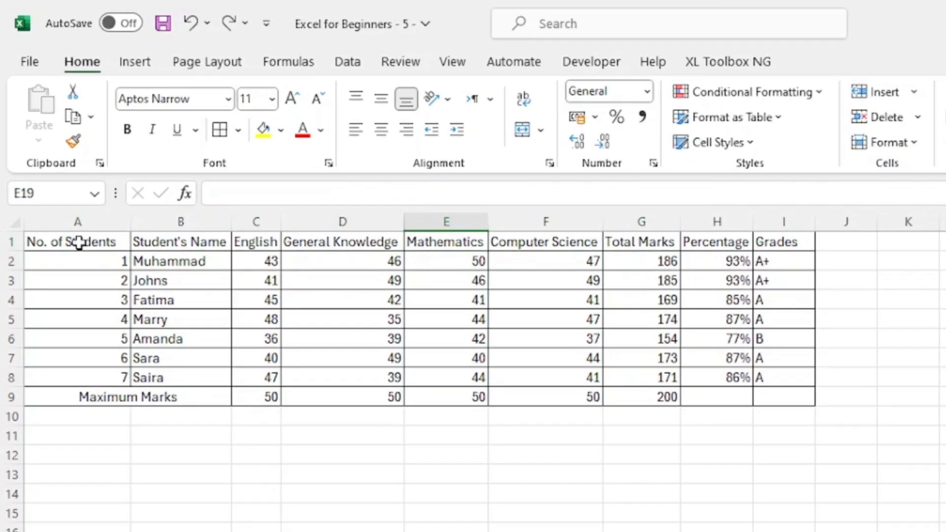
{"action": "left_click_drag", "start_coordinate": [58, 173], "coordinate": [546, 181]}
{"action": "left_click_drag", "start_coordinate": [765, 252], "coordinate": [773, 245]}
{"action": "key", "text": "ctrl+b"}
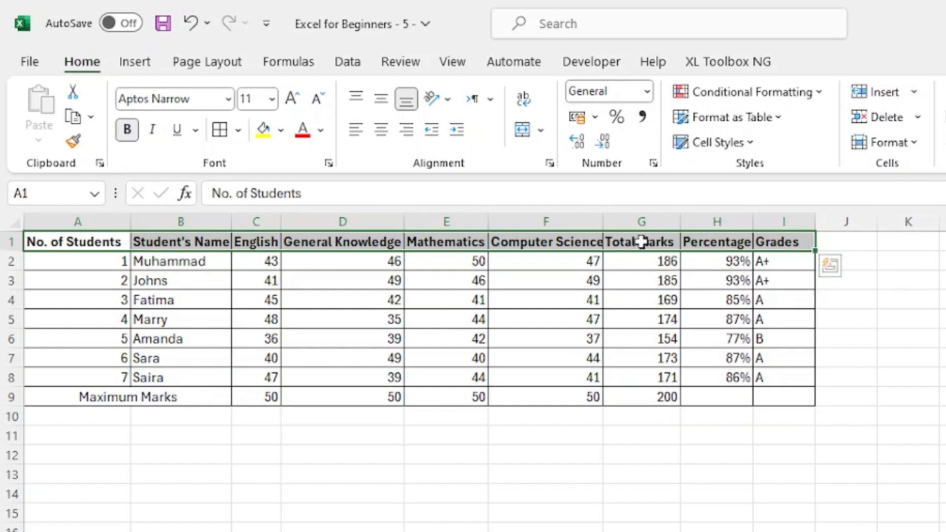
Auto-fit the Computer Science column to its heading and make the Maximum Marks row bold
{"action": "double_click", "coordinate": [604, 221]}
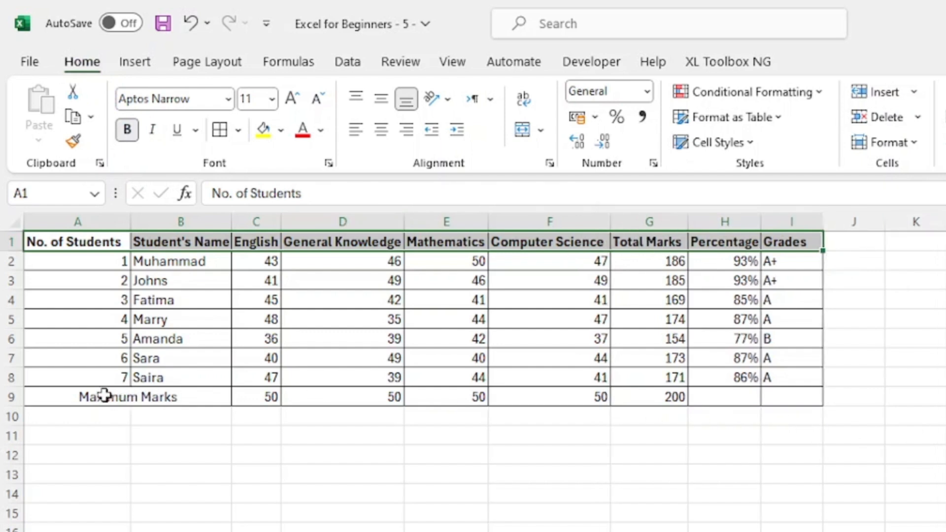
{"action": "left_click_drag", "start_coordinate": [80, 391], "coordinate": [766, 392]}
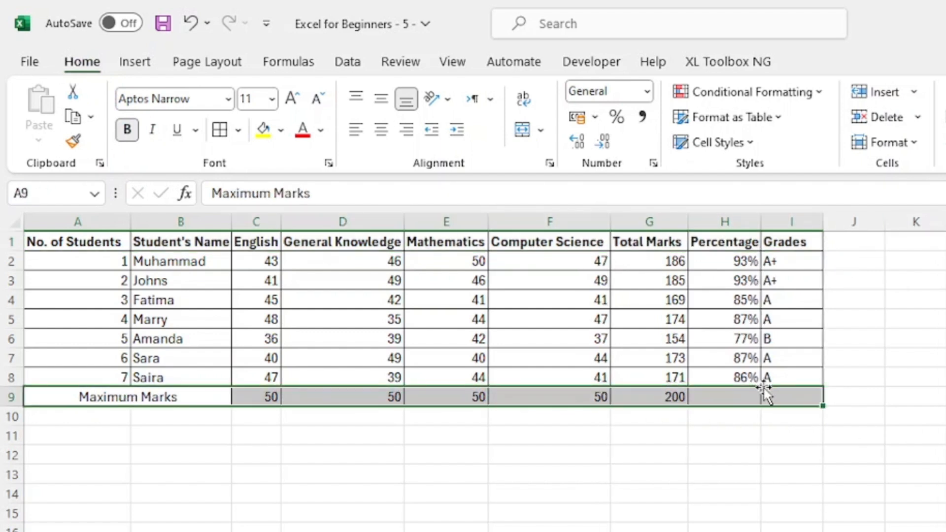
{"action": "key", "text": "ctrl+b"}
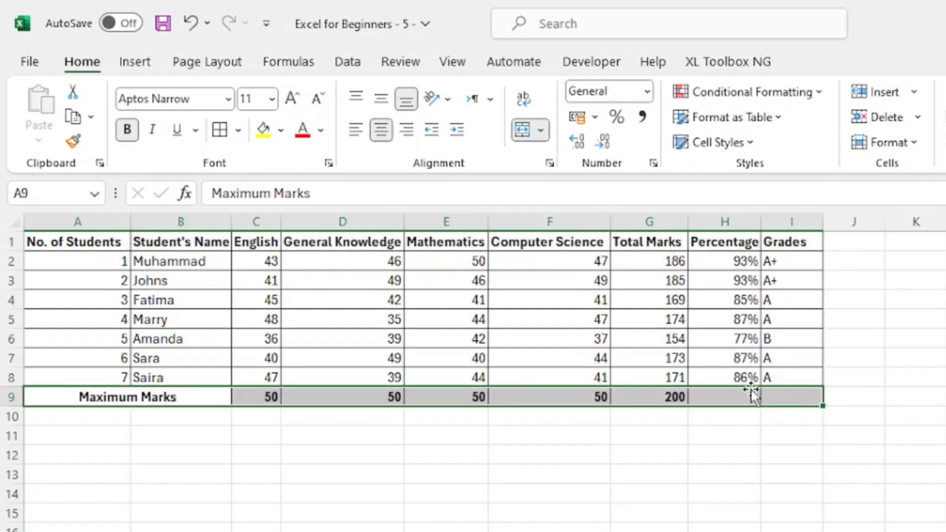
Center the percentages and grades in H2:I8 horizontally
{"action": "left_click", "coordinate": [734, 222]}
{"action": "left_click", "coordinate": [788, 218]}
{"action": "left_click", "coordinate": [746, 220]}
{"action": "left_click", "coordinate": [796, 222]}
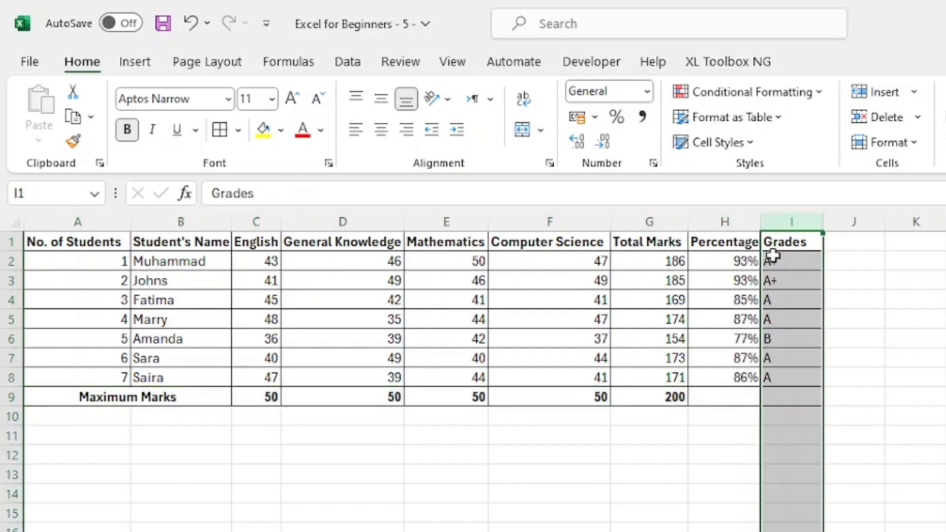
{"action": "left_click", "coordinate": [790, 267]}
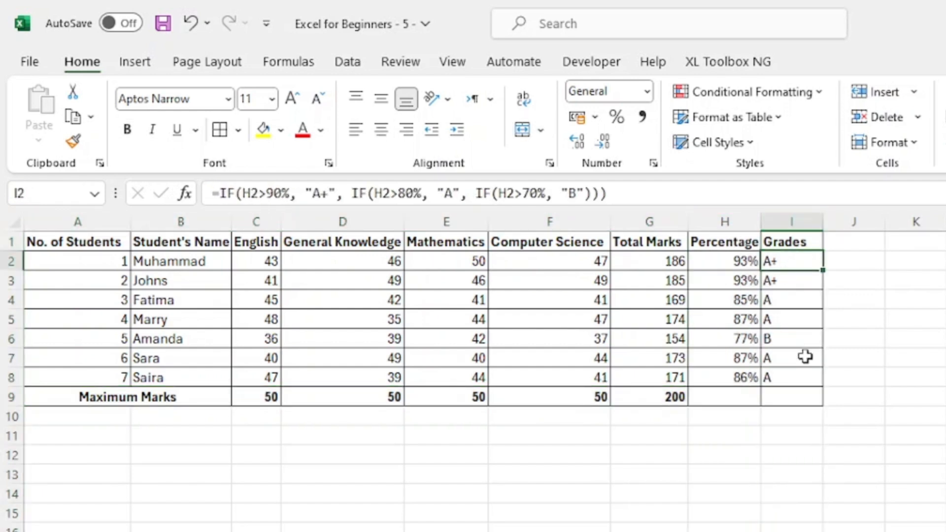
{"action": "left_click_drag", "start_coordinate": [733, 259], "coordinate": [792, 373]}
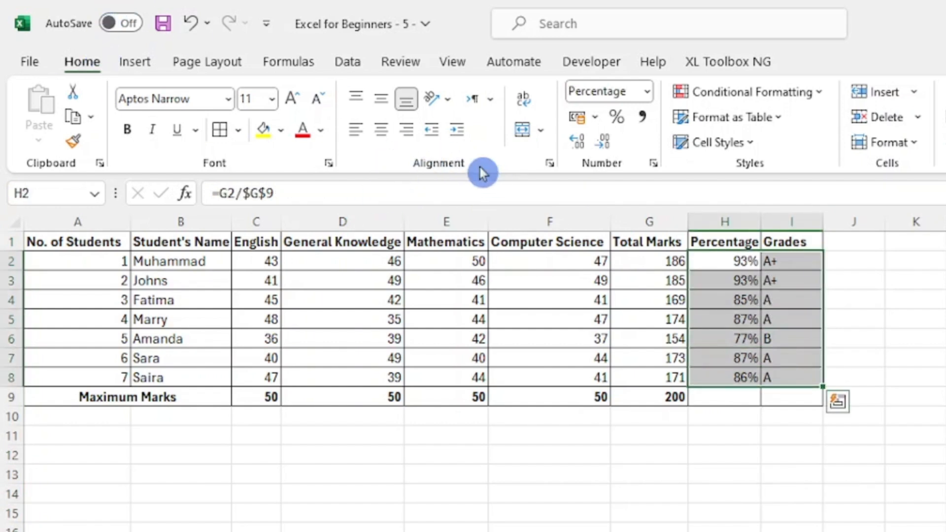
{"action": "left_click", "coordinate": [381, 131]}
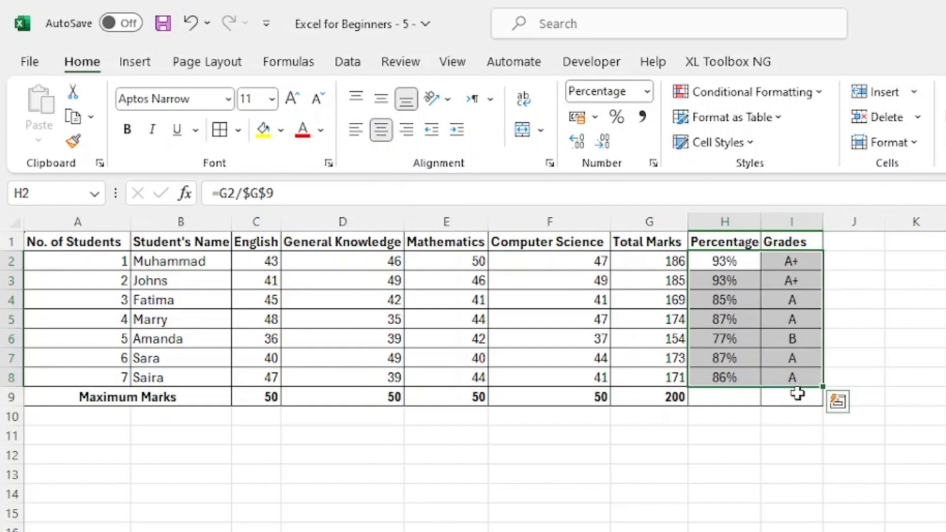
{"action": "left_click", "coordinate": [905, 341]}
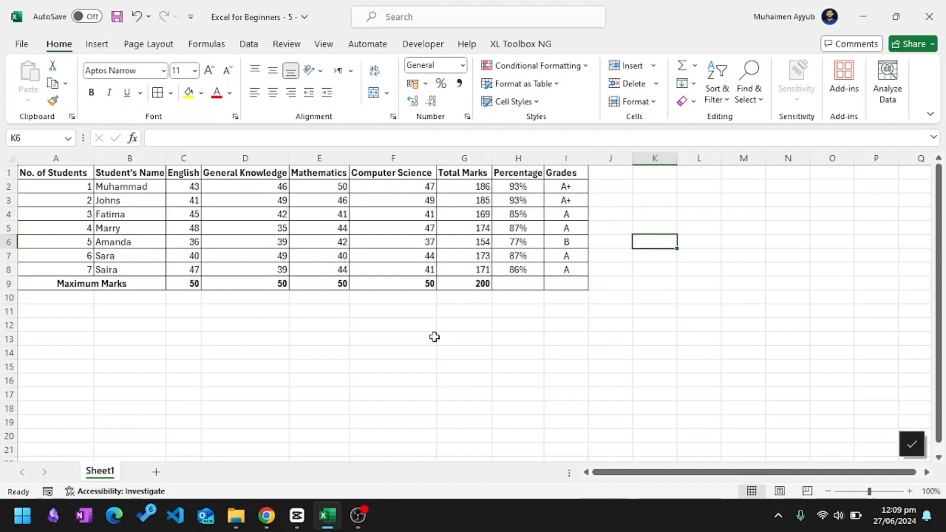
Freeze the top row of the worksheet and check the headings while moving through the rows
{"action": "scroll", "coordinate": [603, 486], "scroll_direction": "down", "scroll_amount": 6}
{"action": "scroll", "coordinate": [430, 346], "scroll_direction": "down", "scroll_amount": 3}
{"action": "scroll", "coordinate": [431, 346], "scroll_direction": "up", "scroll_amount": 9}
{"action": "left_click", "coordinate": [256, 217]}
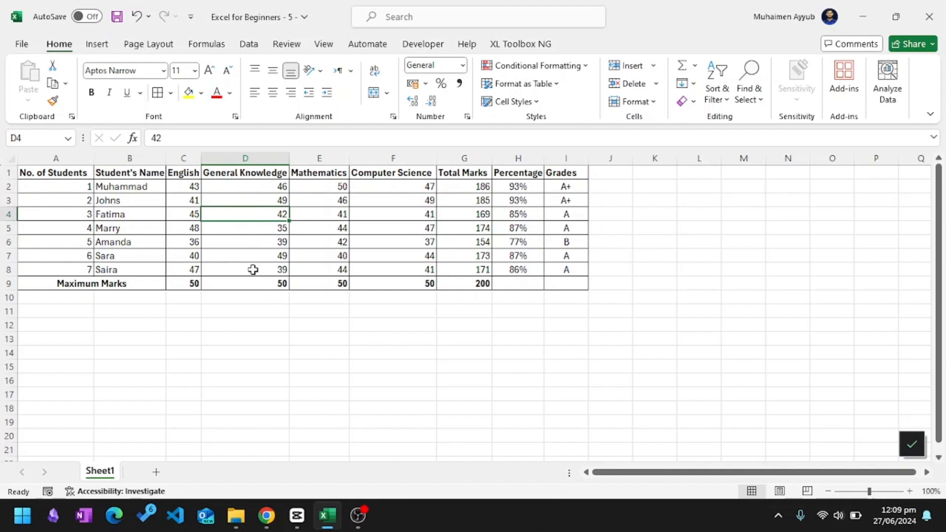
{"action": "left_click", "coordinate": [326, 44]}
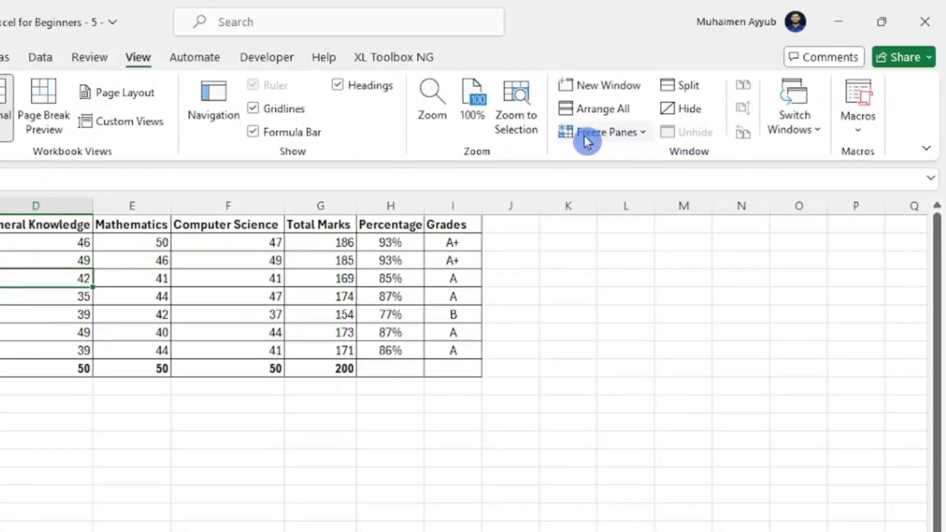
{"action": "left_click", "coordinate": [647, 132]}
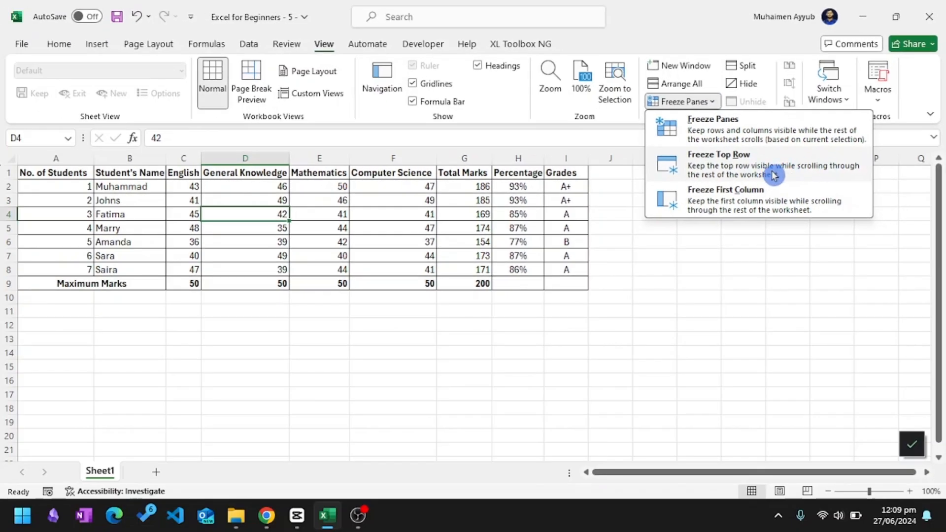
{"action": "left_click", "coordinate": [775, 175]}
{"action": "left_click", "coordinate": [635, 220]}
{"action": "scroll", "coordinate": [230, 277], "scroll_direction": "down", "scroll_amount": 6}
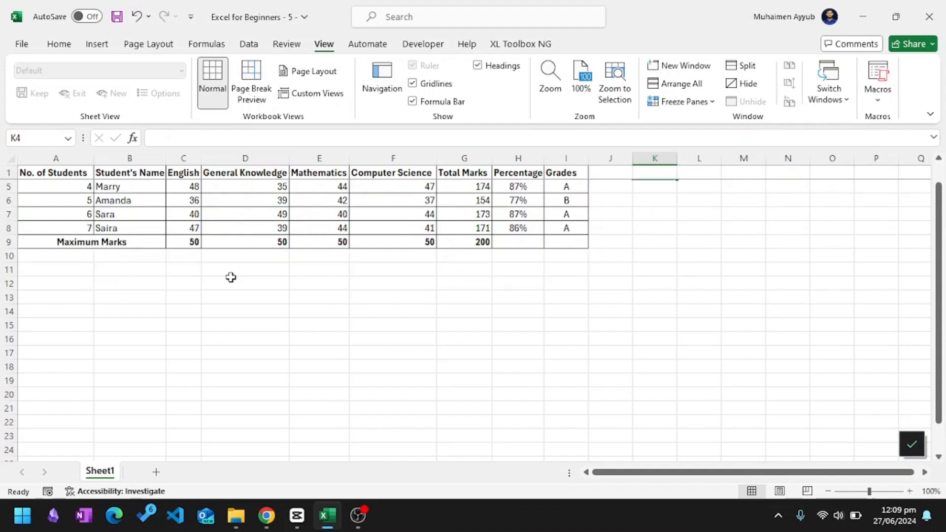
{"action": "scroll", "coordinate": [227, 280], "scroll_direction": "up", "scroll_amount": 4}
{"action": "scroll", "coordinate": [227, 280], "scroll_direction": "up", "scroll_amount": 2}
{"action": "scroll", "coordinate": [227, 280], "scroll_direction": "down", "scroll_amount": 2}
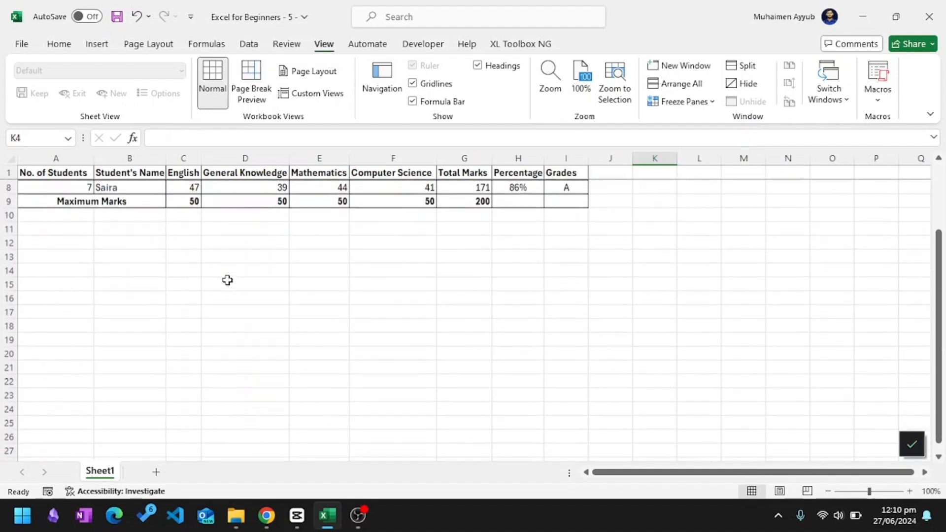
{"action": "scroll", "coordinate": [227, 280], "scroll_direction": "up", "scroll_amount": 2}
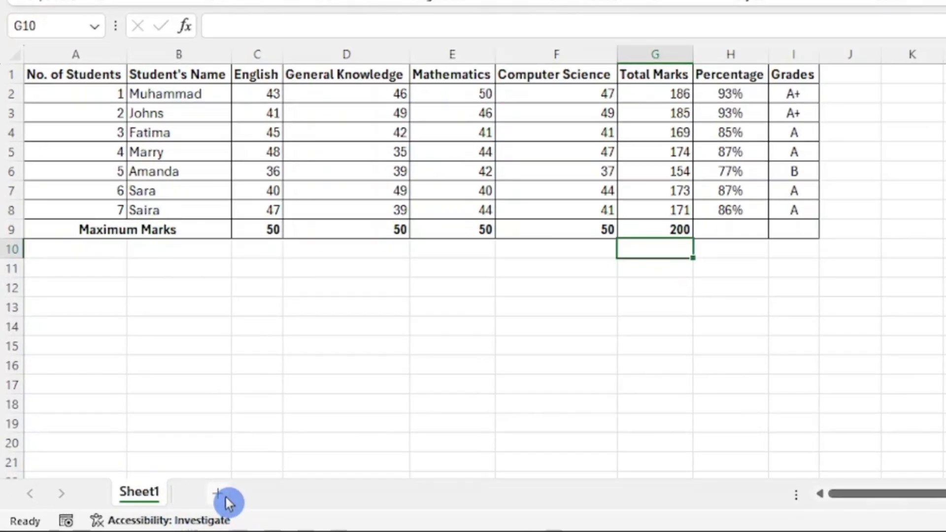
Add two new worksheets after Sheet1 and switch between the sheets
{"action": "left_click", "coordinate": [224, 495]}
{"action": "left_click", "coordinate": [281, 494]}
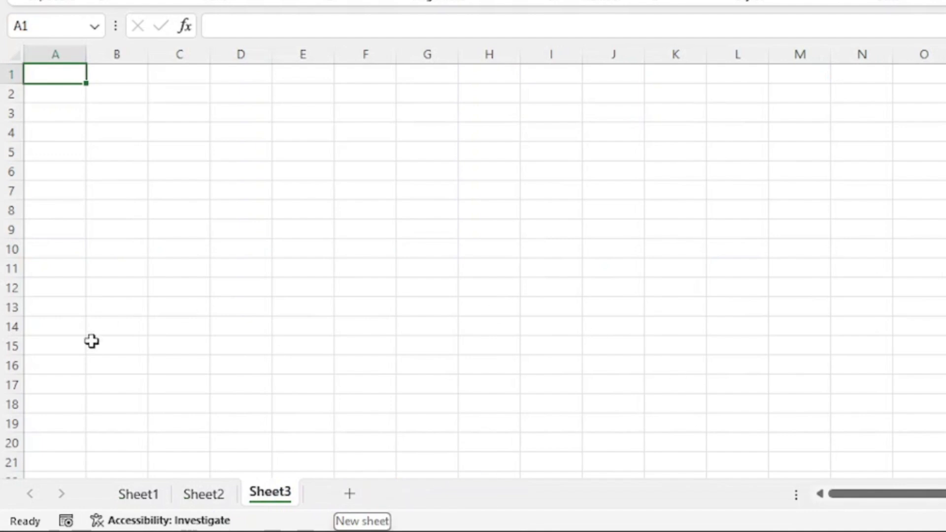
{"action": "left_click", "coordinate": [132, 490]}
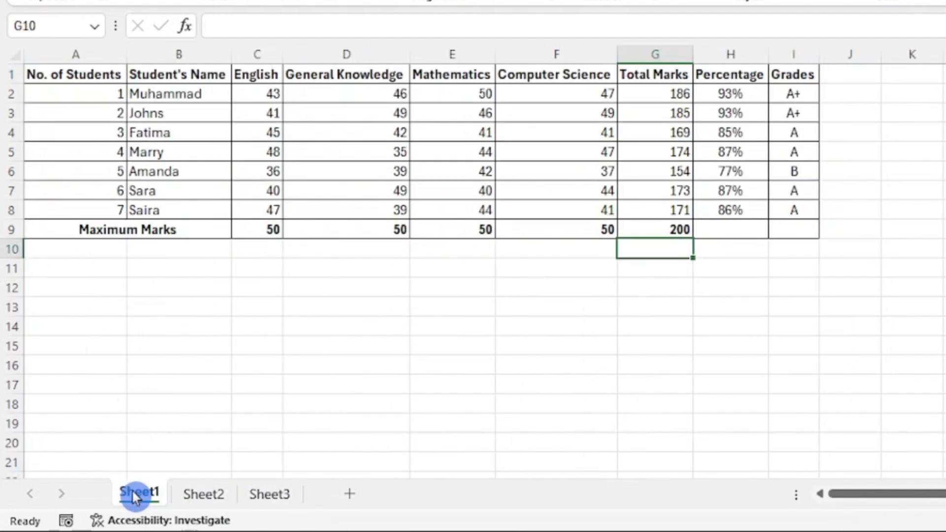
{"action": "left_click", "coordinate": [203, 502]}
Rename Sheet1 as "Class"
{"action": "left_click", "coordinate": [142, 493]}
{"action": "right_click", "coordinate": [143, 494]}
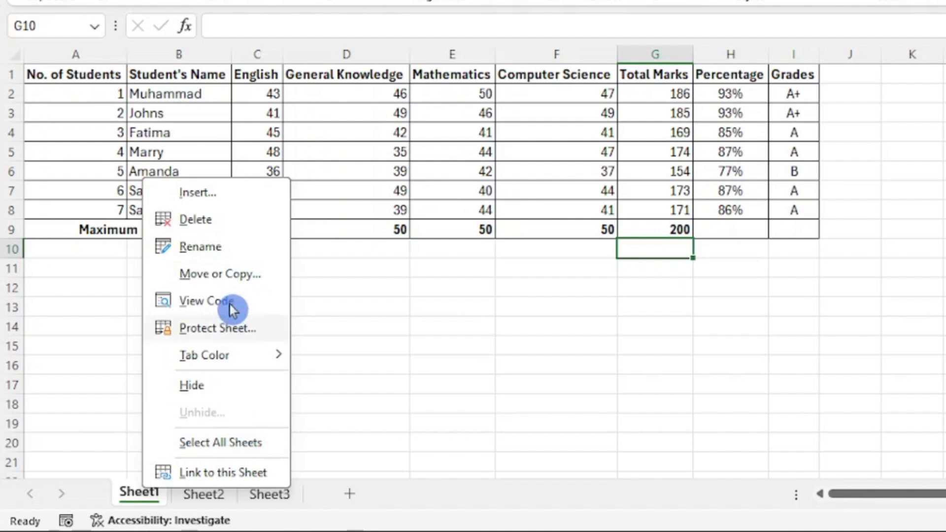
{"action": "left_click", "coordinate": [243, 245]}
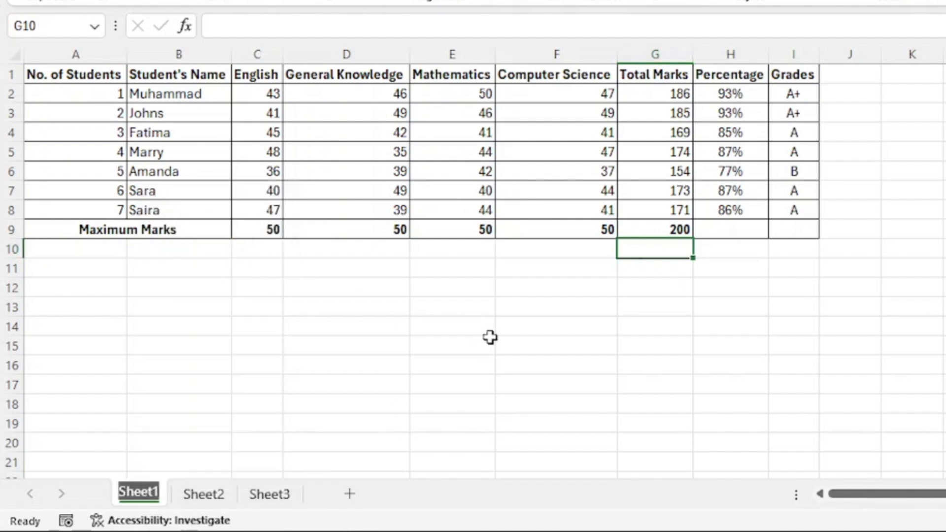
{"action": "type", "text": "Class"}
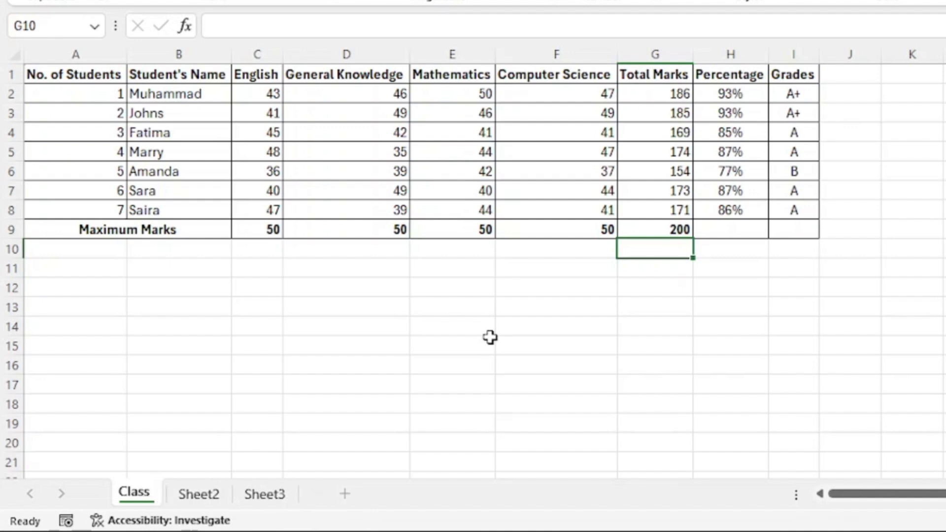
Extend the worksheet name to "Class of 2024" and give its tab a light green colour
{"action": "type", "text": " of 2024"}
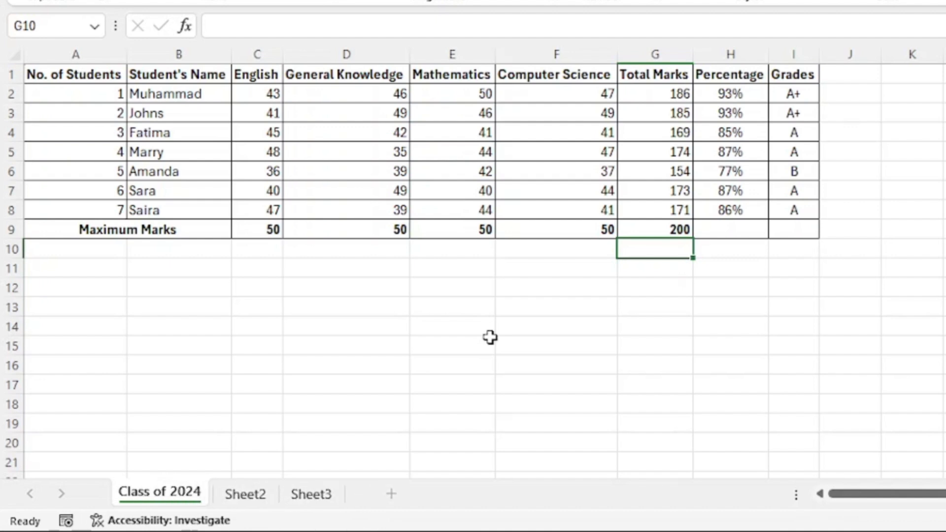
{"action": "key", "text": "Return"}
{"action": "left_click", "coordinate": [186, 491]}
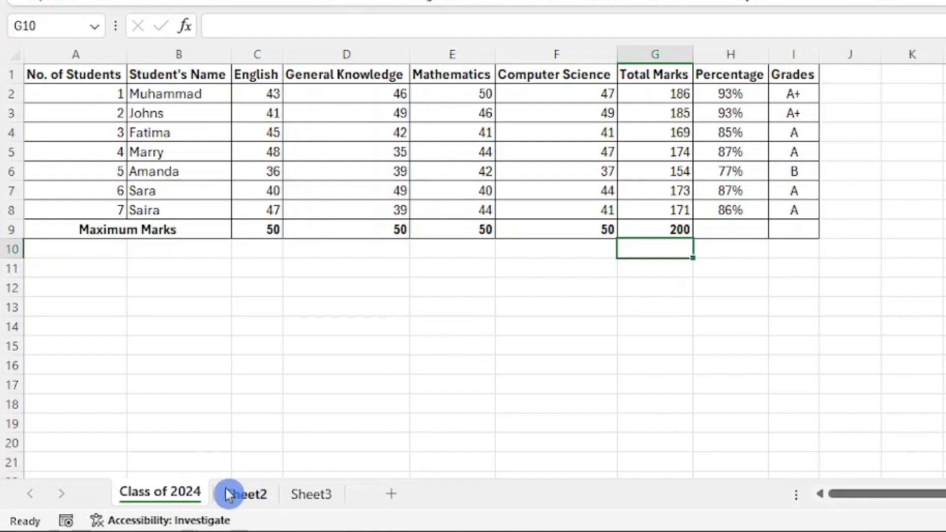
{"action": "right_click", "coordinate": [182, 491]}
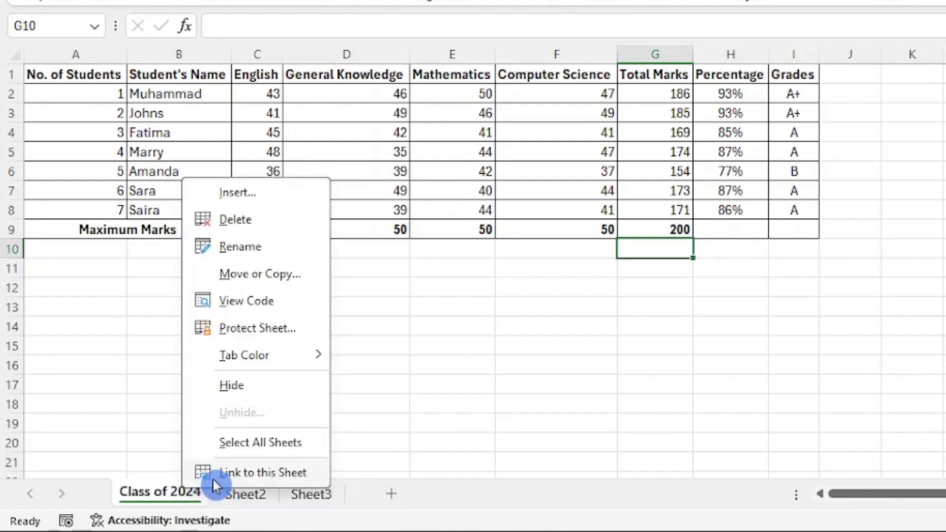
{"action": "mouse_move", "coordinate": [289, 354]}
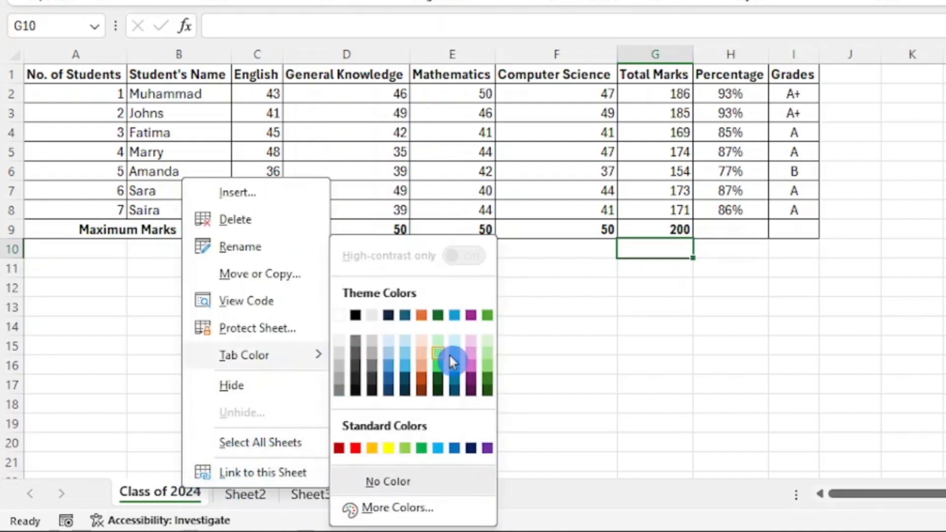
{"action": "left_click", "coordinate": [488, 365]}
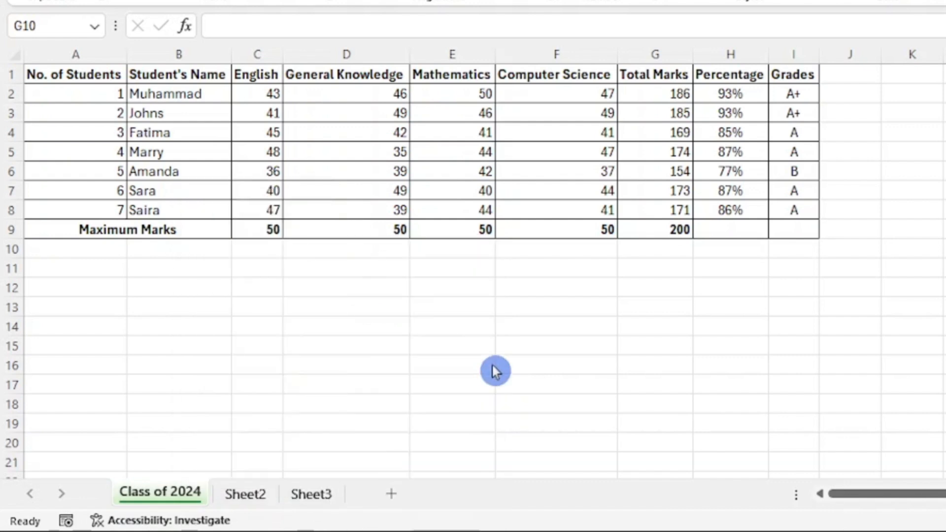
{"action": "left_click", "coordinate": [417, 331]}
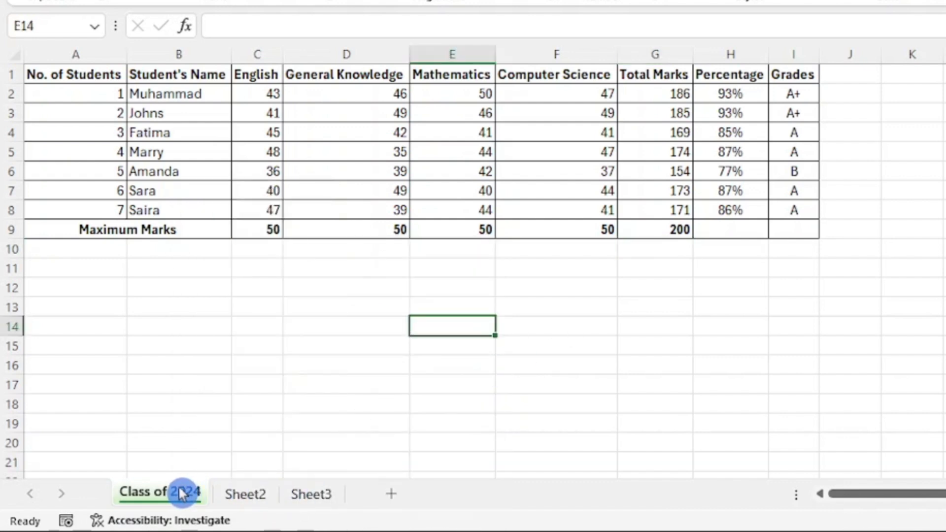
Delete the empty worksheets Sheet2 and Sheet3 from the workbook
{"action": "right_click", "coordinate": [237, 493]}
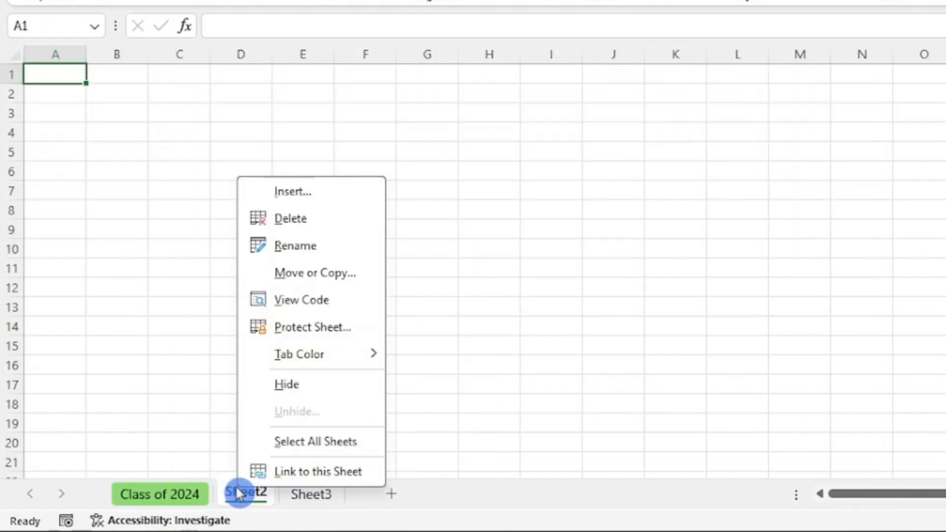
{"action": "left_click", "coordinate": [319, 219]}
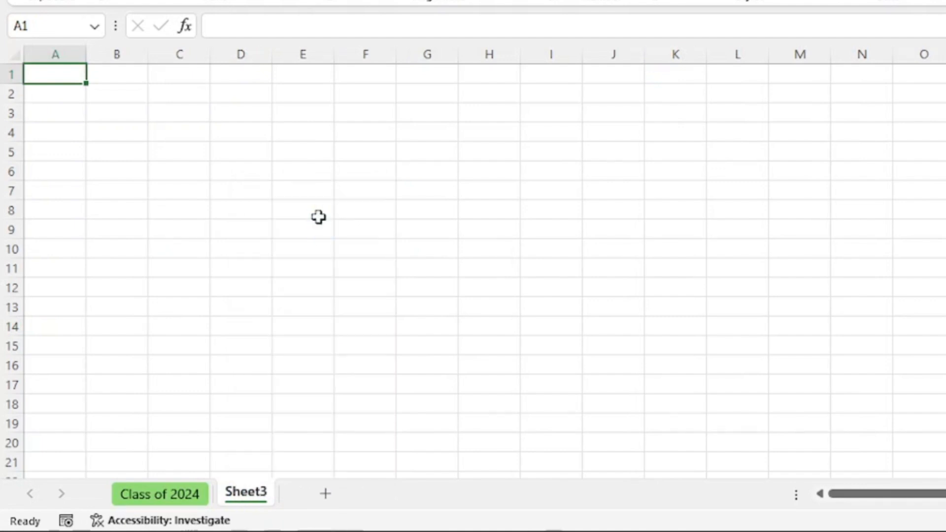
{"action": "right_click", "coordinate": [236, 490]}
{"action": "left_click", "coordinate": [312, 223]}
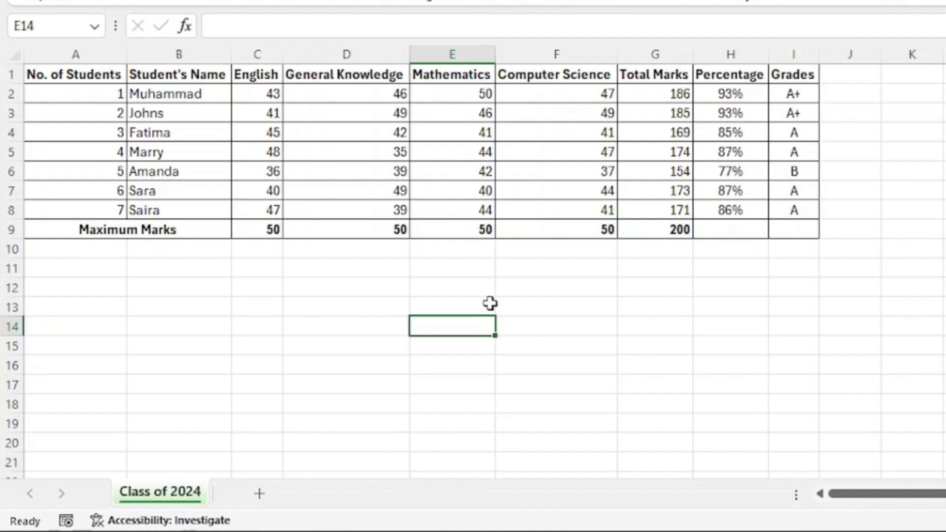
{"action": "left_click", "coordinate": [367, 351]}
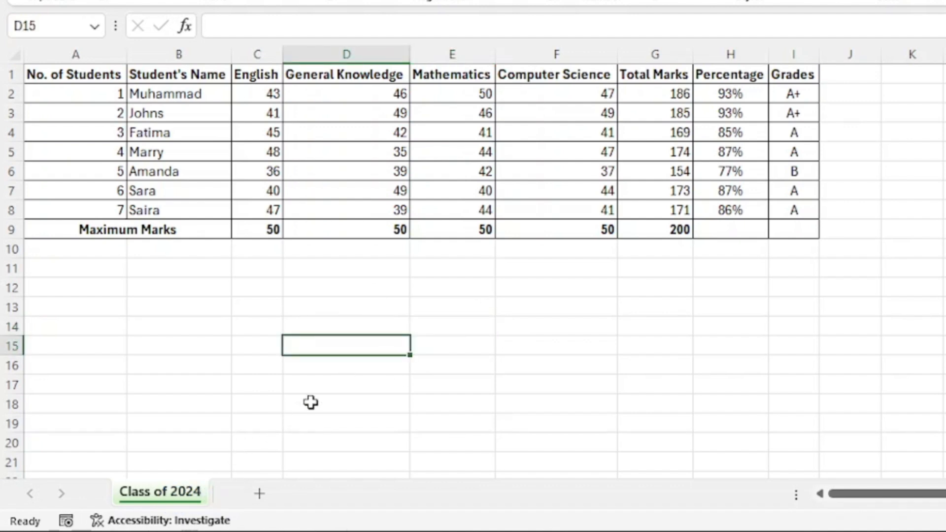
Create a copy of the "Class of 2024" sheet in the same workbook, placed before the original
{"action": "left_click", "coordinate": [182, 493]}
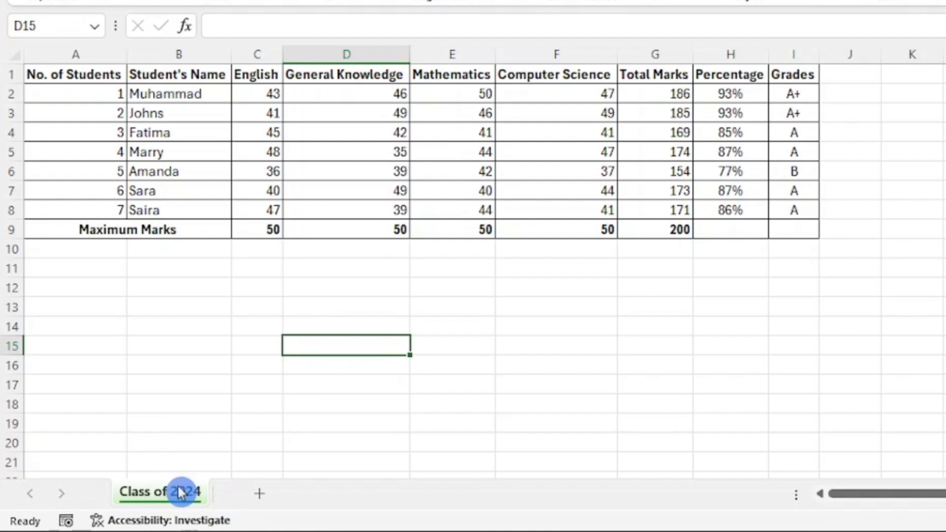
{"action": "right_click", "coordinate": [181, 492]}
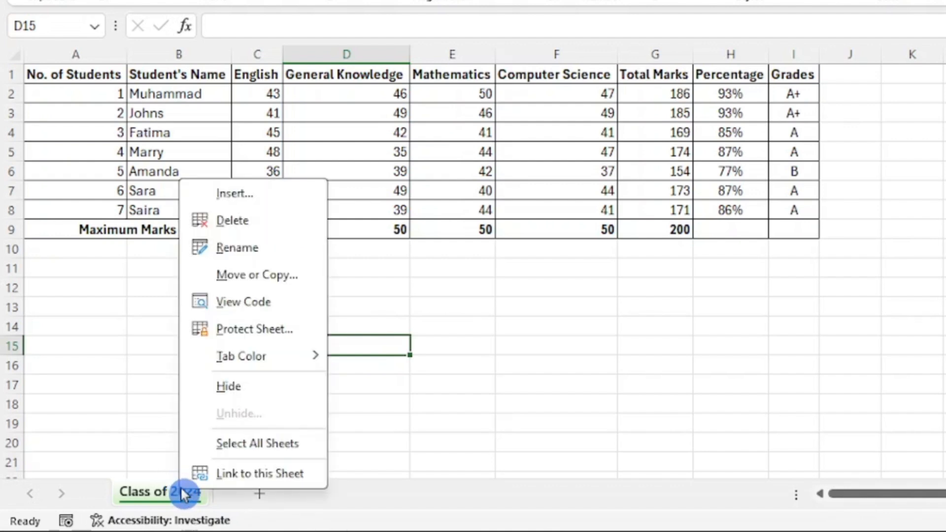
{"action": "left_click", "coordinate": [294, 274]}
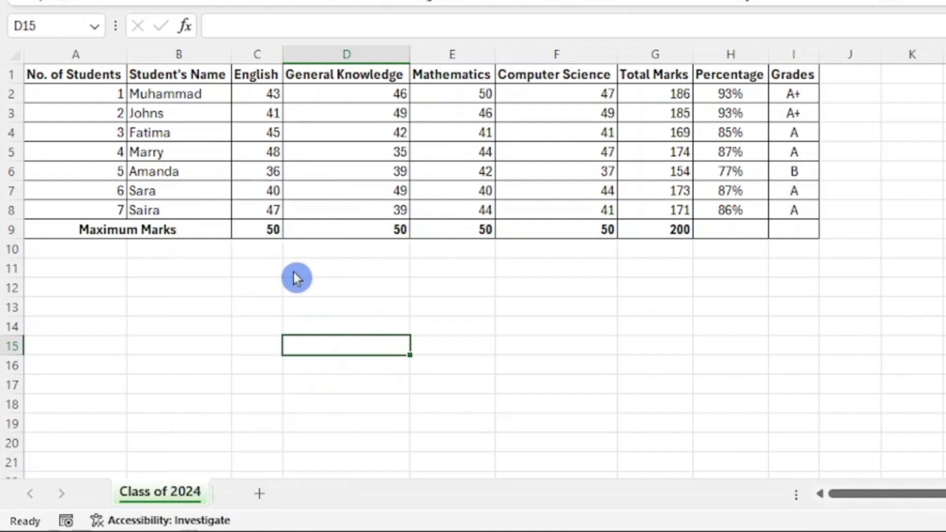
{"action": "left_click_drag", "start_coordinate": [297, 144], "coordinate": [296, 96]}
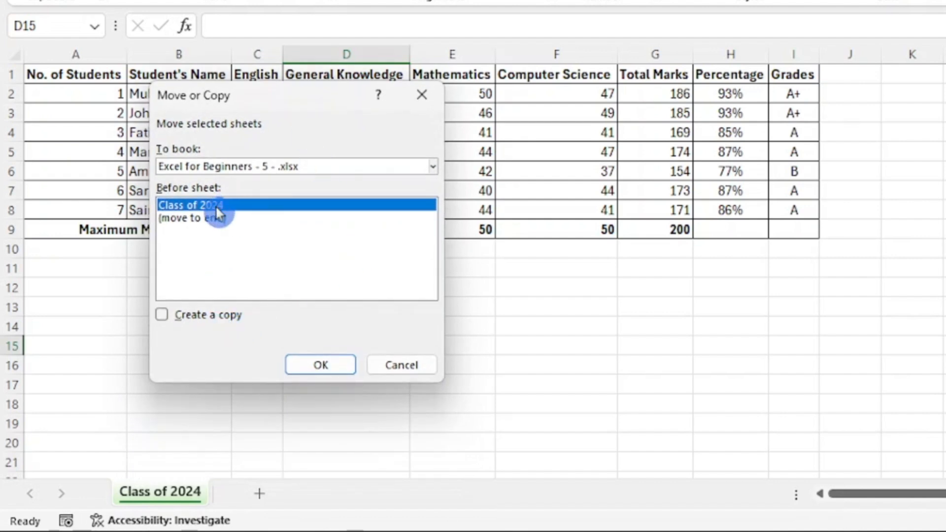
{"action": "left_click", "coordinate": [163, 314]}
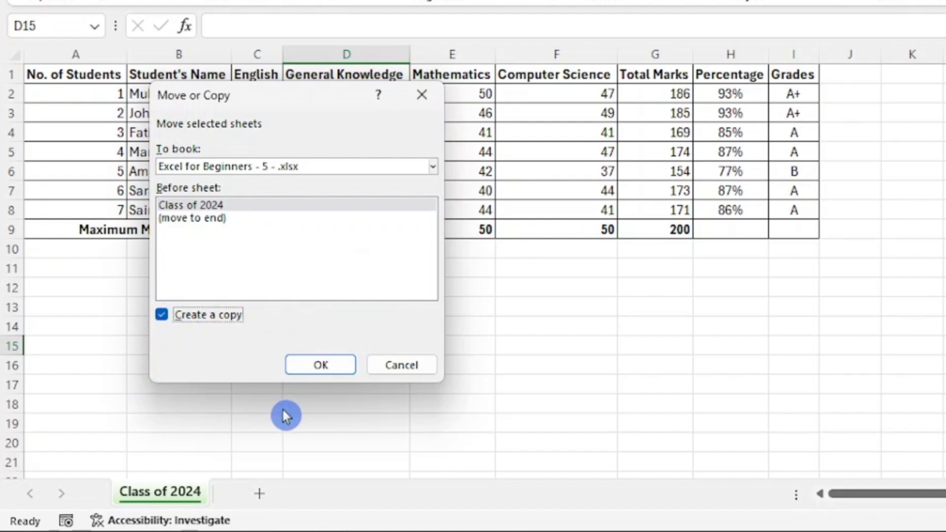
{"action": "left_click", "coordinate": [324, 365]}
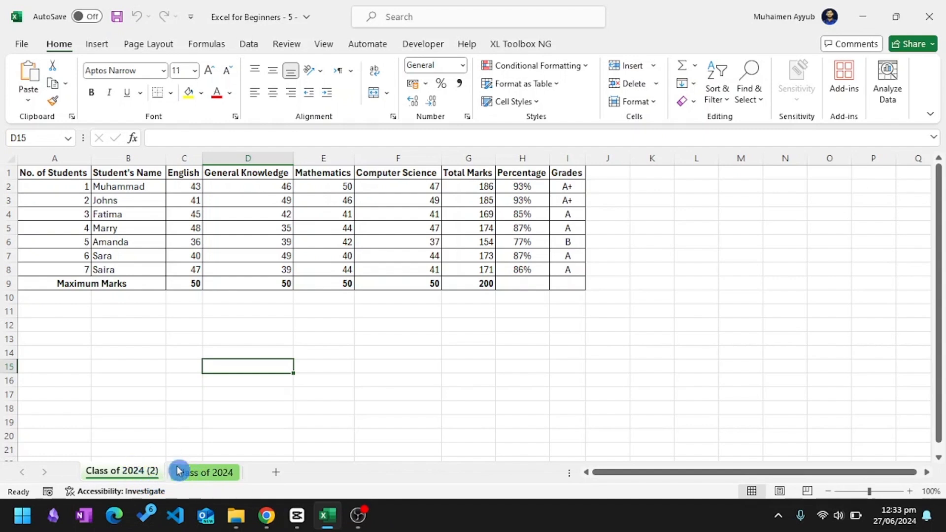
Delete the duplicate sheet "Class of 2024 (2)" permanently
{"action": "left_click", "coordinate": [211, 472]}
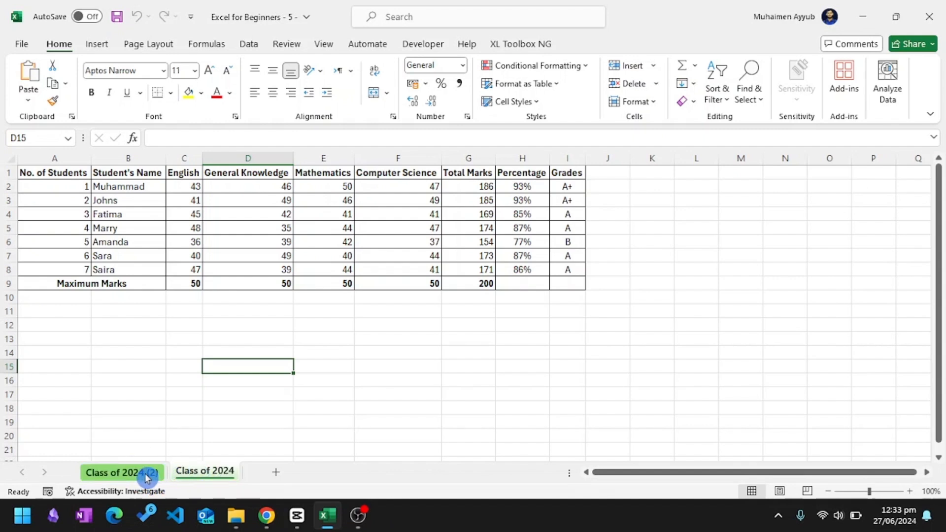
{"action": "right_click", "coordinate": [140, 475]}
{"action": "left_click", "coordinate": [176, 282]}
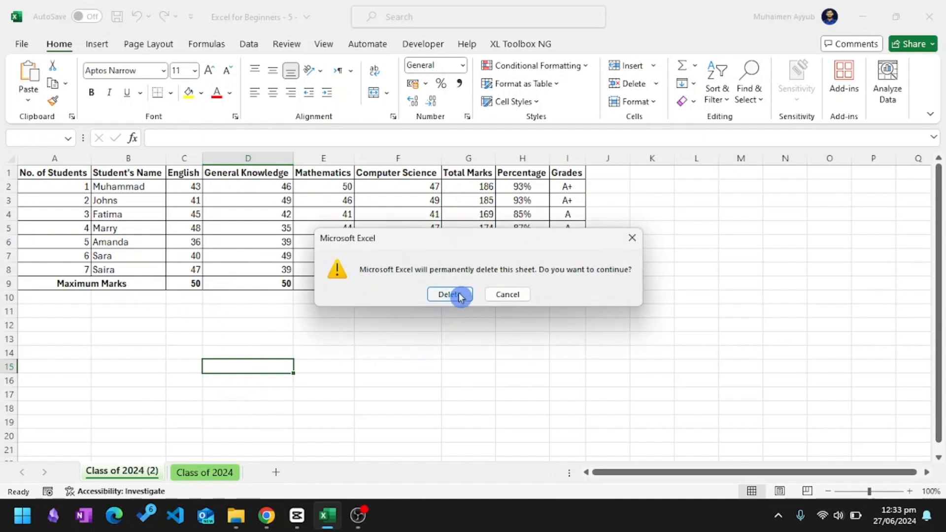
{"action": "left_click", "coordinate": [450, 294]}
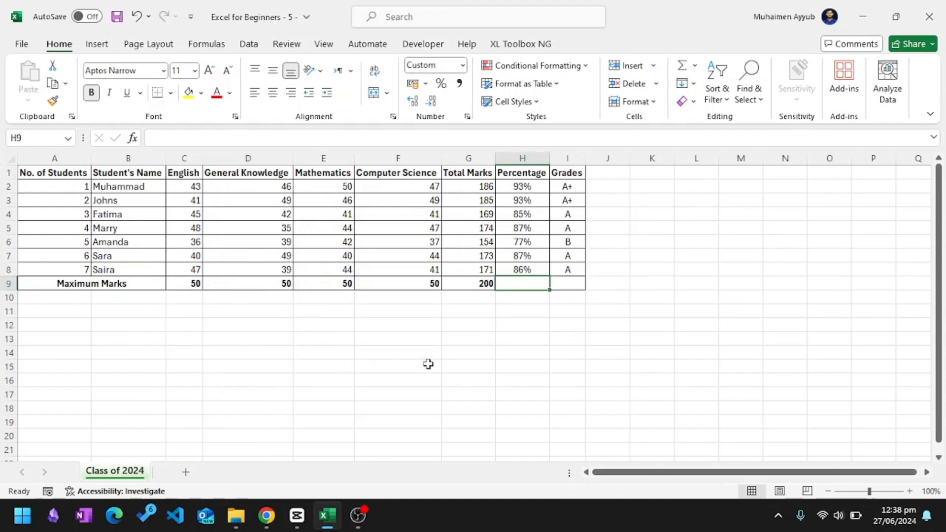
Enter the date 27/07/2024 in H9, and merge and center it across H9:I9
{"action": "type", "text": "27"}
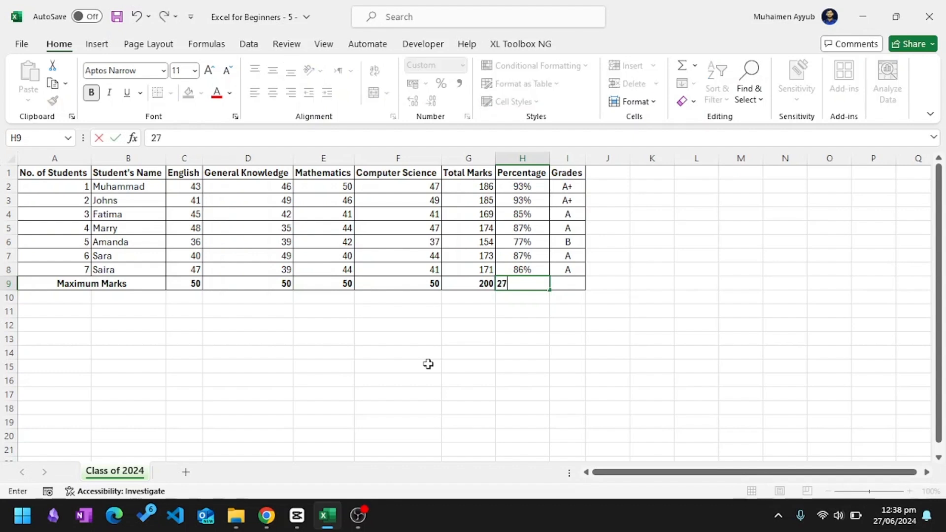
{"action": "type", "text": "4"}
{"action": "key", "text": "Return"}
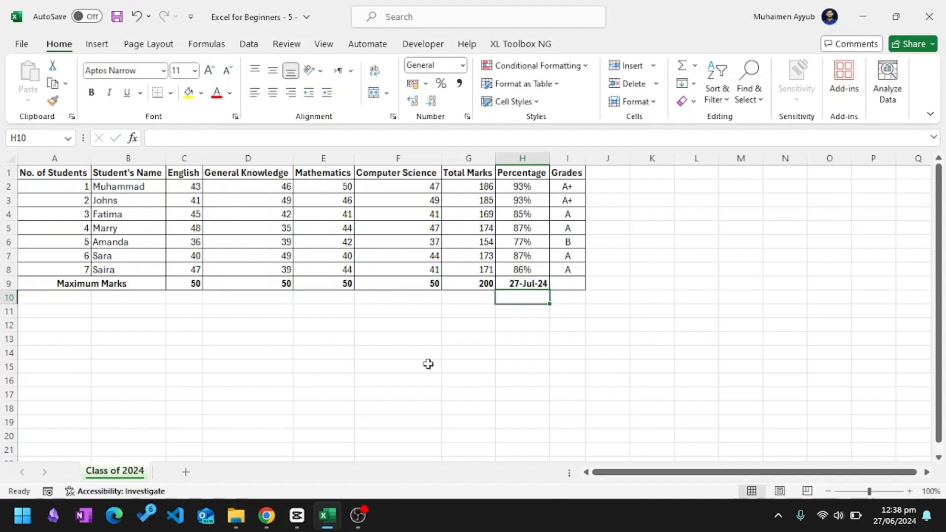
{"action": "left_click_drag", "start_coordinate": [542, 283], "coordinate": [566, 283]}
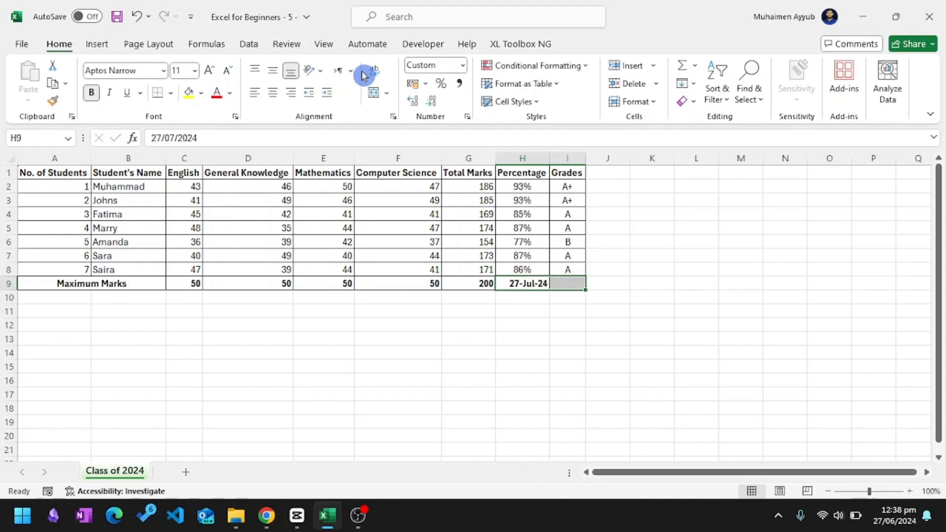
{"action": "left_click", "coordinate": [374, 94]}
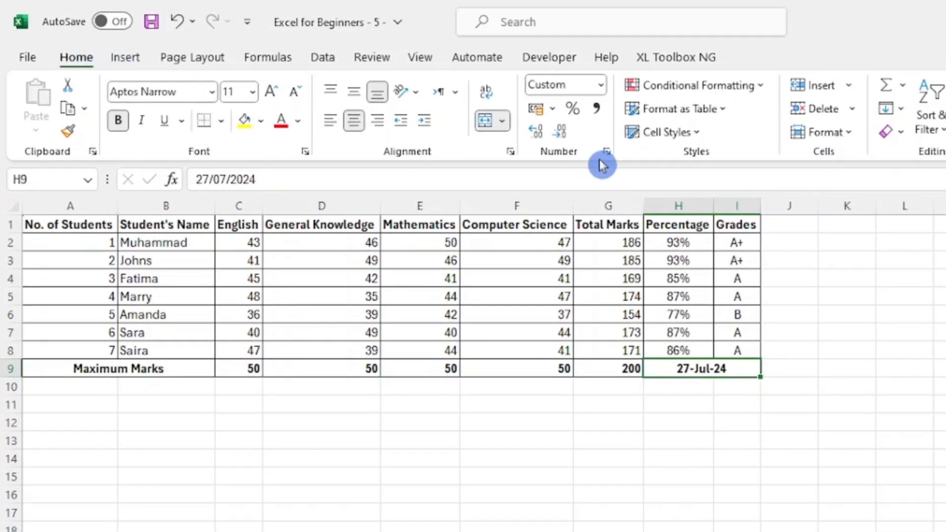
Apply the "Wednesday, March 14, 2012" date format to merged cell H9 and widen columns H and I to fit it
{"action": "left_click", "coordinate": [607, 89]}
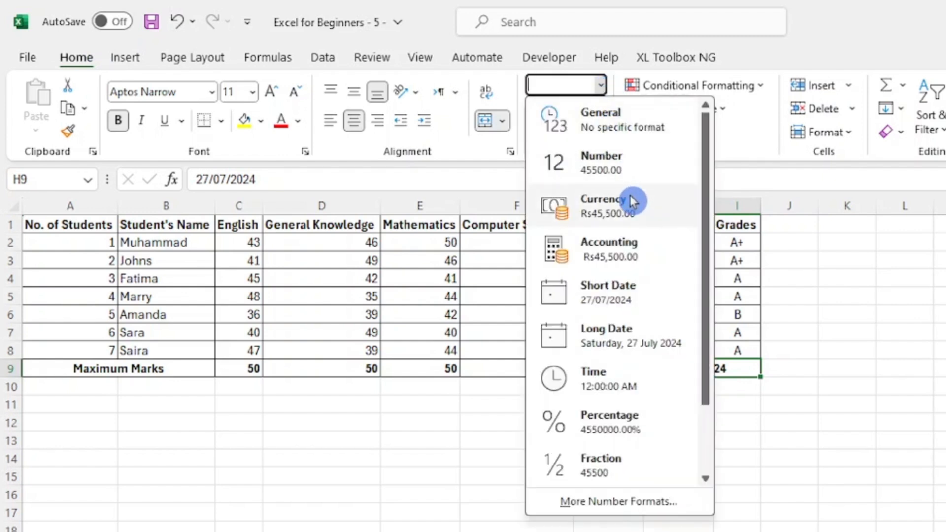
{"action": "key", "text": "Escape"}
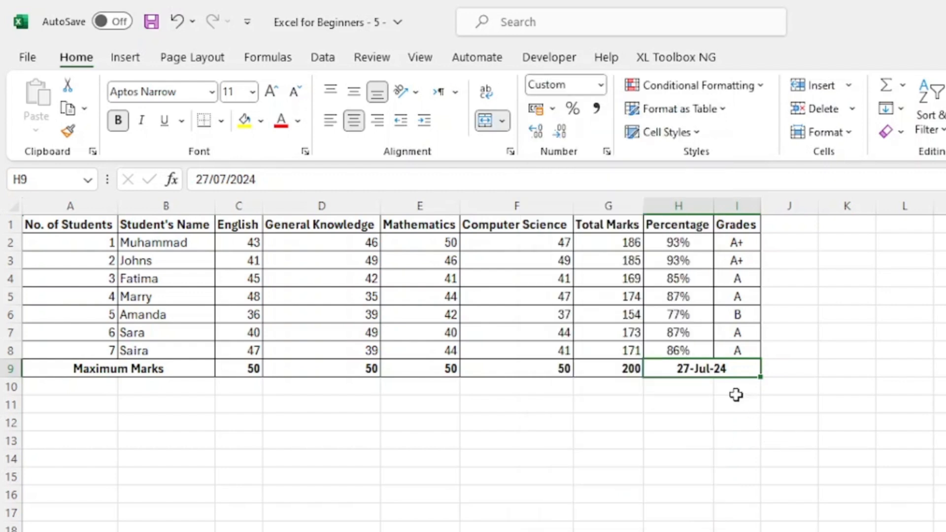
{"action": "left_click", "coordinate": [600, 87]}
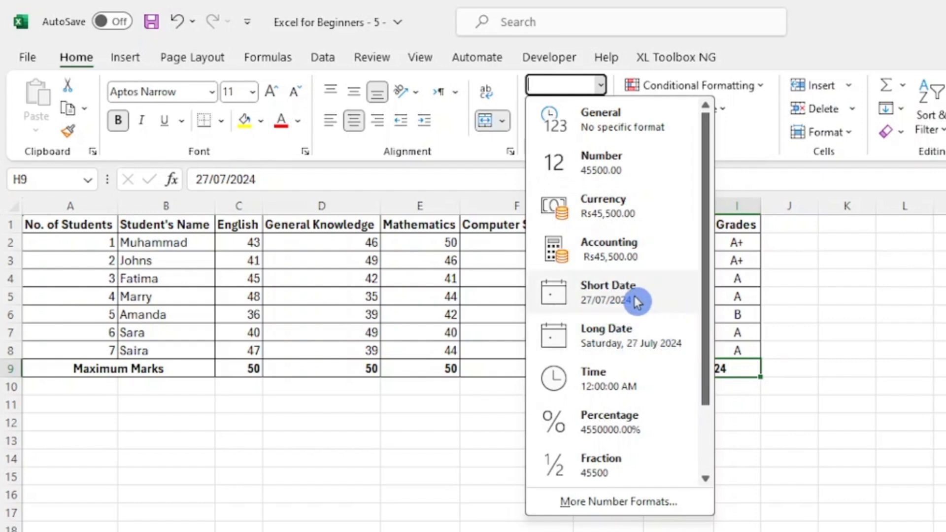
{"action": "left_click", "coordinate": [675, 498]}
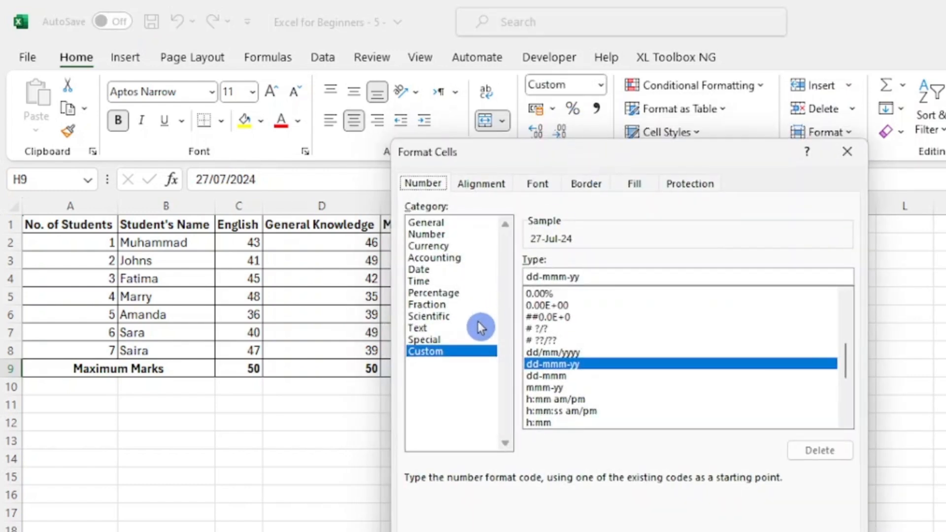
{"action": "left_click", "coordinate": [428, 271]}
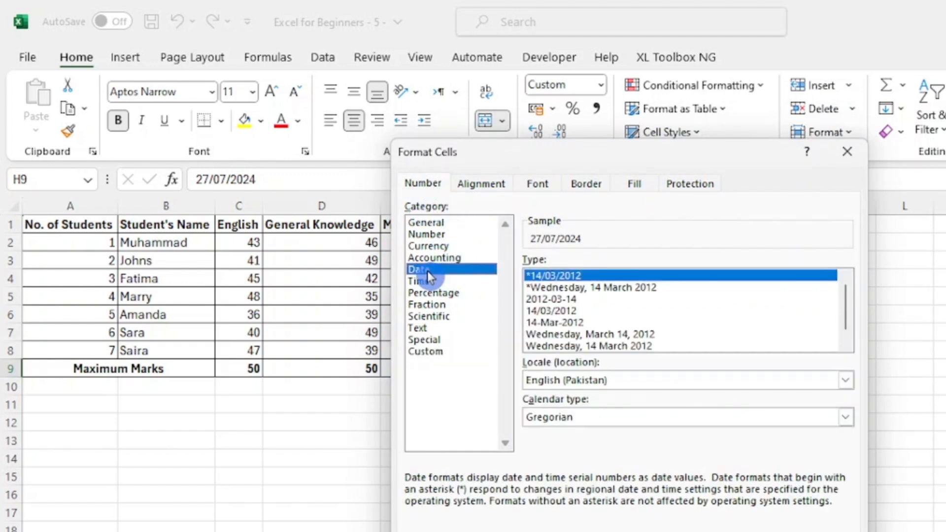
{"action": "left_click", "coordinate": [599, 335]}
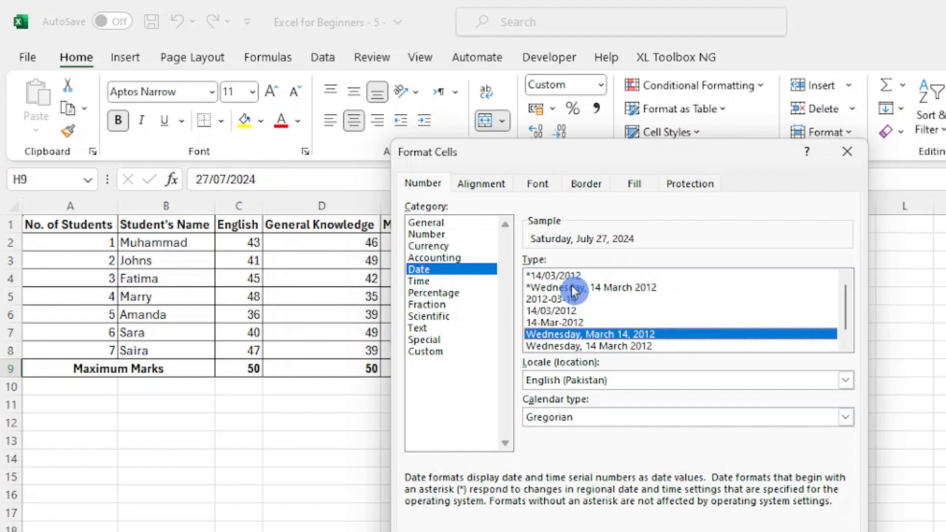
{"action": "left_click", "coordinate": [574, 288]}
{"action": "left_click", "coordinate": [594, 335]}
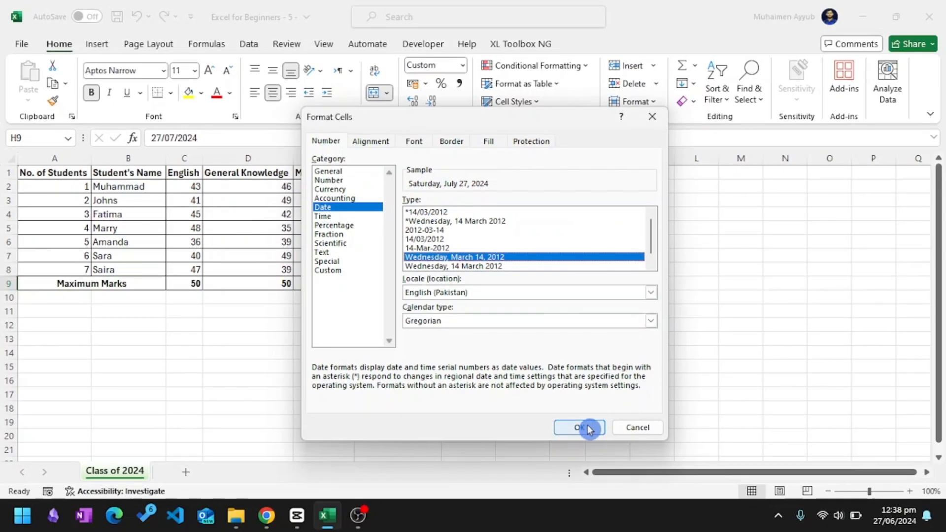
{"action": "left_click", "coordinate": [582, 428]}
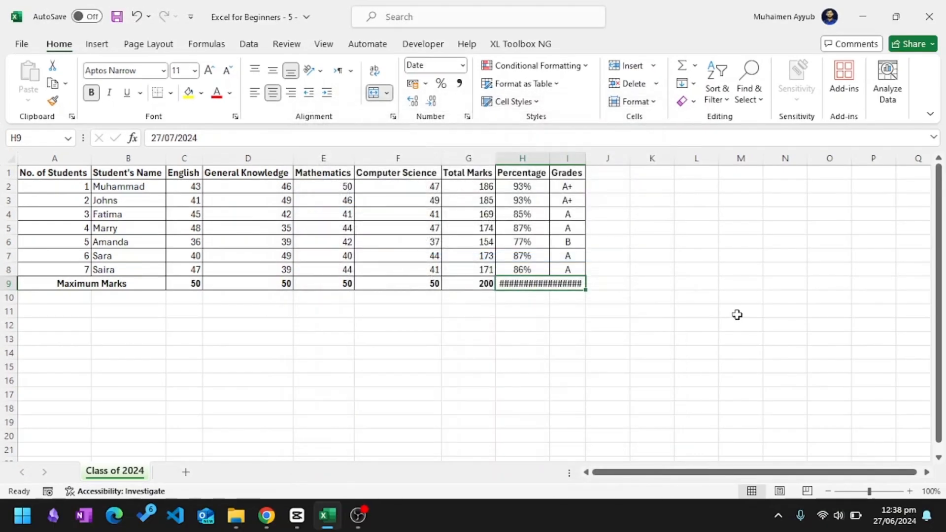
{"action": "left_click_drag", "start_coordinate": [590, 151], "coordinate": [595, 161]}
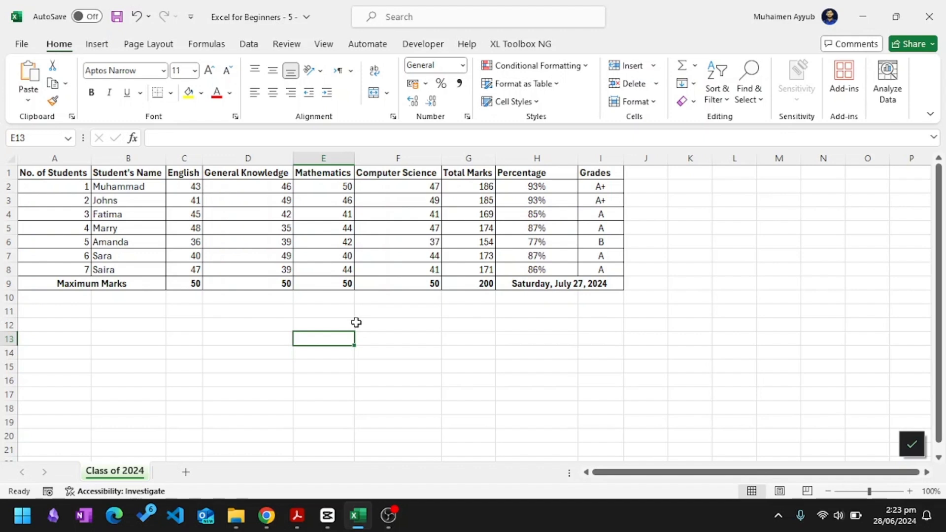
Format A1:I9 as a table with headers in the black-header Medium style, and widen column H to fit the date
{"action": "left_click", "coordinate": [261, 227]}
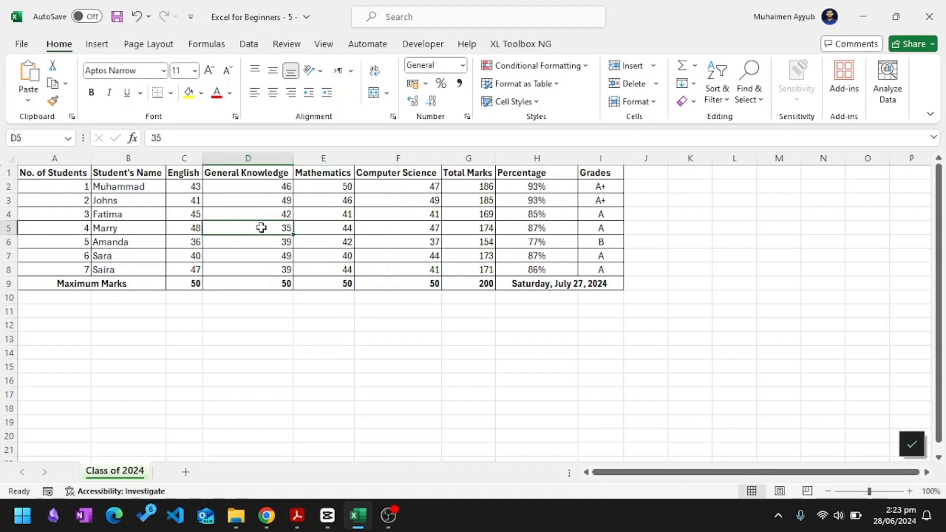
{"action": "left_click", "coordinate": [60, 45]}
{"action": "left_click", "coordinate": [554, 84]}
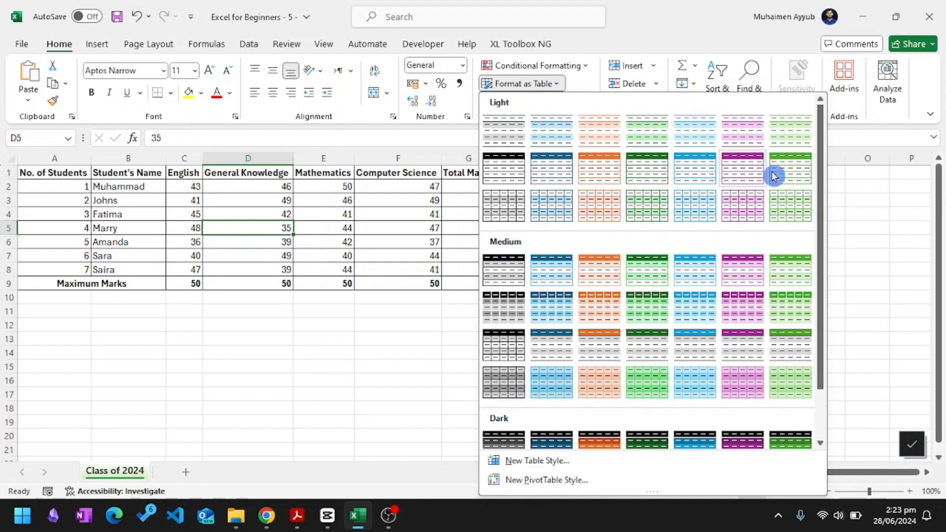
{"action": "left_click", "coordinate": [482, 267]}
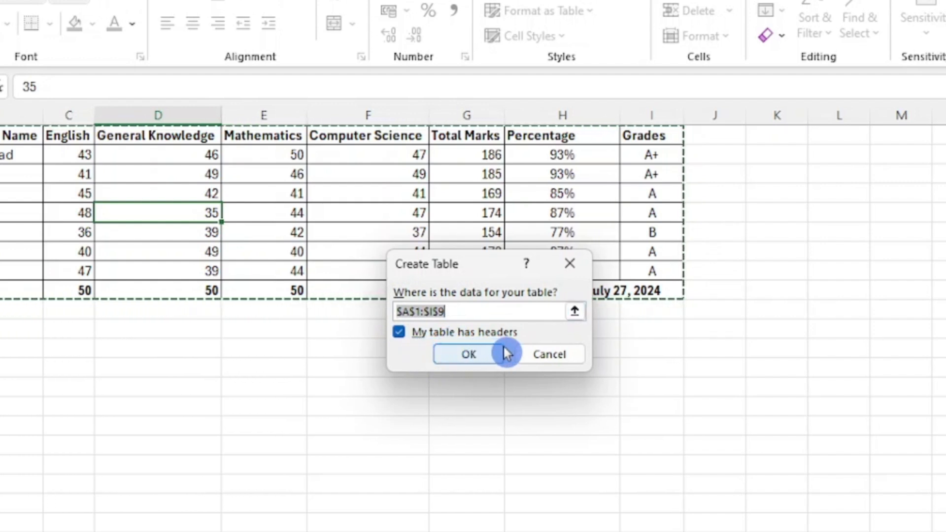
{"action": "left_click", "coordinate": [474, 355]}
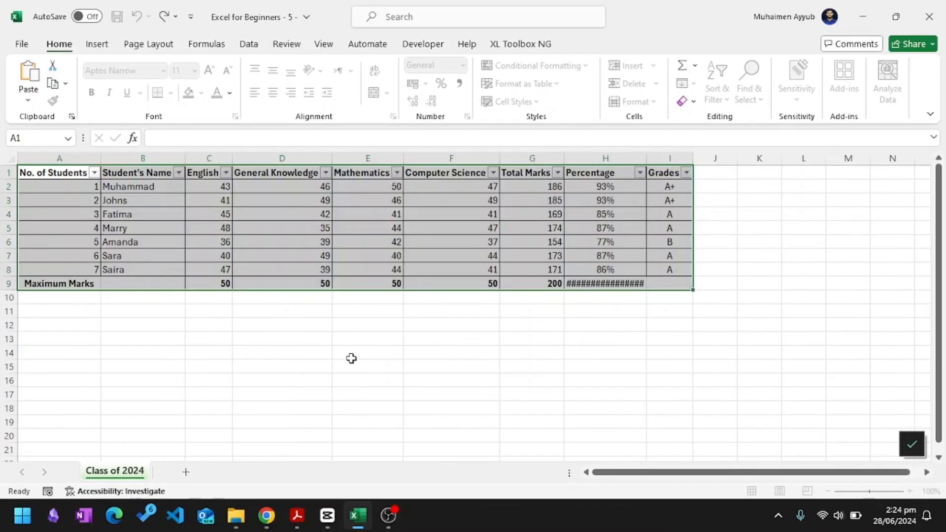
{"action": "left_click_drag", "start_coordinate": [646, 157], "coordinate": [689, 157]}
{"action": "left_click", "coordinate": [494, 322]}
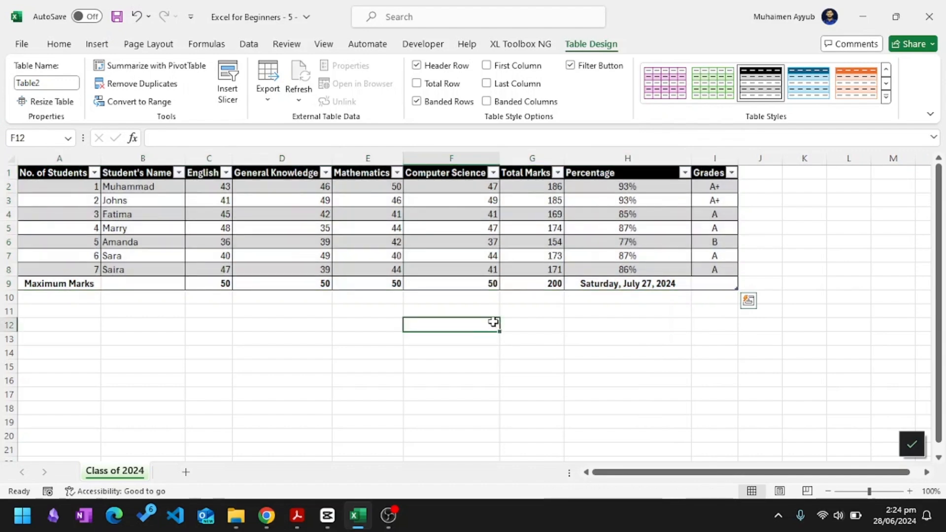
{"action": "left_click", "coordinate": [274, 213]}
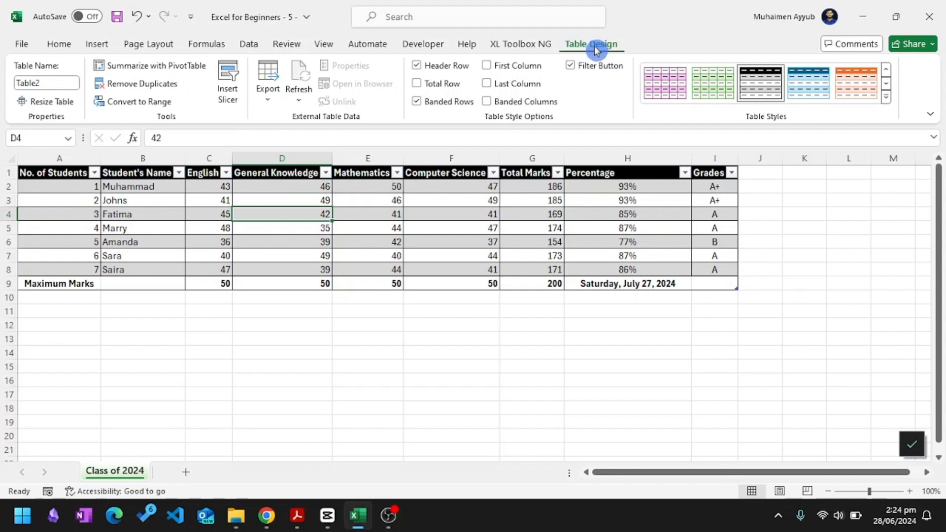
{"action": "left_click", "coordinate": [887, 101]}
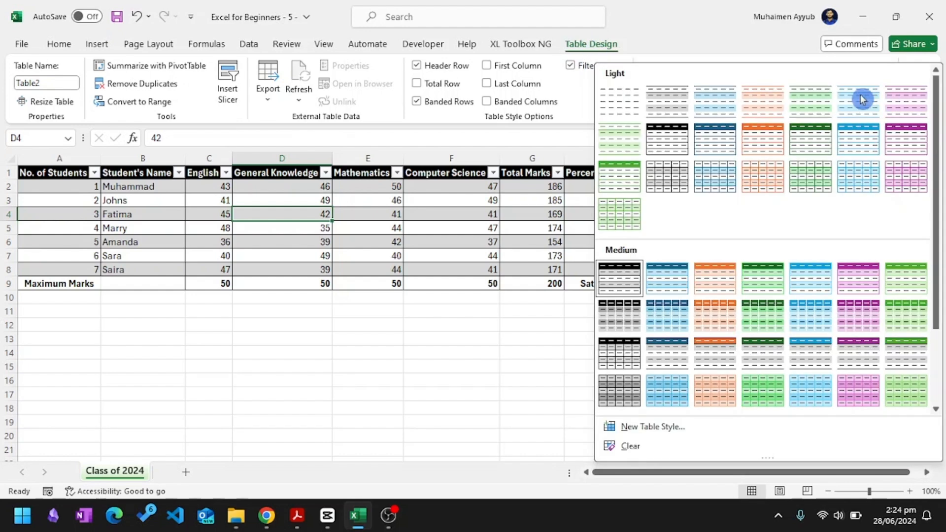
{"action": "left_click", "coordinate": [692, 9]}
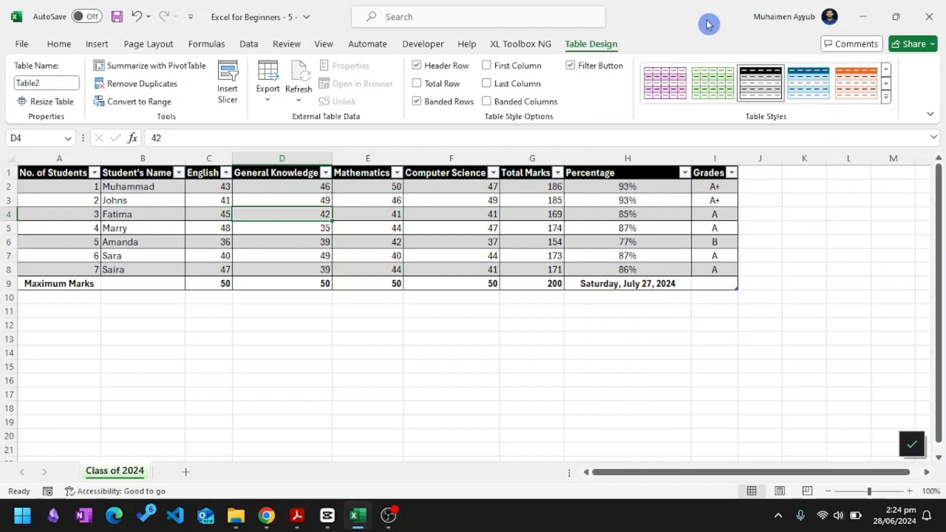
Filter the Student's Name column to the first student by searching for the student's name, and clear that filter
{"action": "left_click", "coordinate": [366, 228]}
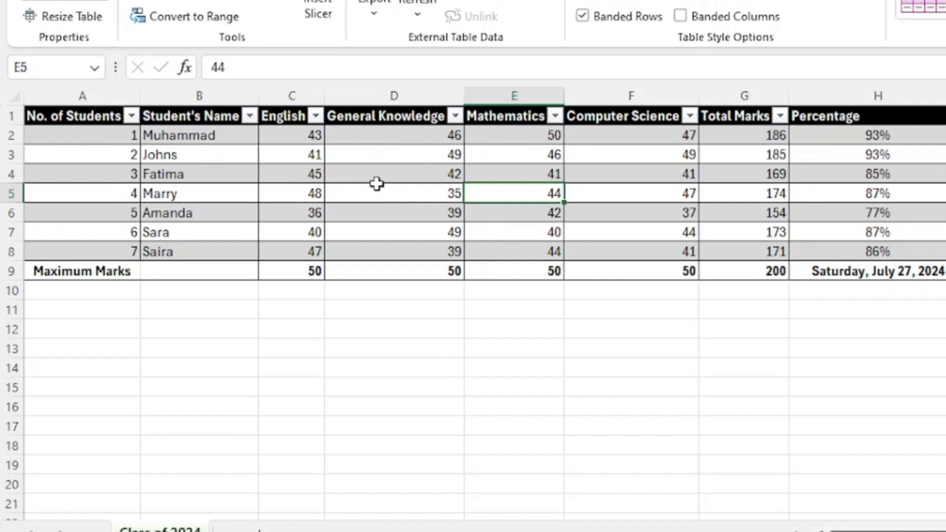
{"action": "left_click", "coordinate": [246, 110]}
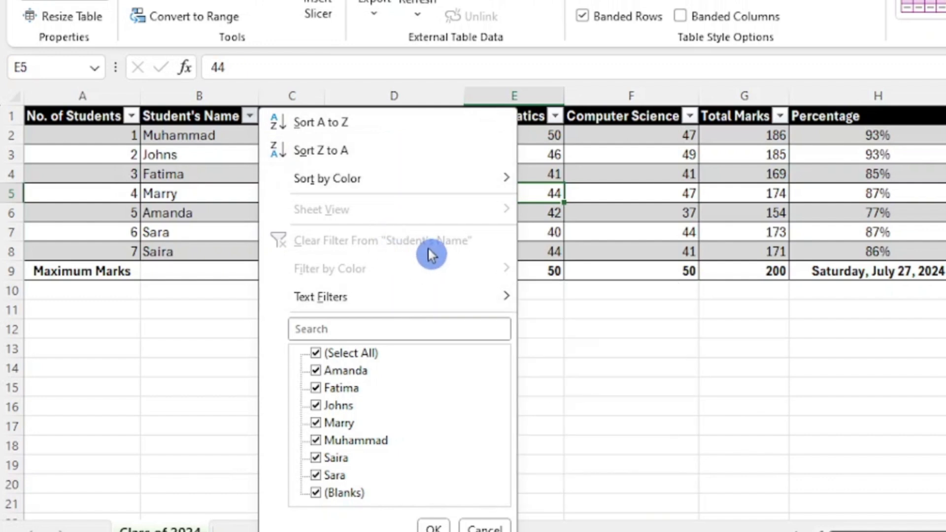
{"action": "left_click", "coordinate": [412, 327]}
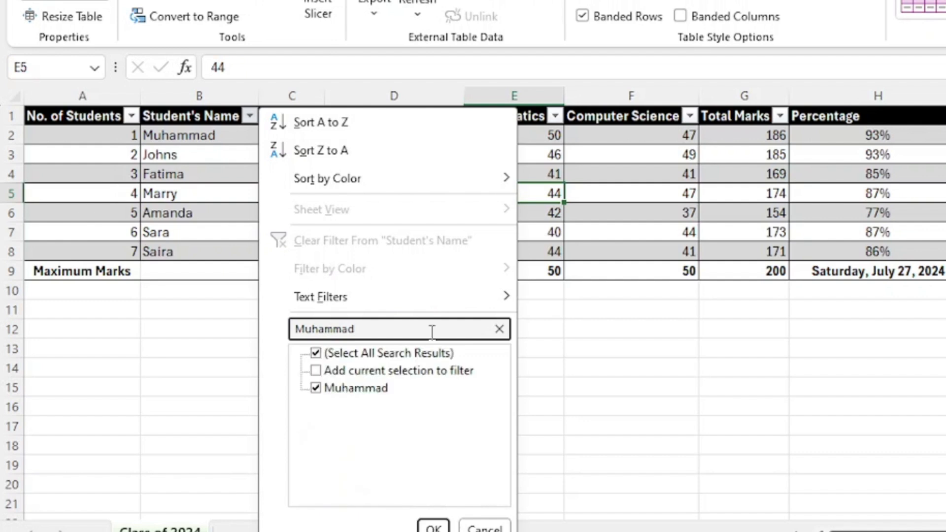
{"action": "left_click", "coordinate": [445, 525]}
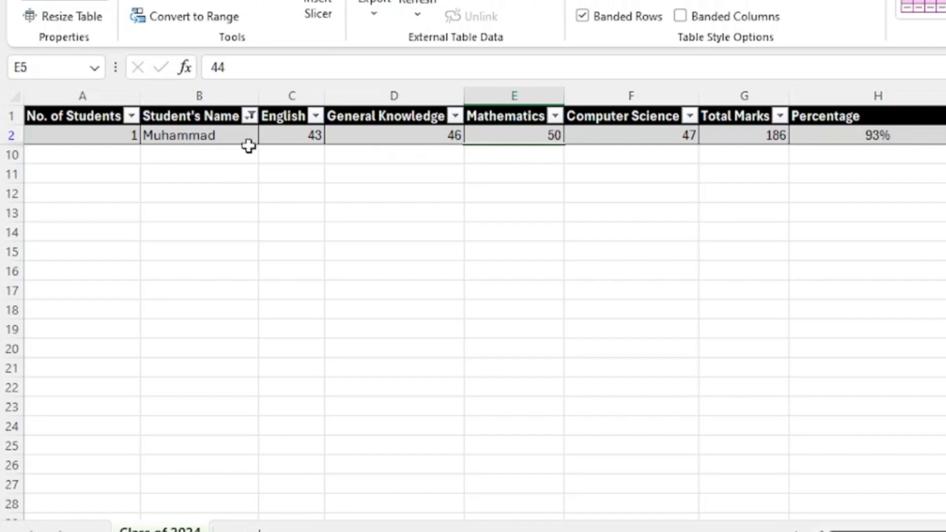
{"action": "left_click", "coordinate": [250, 116]}
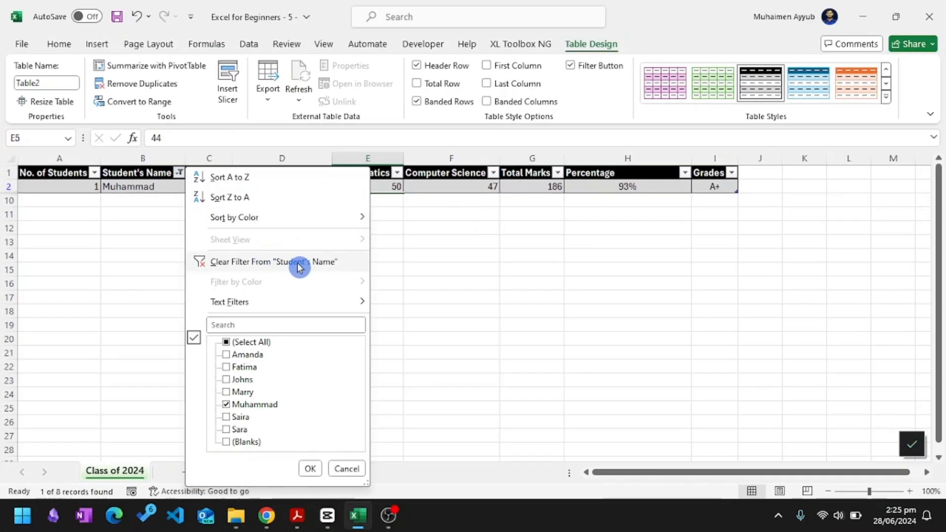
{"action": "left_click", "coordinate": [299, 263]}
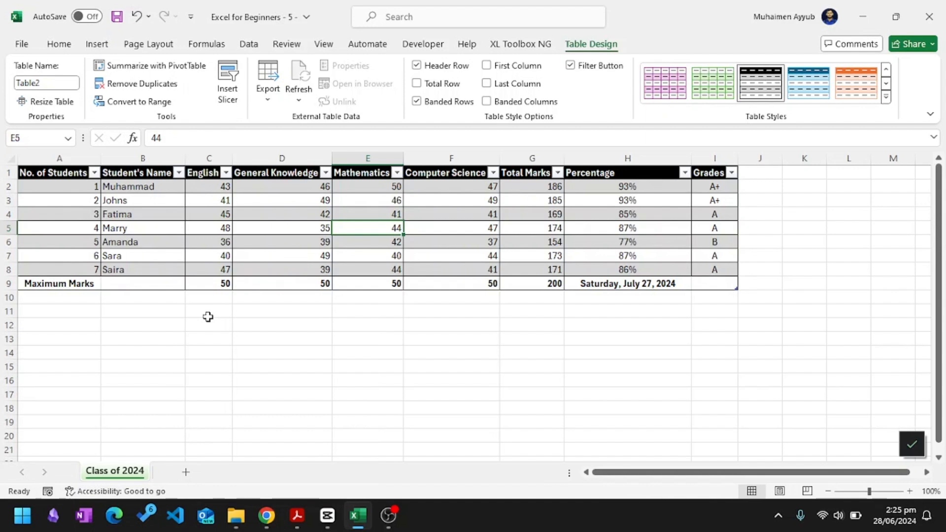
{"action": "left_click", "coordinate": [256, 240]}
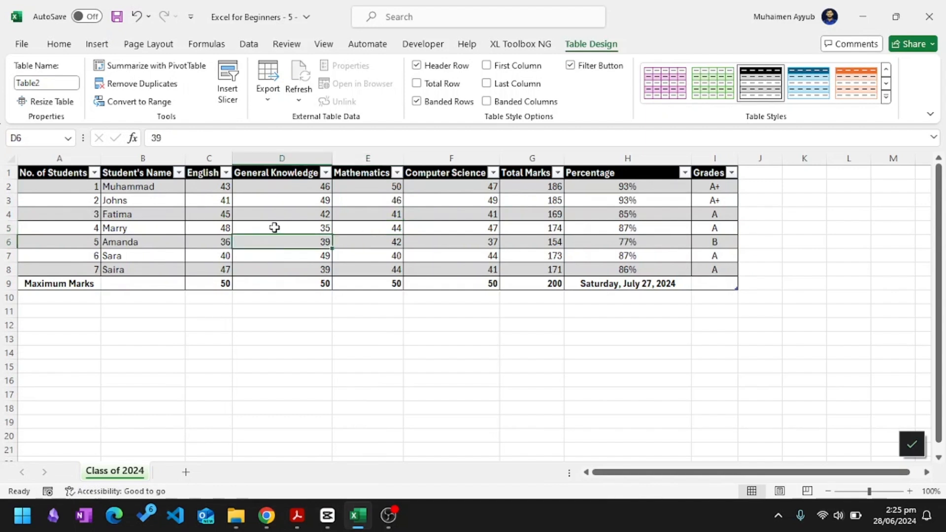
{"action": "left_click", "coordinate": [275, 227]}
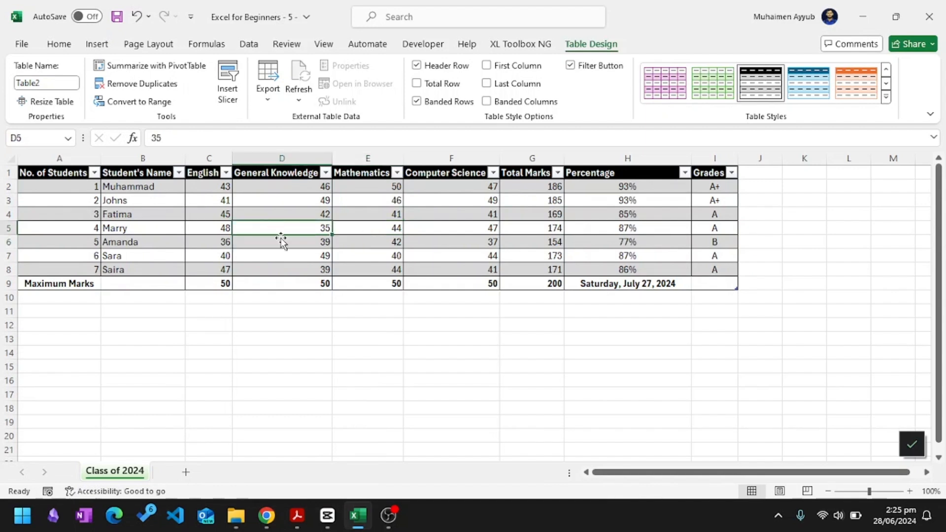
{"action": "left_click", "coordinate": [283, 244]}
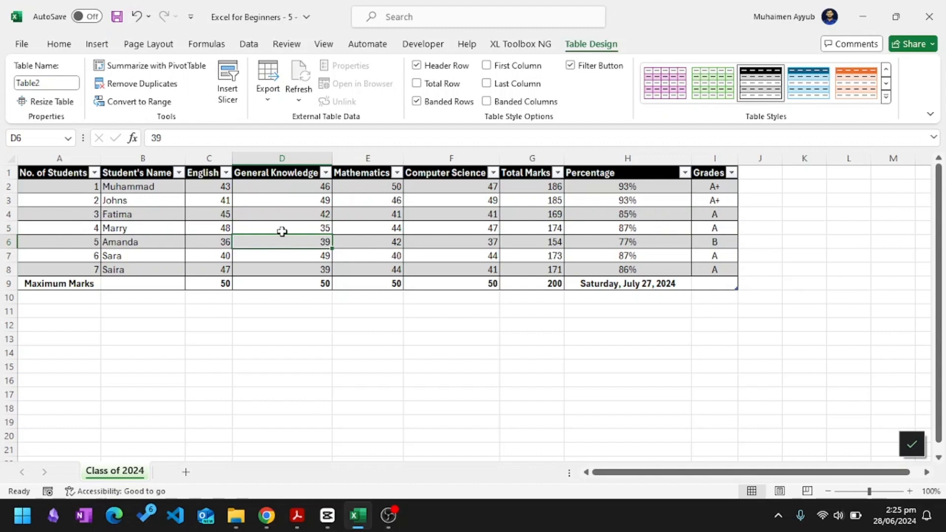
Clear the table style from the student marks table
{"action": "left_click", "coordinate": [282, 230]}
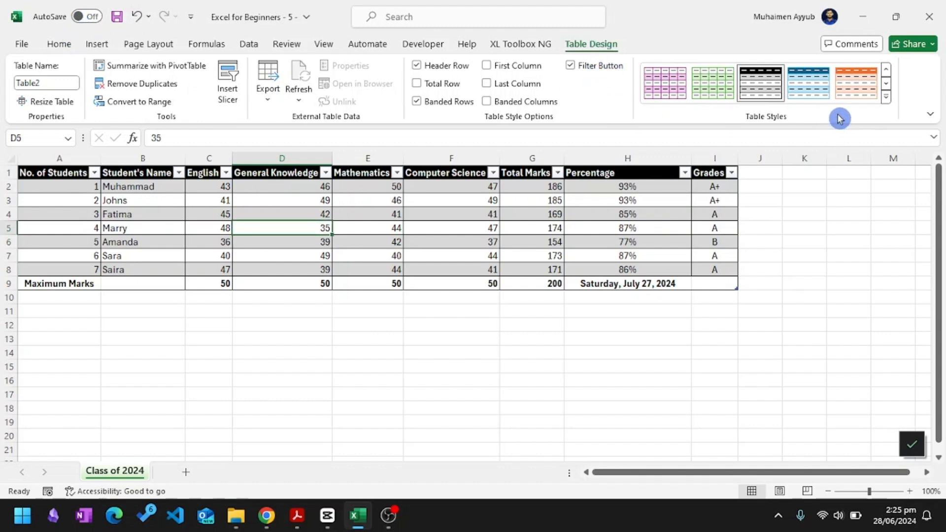
{"action": "left_click", "coordinate": [888, 103]}
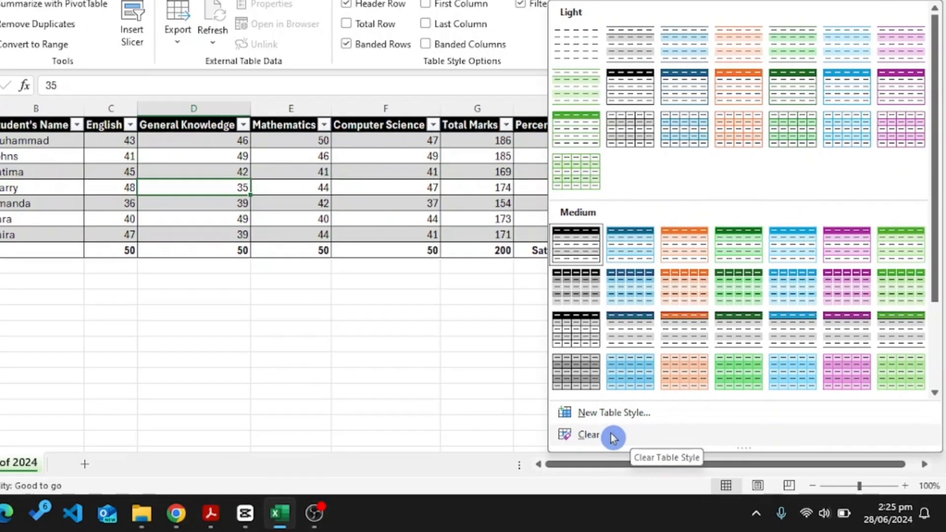
{"action": "left_click", "coordinate": [534, 415]}
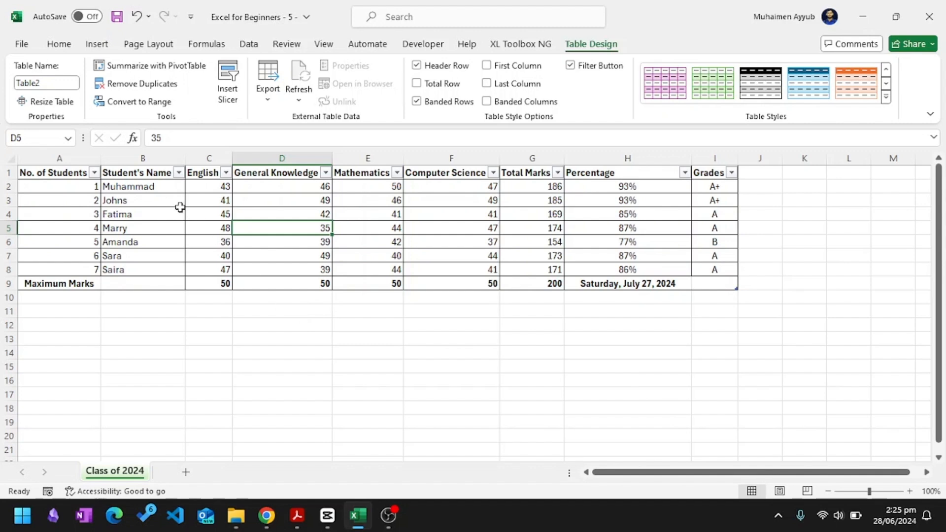
Convert the student marks table to a normal range
{"action": "left_click", "coordinate": [179, 208]}
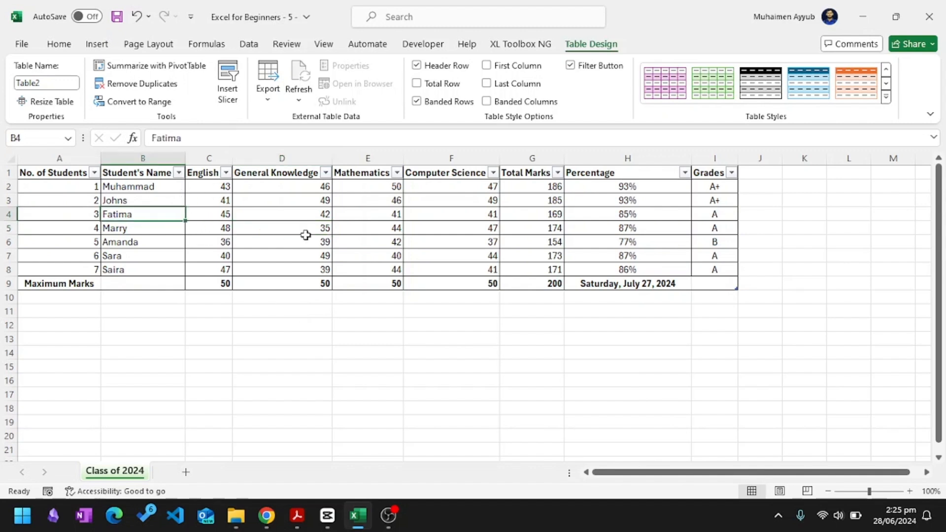
{"action": "left_click", "coordinate": [308, 215]}
{"action": "left_click", "coordinate": [591, 46]}
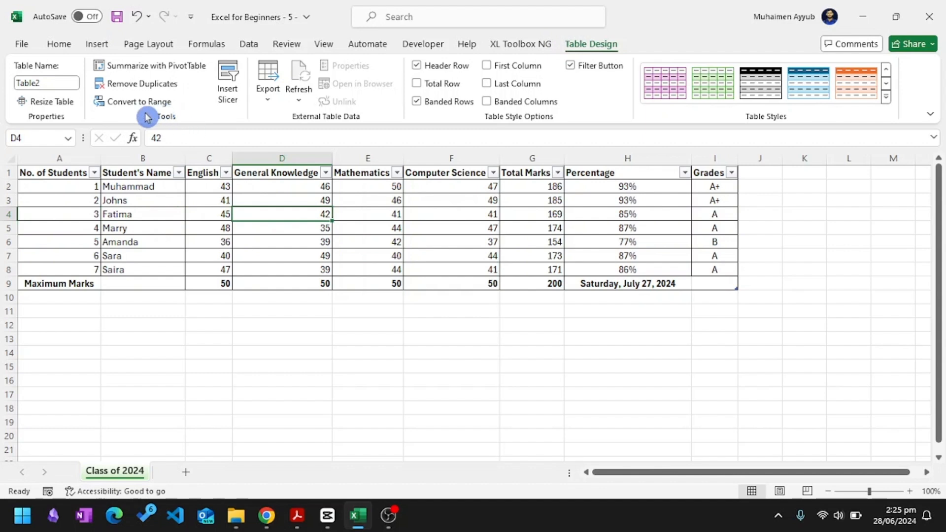
{"action": "left_click", "coordinate": [129, 102]}
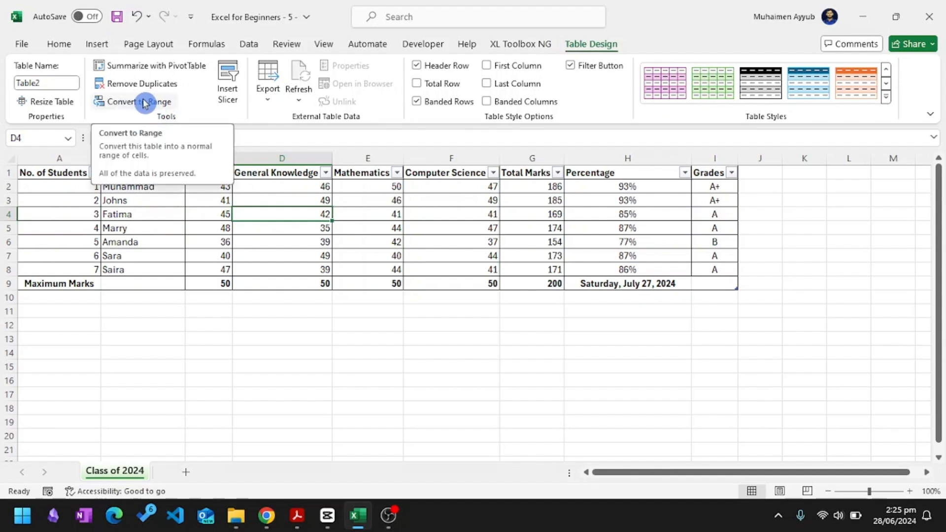
{"action": "left_click", "coordinate": [144, 103]}
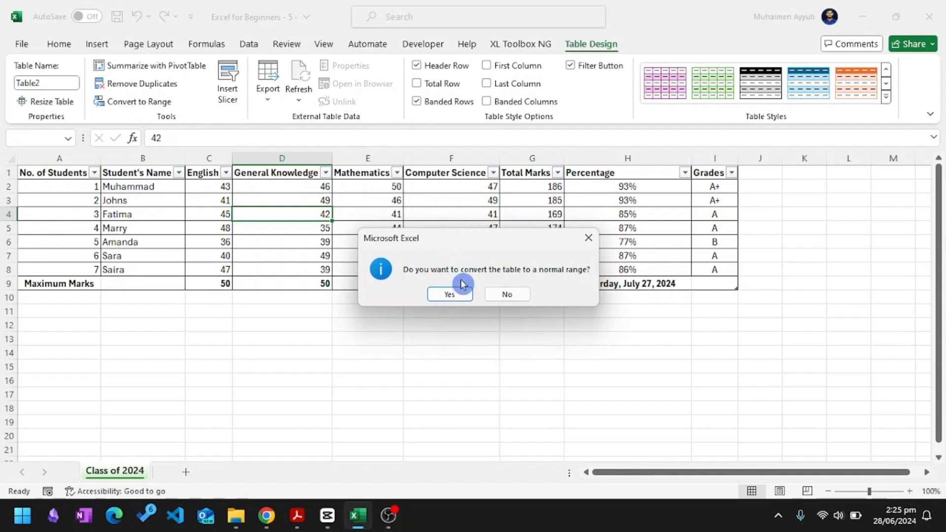
{"action": "left_click", "coordinate": [450, 295]}
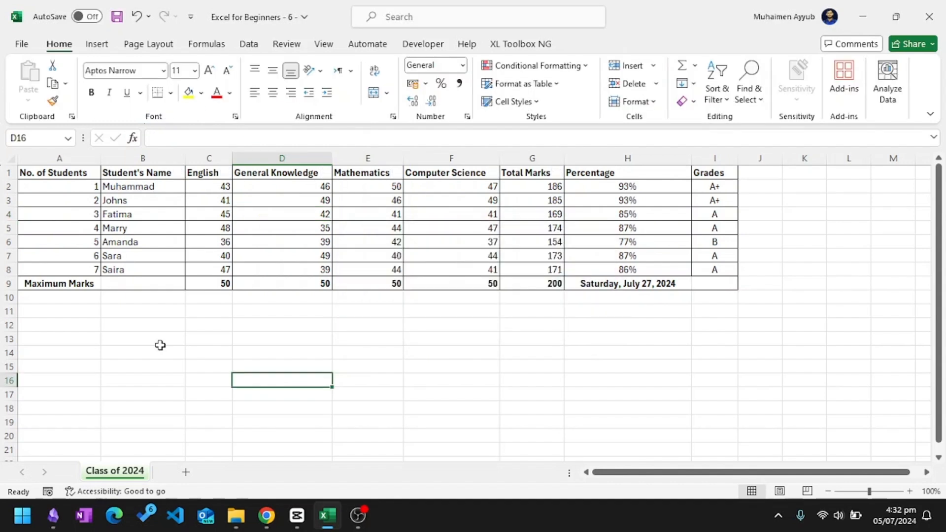
Insert a 2-D clustered column chart from A1:I8, and delete the chart after repositioning it over the data
{"action": "left_click", "coordinate": [170, 350]}
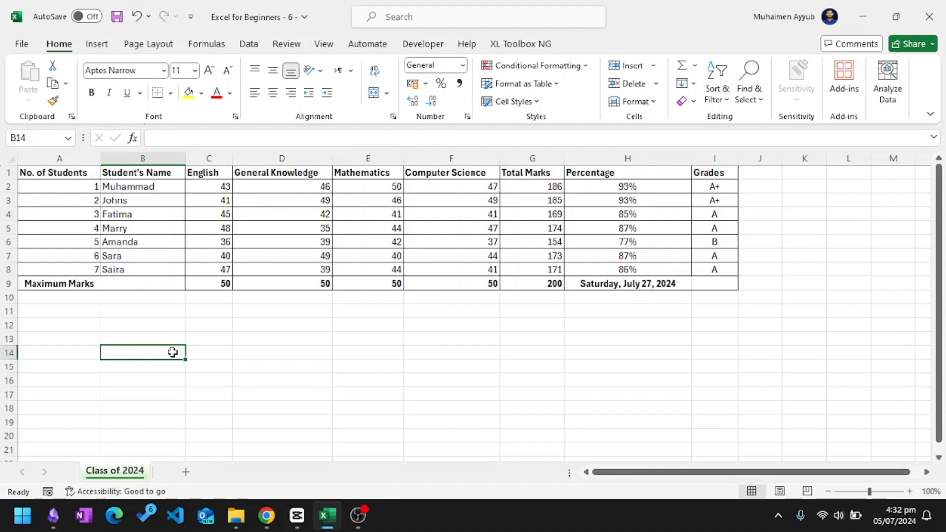
{"action": "left_click_drag", "start_coordinate": [69, 172], "coordinate": [284, 233]}
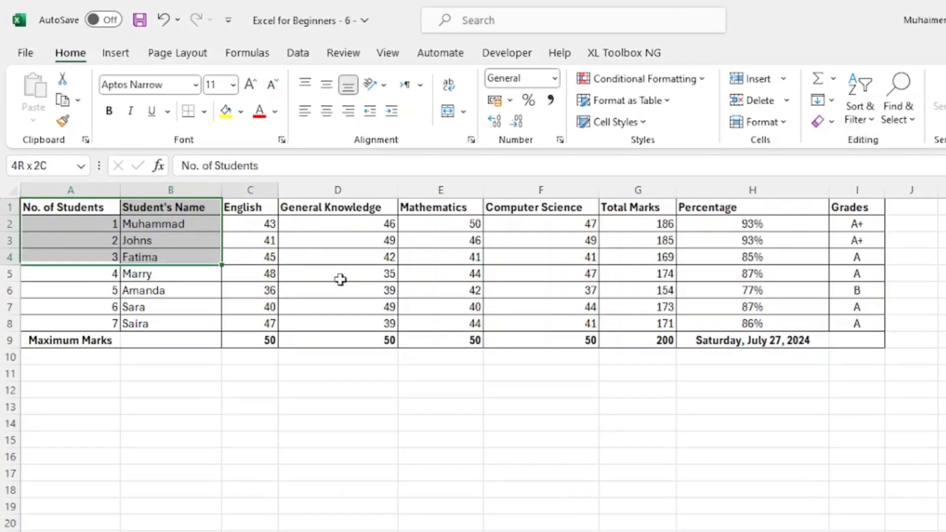
{"action": "left_click_drag", "start_coordinate": [341, 279], "coordinate": [847, 323]}
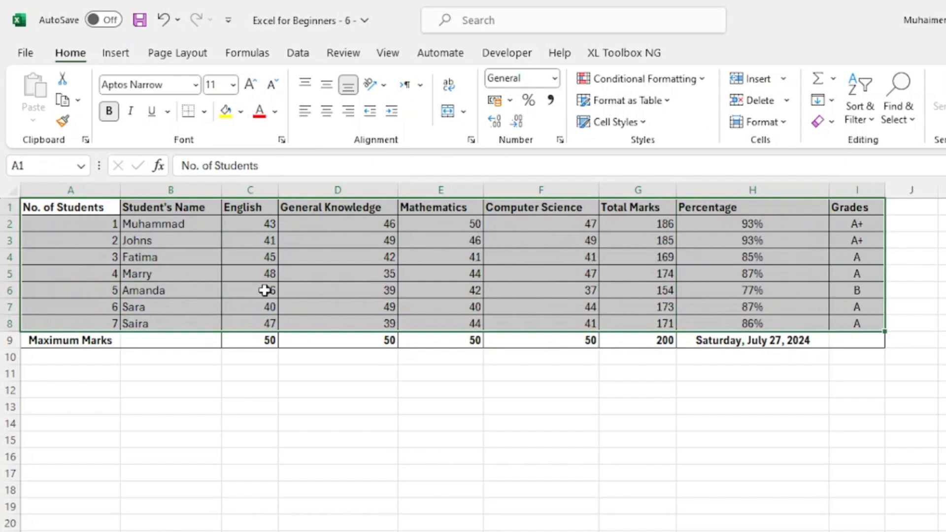
{"action": "left_click", "coordinate": [117, 55]}
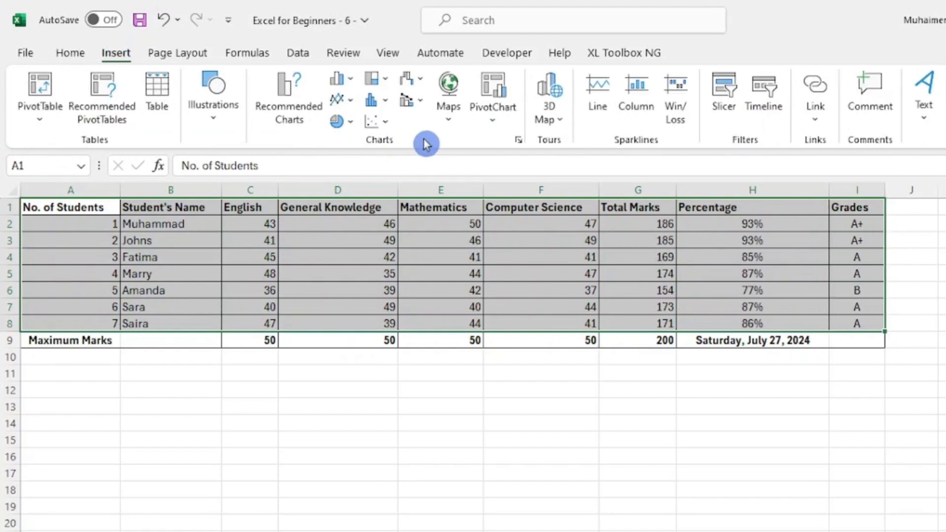
{"action": "left_click", "coordinate": [347, 85]}
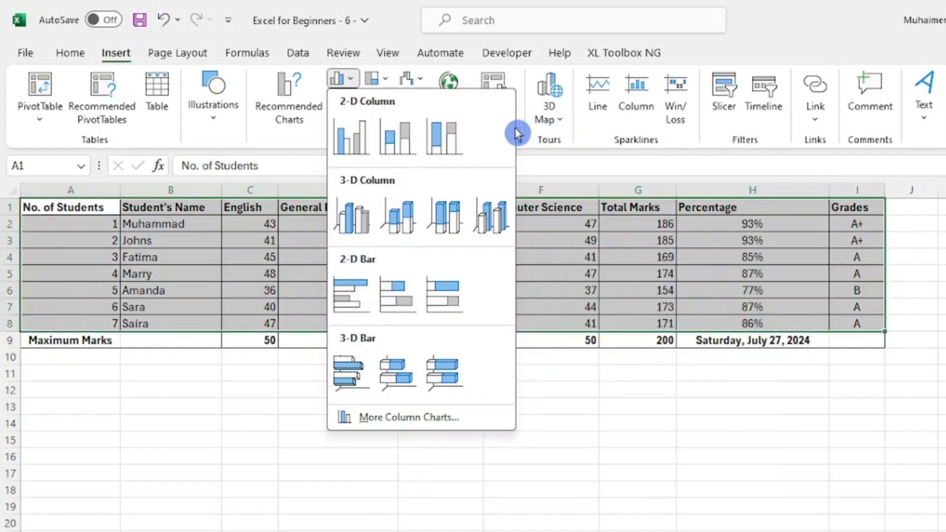
{"action": "left_click", "coordinate": [361, 143]}
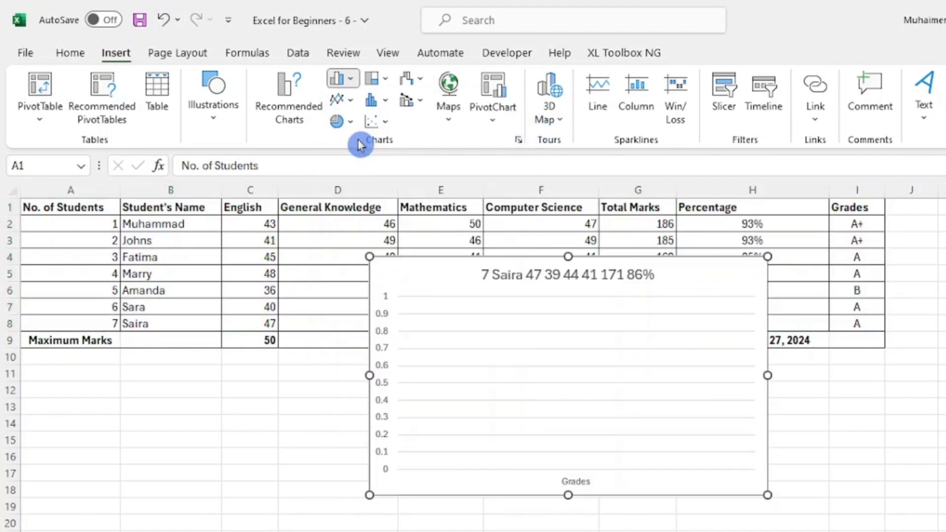
{"action": "left_click_drag", "start_coordinate": [444, 270], "coordinate": [377, 284]}
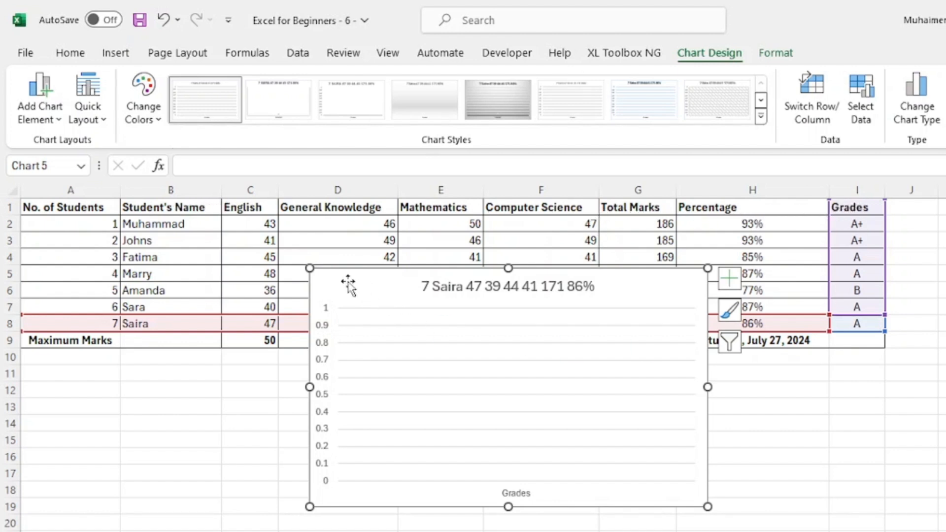
{"action": "key", "text": "Delete"}
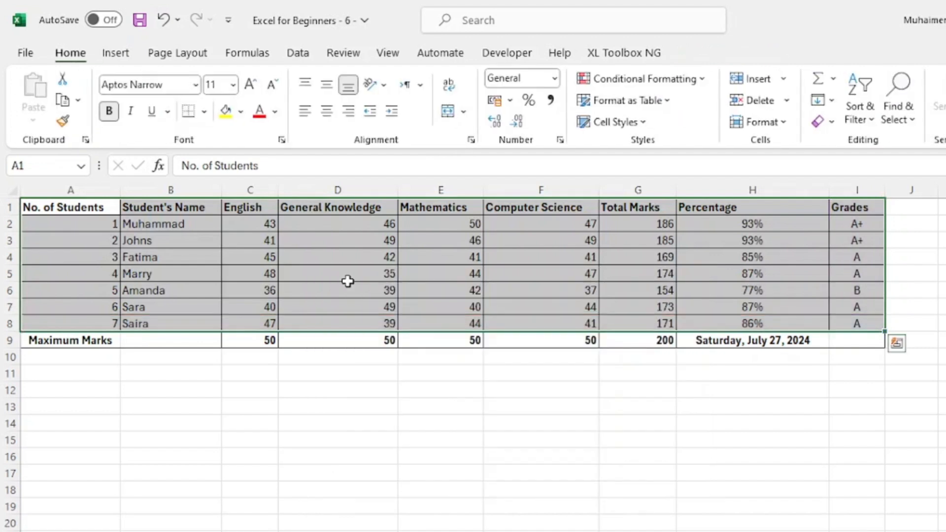
Insert the recommended Clustered Bar chart from A1:I8, and delete it after trying out a different position and size
{"action": "left_click", "coordinate": [121, 56]}
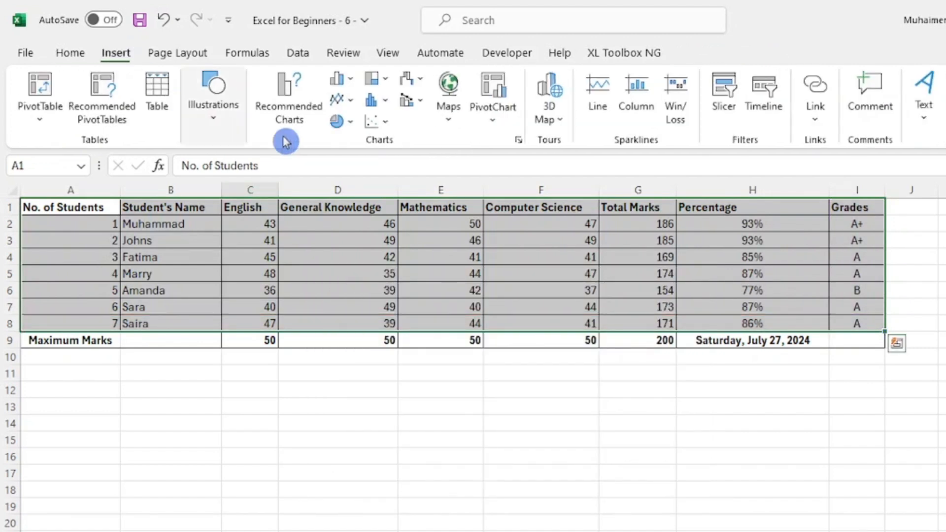
{"action": "left_click", "coordinate": [297, 91]}
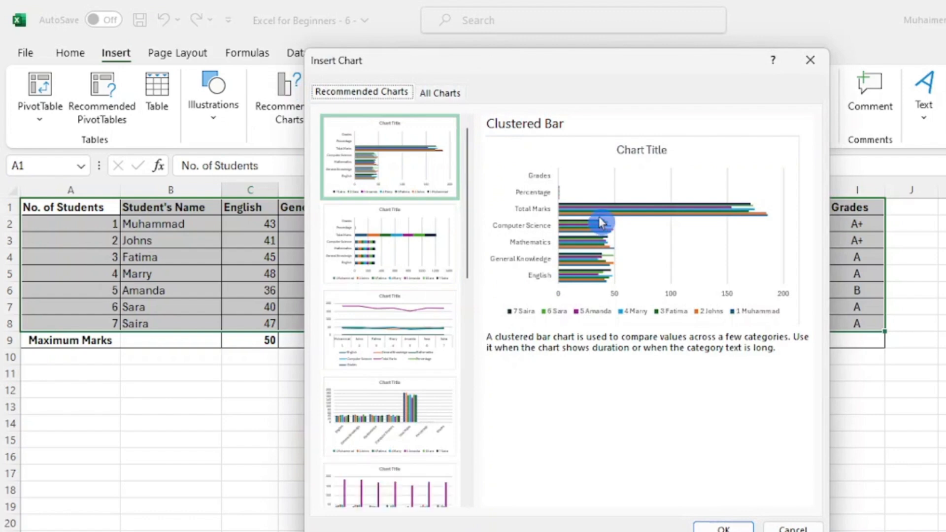
{"action": "left_click", "coordinate": [737, 524]}
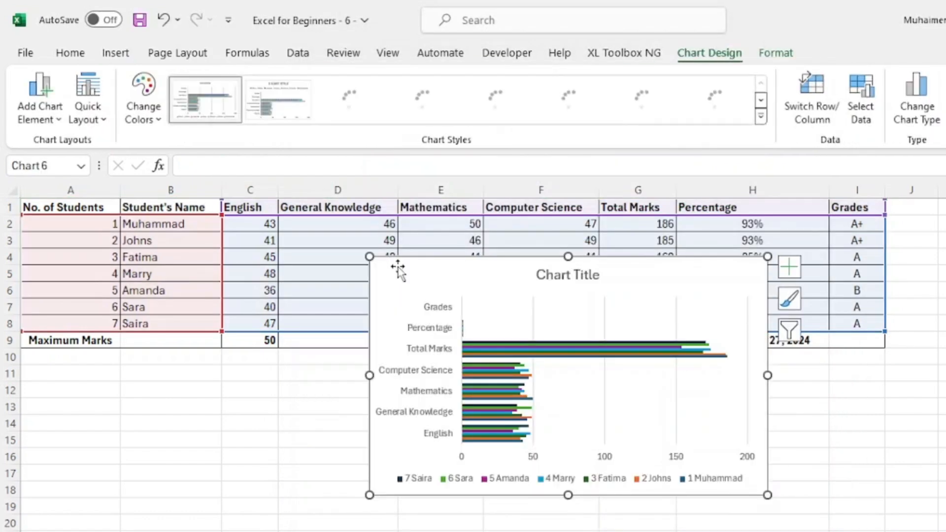
{"action": "mouse_move", "coordinate": [394, 268]}
{"action": "left_mouse_down"}
{"action": "mouse_move", "coordinate": [386, 281]}
{"action": "mouse_move", "coordinate": [371, 277]}
{"action": "left_mouse_up"}
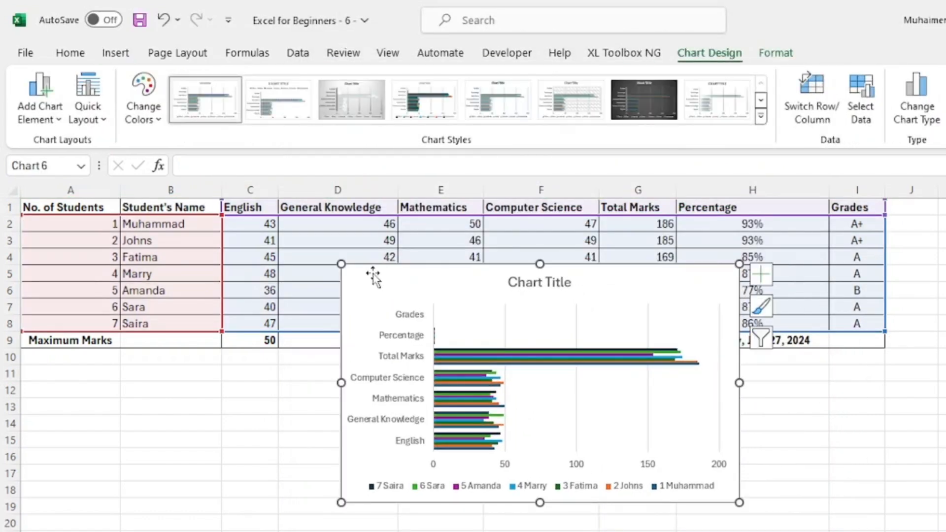
{"action": "left_click_drag", "start_coordinate": [739, 503], "coordinate": [784, 526]}
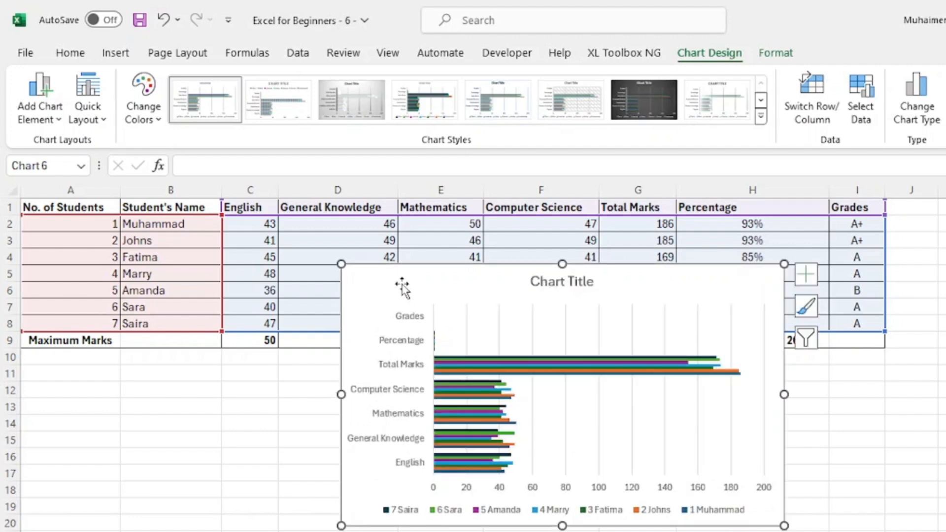
{"action": "left_click_drag", "start_coordinate": [402, 284], "coordinate": [354, 270]}
{"action": "key", "text": "Delete"}
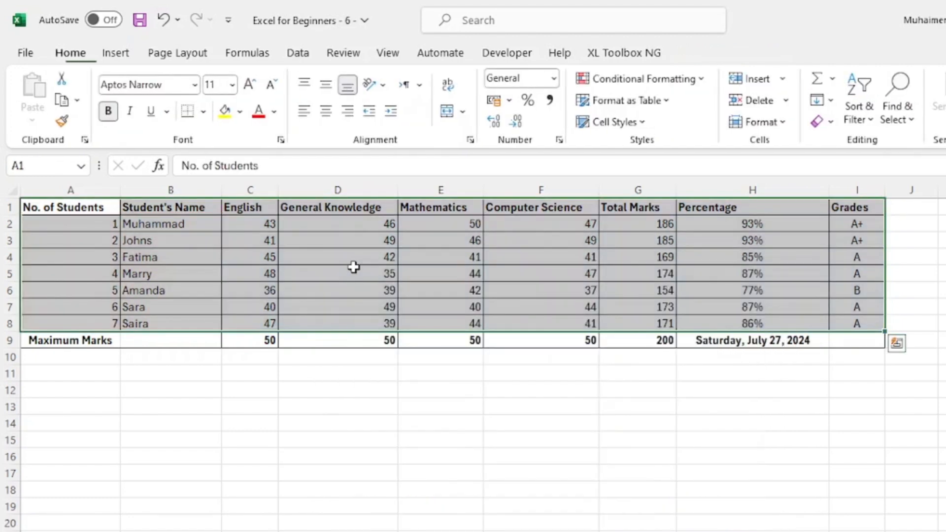
{"action": "left_click", "coordinate": [333, 385]}
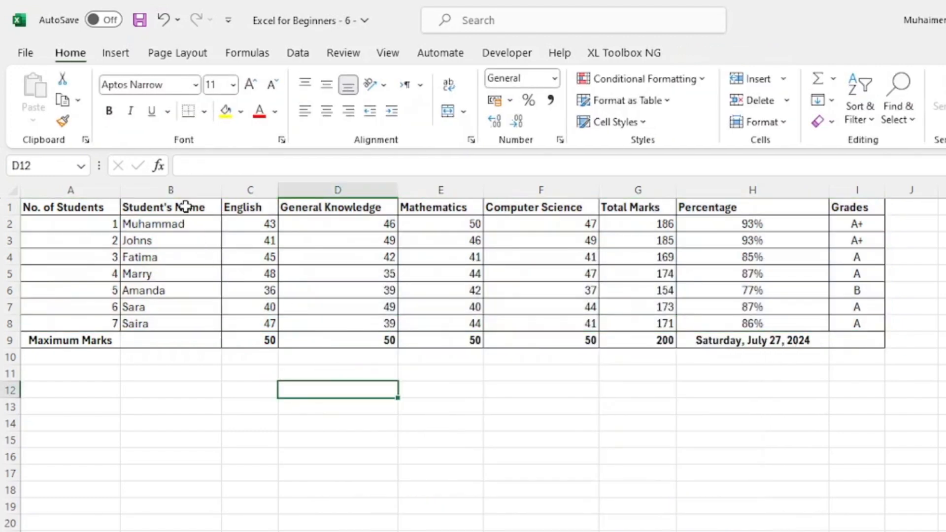
Create a default clustered column chart from B1:F8, and enlarge and reposition it over the student data
{"action": "left_click_drag", "start_coordinate": [185, 206], "coordinate": [552, 326]}
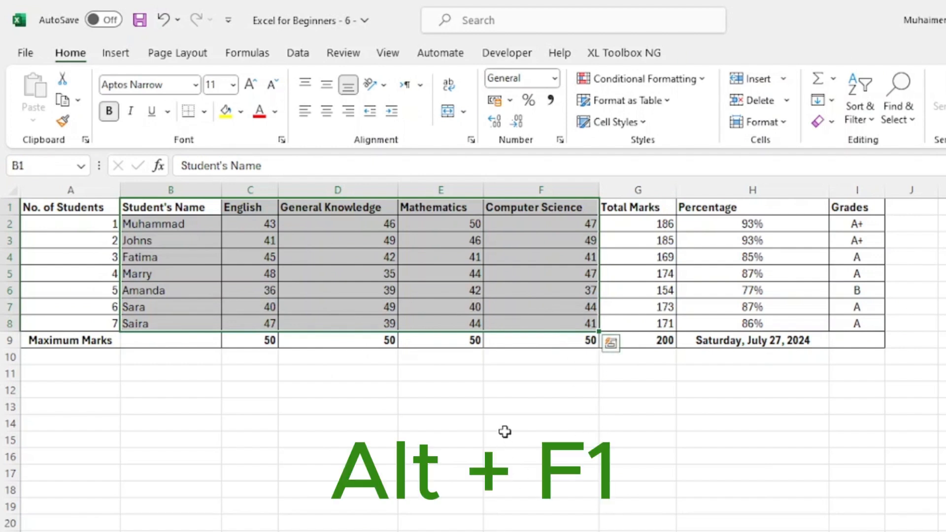
{"action": "key", "text": "alt+F1"}
{"action": "left_click_drag", "start_coordinate": [735, 479], "coordinate": [822, 531]}
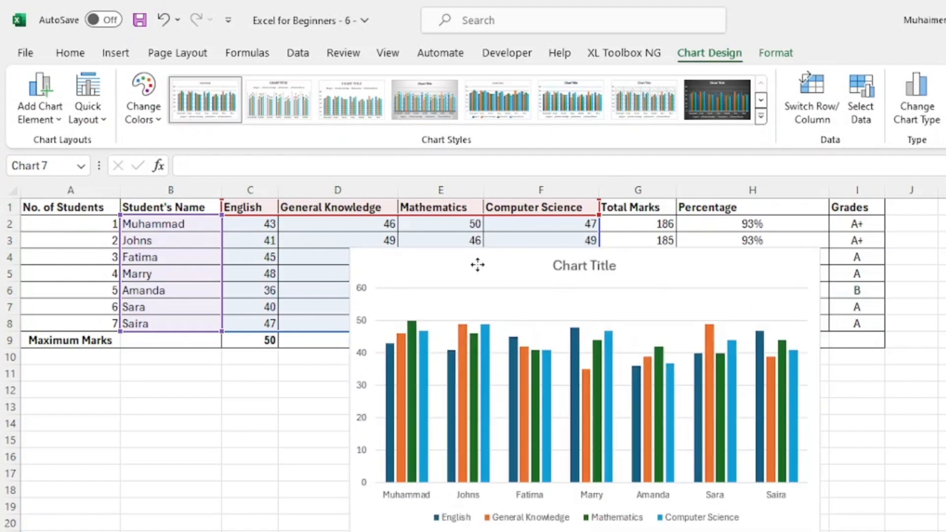
{"action": "left_click_drag", "start_coordinate": [478, 265], "coordinate": [429, 251]}
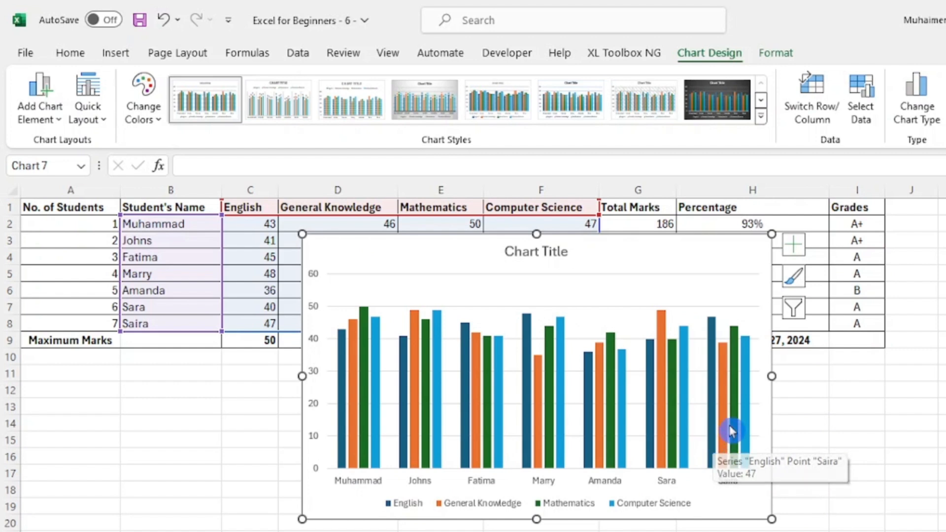
{"action": "mouse_move", "coordinate": [382, 250]}
{"action": "left_mouse_down"}
{"action": "mouse_move", "coordinate": [404, 238]}
{"action": "mouse_move", "coordinate": [398, 251]}
{"action": "mouse_move", "coordinate": [373, 249]}
{"action": "left_mouse_up"}
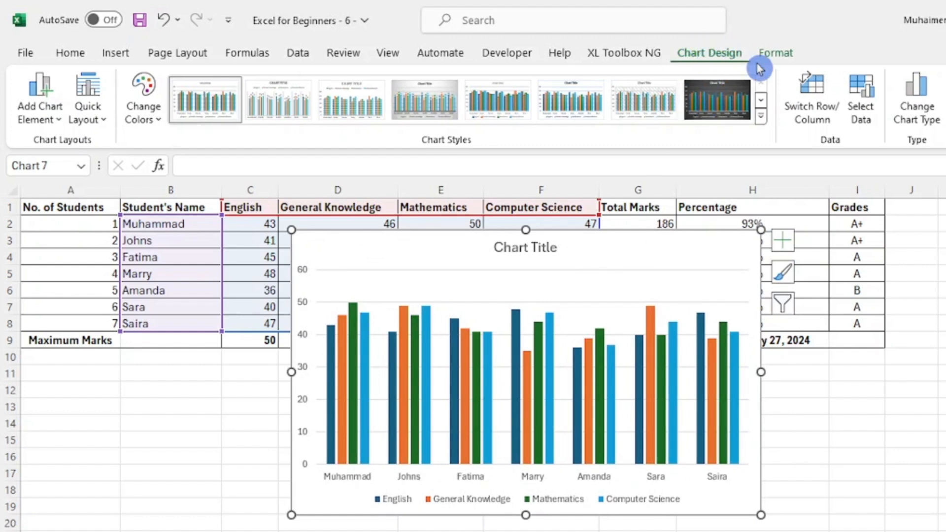
Look through the chart styles available for the subject marks chart, and delete the chart
{"action": "left_click", "coordinate": [761, 118]}
{"action": "left_click", "coordinate": [886, 224]}
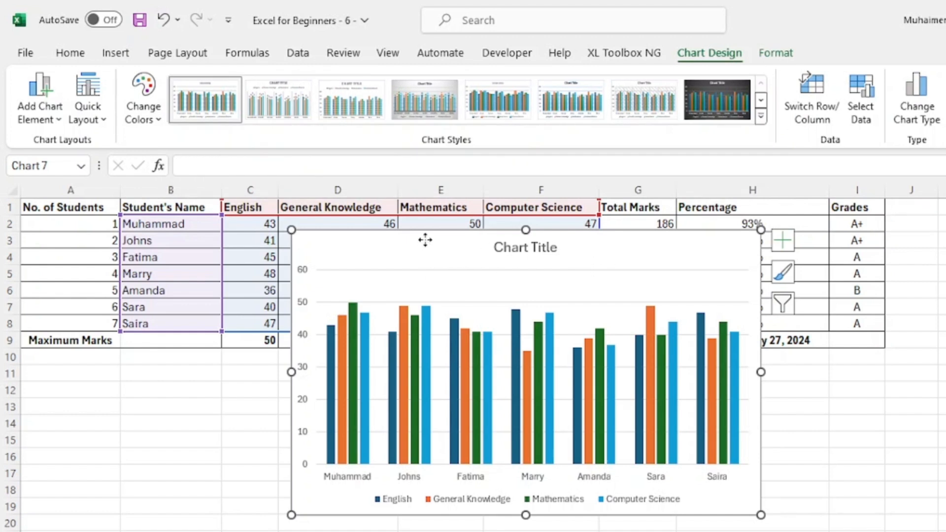
{"action": "left_click_drag", "start_coordinate": [426, 240], "coordinate": [440, 299]}
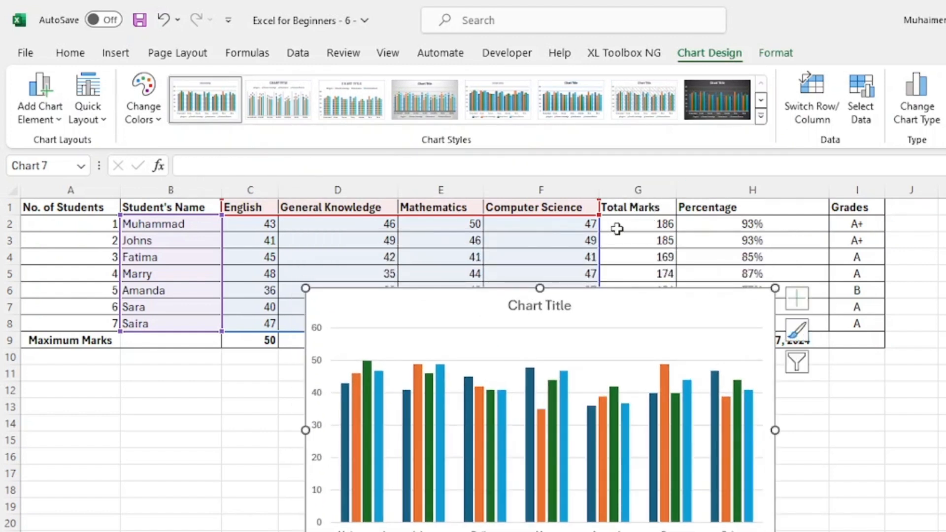
{"action": "key", "text": "Delete"}
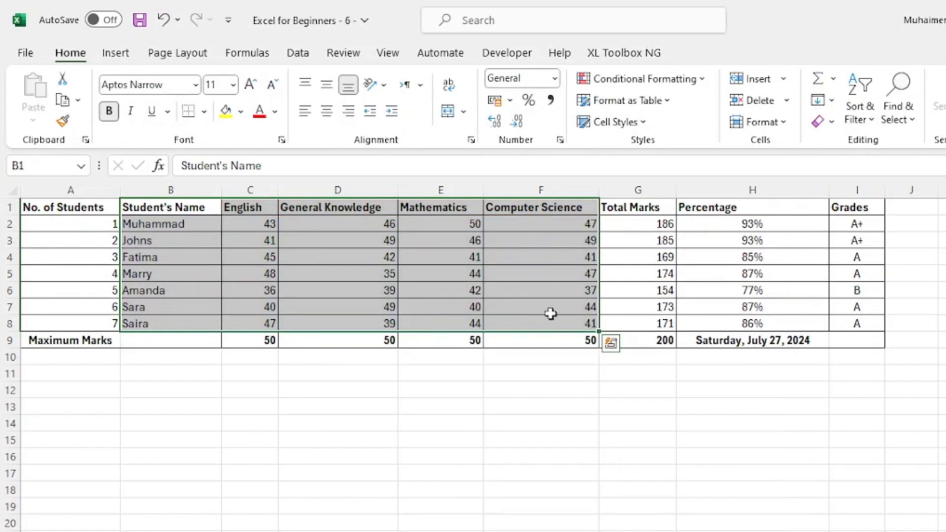
{"action": "left_click", "coordinate": [403, 443]}
Insert a 2-D clustered column chart from the Student's Name and Total Marks data, B1:B8 and G1:G8
{"action": "left_click_drag", "start_coordinate": [170, 209], "coordinate": [168, 321]}
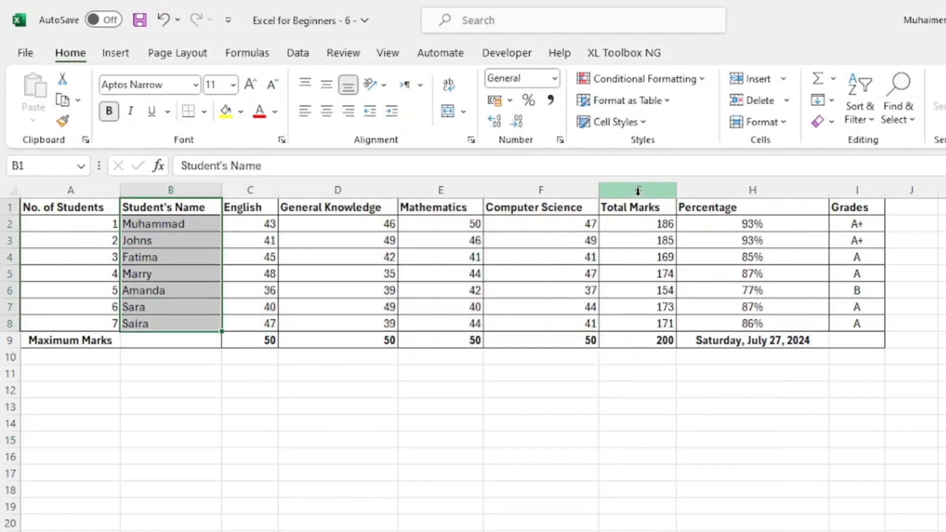
{"action": "left_click_drag", "start_coordinate": [636, 207], "coordinate": [628, 326]}
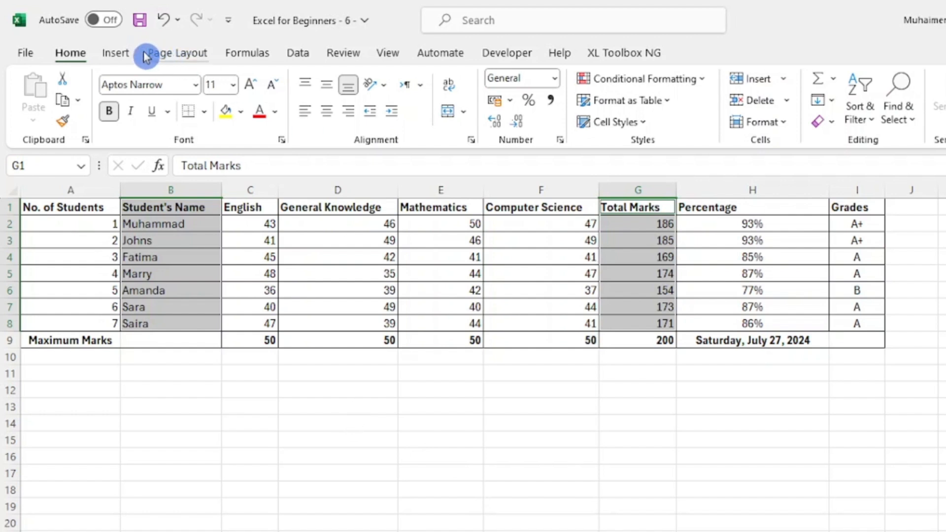
{"action": "left_click", "coordinate": [124, 53]}
{"action": "left_click", "coordinate": [354, 81]}
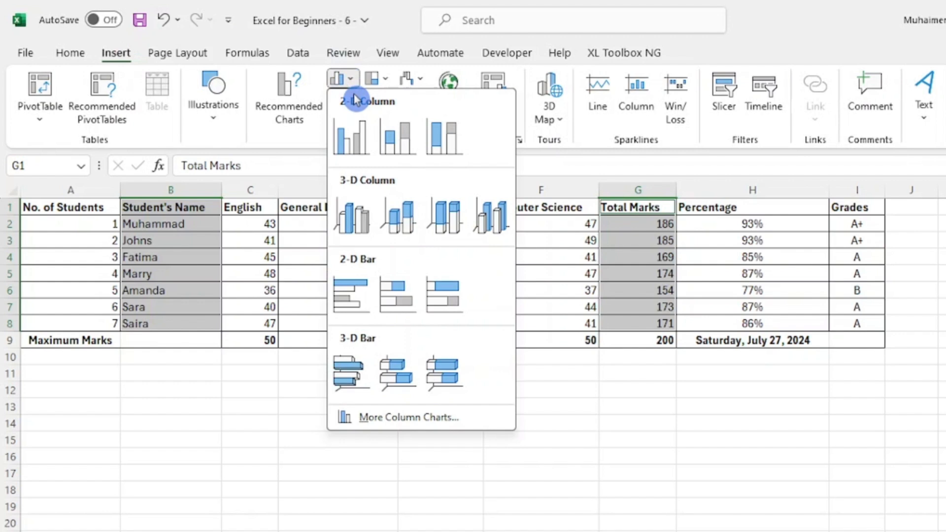
{"action": "left_click", "coordinate": [353, 139]}
Enlarge the Total Marks chart and reposition it over the student data, roughly across columns B to F
{"action": "left_click_drag", "start_coordinate": [439, 266], "coordinate": [392, 242]}
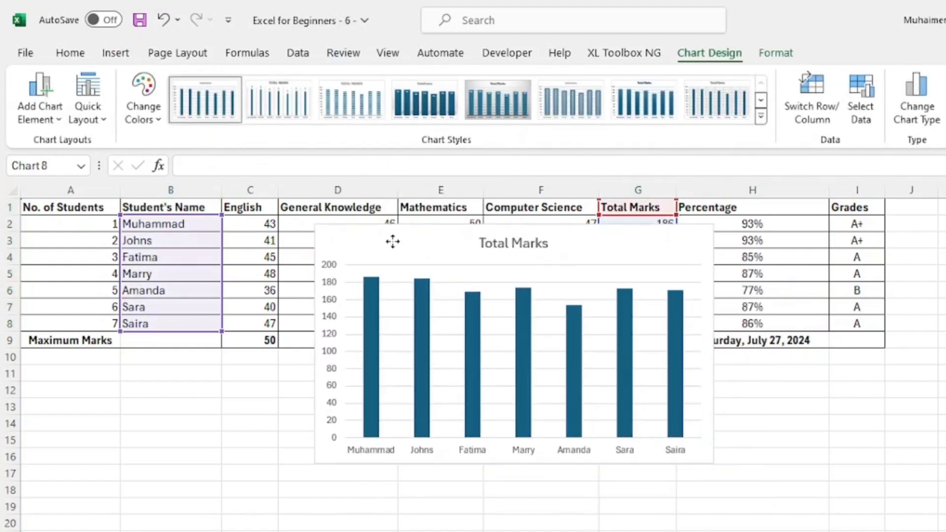
{"action": "left_click_drag", "start_coordinate": [712, 462], "coordinate": [768, 503]}
{"action": "left_click_drag", "start_coordinate": [769, 502], "coordinate": [769, 503]}
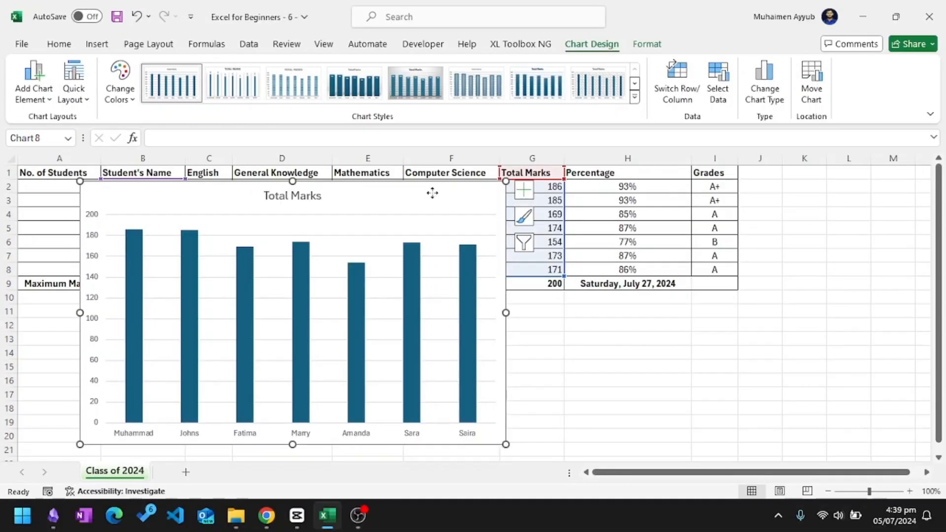
{"action": "left_click_drag", "start_coordinate": [432, 193], "coordinate": [436, 189]}
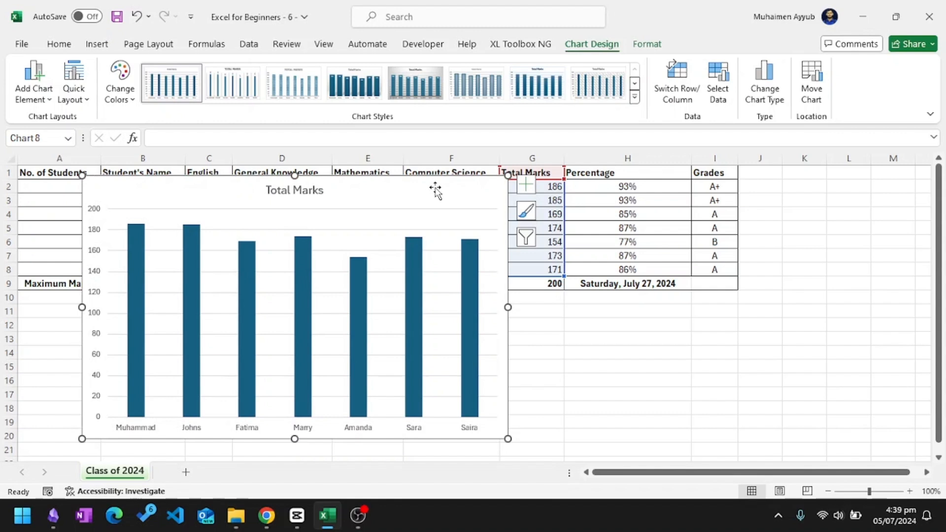
{"action": "left_click", "coordinate": [528, 186]}
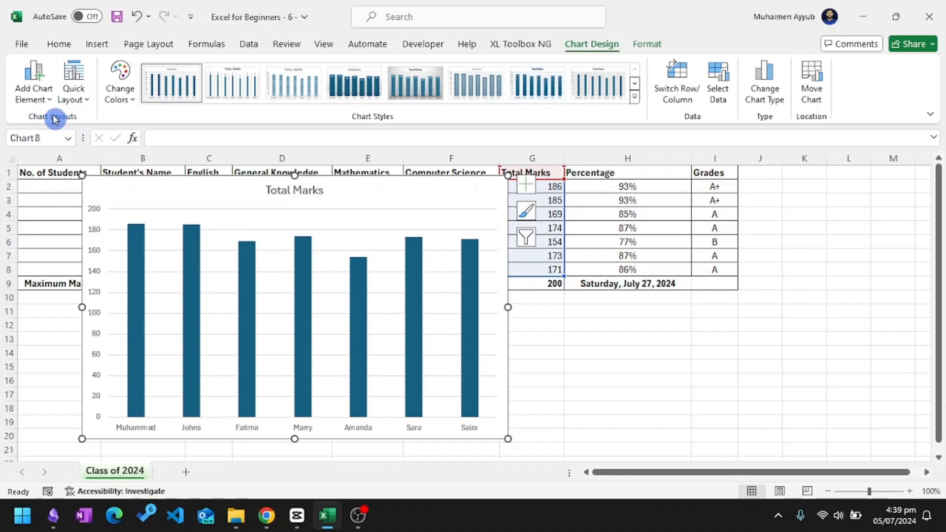
{"action": "left_click", "coordinate": [39, 92]}
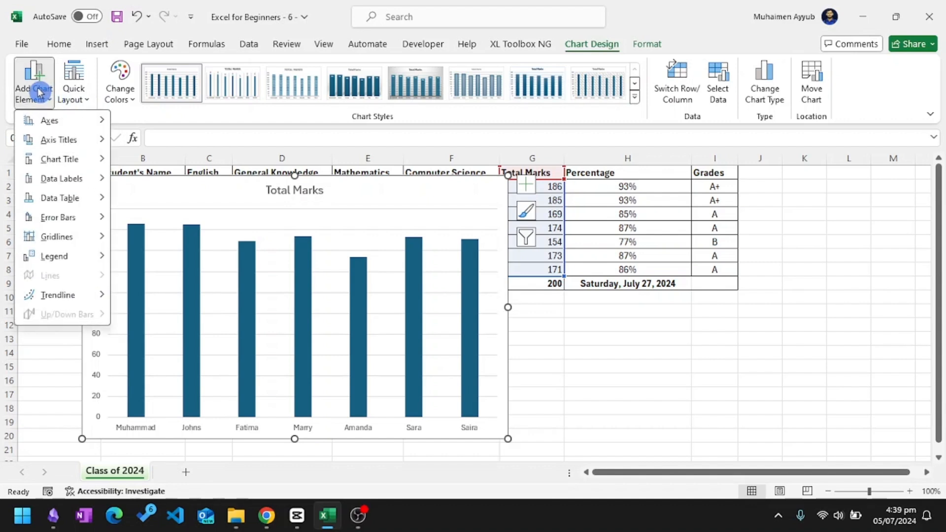
{"action": "left_click", "coordinate": [39, 91]}
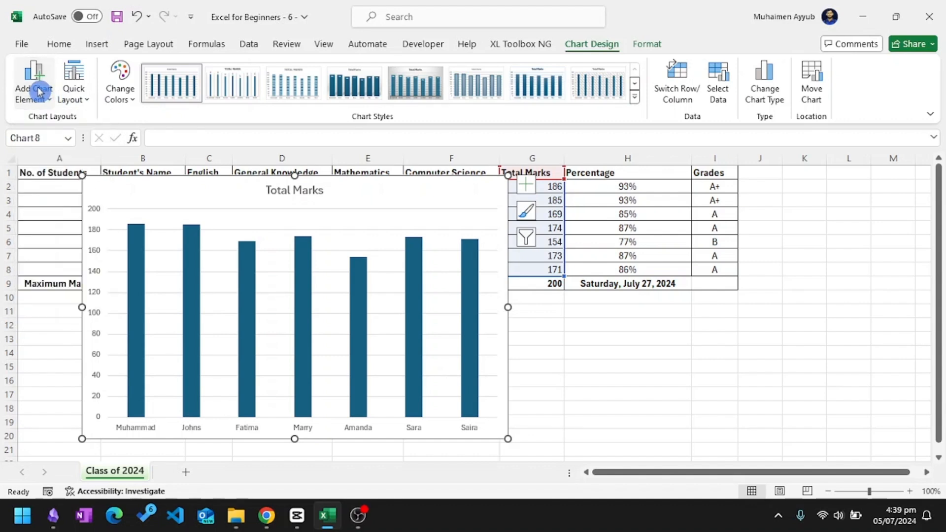
{"action": "left_click_drag", "start_coordinate": [234, 188], "coordinate": [231, 186]}
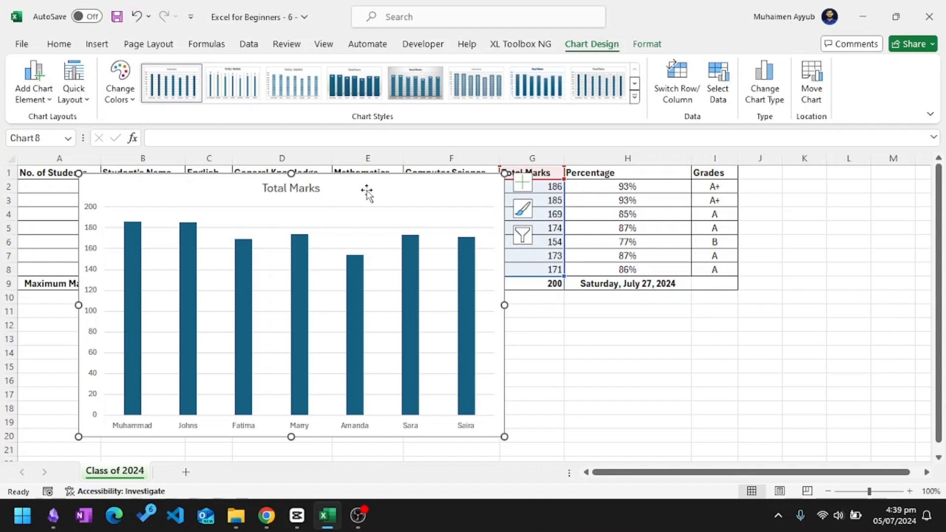
Change the column chart's title to "Report Card 2024"
{"action": "left_click", "coordinate": [295, 188]}
{"action": "triple_click", "coordinate": [302, 191]}
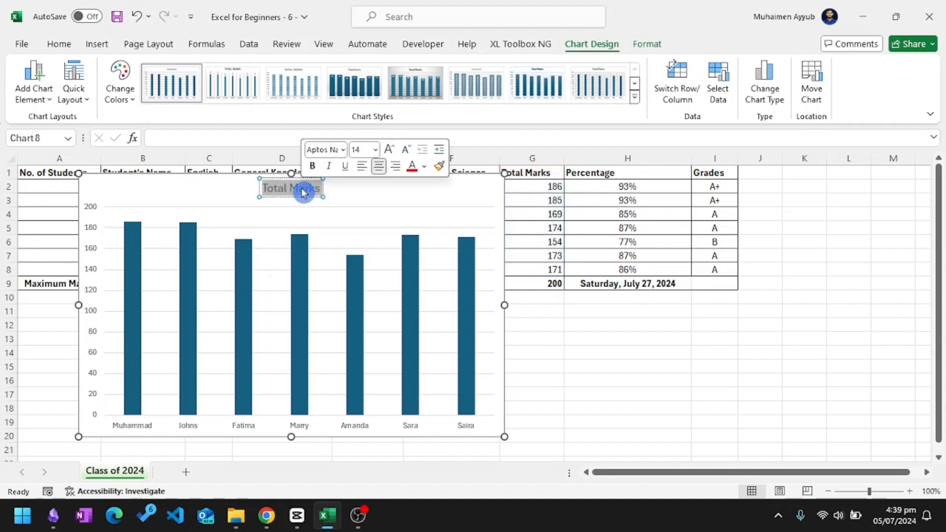
{"action": "type", "text": "Re"}
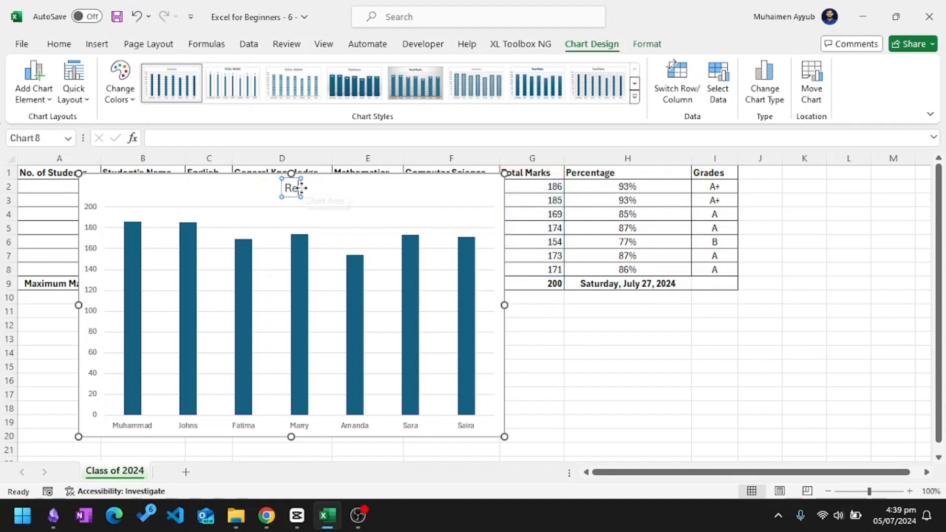
{"action": "type", "text": "port Card 29"}
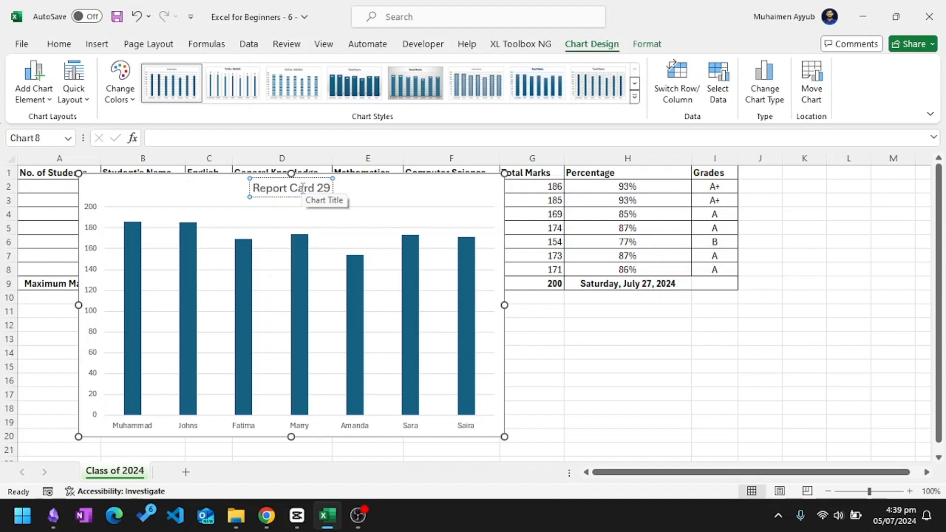
{"action": "key", "text": "BackSpace"}
{"action": "type", "text": "024"}
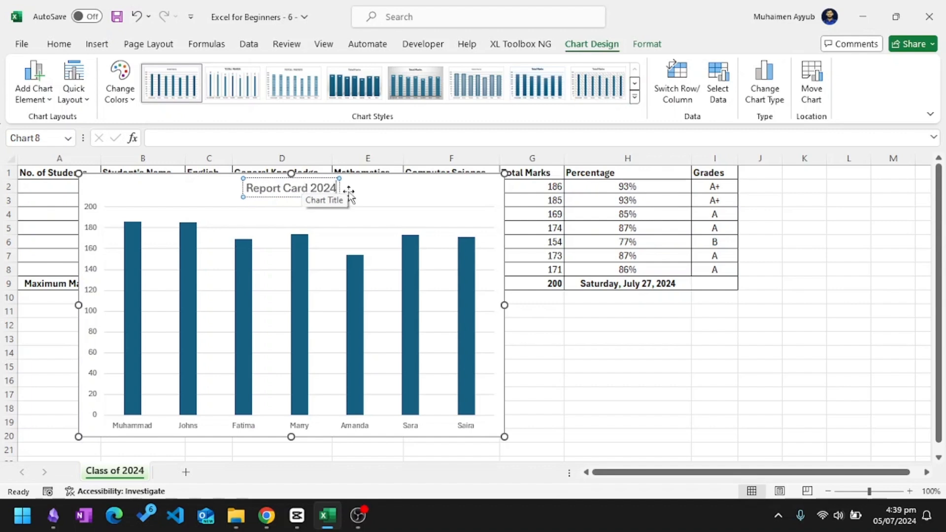
{"action": "left_click", "coordinate": [387, 186]}
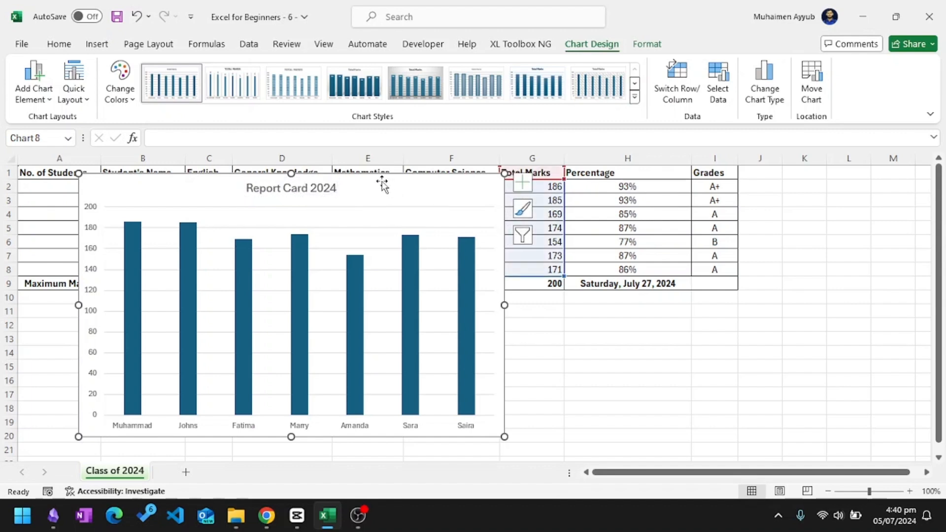
Add primary horizontal and primary vertical axis titles to the Report Card 2024 chart
{"action": "left_click", "coordinate": [523, 183]}
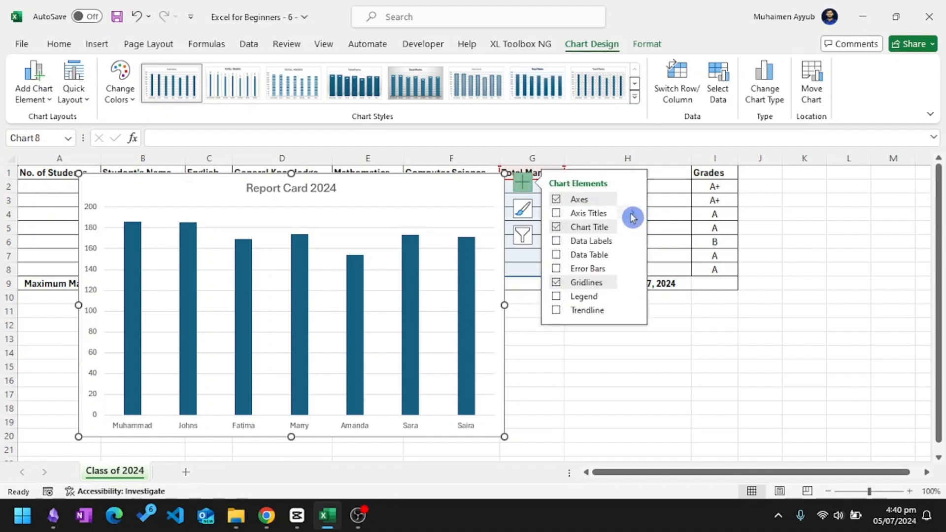
{"action": "left_click", "coordinate": [632, 214]}
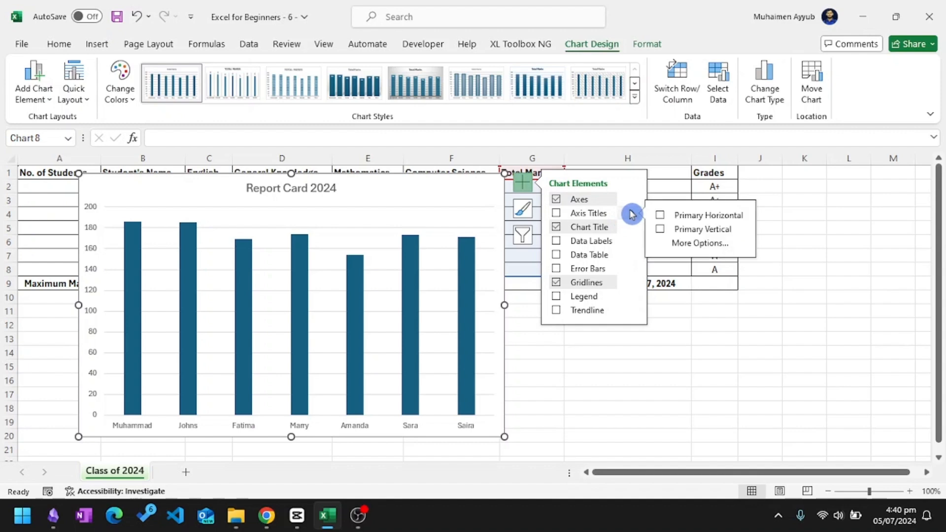
{"action": "left_click", "coordinate": [661, 217]}
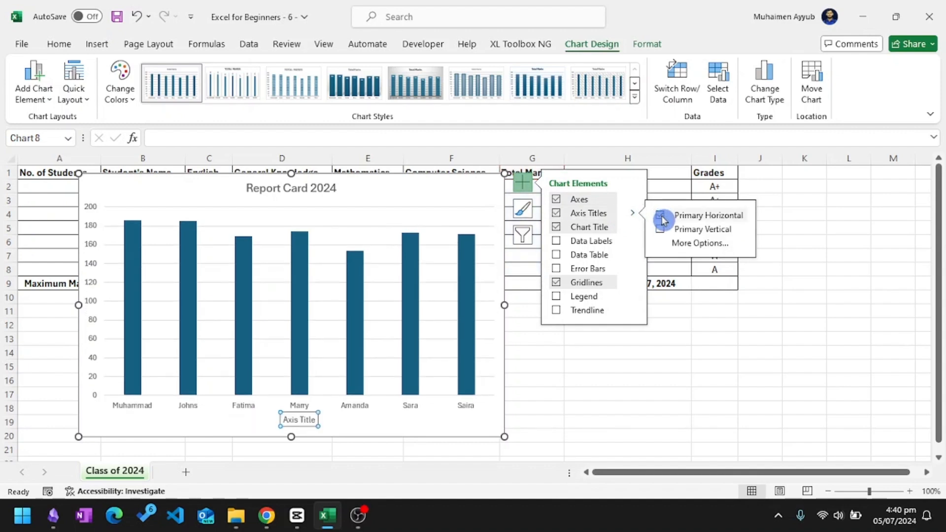
{"action": "left_click", "coordinate": [661, 230]}
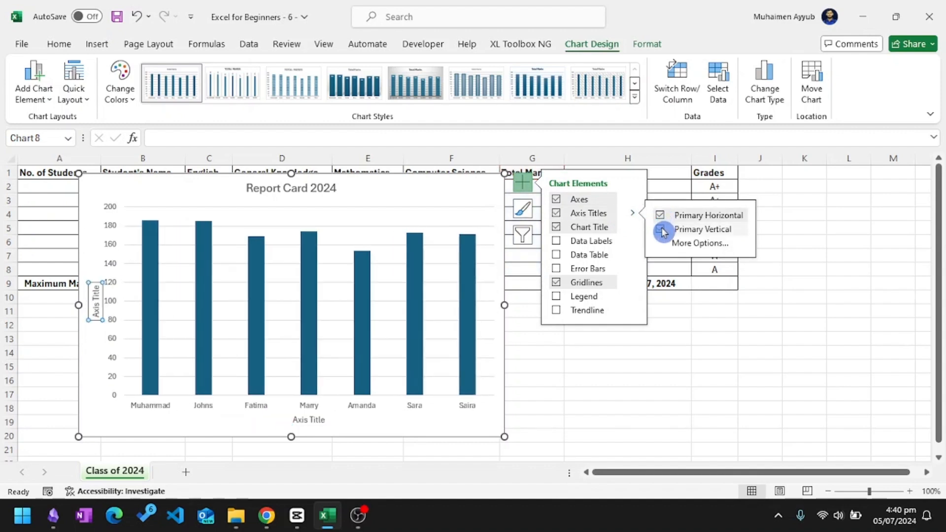
Set the chart's horizontal axis title to "Students"
{"action": "left_click", "coordinate": [309, 420]}
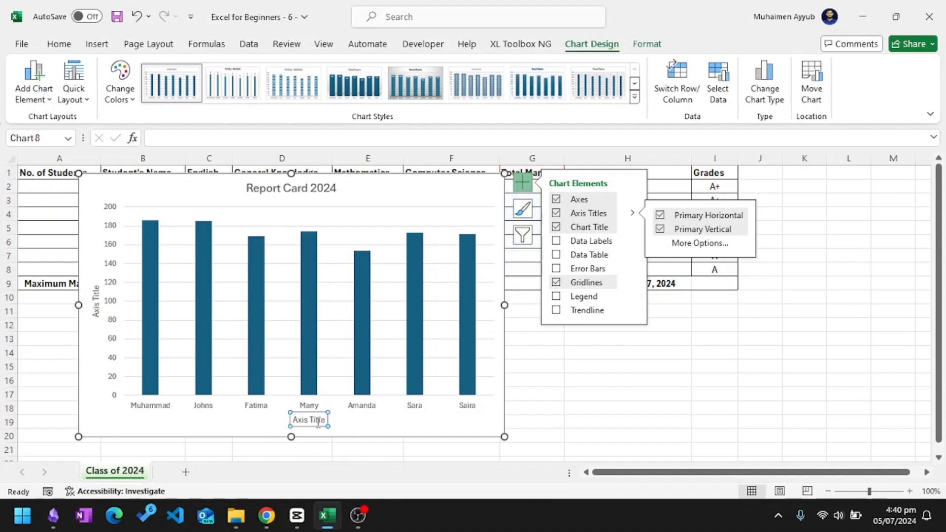
{"action": "triple_click", "coordinate": [315, 423]}
{"action": "type", "text": "Students"}
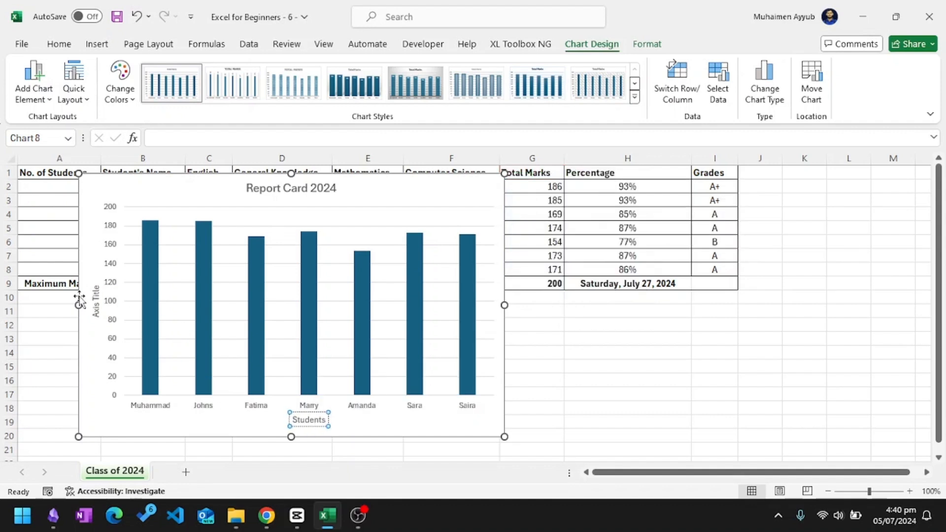
Set the chart's vertical axis title to "Marks" and shift the chart slightly right to uncover column A
{"action": "triple_click", "coordinate": [96, 296]}
{"action": "type", "text": "Marks"}
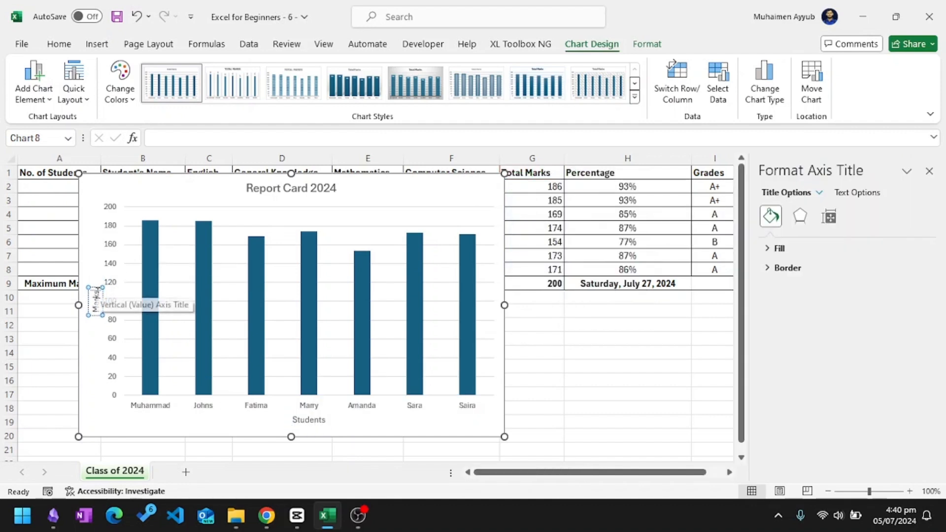
{"action": "left_click", "coordinate": [929, 171]}
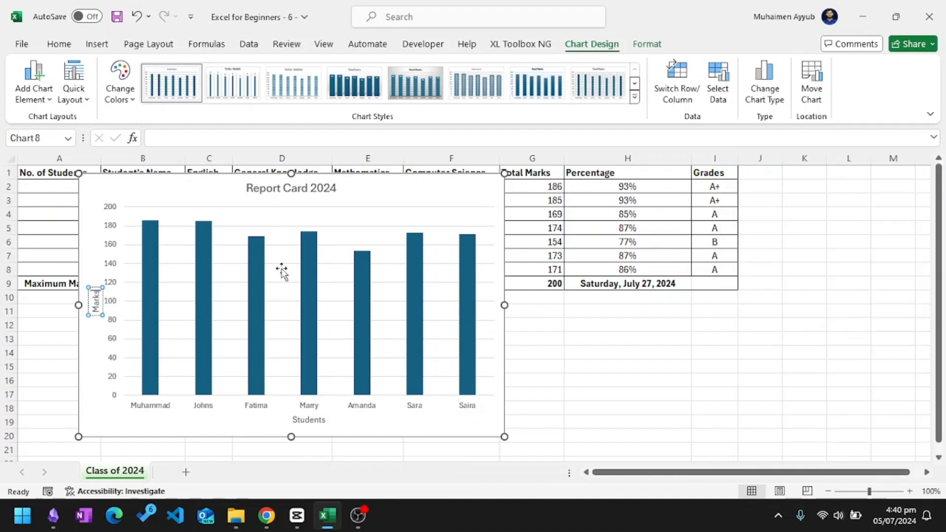
{"action": "left_click_drag", "start_coordinate": [364, 180], "coordinate": [382, 178]}
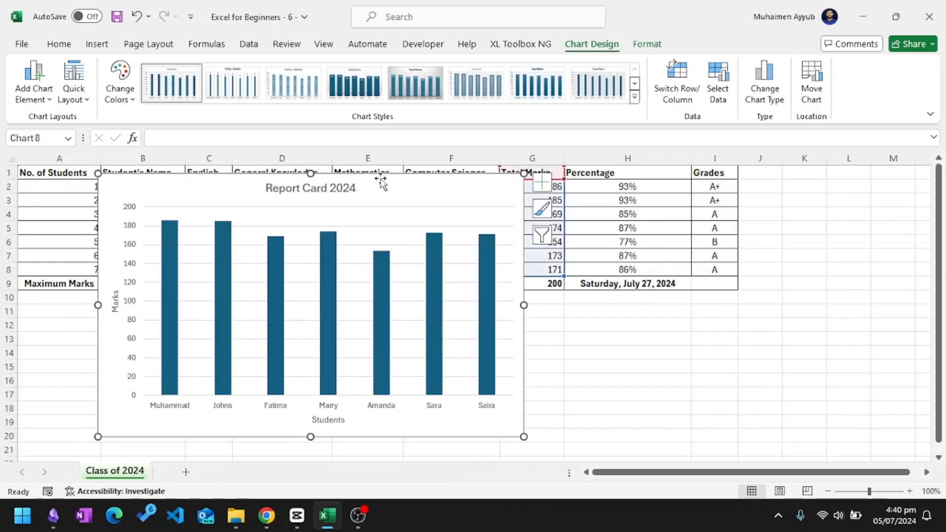
Add data labels at the outside end of the columns in the Report Card 2024 chart
{"action": "left_click", "coordinate": [544, 185]}
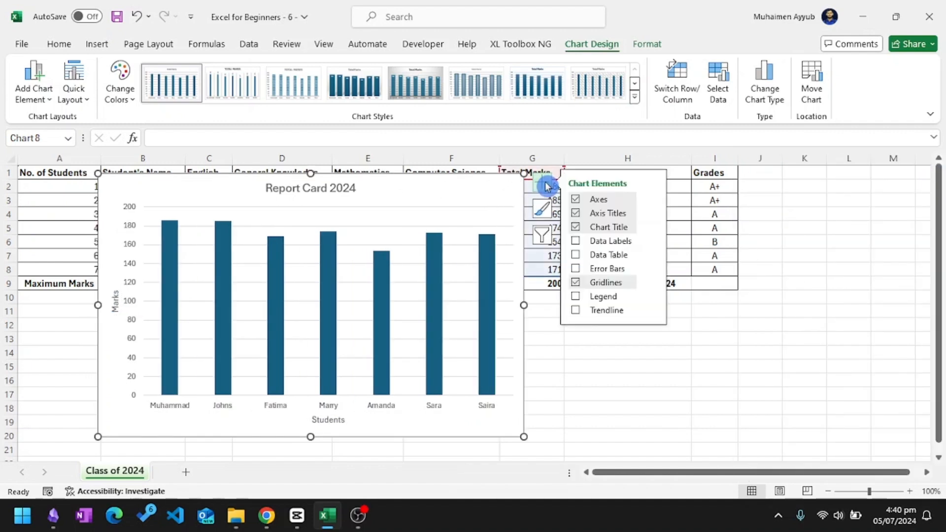
{"action": "left_click", "coordinate": [546, 186]}
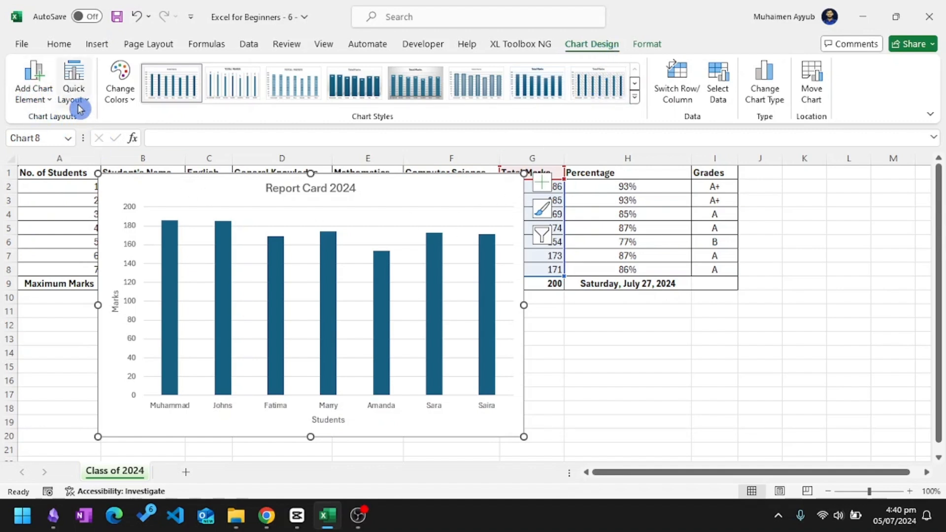
{"action": "left_click", "coordinate": [41, 95]}
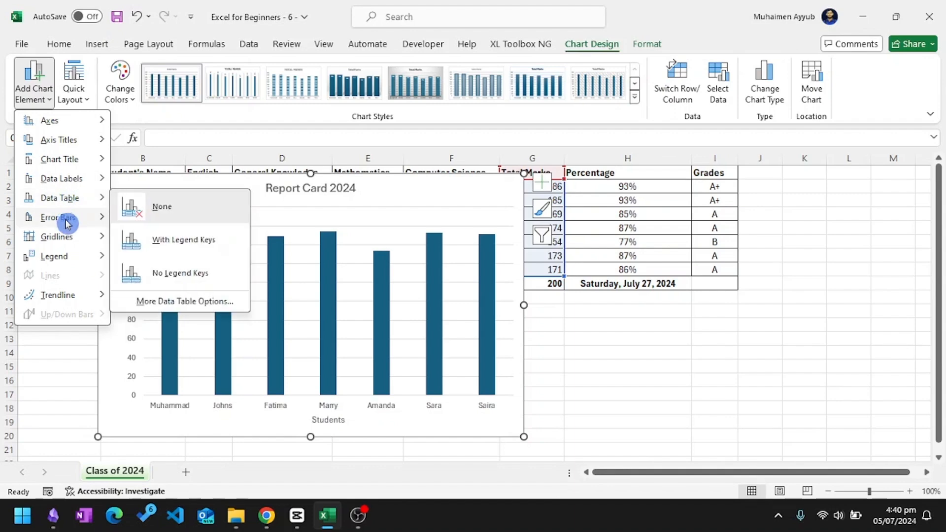
{"action": "mouse_move", "coordinate": [76, 179]}
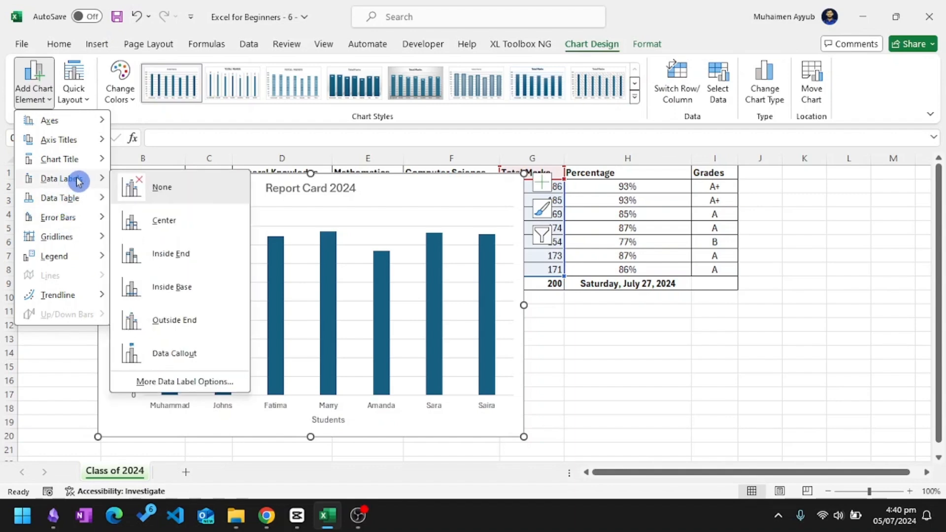
{"action": "left_click", "coordinate": [195, 318]}
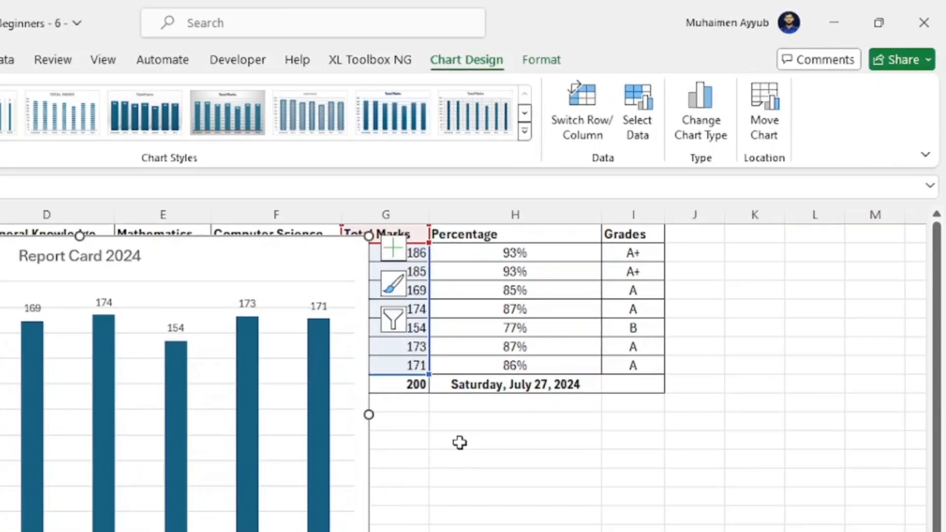
{"action": "left_click", "coordinate": [588, 327]}
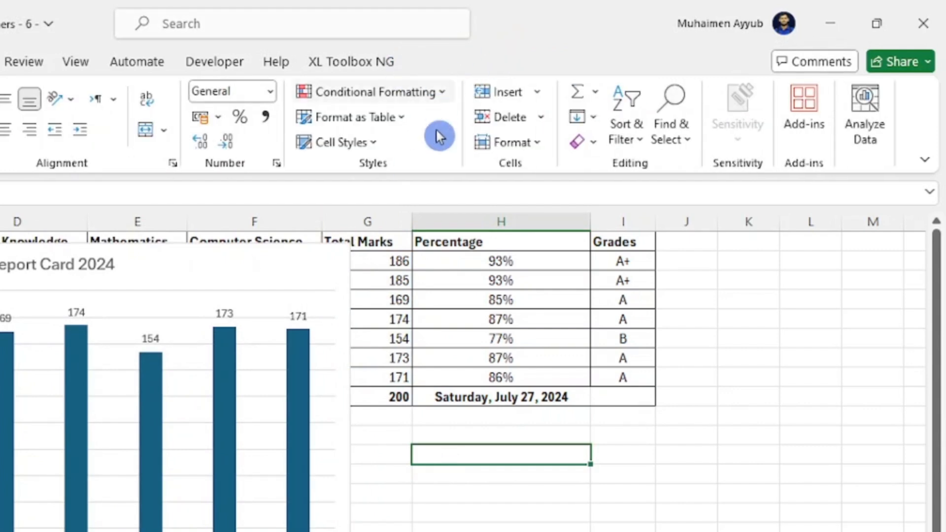
Format the Report Card 2024 chart's text in black Times New Roman, size 11
{"action": "left_click", "coordinate": [297, 268]}
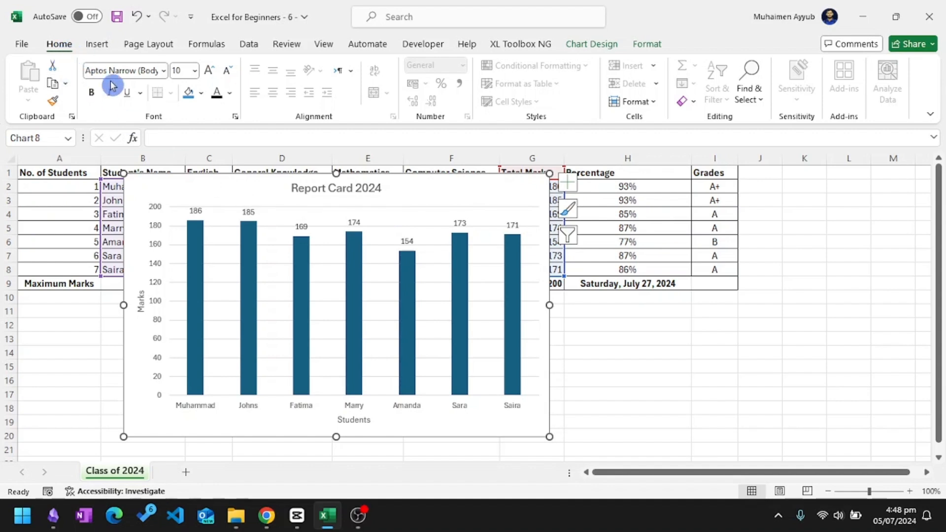
{"action": "left_click", "coordinate": [129, 75]}
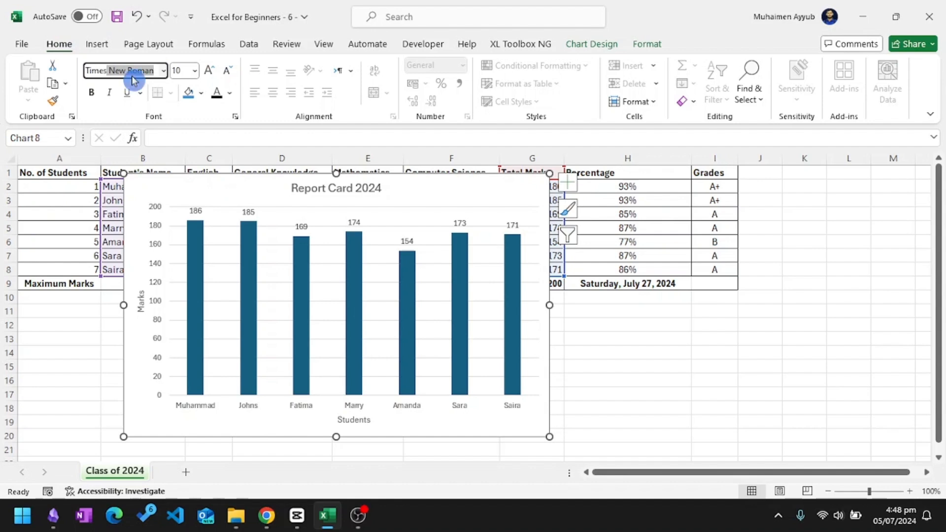
{"action": "key", "text": "Return"}
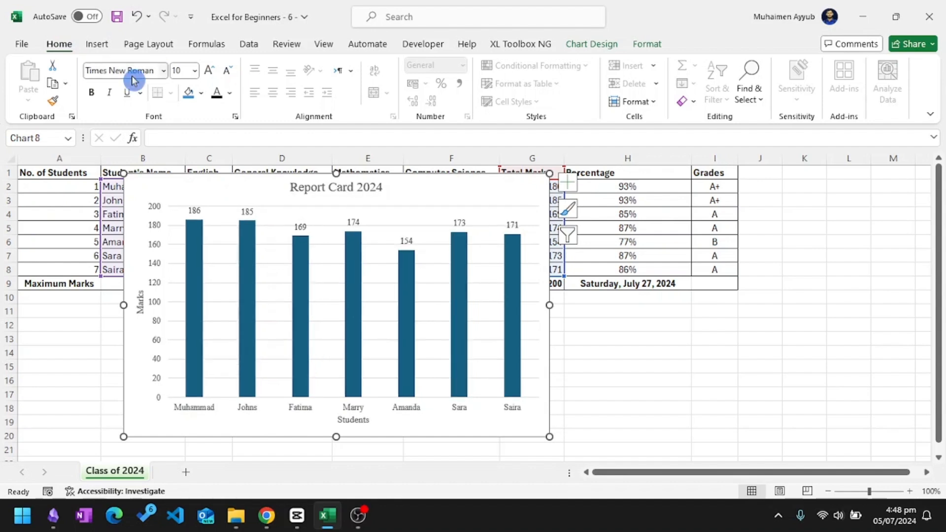
{"action": "left_click", "coordinate": [211, 73]}
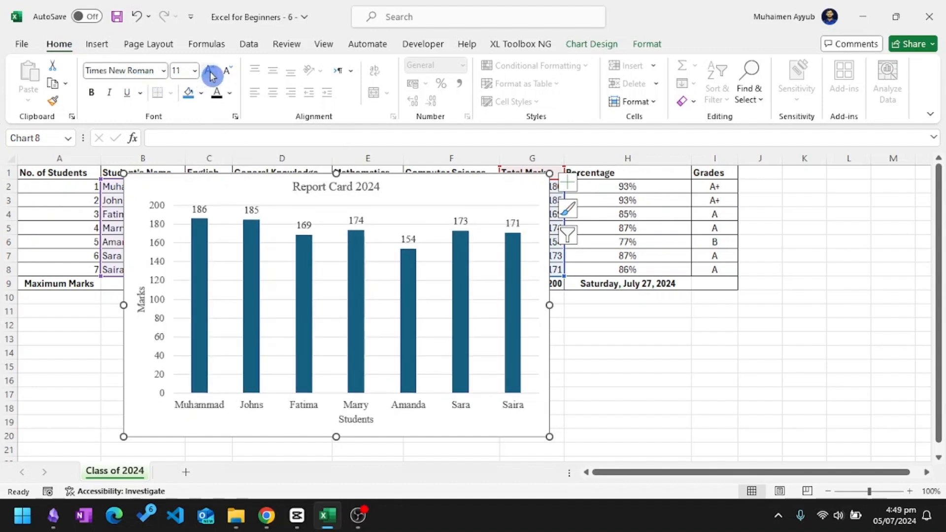
{"action": "left_click", "coordinate": [229, 93]}
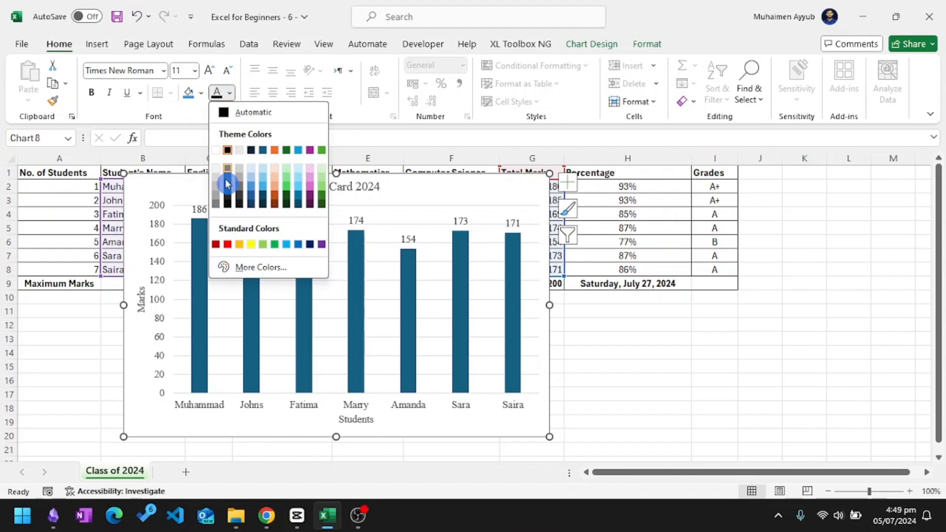
{"action": "left_click", "coordinate": [227, 149]}
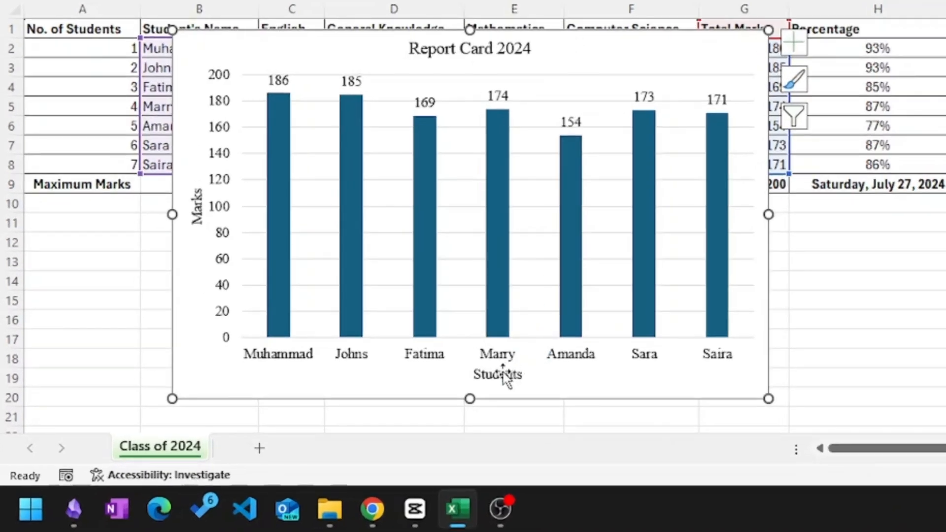
Make the chart's Students and Marks axis titles and its Report Card 2024 title bold
{"action": "left_click", "coordinate": [360, 418]}
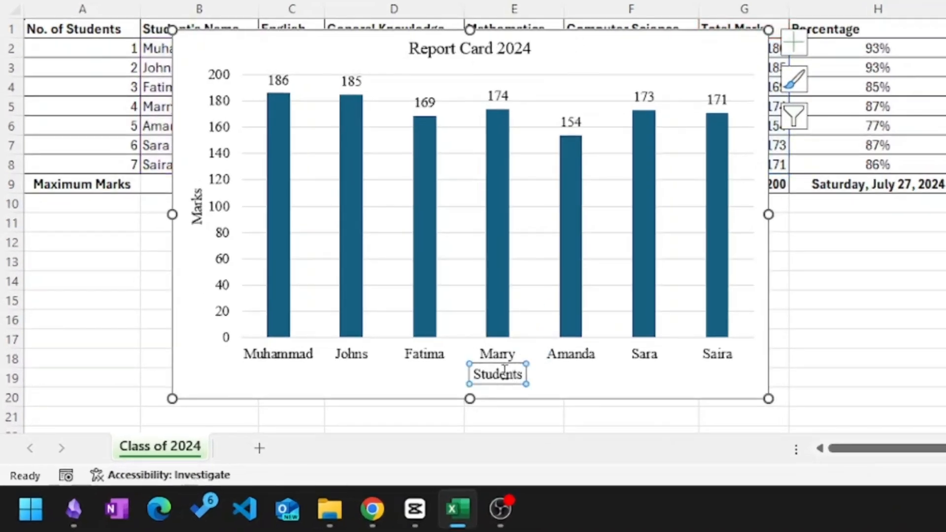
{"action": "left_click", "coordinate": [198, 210]}
{"action": "key", "text": "ctrl+b"}
{"action": "left_click", "coordinate": [446, 56]}
{"action": "key", "text": "ctrl+b"}
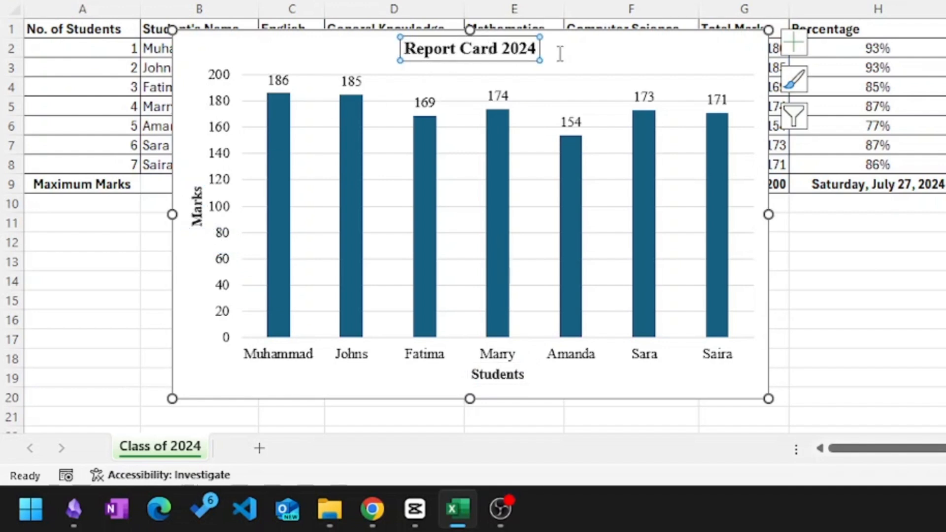
{"action": "left_click", "coordinate": [615, 57]}
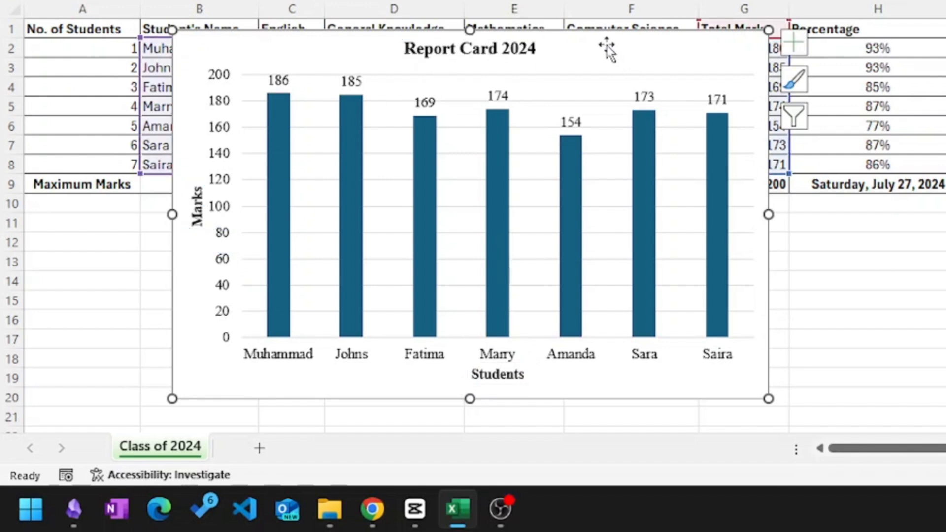
Reduce the font size of the chart's data labels to 10.5
{"action": "left_click", "coordinate": [278, 81]}
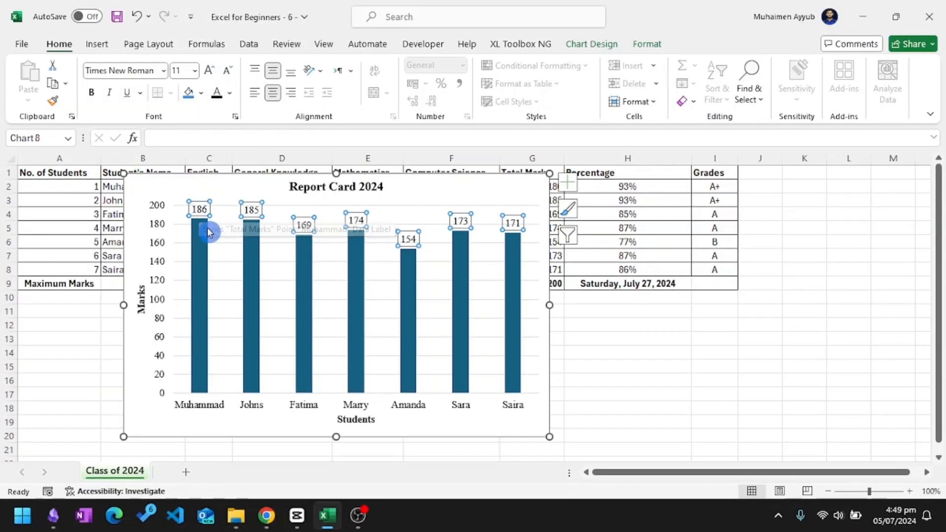
{"action": "left_click", "coordinate": [228, 74]}
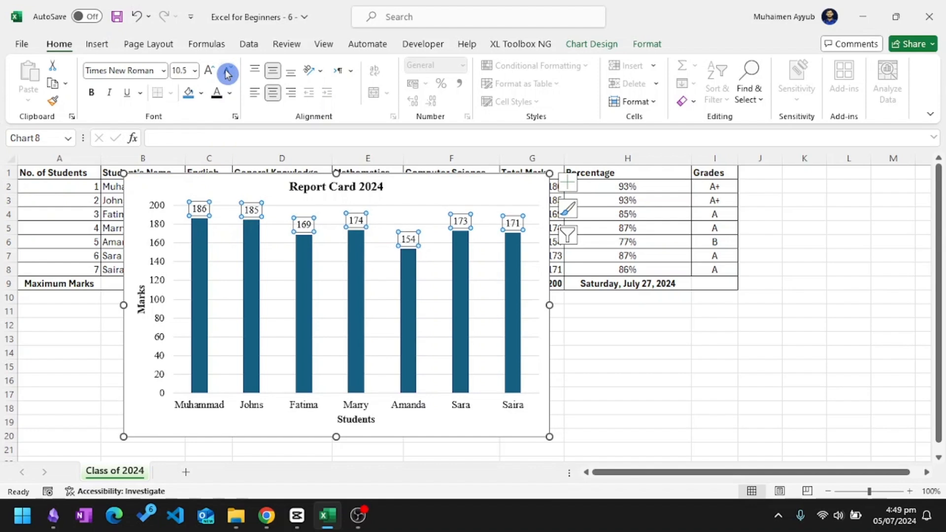
{"action": "left_click", "coordinate": [237, 186]}
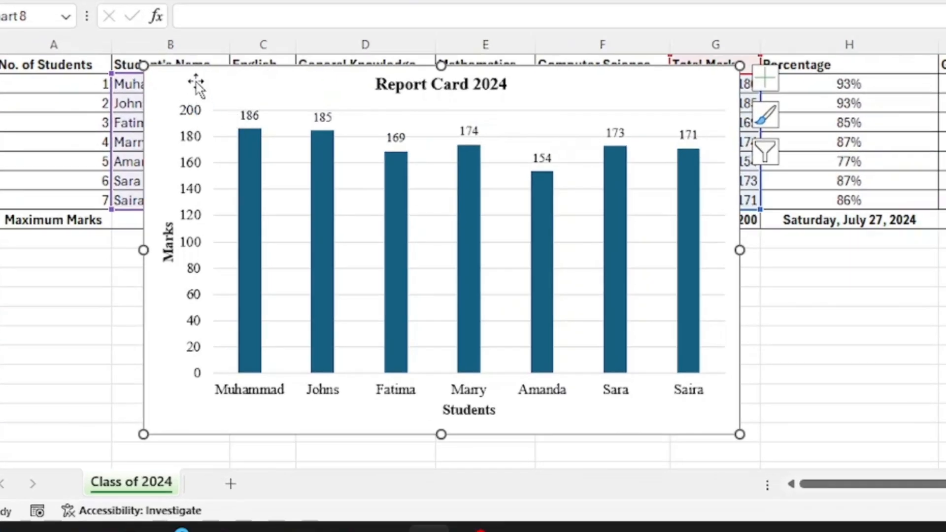
Give the chart's vertical and horizontal axes a black outline
{"action": "right_click", "coordinate": [187, 161]}
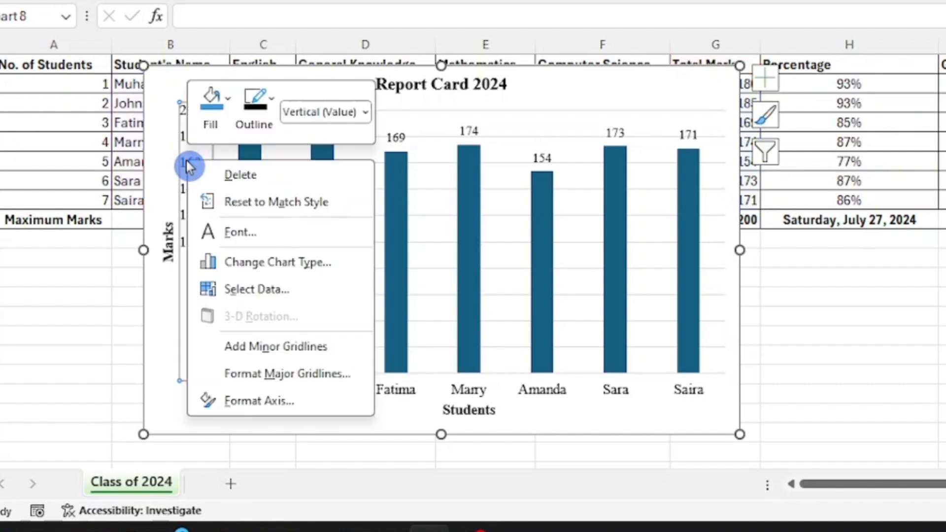
{"action": "left_click", "coordinate": [262, 118]}
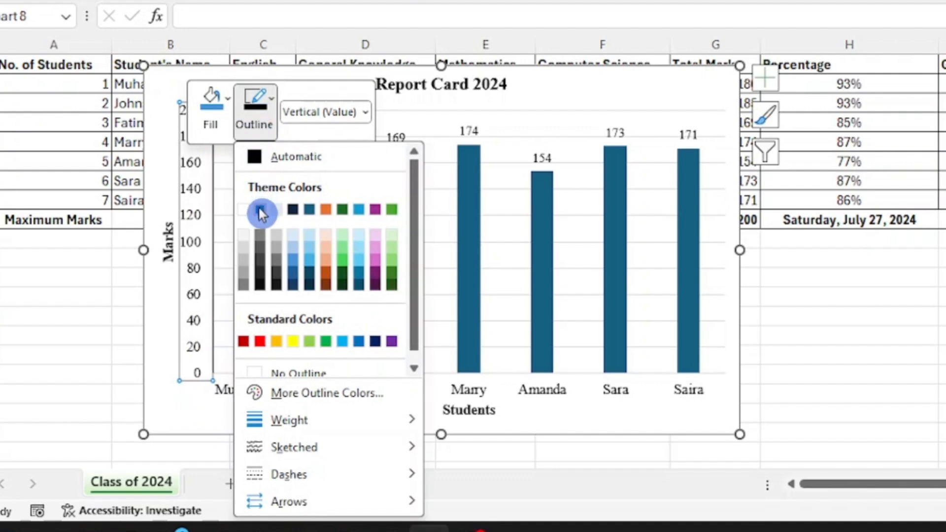
{"action": "left_click", "coordinate": [258, 207]}
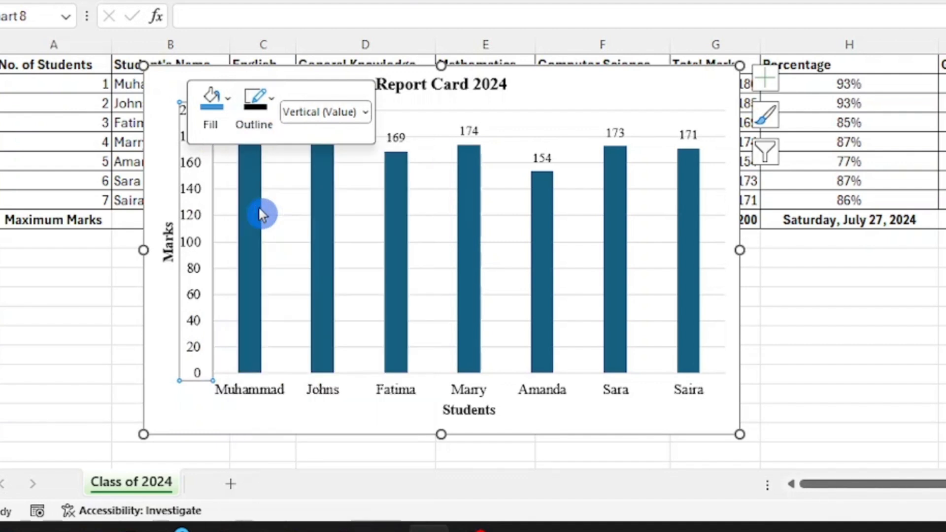
{"action": "right_click", "coordinate": [555, 389]}
{"action": "left_click", "coordinate": [626, 416]}
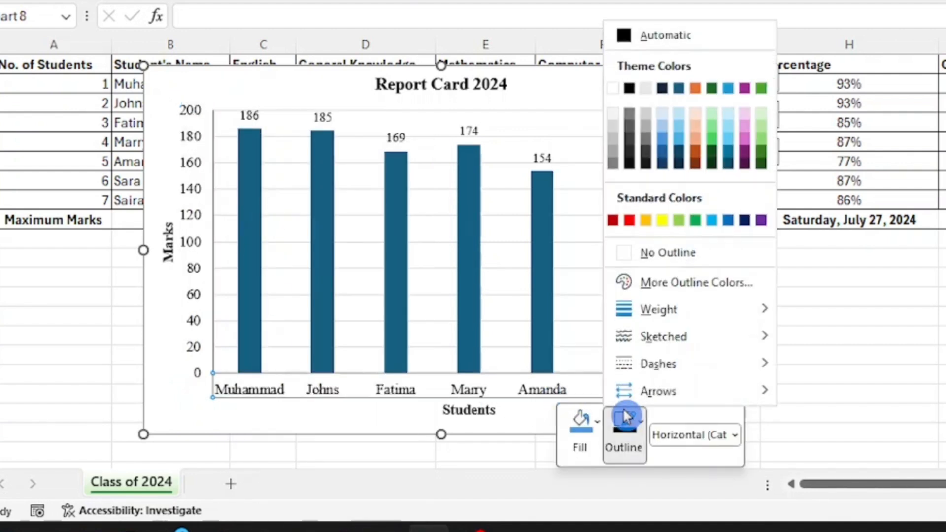
{"action": "left_click", "coordinate": [634, 88]}
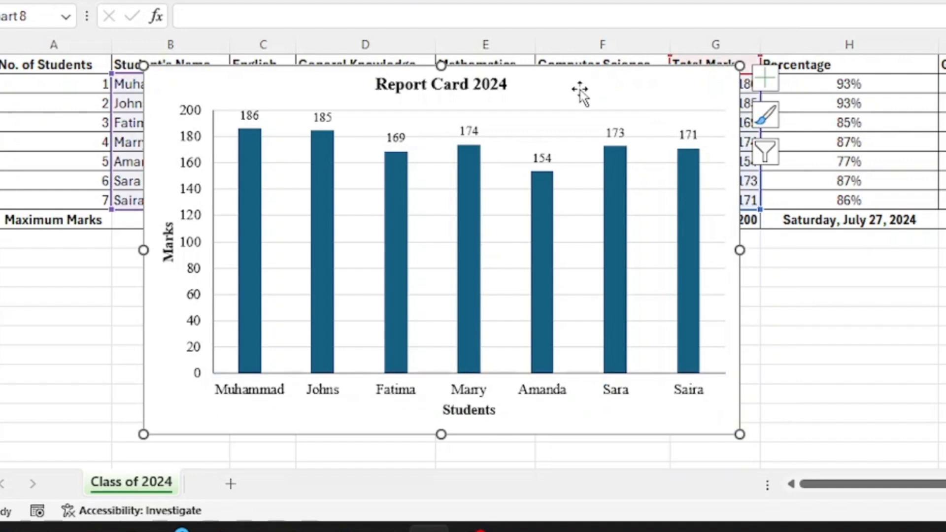
Delete the chart's horizontal gridlines and fill the Total Marks columns with a lighter blue theme color
{"action": "left_click", "coordinate": [431, 189]}
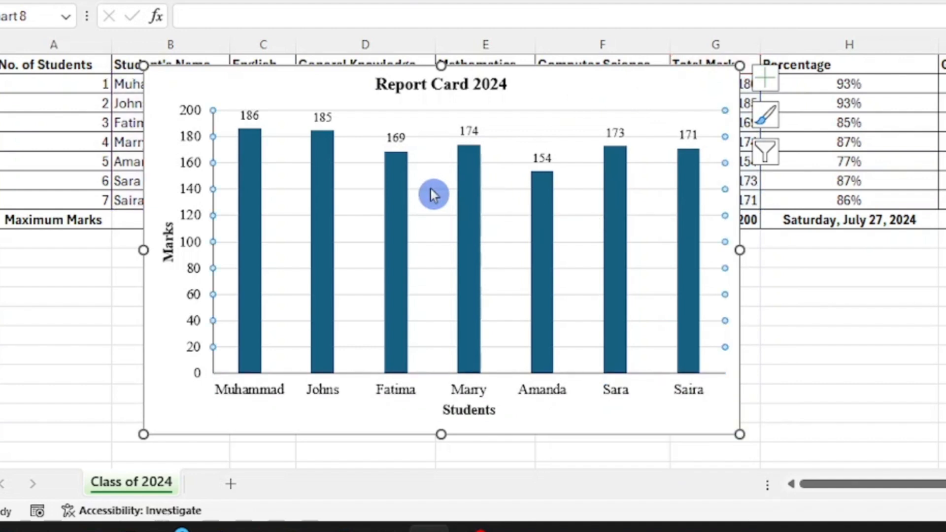
{"action": "key", "text": "Delete"}
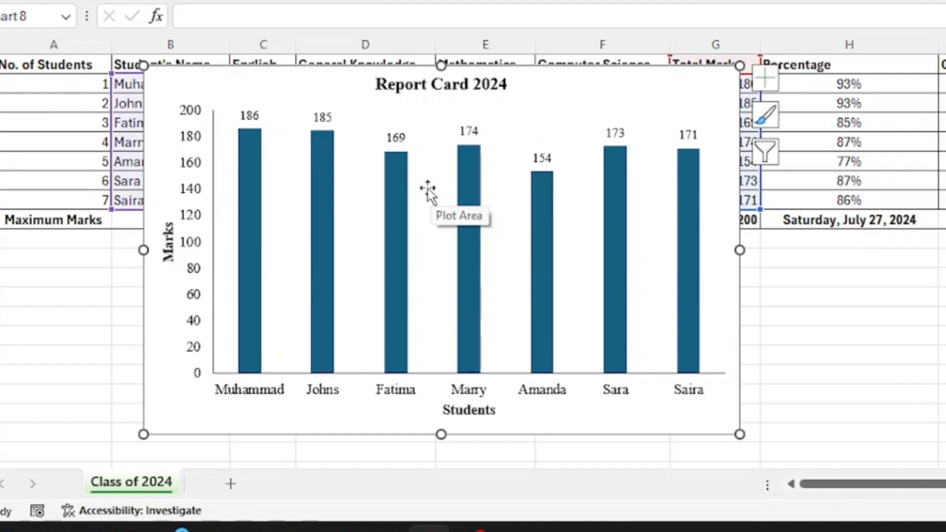
{"action": "left_click", "coordinate": [318, 186]}
{"action": "right_click", "coordinate": [319, 191]}
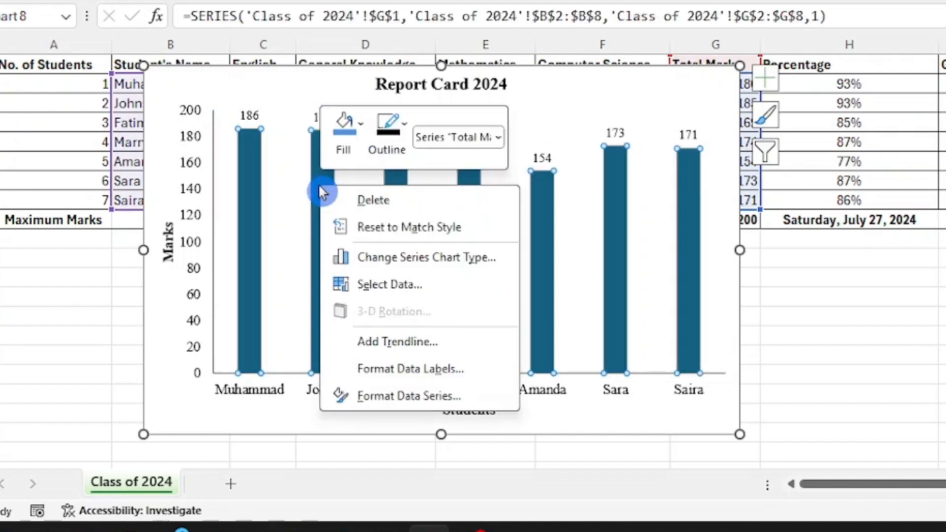
{"action": "left_click", "coordinate": [344, 133]}
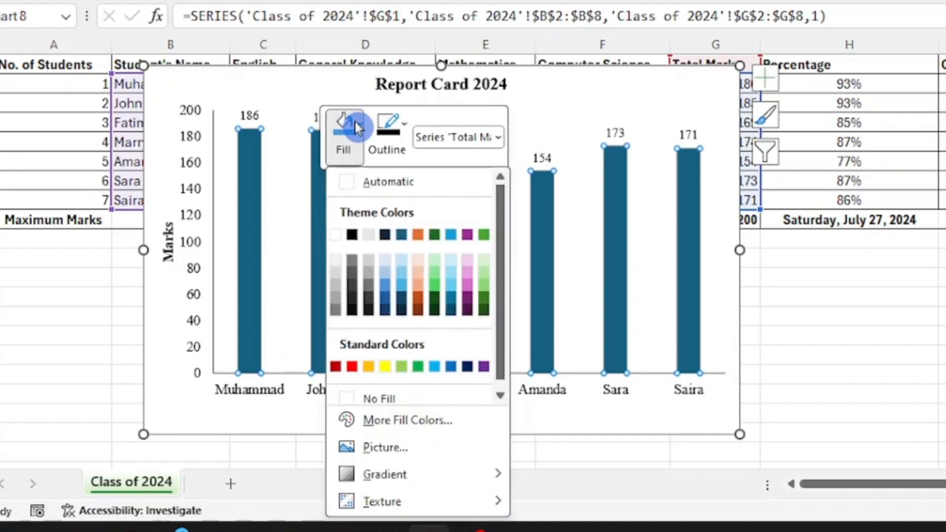
{"action": "left_click", "coordinate": [388, 282]}
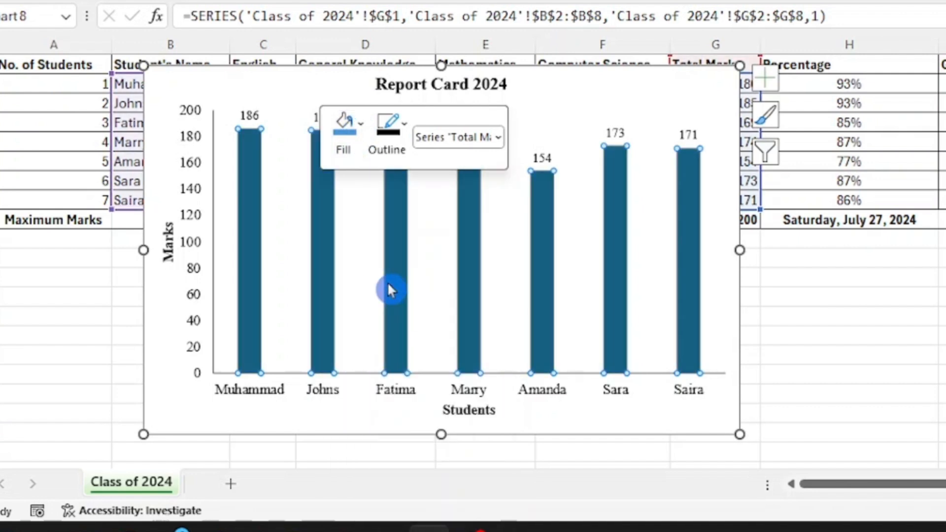
{"action": "left_click", "coordinate": [277, 91]}
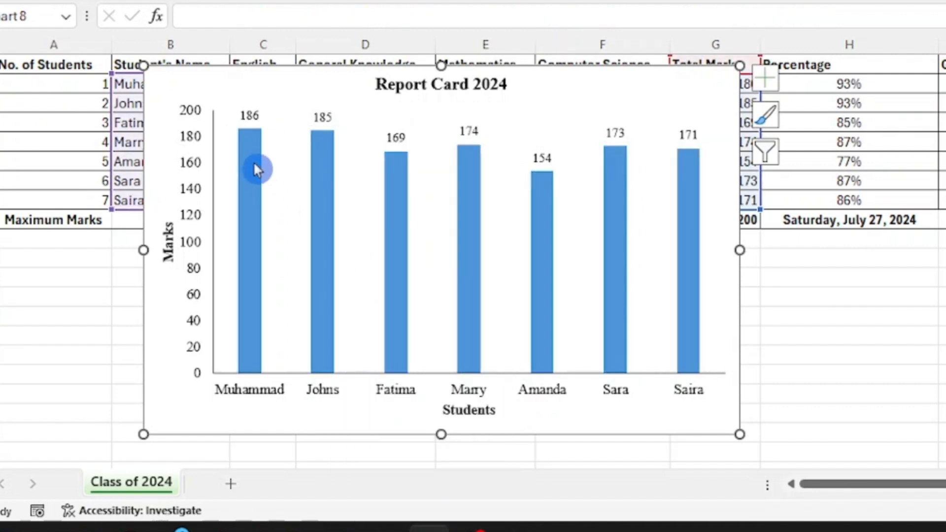
Give the chart's Total Marks columns a black outline with a 1 pt weight
{"action": "mouse_move", "coordinate": [253, 168]}
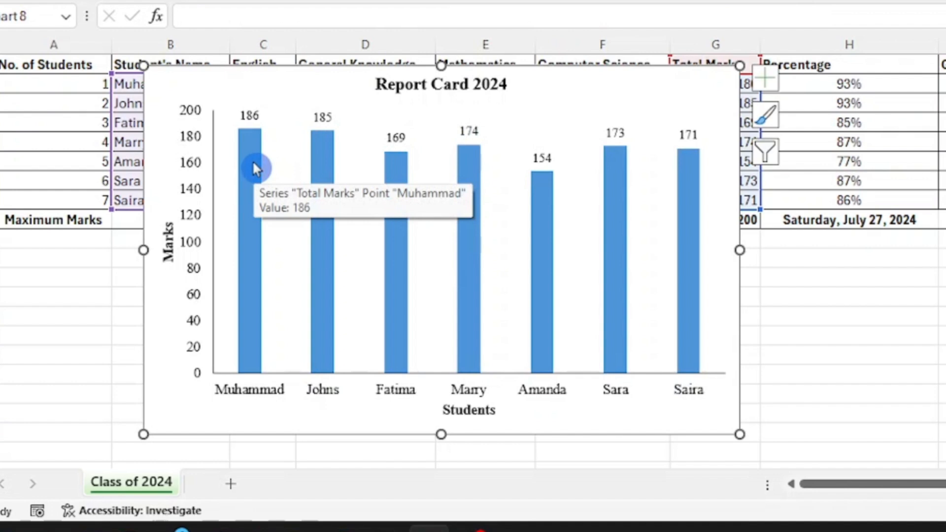
{"action": "right_click", "coordinate": [253, 168]}
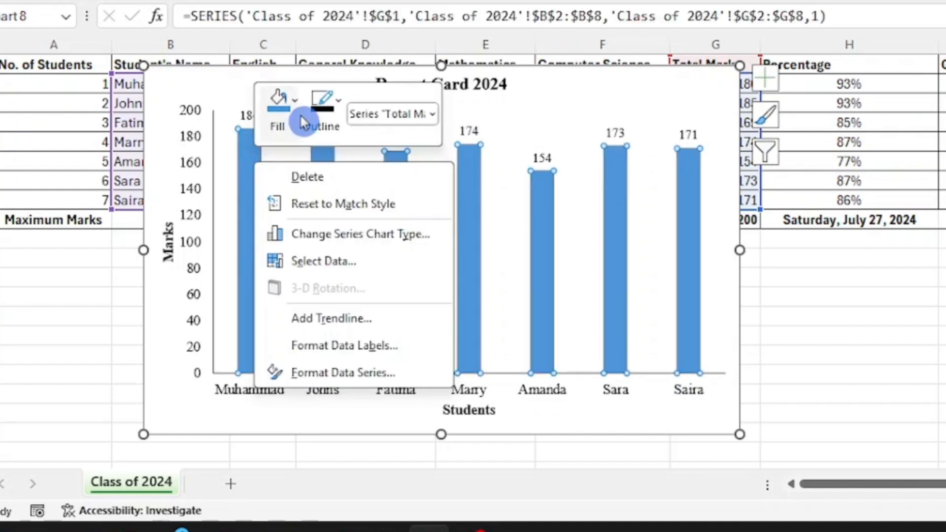
{"action": "left_click", "coordinate": [329, 97]}
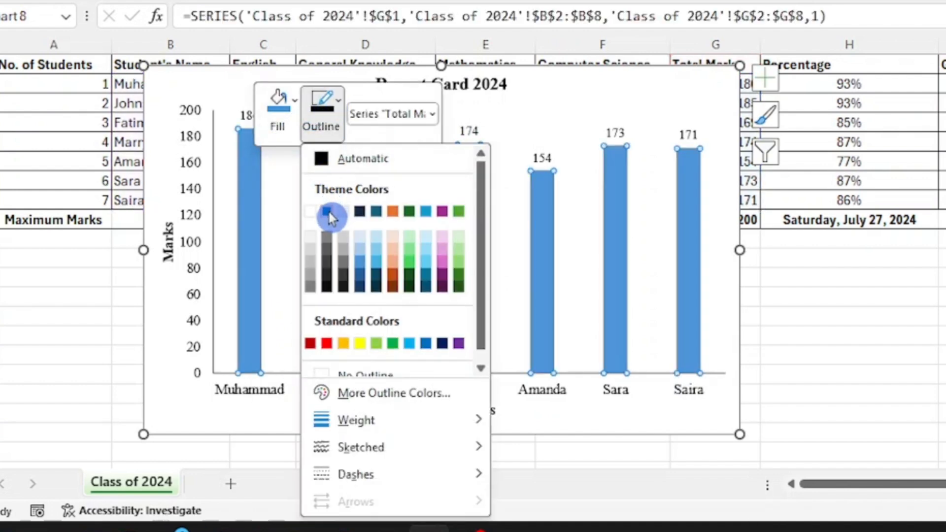
{"action": "left_click", "coordinate": [327, 211]}
{"action": "mouse_move", "coordinate": [326, 181]}
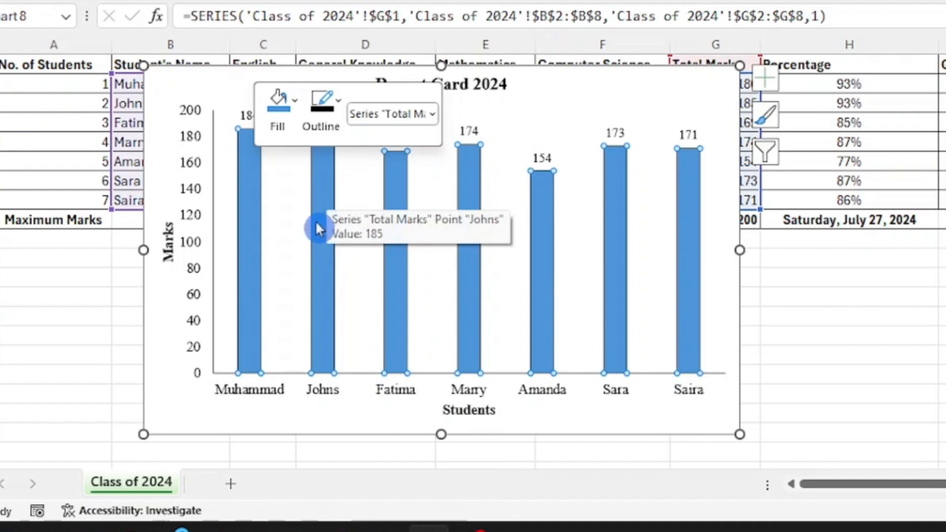
{"action": "left_click", "coordinate": [326, 107]}
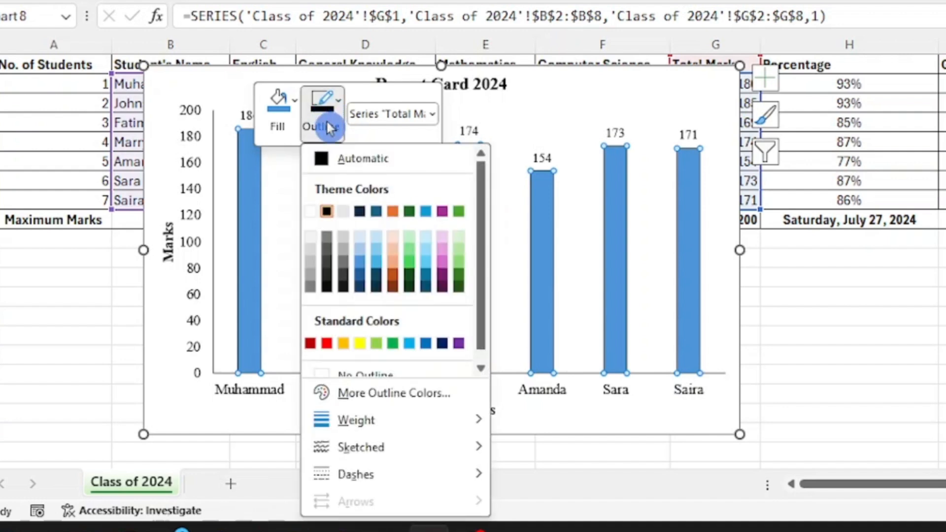
{"action": "mouse_move", "coordinate": [448, 419]}
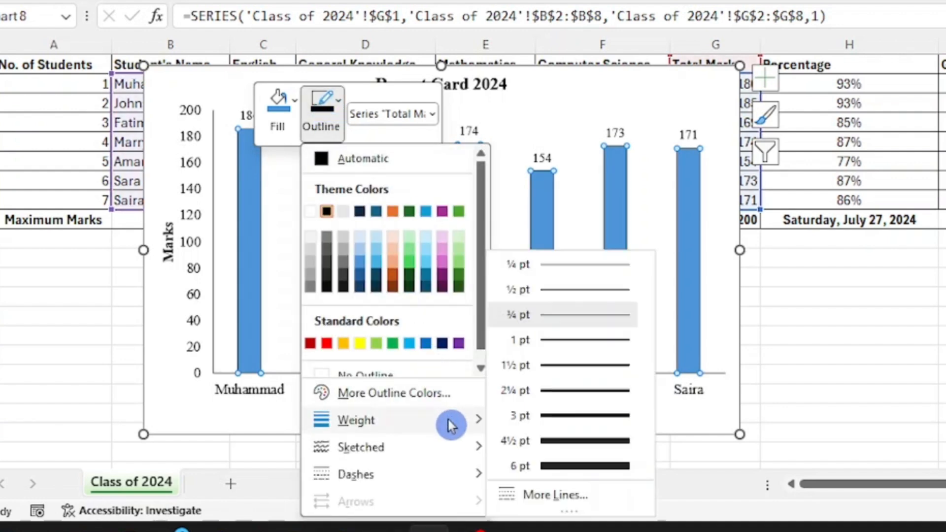
{"action": "left_click", "coordinate": [597, 340]}
{"action": "left_click", "coordinate": [580, 117]}
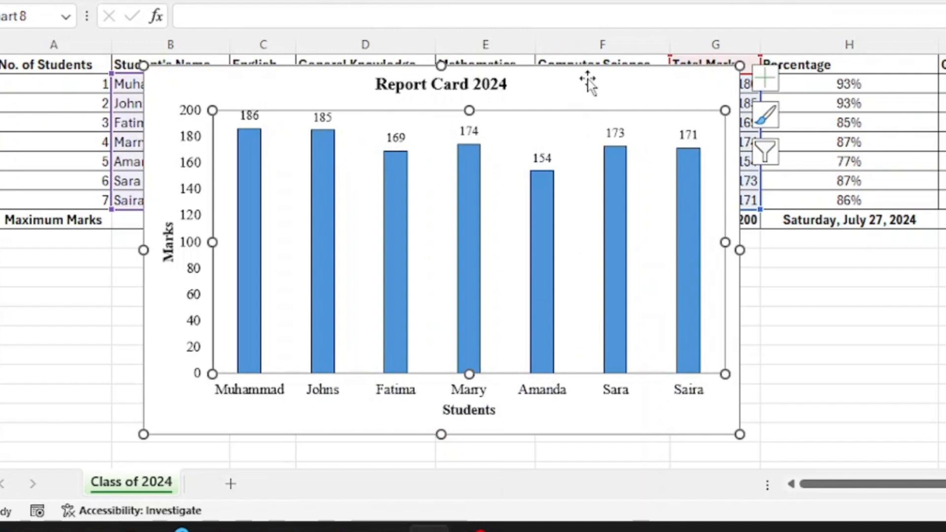
Reposition the Report Card 2024 chart so it sits below the marks table
{"action": "left_click_drag", "start_coordinate": [592, 78], "coordinate": [596, 67]}
{"action": "left_click", "coordinate": [203, 97]}
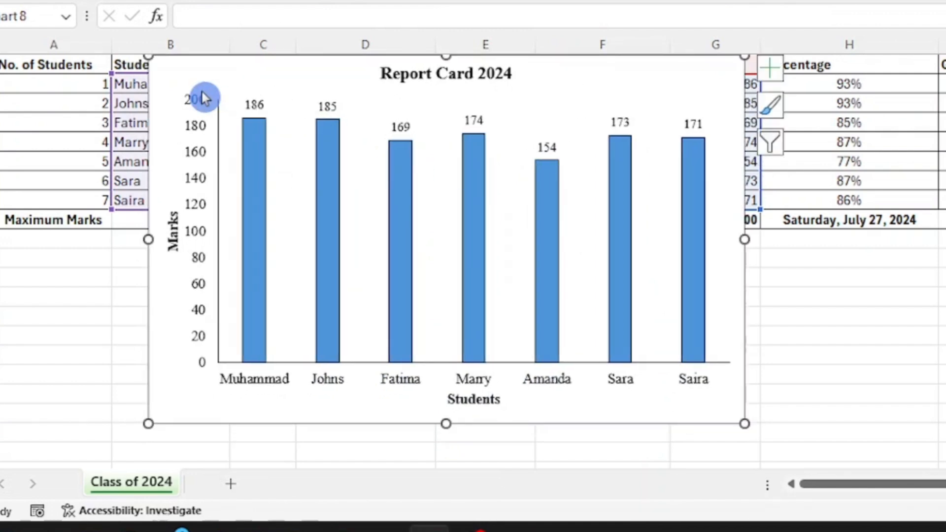
{"action": "left_click_drag", "start_coordinate": [182, 72], "coordinate": [177, 91]}
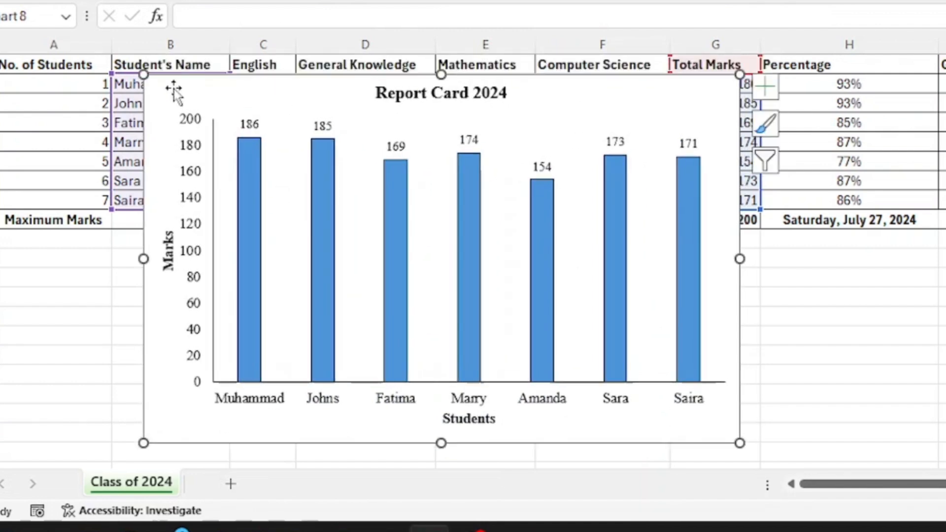
{"action": "right_click", "coordinate": [692, 93]}
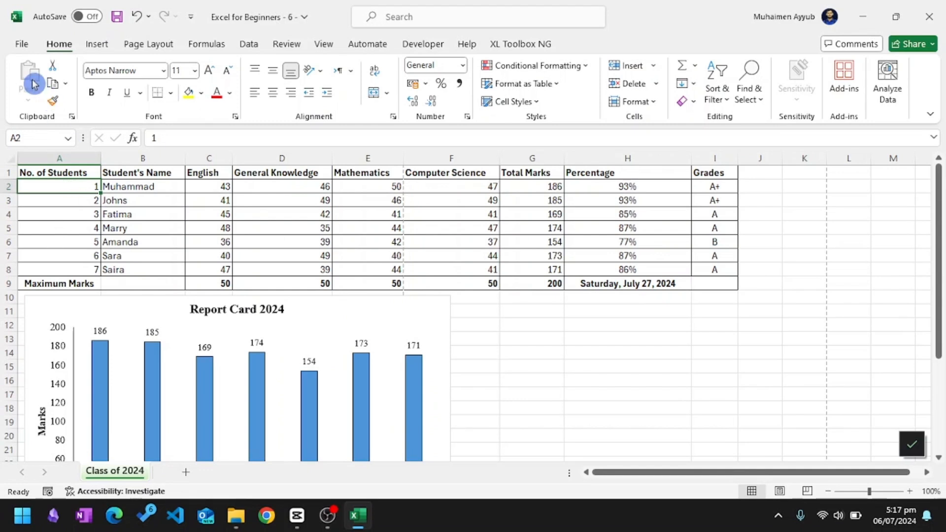
Preview both printed pages of the sheet in portrait orientation and return to the worksheet
{"action": "left_click", "coordinate": [22, 44]}
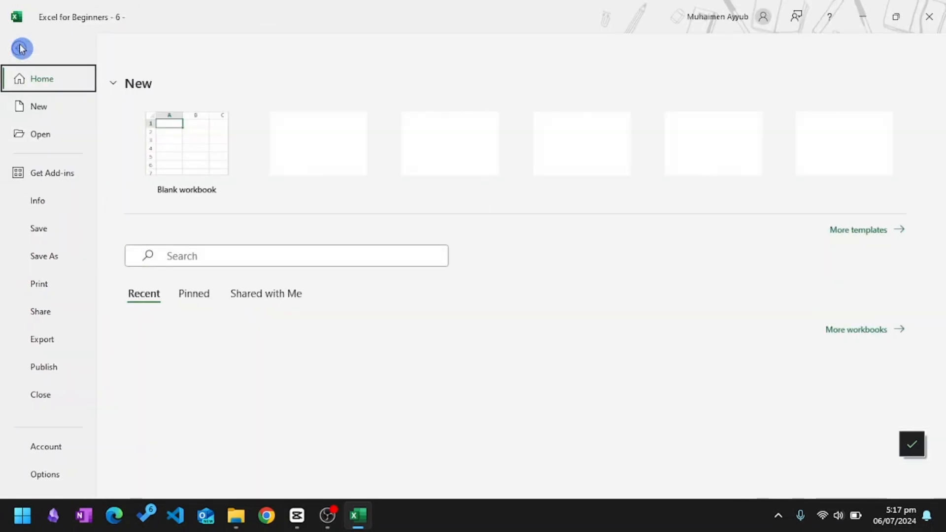
{"action": "left_click", "coordinate": [54, 283]}
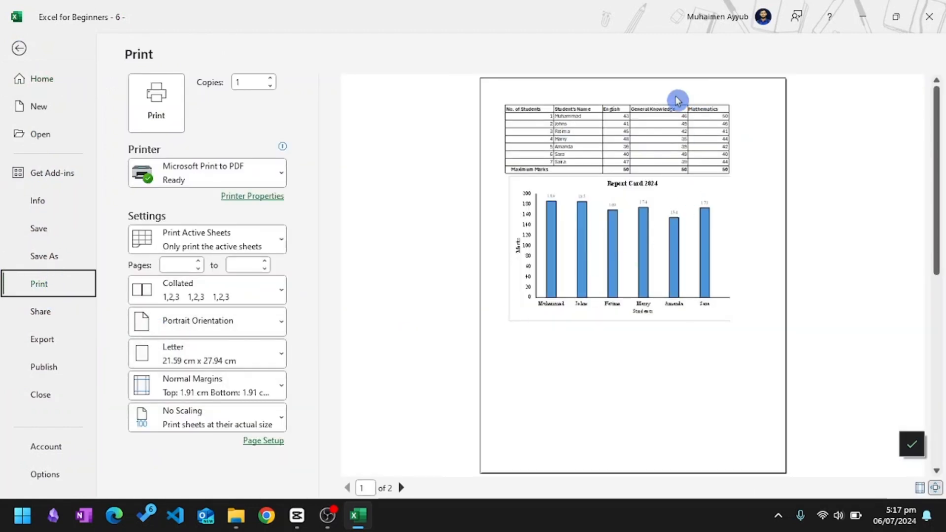
{"action": "left_click", "coordinate": [402, 488]}
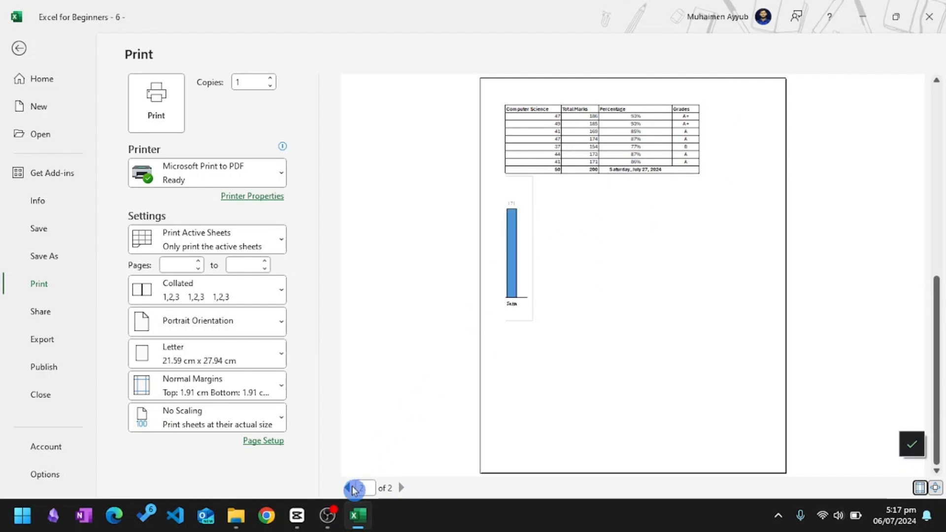
{"action": "left_click", "coordinate": [349, 488]}
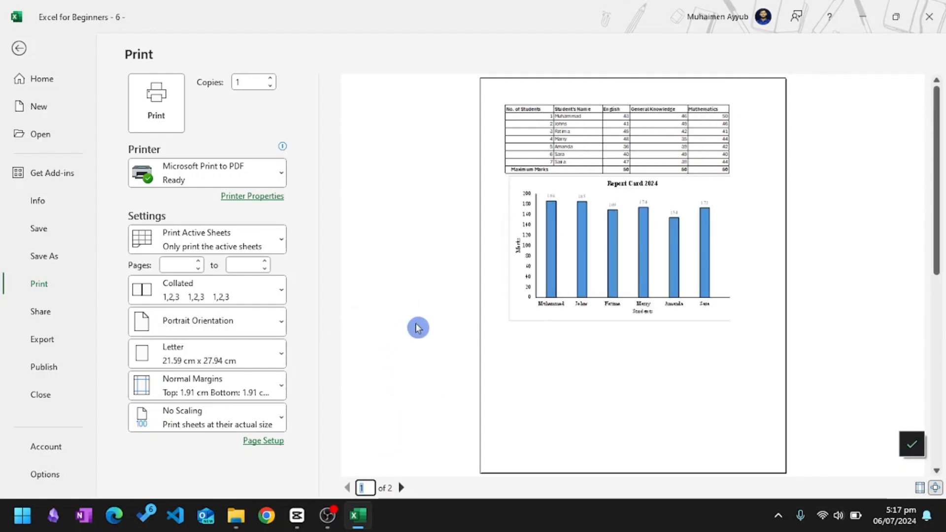
{"action": "left_click", "coordinate": [20, 51]}
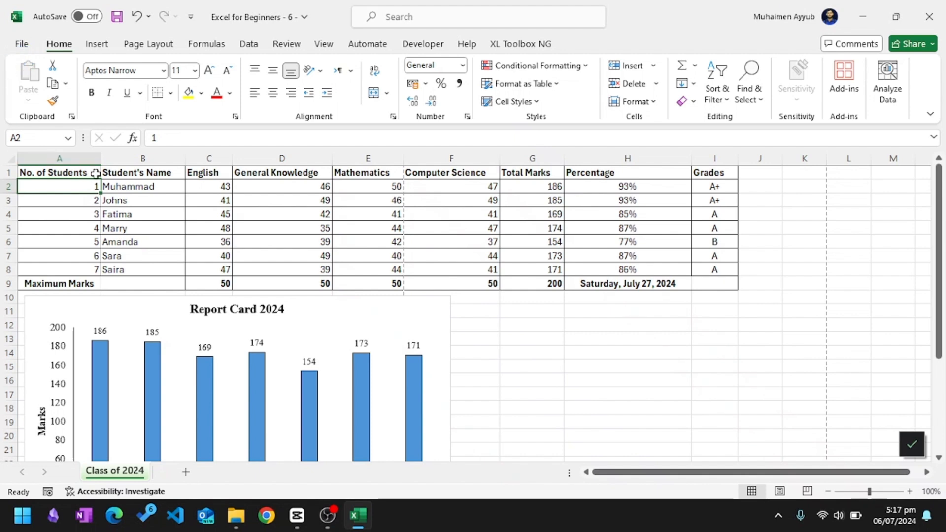
Move the chart down to examine the page break lines, and put it back under the marks table
{"action": "left_click", "coordinate": [164, 202]}
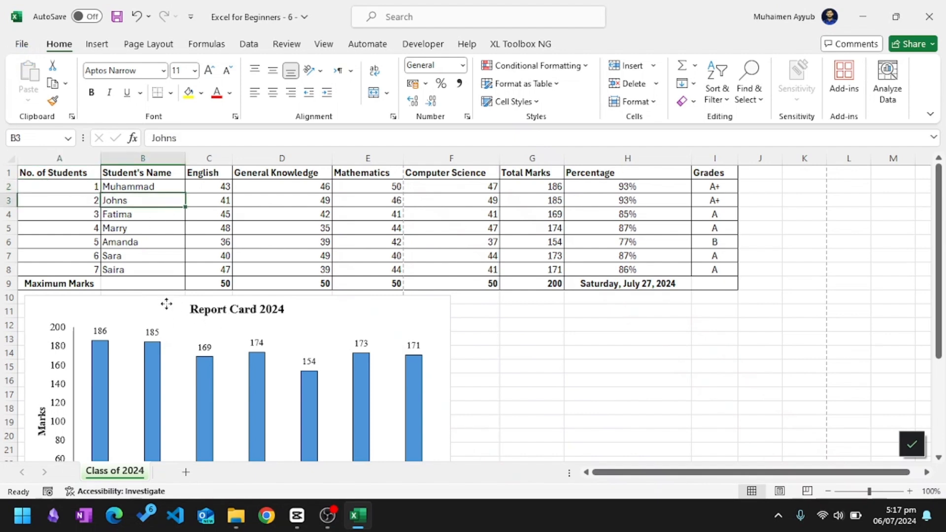
{"action": "left_click_drag", "start_coordinate": [164, 304], "coordinate": [154, 393]}
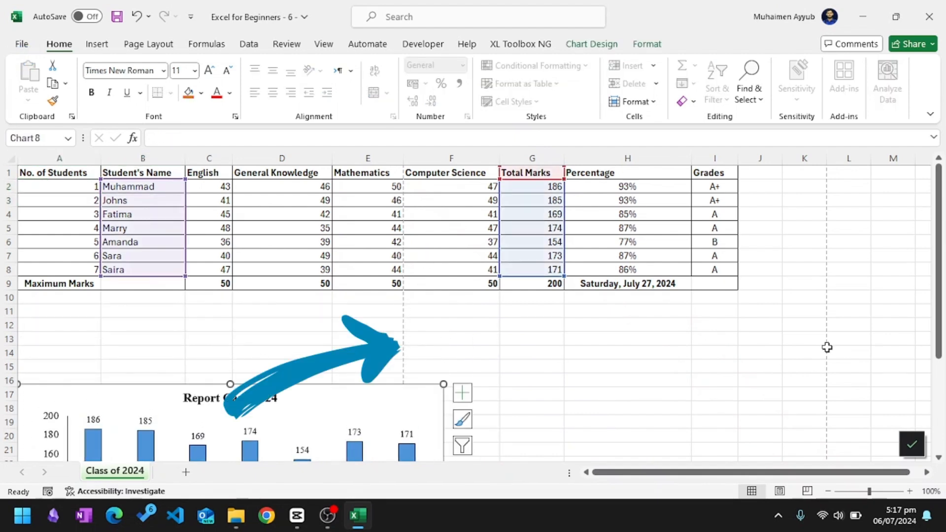
{"action": "left_click_drag", "start_coordinate": [131, 390], "coordinate": [133, 299]}
{"action": "left_click", "coordinate": [249, 211]}
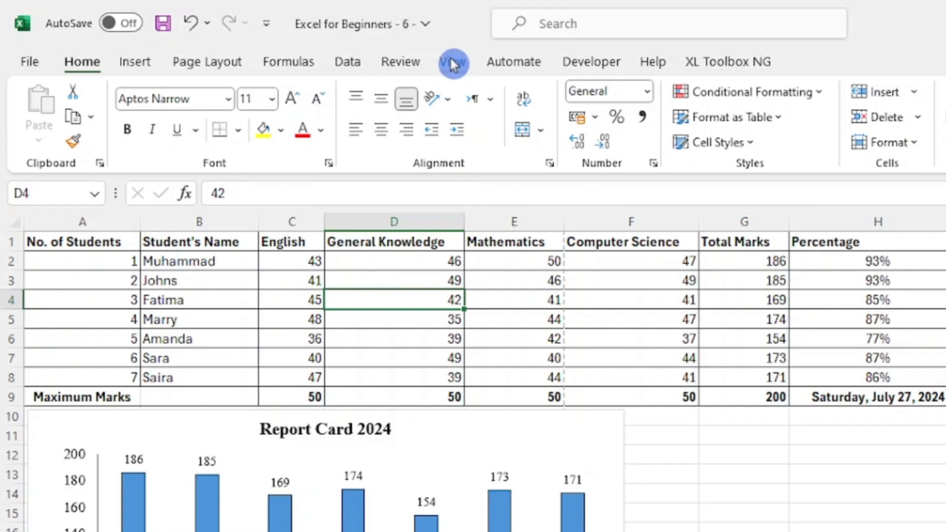
Nudge the chart slightly down and sideways in Page Break Preview, and return to Normal view at the marks table
{"action": "left_click", "coordinate": [452, 62]}
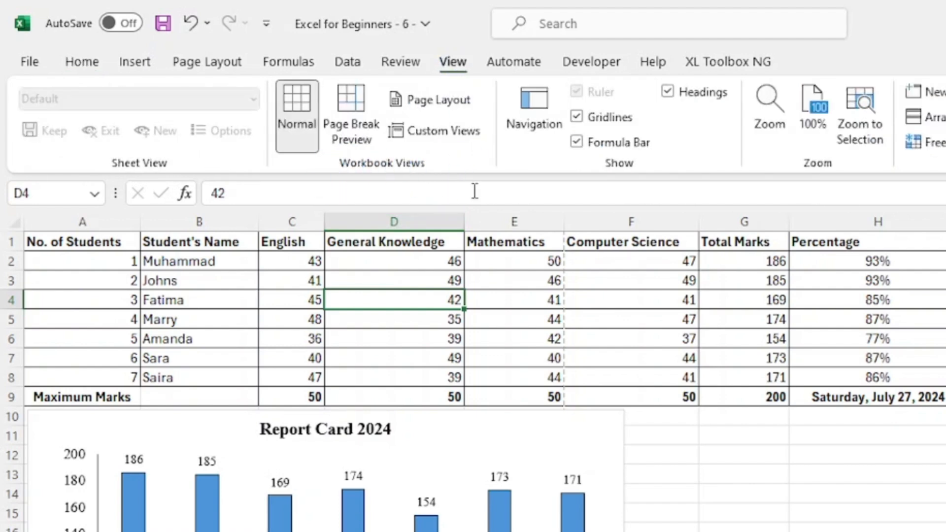
{"action": "left_click", "coordinate": [357, 115]}
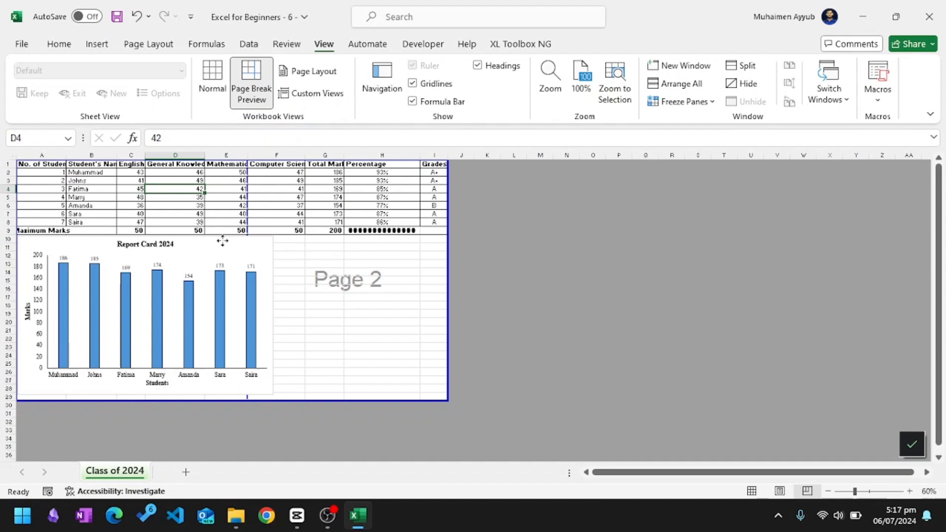
{"action": "mouse_move", "coordinate": [222, 240]}
{"action": "left_mouse_down"}
{"action": "mouse_move", "coordinate": [256, 333]}
{"action": "mouse_move", "coordinate": [225, 243]}
{"action": "left_mouse_up"}
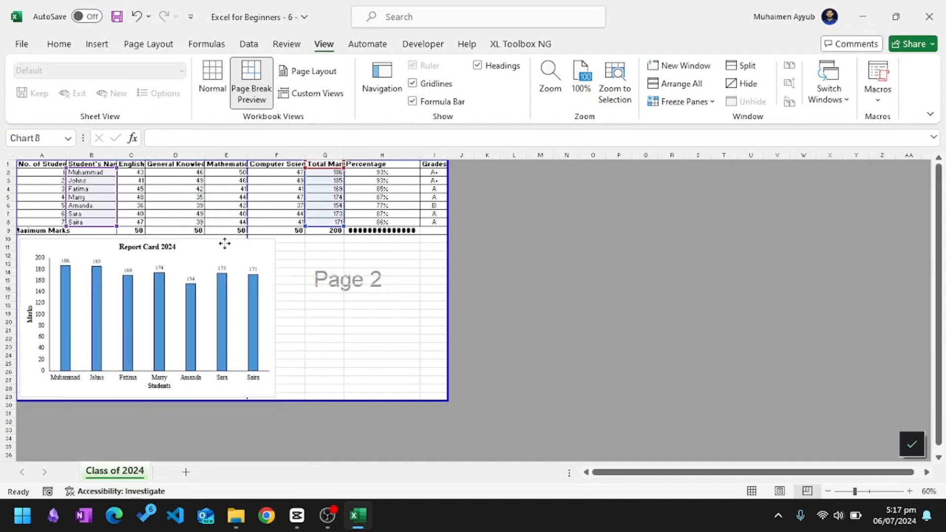
{"action": "left_click", "coordinate": [213, 79]}
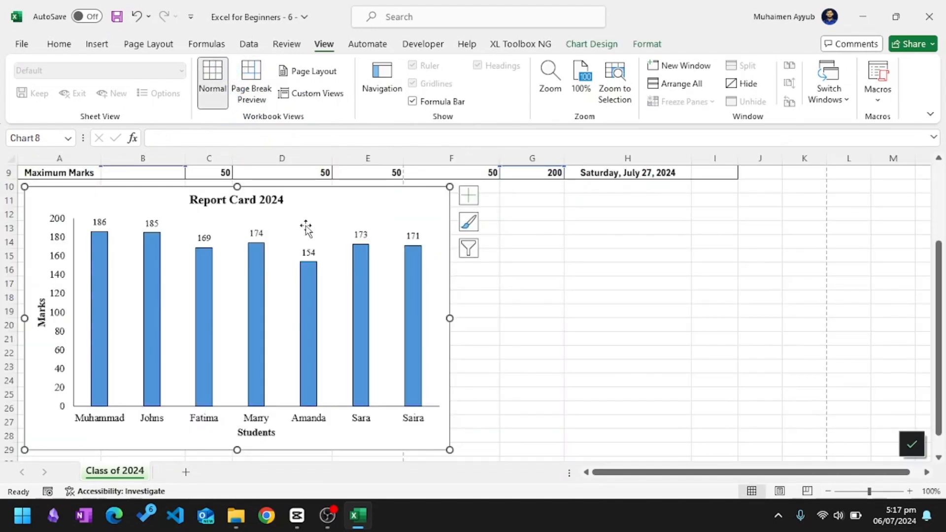
{"action": "scroll", "coordinate": [306, 228], "scroll_direction": "up", "scroll_amount": 3}
{"action": "left_click", "coordinate": [286, 187]}
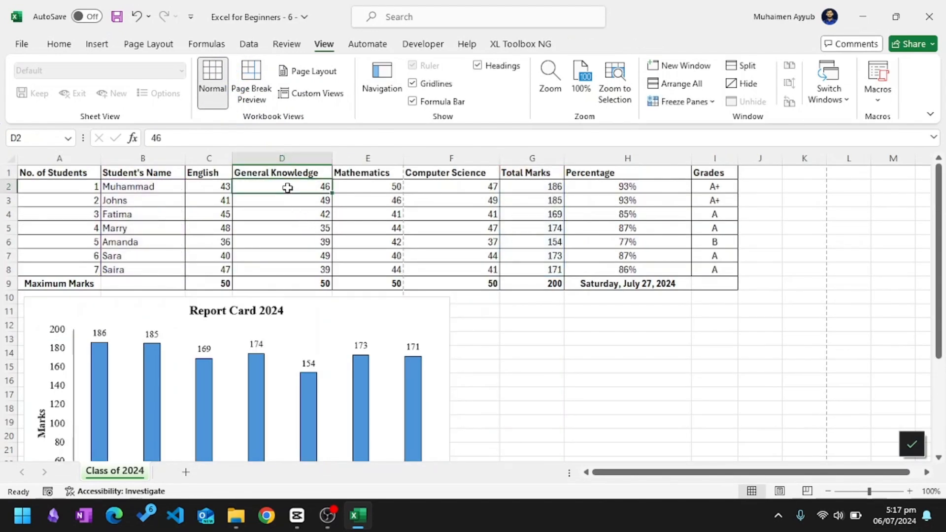
Set the sheet's page orientation to Landscape
{"action": "left_click", "coordinate": [165, 44]}
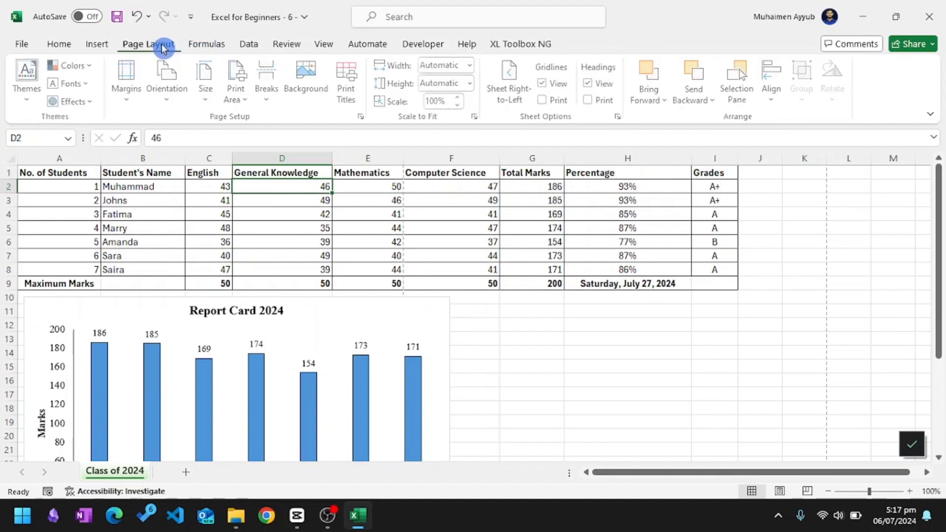
{"action": "left_click", "coordinate": [172, 93]}
{"action": "left_click", "coordinate": [191, 159]}
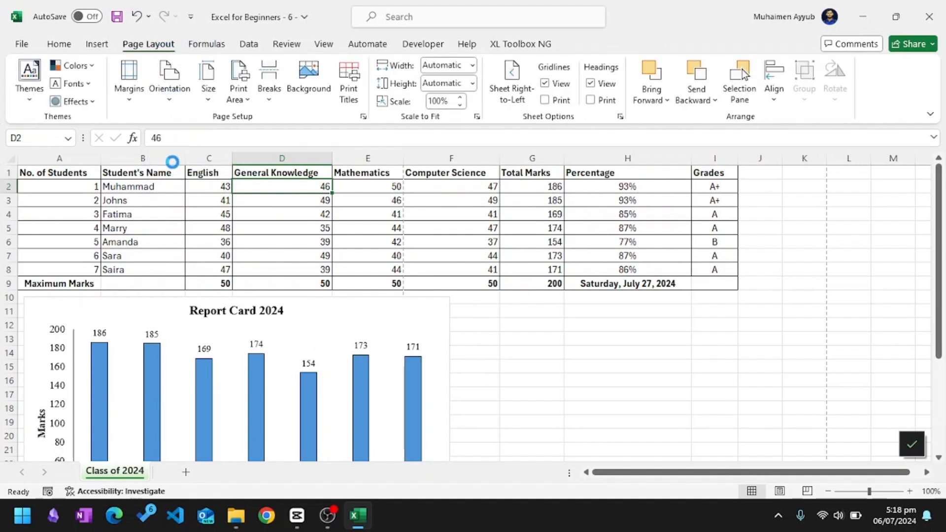
Preview both printed pages of the landscape sheet and return to the worksheet
{"action": "left_click", "coordinate": [21, 43]}
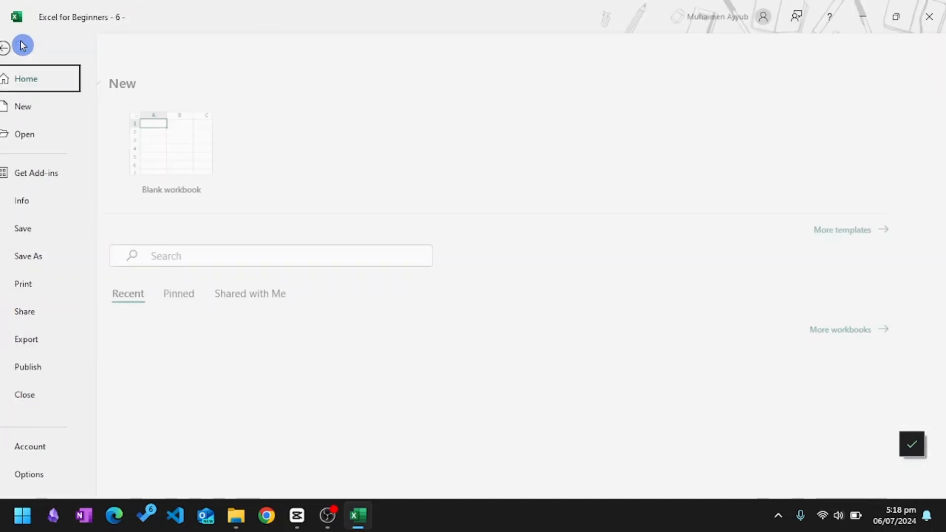
{"action": "left_click", "coordinate": [47, 286]}
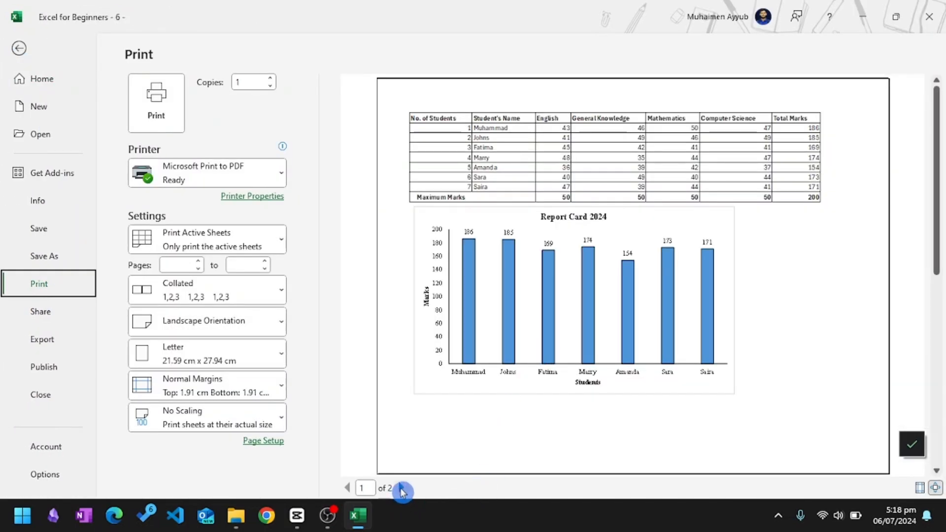
{"action": "left_click", "coordinate": [401, 488]}
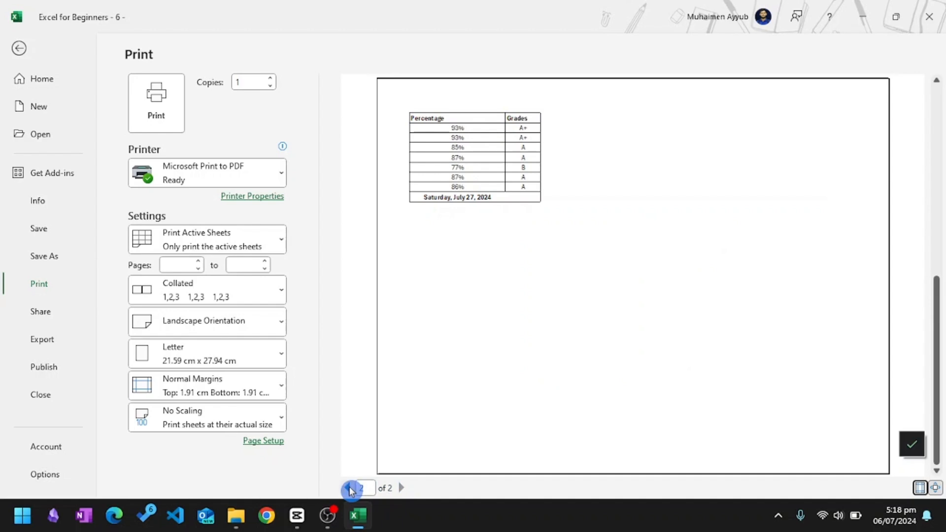
{"action": "left_click", "coordinate": [349, 487]}
{"action": "left_click", "coordinate": [19, 48]}
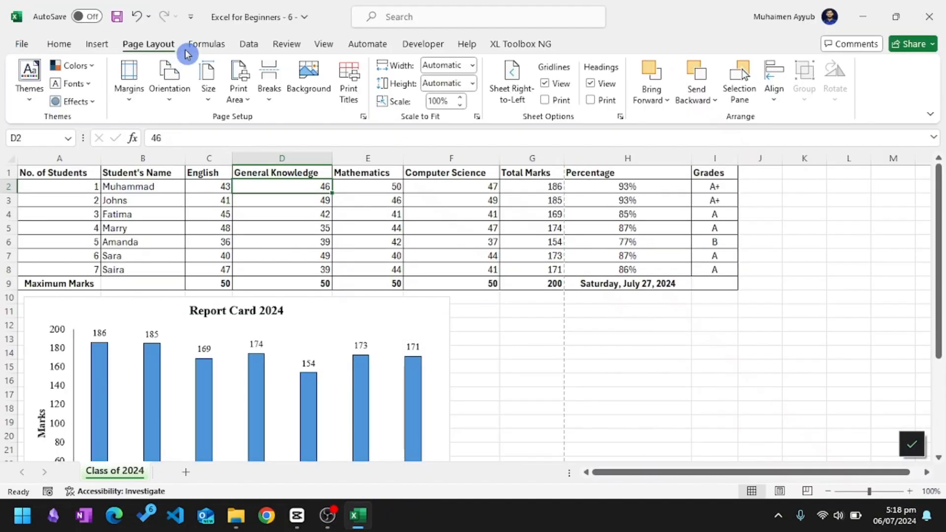
In Page Break Preview, move the vertical page break from after Total Marks to the outer edge of the Grades column
{"action": "left_click", "coordinate": [322, 43]}
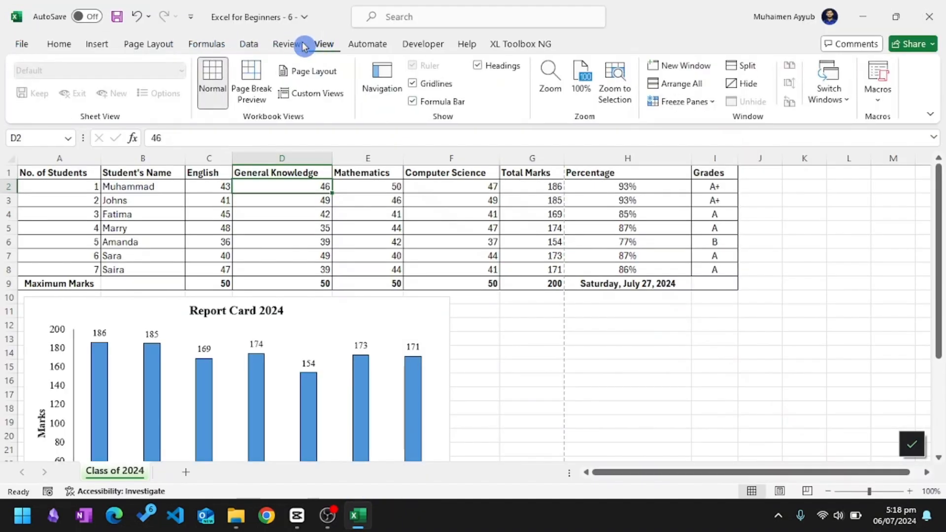
{"action": "left_click", "coordinate": [241, 74]}
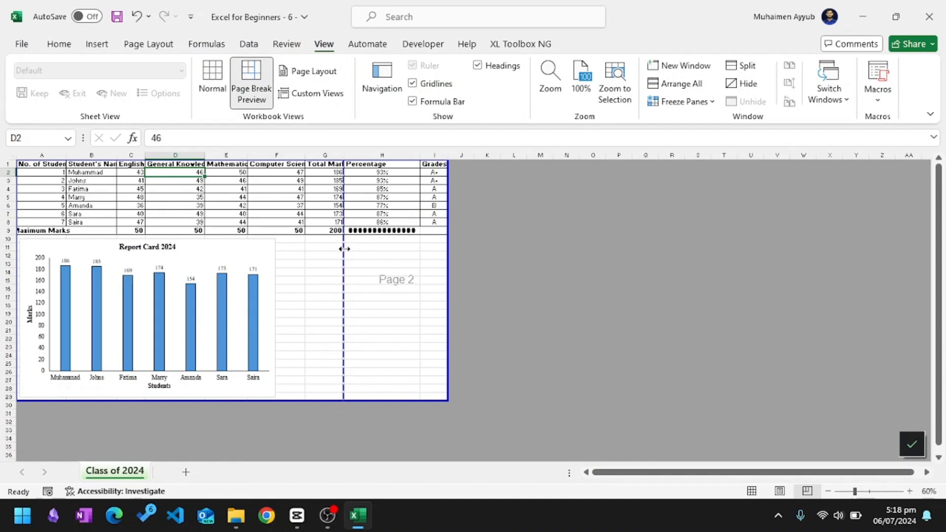
{"action": "left_click_drag", "start_coordinate": [344, 249], "coordinate": [445, 242]}
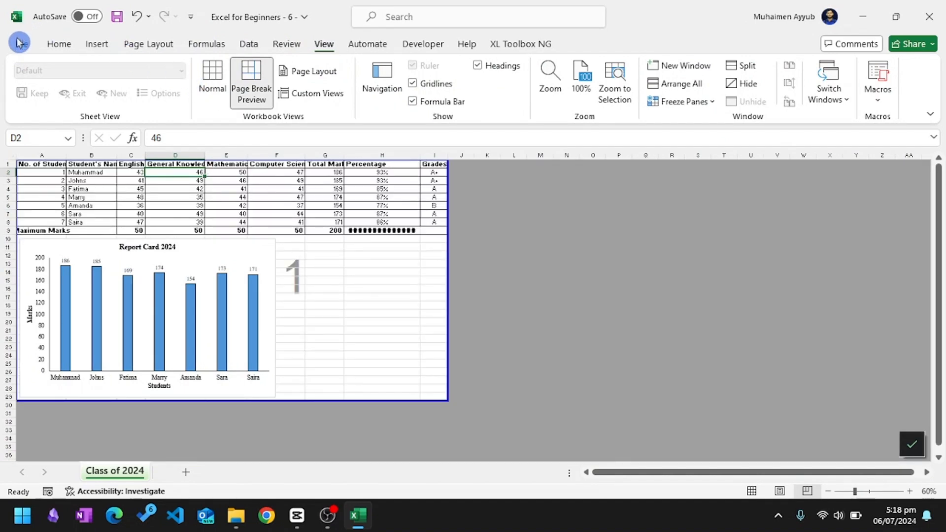
Open the print preview of the sheet and examine the available printers, keeping Microsoft Print to PDF
{"action": "key", "text": "ctrl+p"}
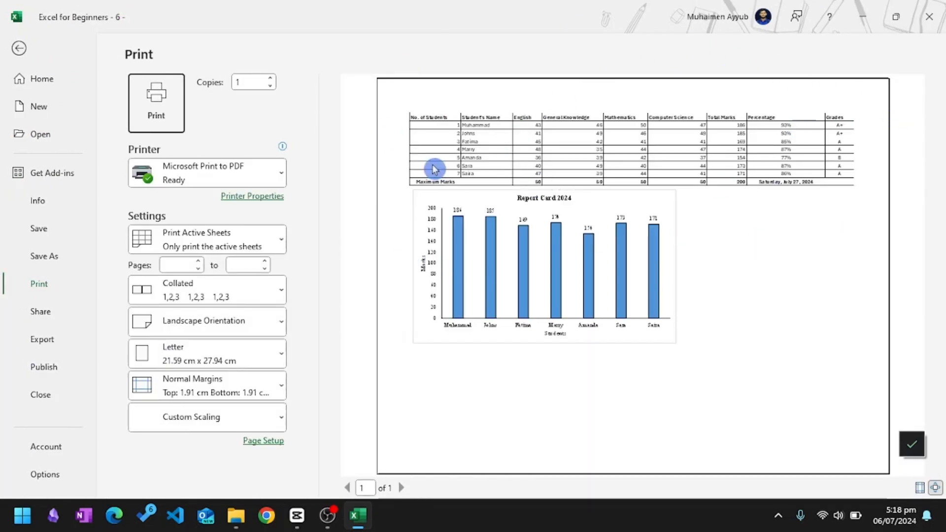
{"action": "left_click", "coordinate": [270, 168]}
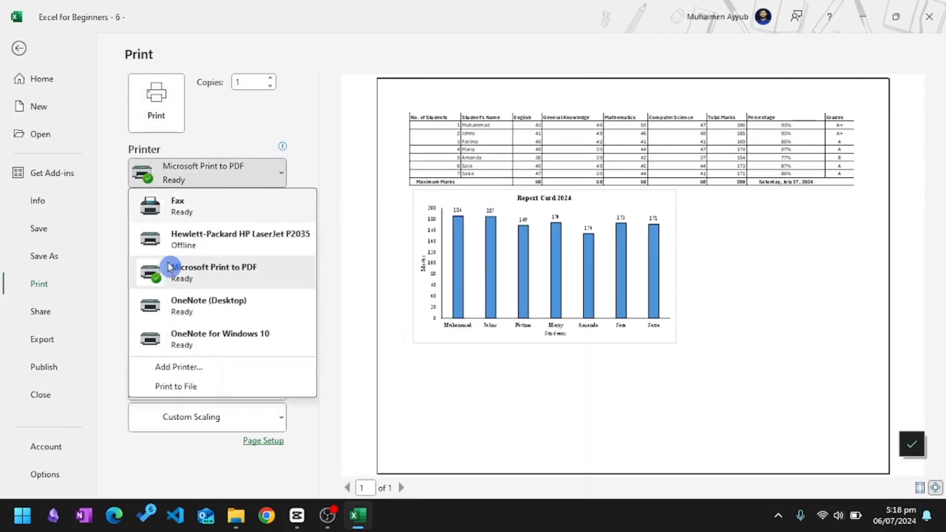
{"action": "left_click", "coordinate": [275, 172]}
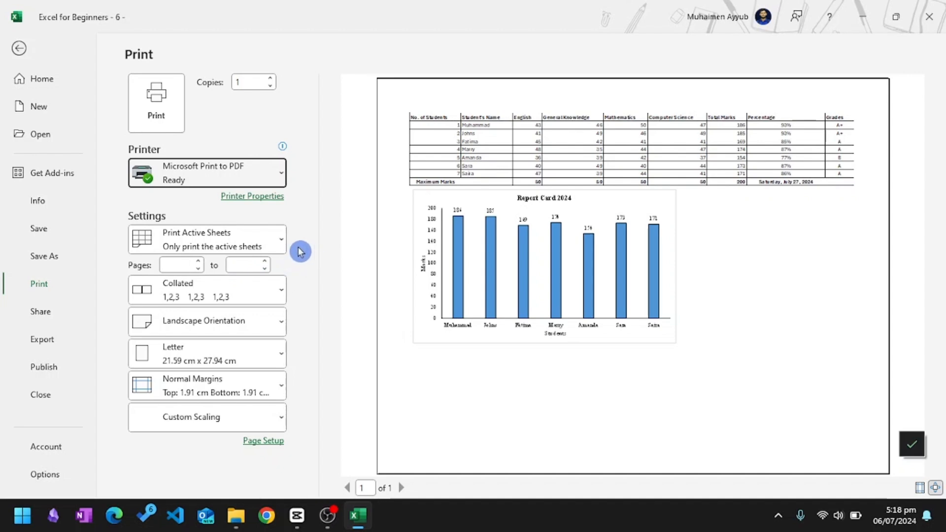
Save a copy of the sheet as a PDF named "Excel for Beginners - 6 -", optimized as Standard and opened after publishing
{"action": "left_click", "coordinate": [44, 256]}
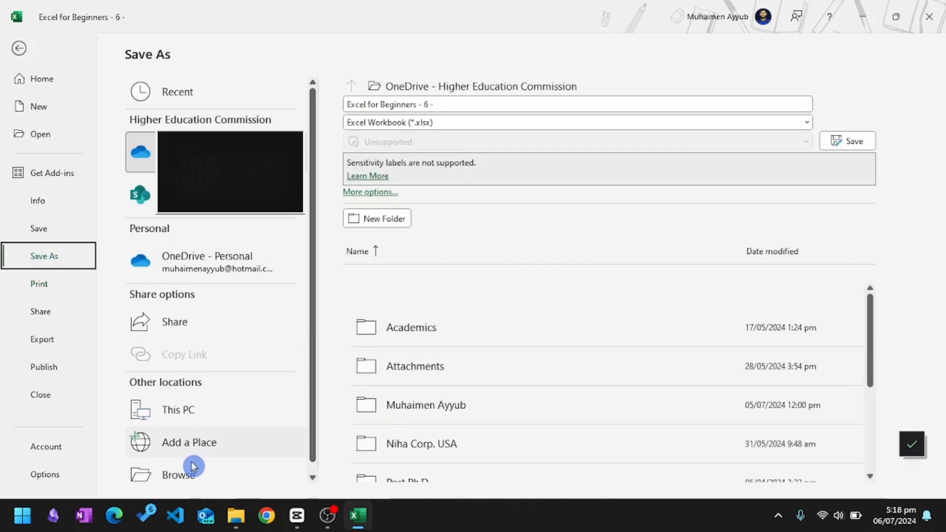
{"action": "left_click", "coordinate": [150, 475]}
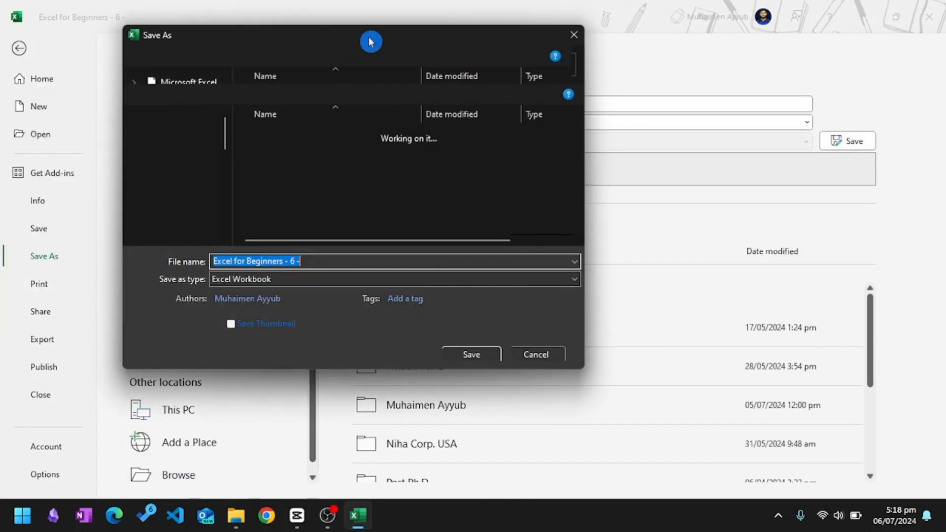
{"action": "left_click", "coordinate": [567, 279]}
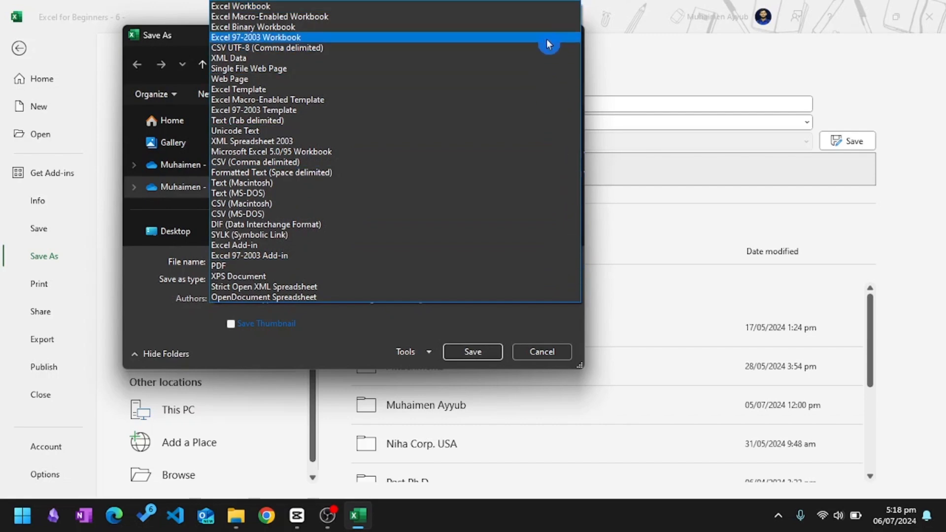
{"action": "left_click", "coordinate": [569, 315]}
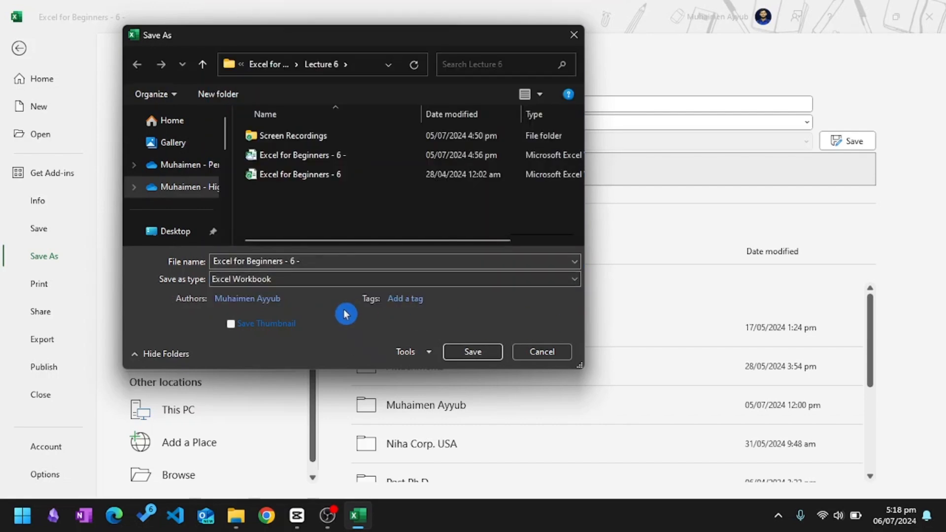
{"action": "left_click", "coordinate": [574, 283]}
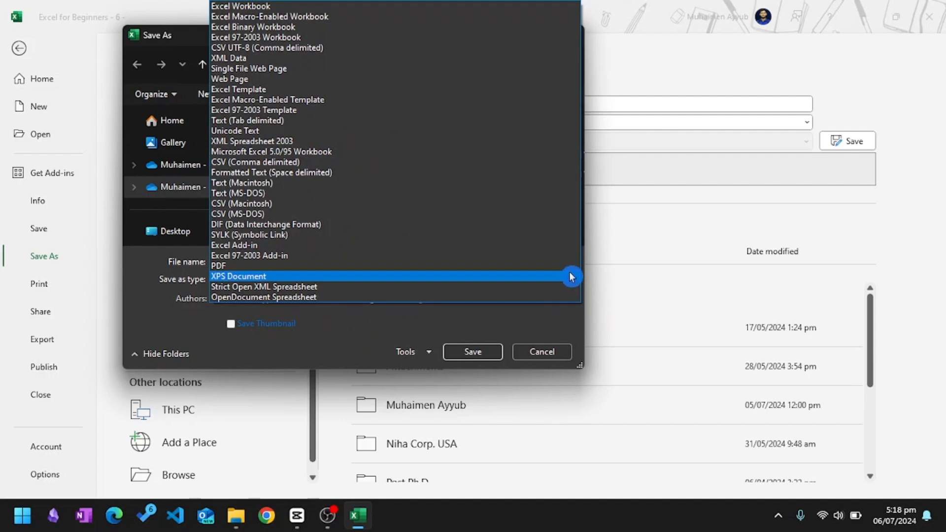
{"action": "left_click", "coordinate": [302, 265]}
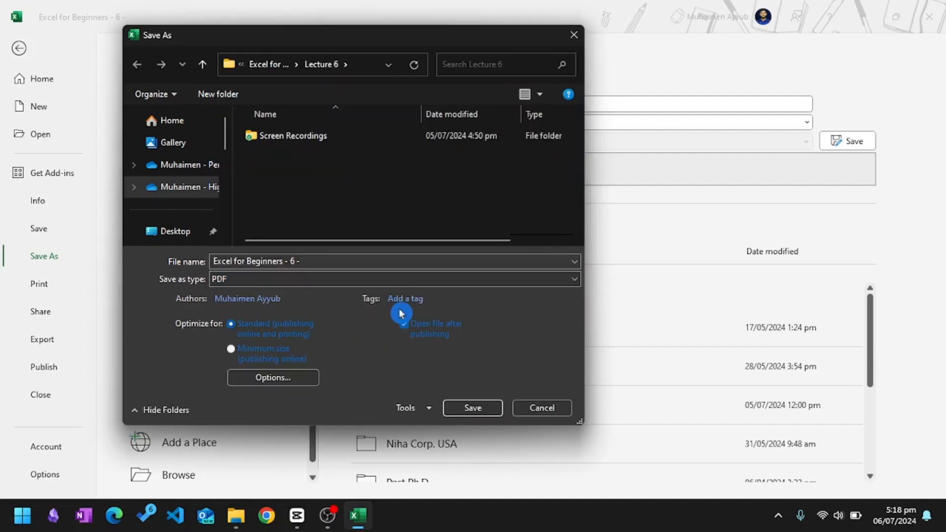
{"action": "left_click", "coordinate": [353, 260]}
{"action": "left_click", "coordinate": [187, 230]}
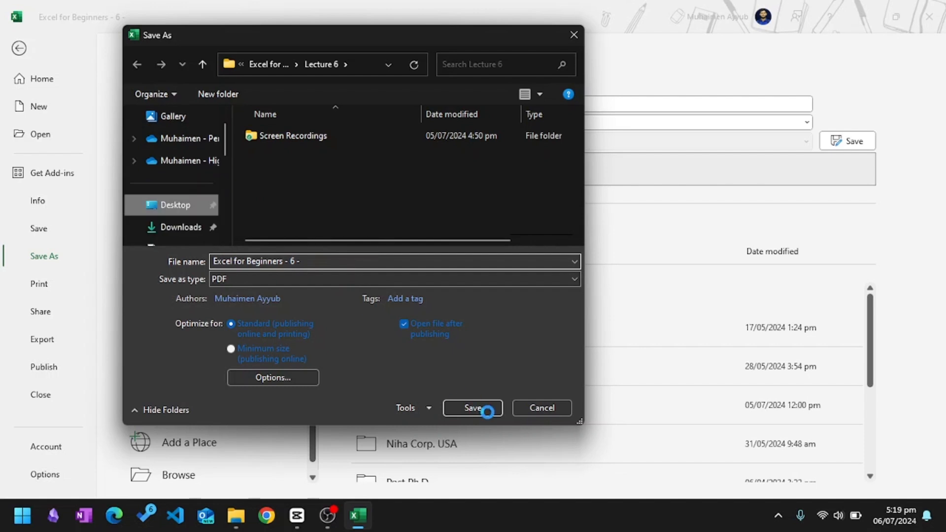
{"action": "left_click", "coordinate": [485, 410]}
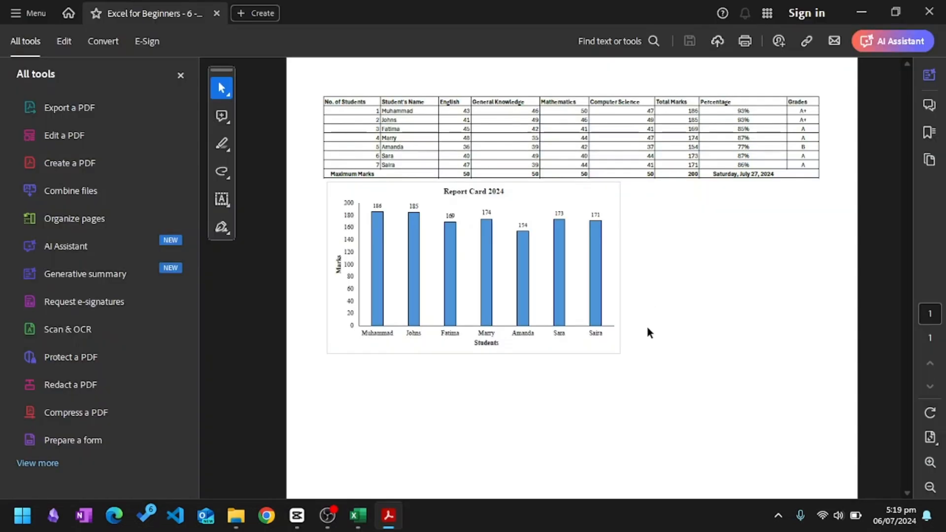